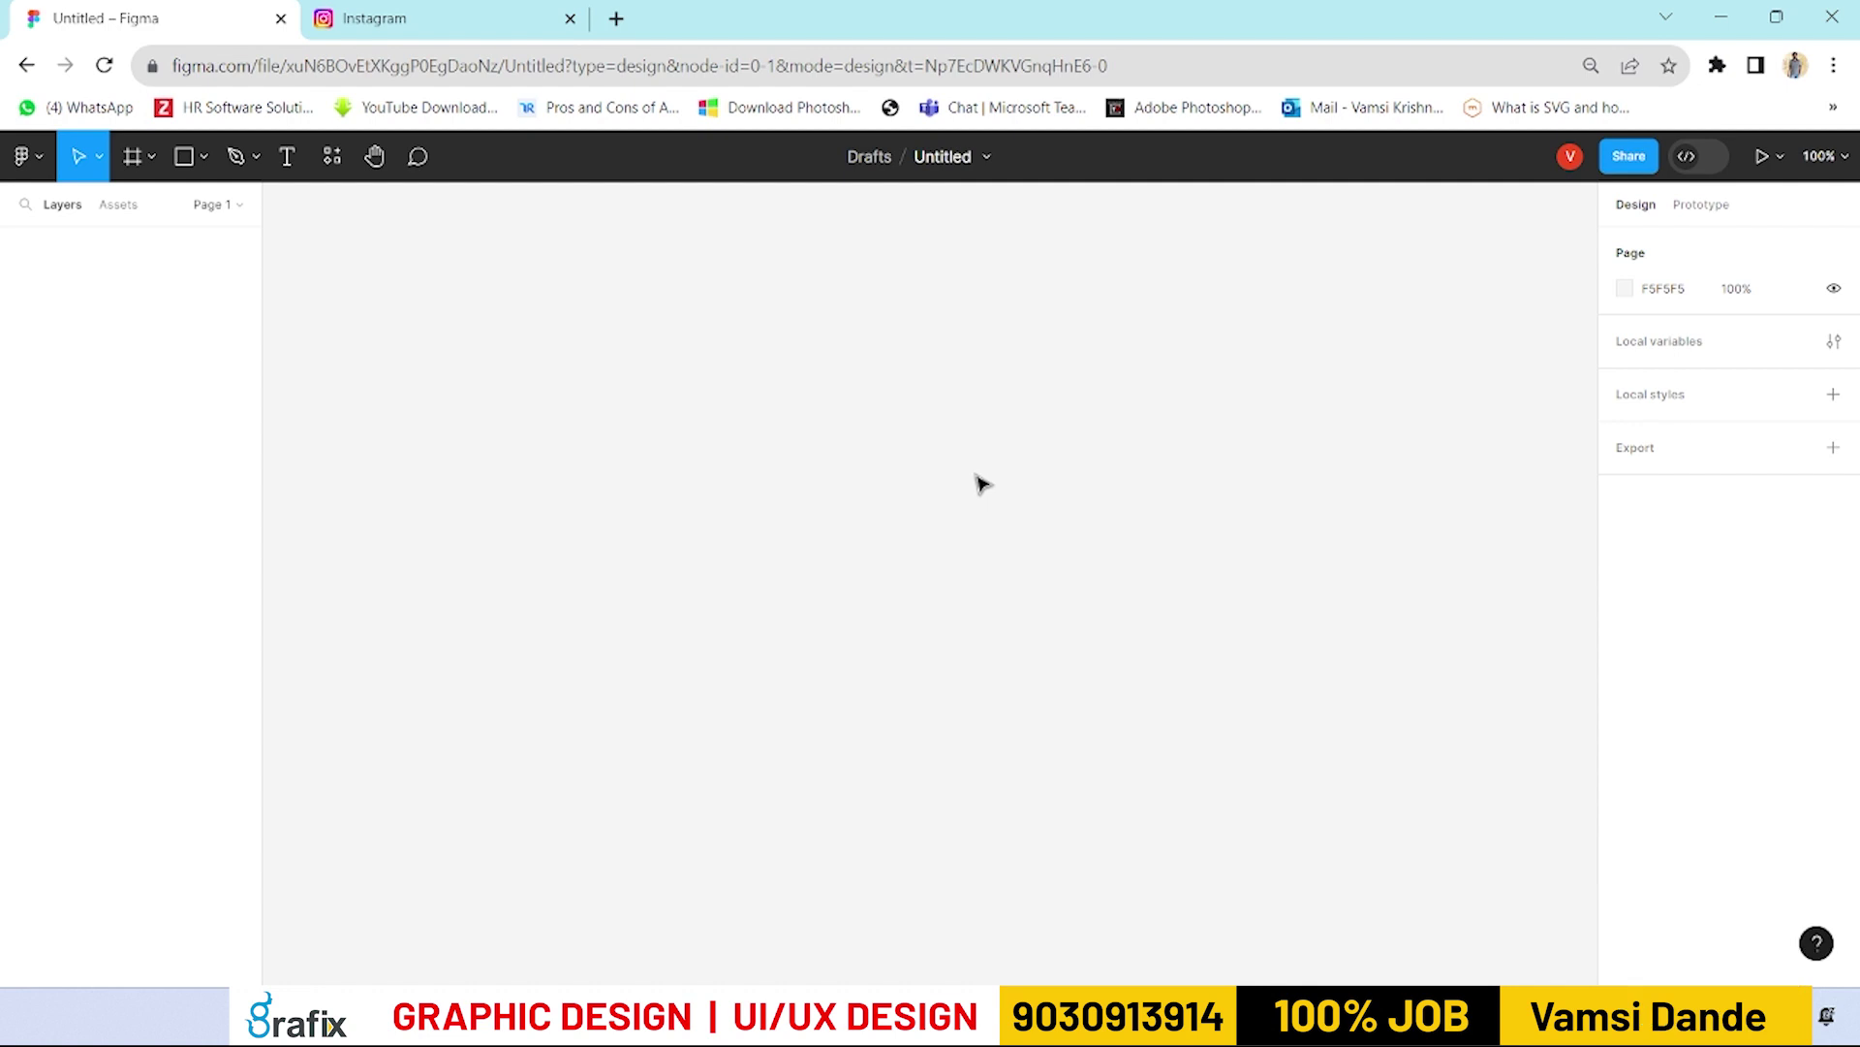
Step: Switch to Instagram, toggle a post's like heart to examine its outlined and filled states, and return to Figma
click(537, 14)
click(570, 572)
click(569, 572)
click(570, 571)
click(569, 572)
click(569, 572)
click(569, 572)
click(569, 572)
key(ctrl+1)
Step: Insert a heart icon onto the canvas with the Feather Icons plugin by searching for "Love"
right_click(589, 355)
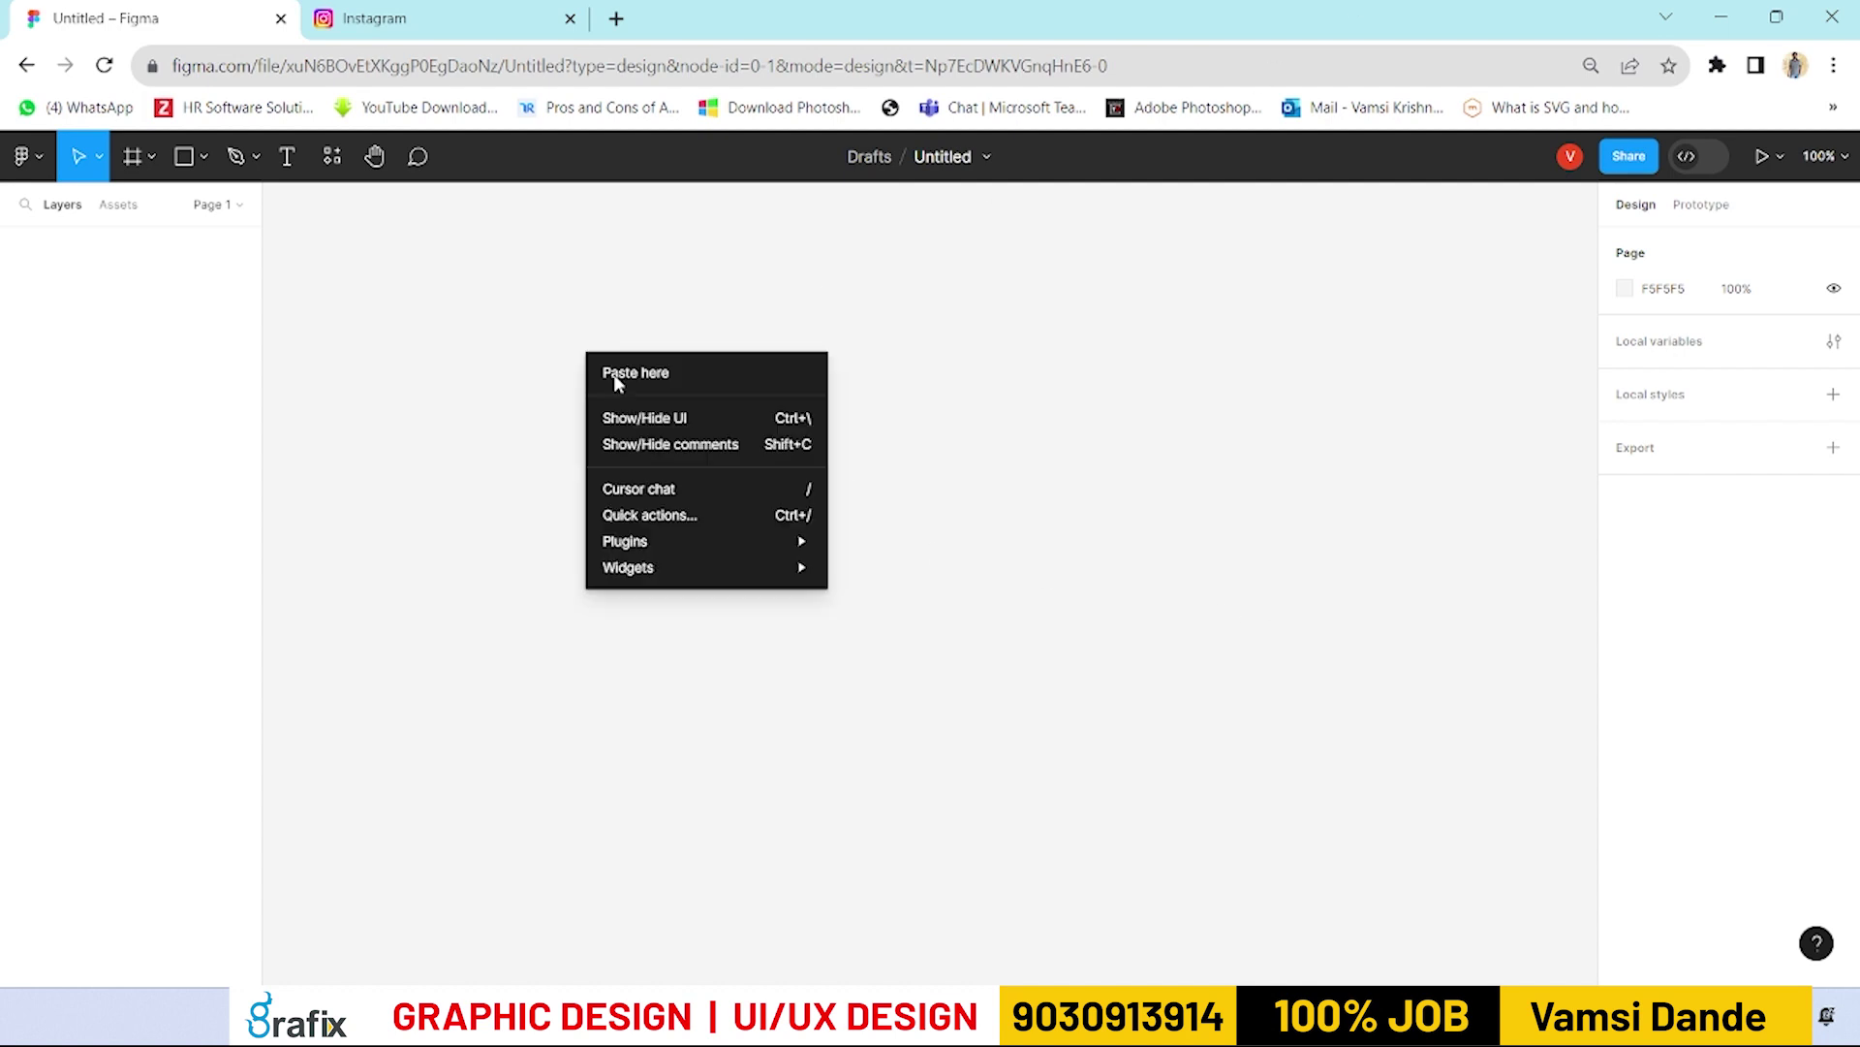
mouse_move(648, 545)
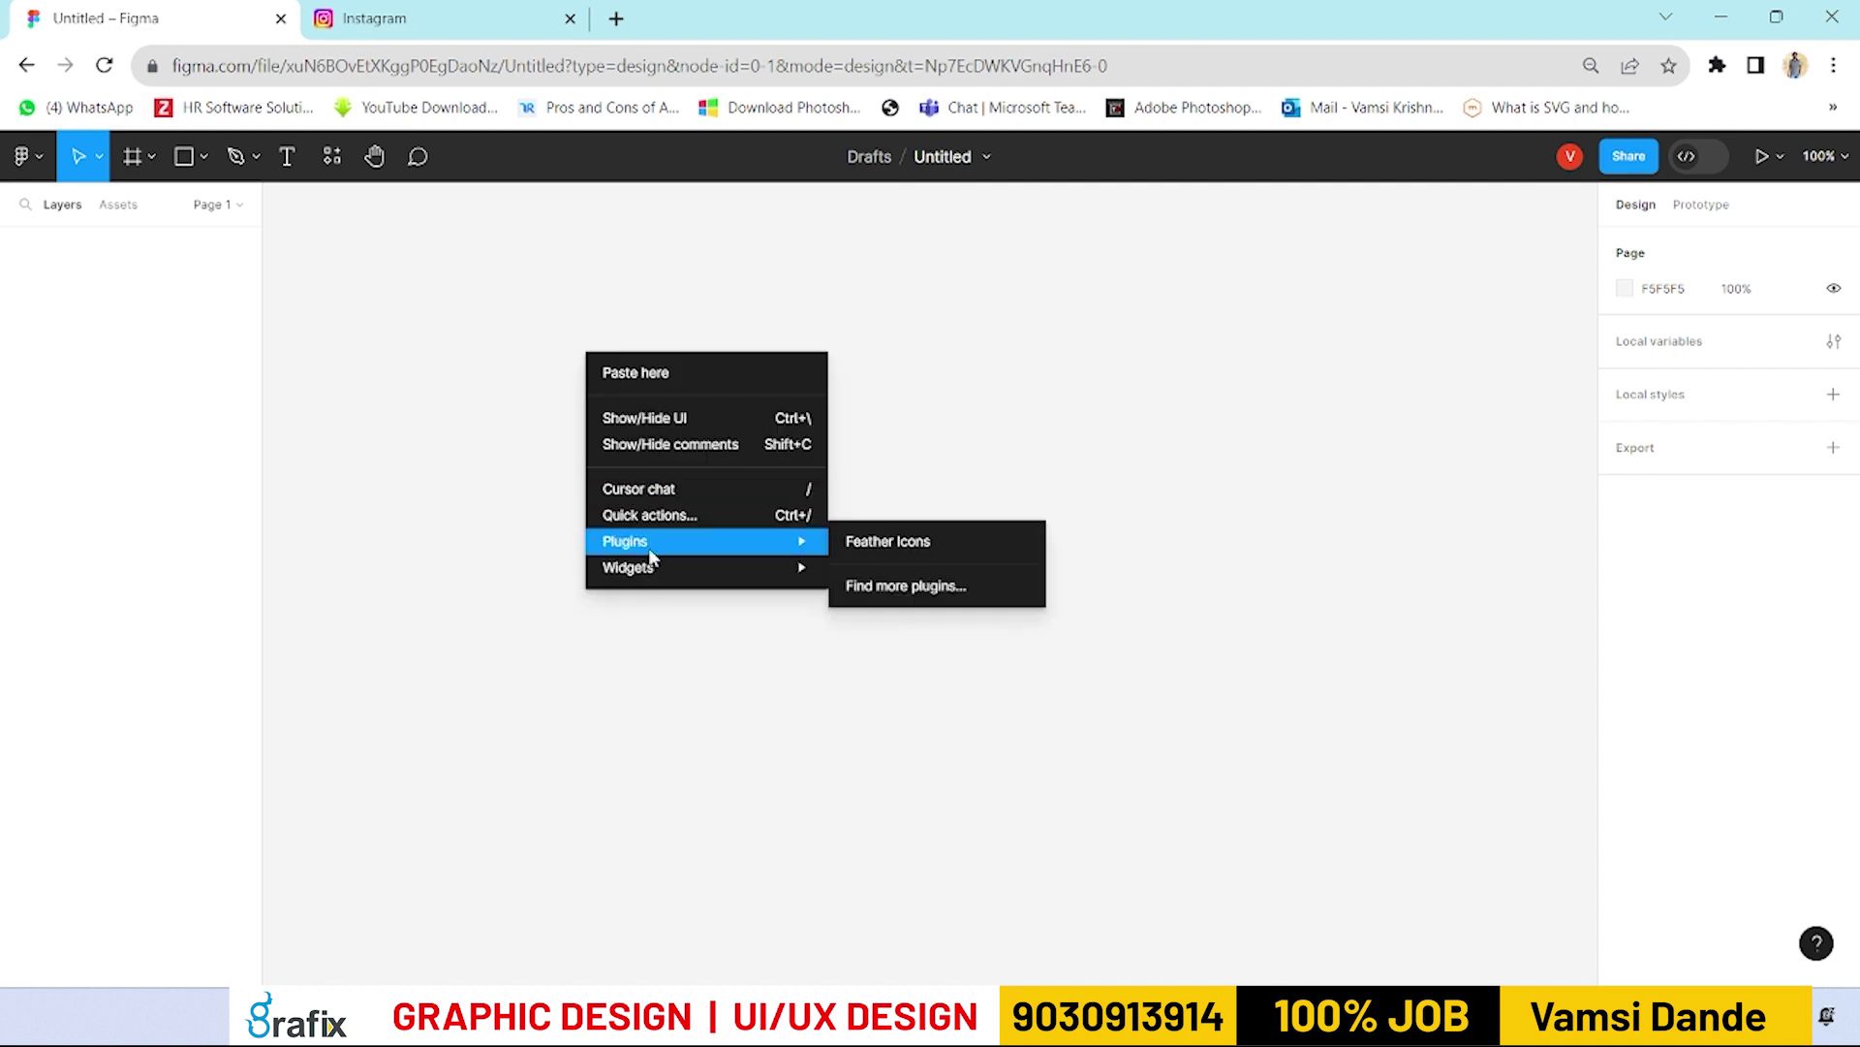
click(884, 545)
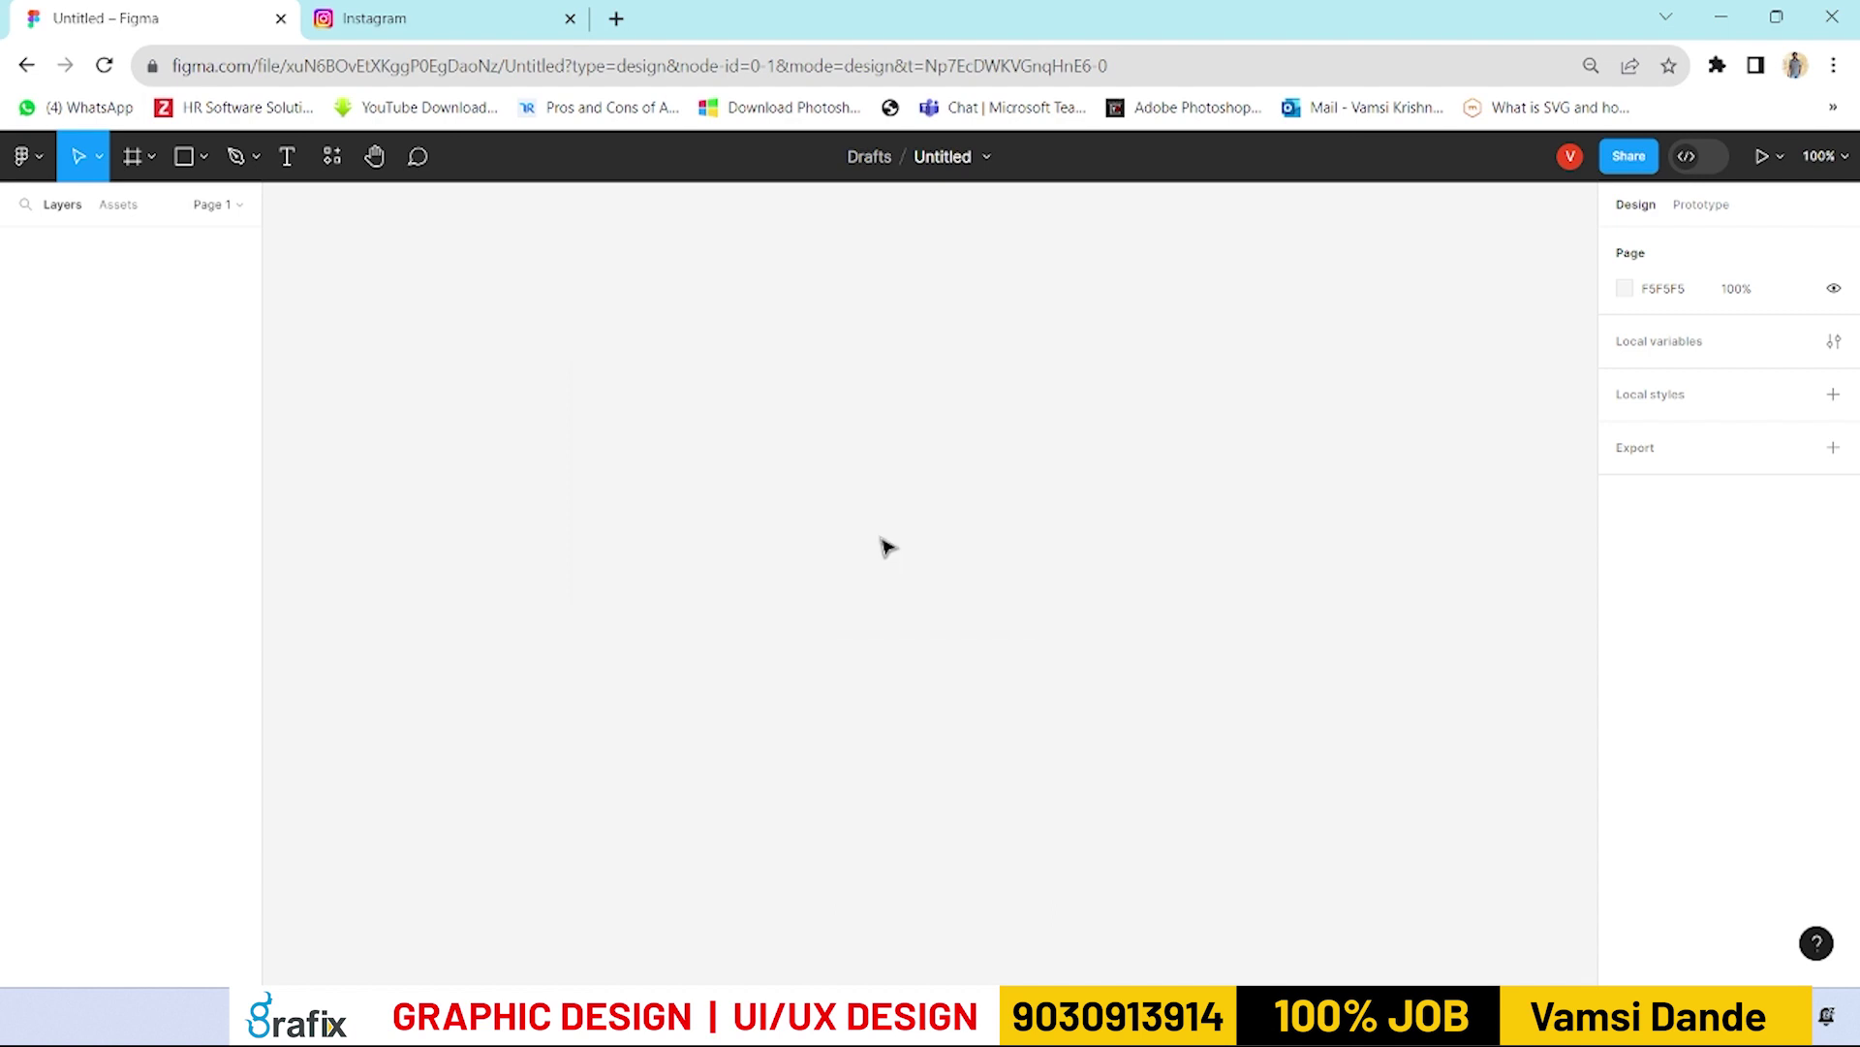
text(Love)
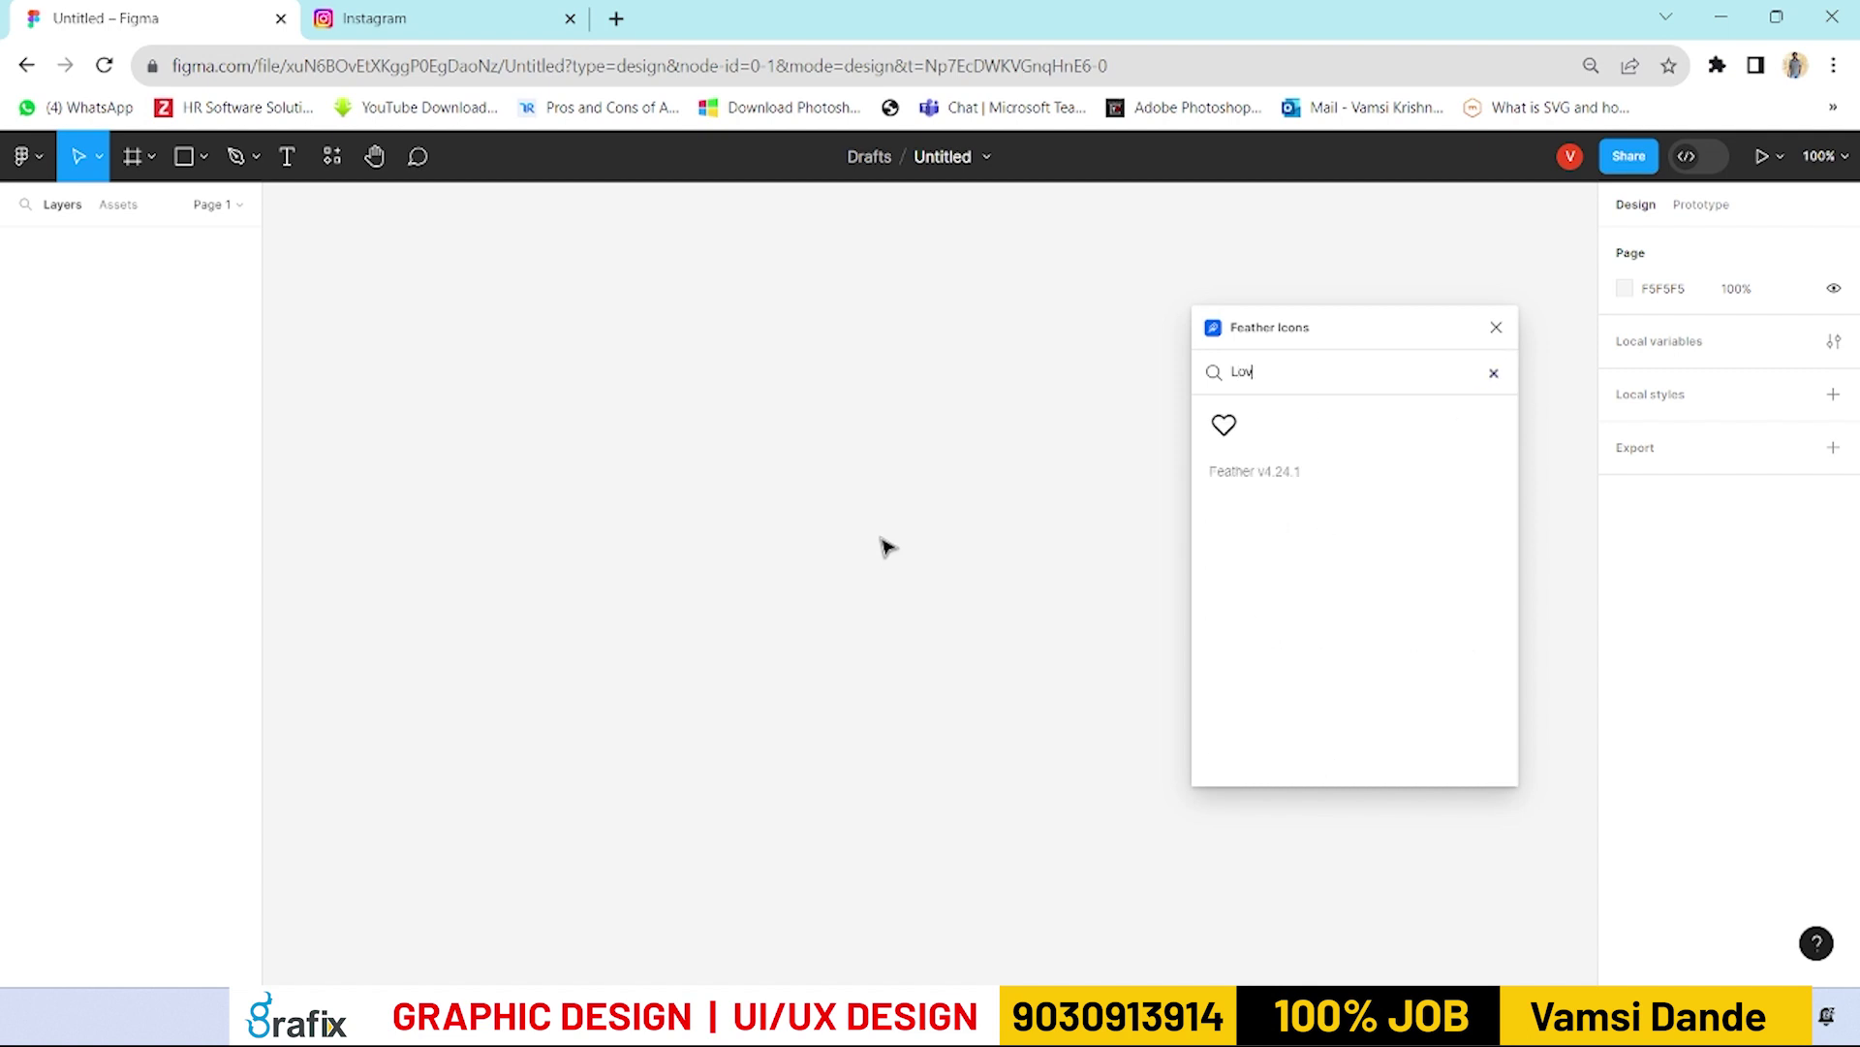
click(1224, 424)
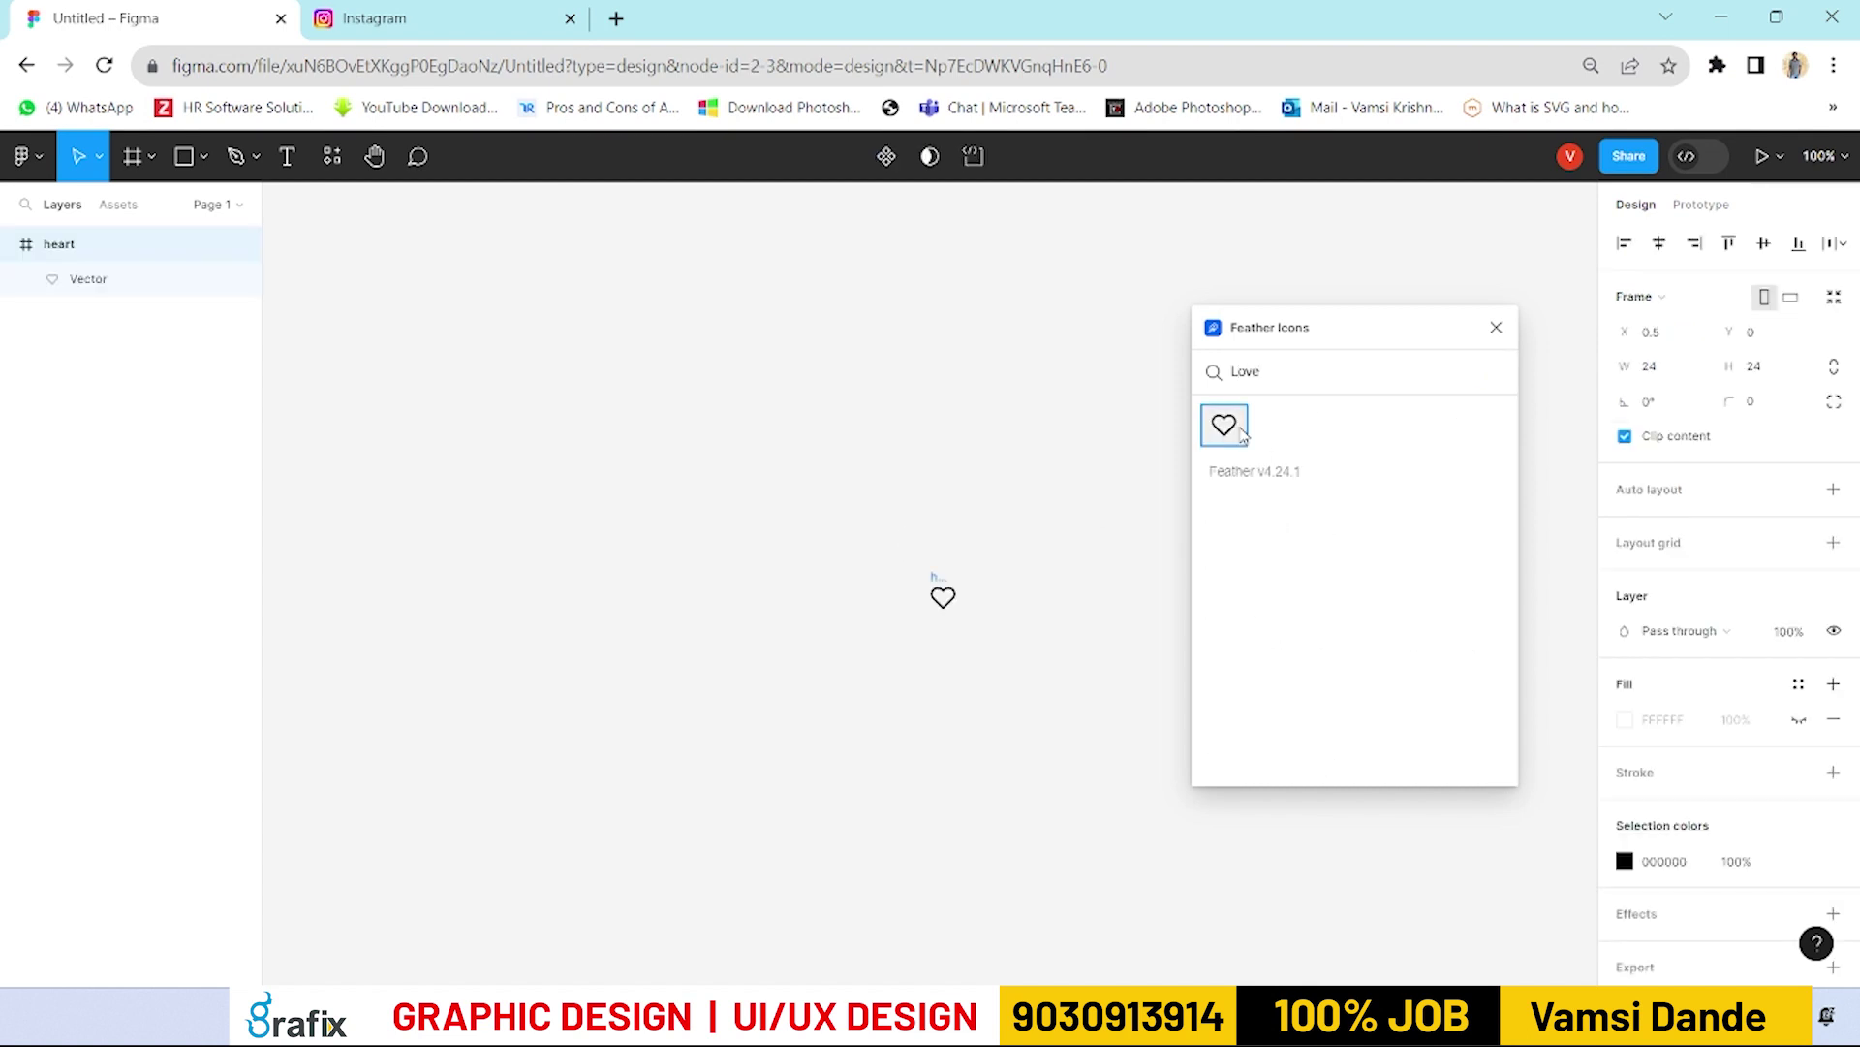
click(1496, 328)
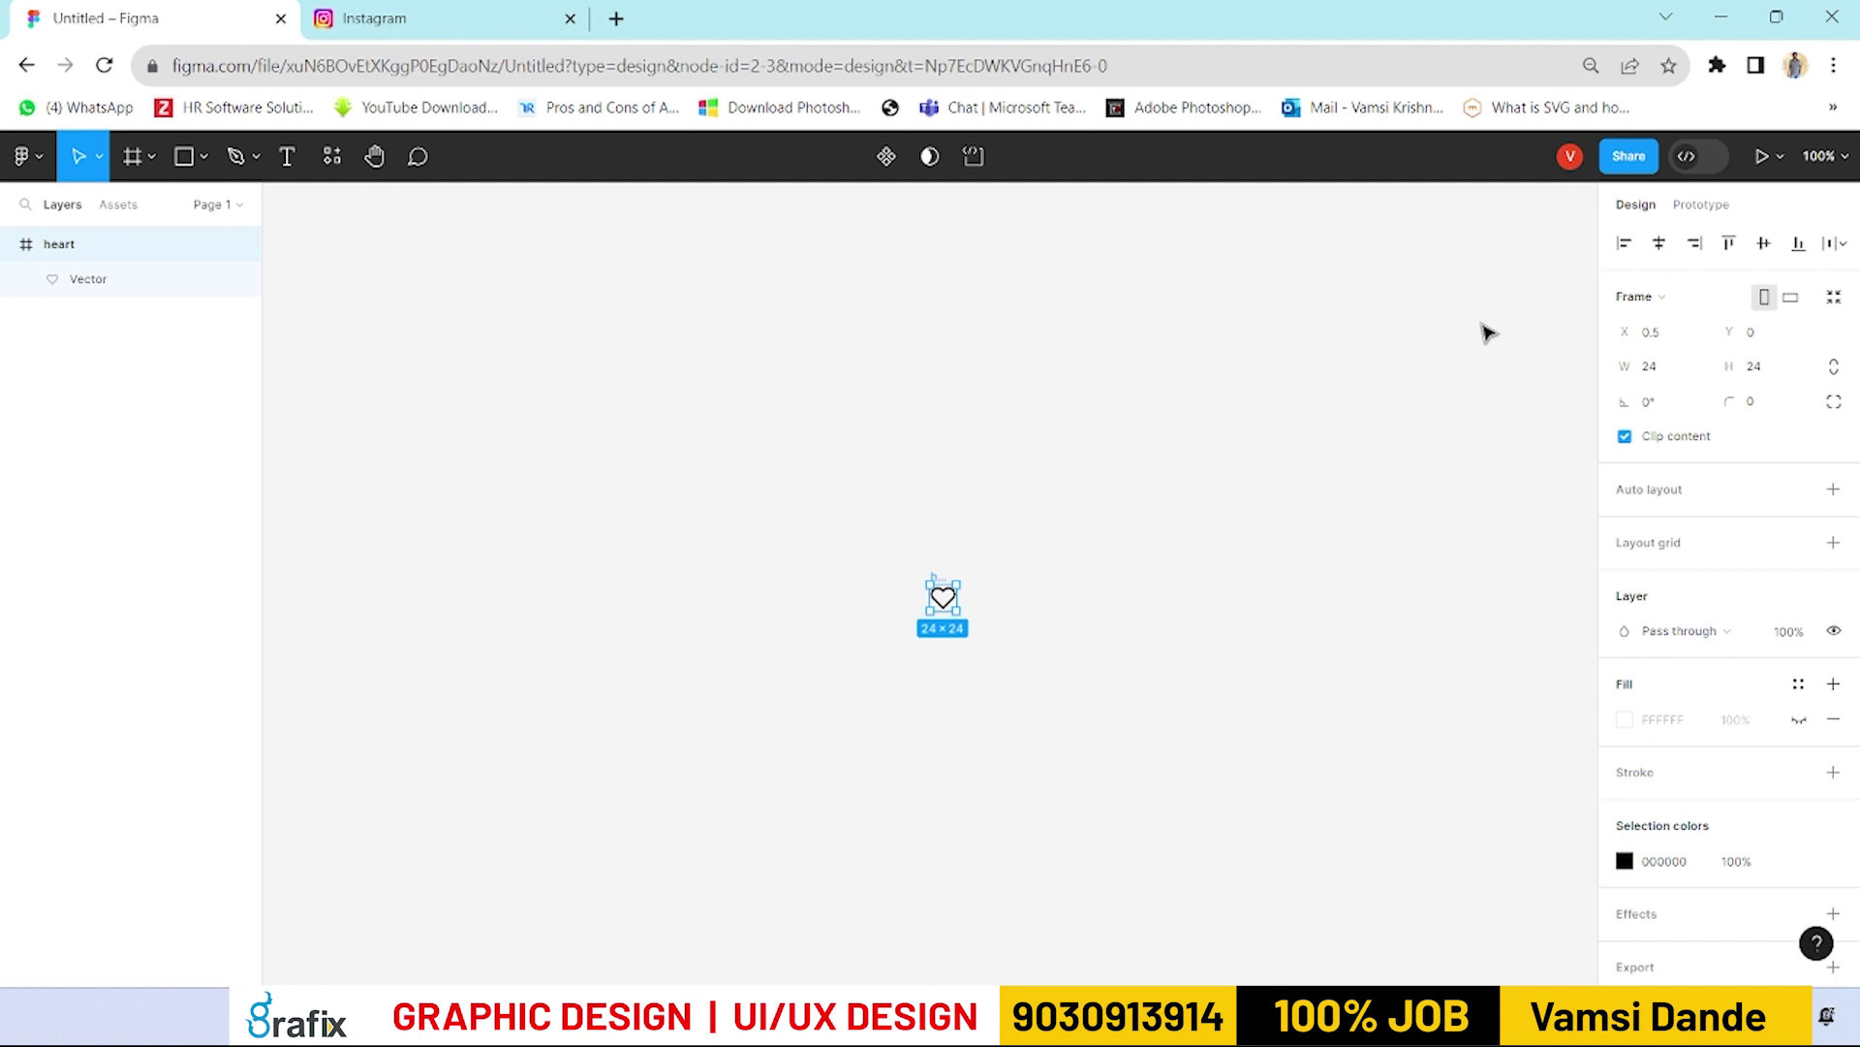
Step: Move the inserted heart icon up and to the left on the canvas
drag(911, 512, 1001, 686)
drag(946, 597, 703, 431)
scroll(702, 431, up, 1)
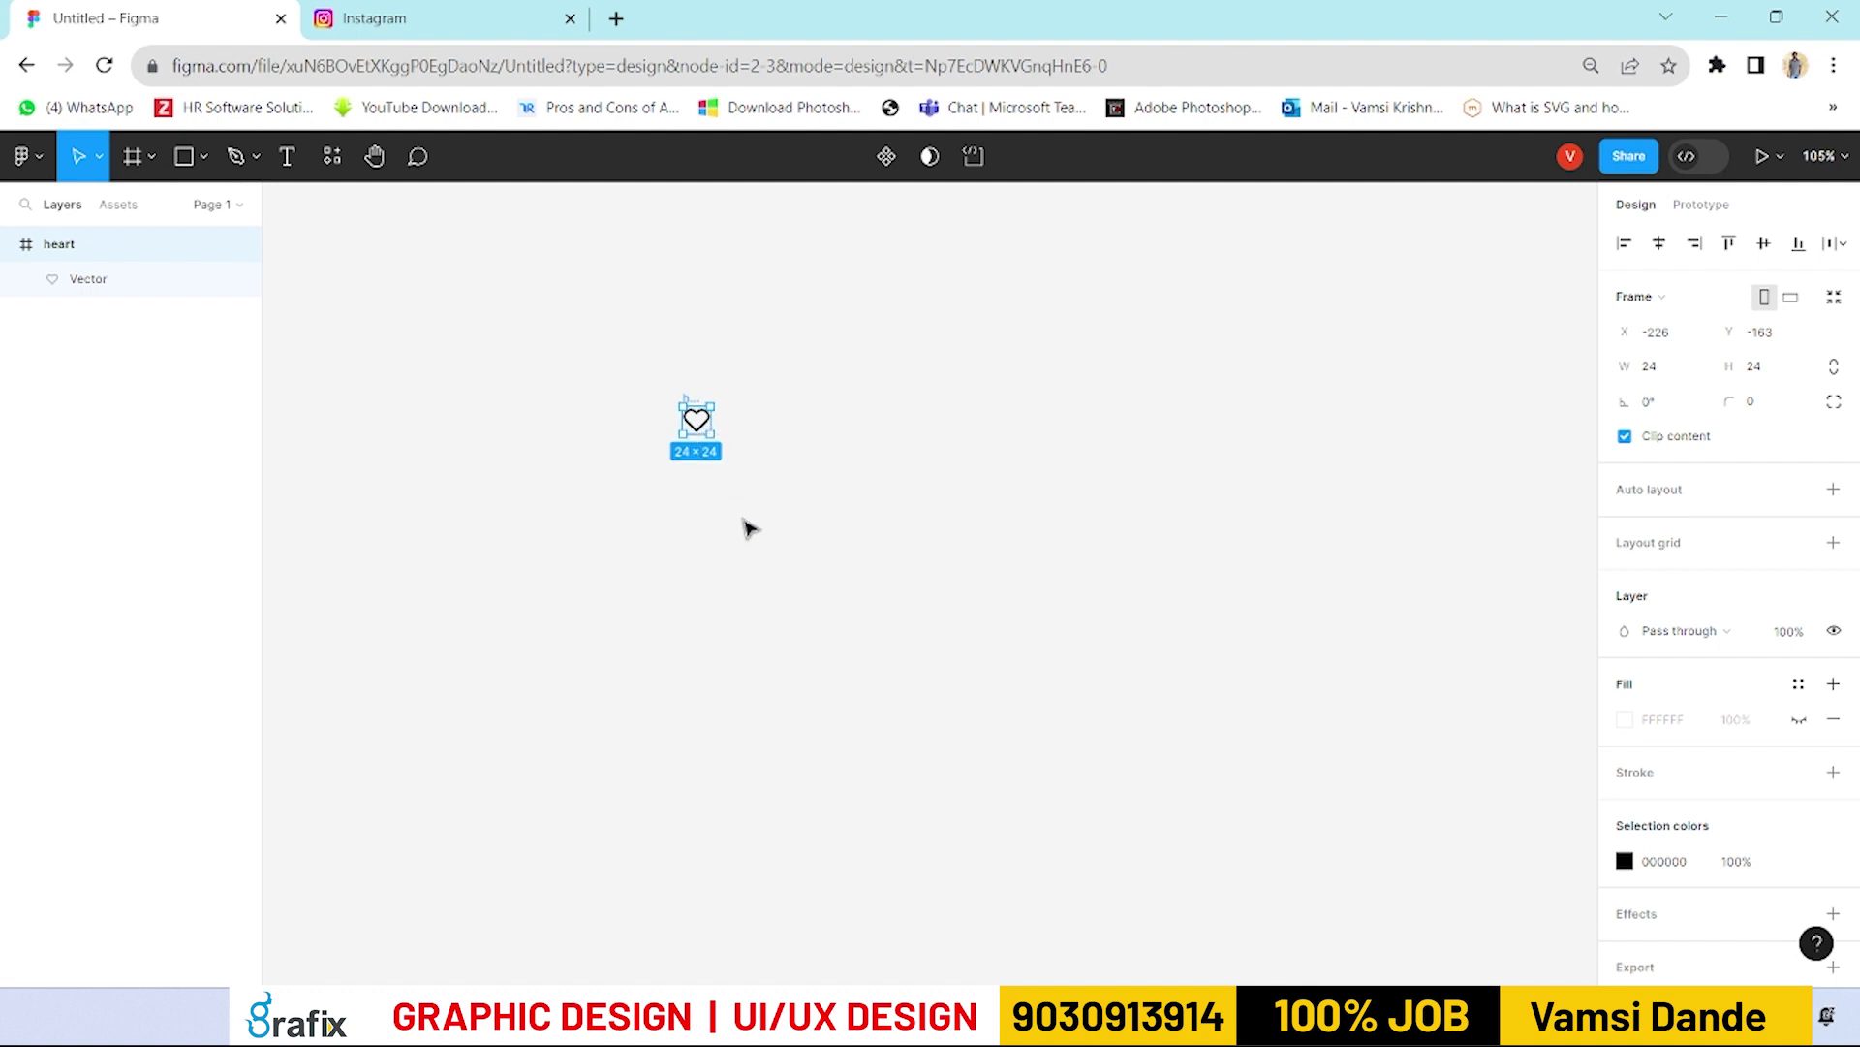
click(1688, 374)
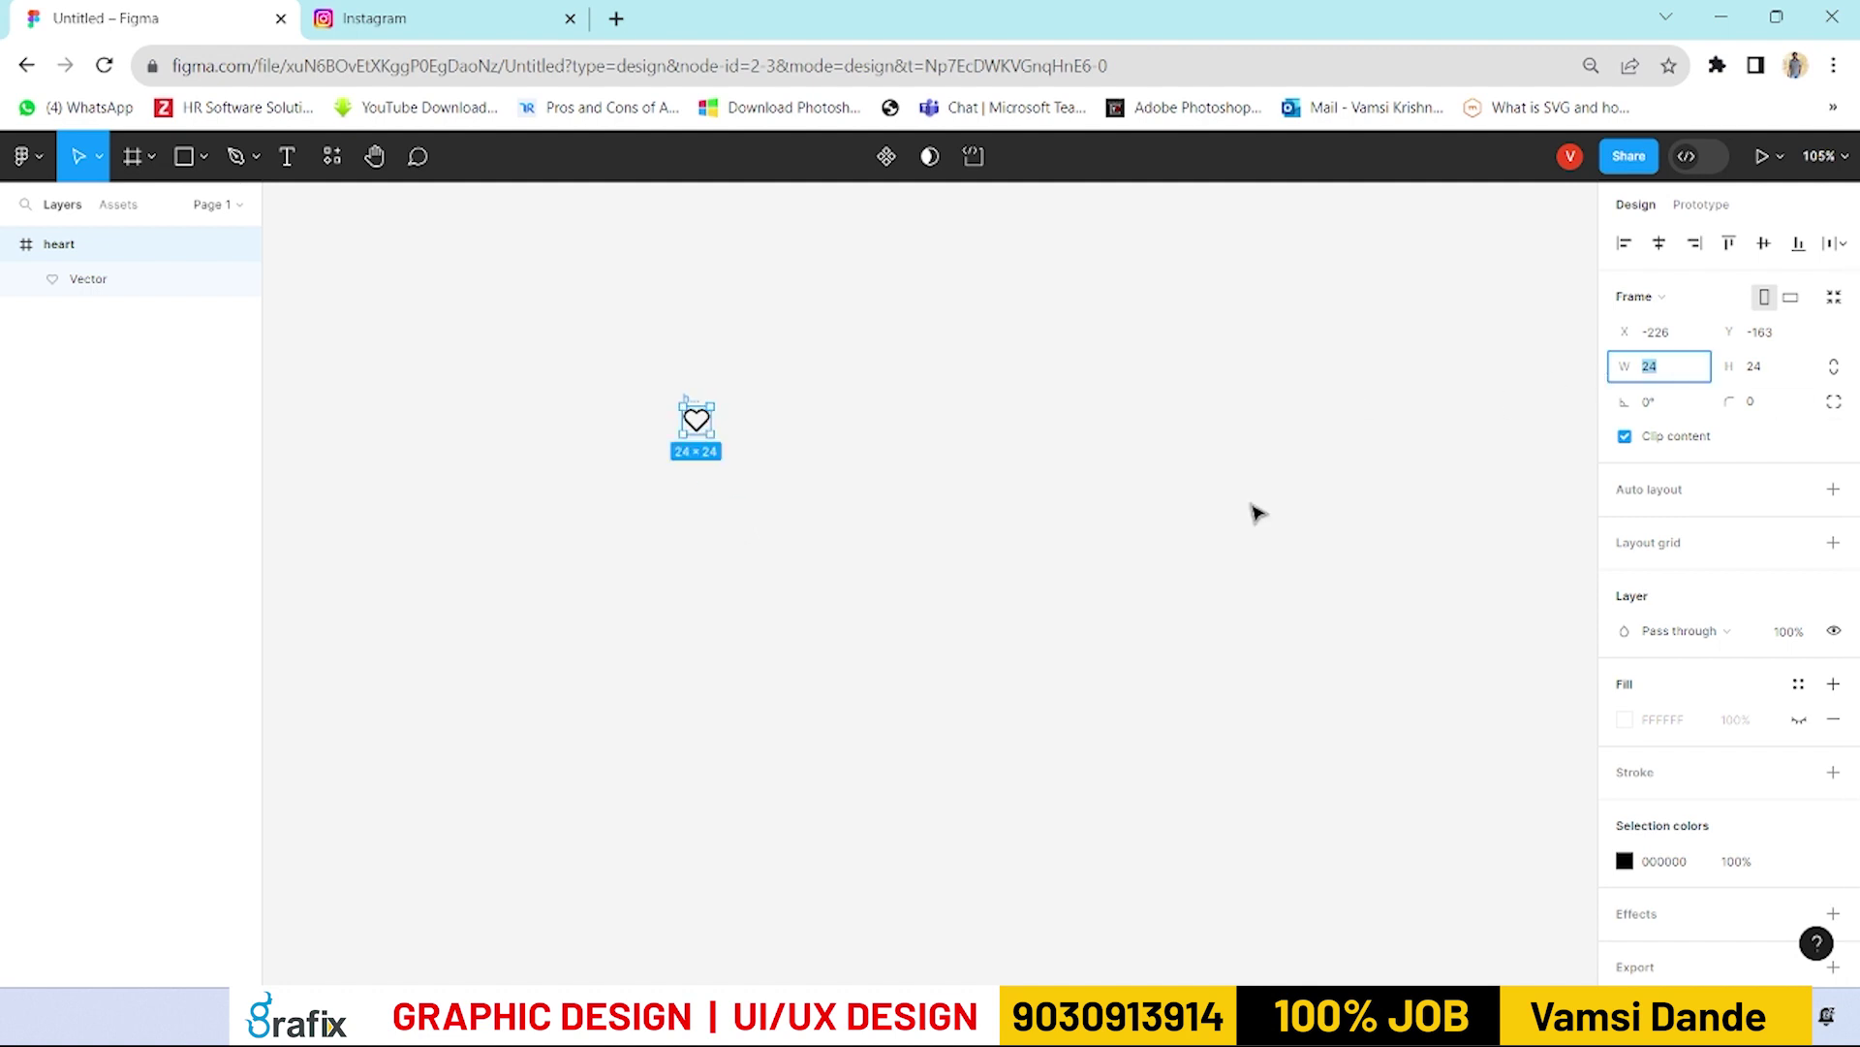
scroll(719, 503, up, 3)
Step: Duplicate the heart vector directly below the original, outside its frame
click(718, 498)
click(701, 473)
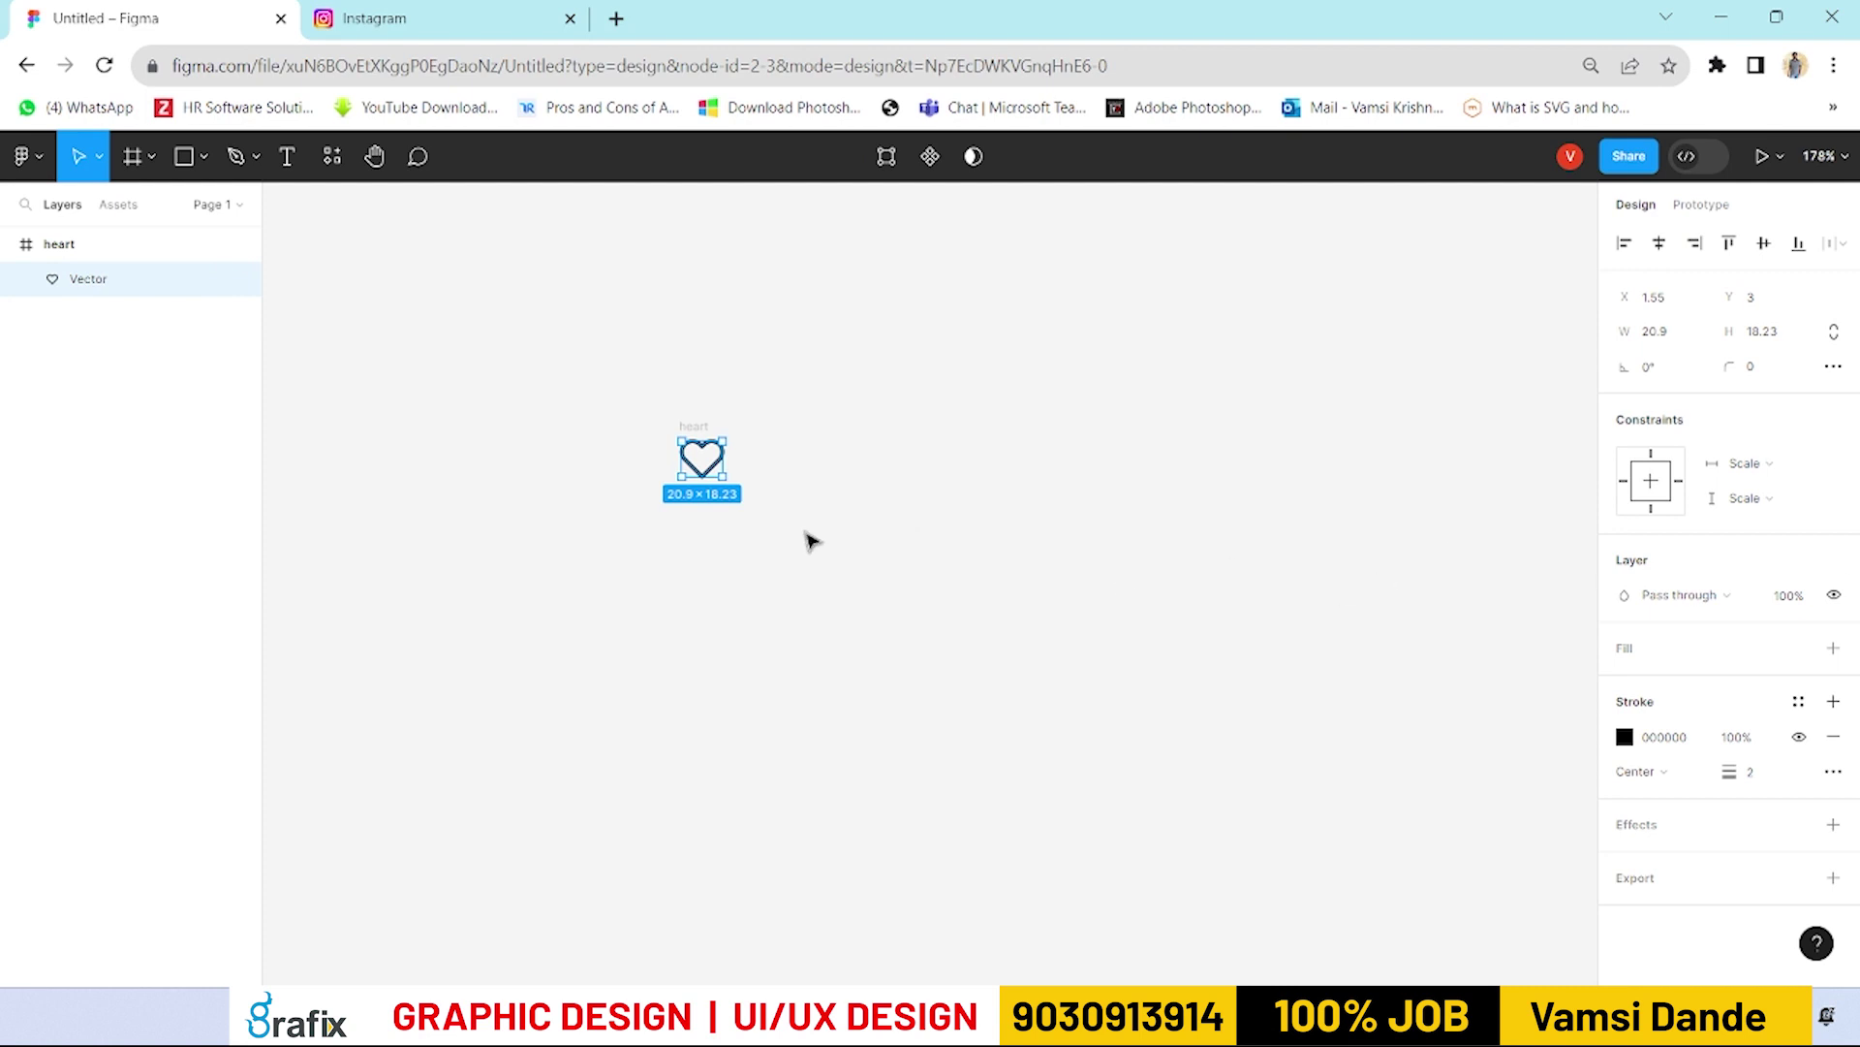
right_click(702, 463)
click(1261, 659)
drag(725, 471, 725, 538)
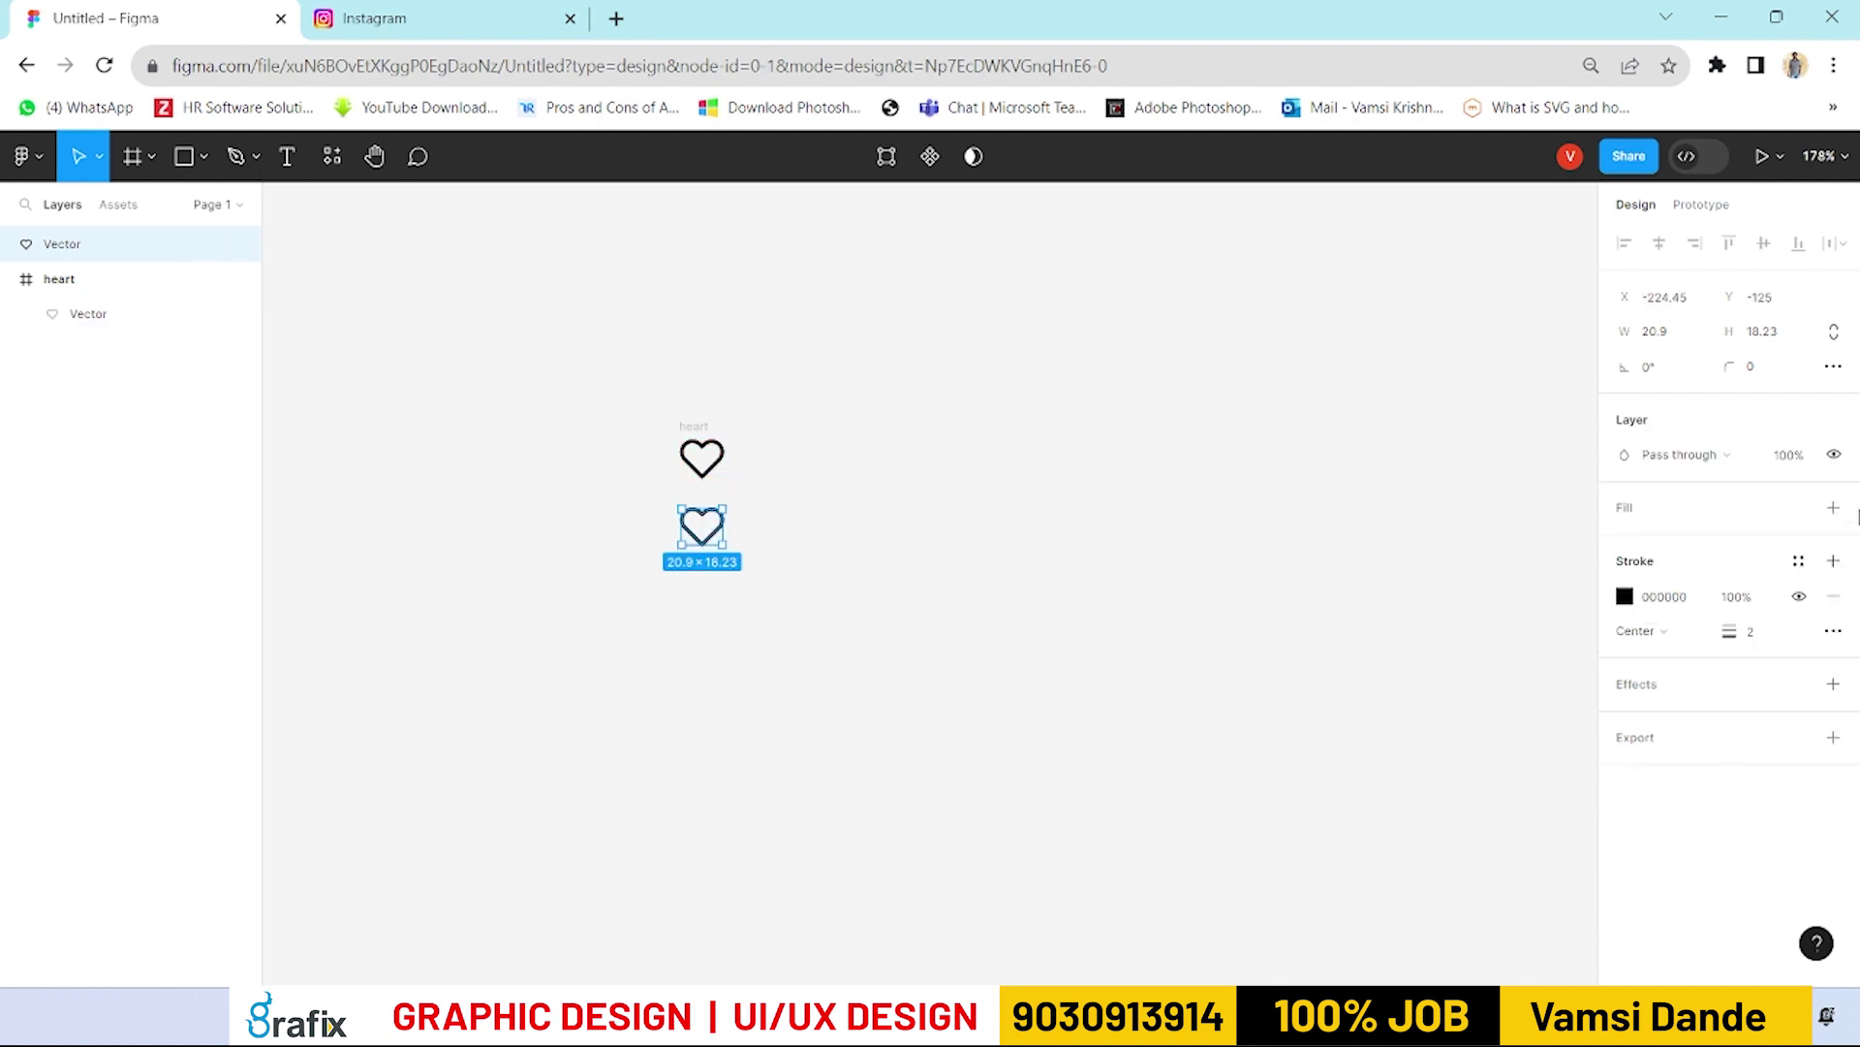
Step: Give the lower heart a solid FF0000 fill and remove its black stroke
click(1833, 507)
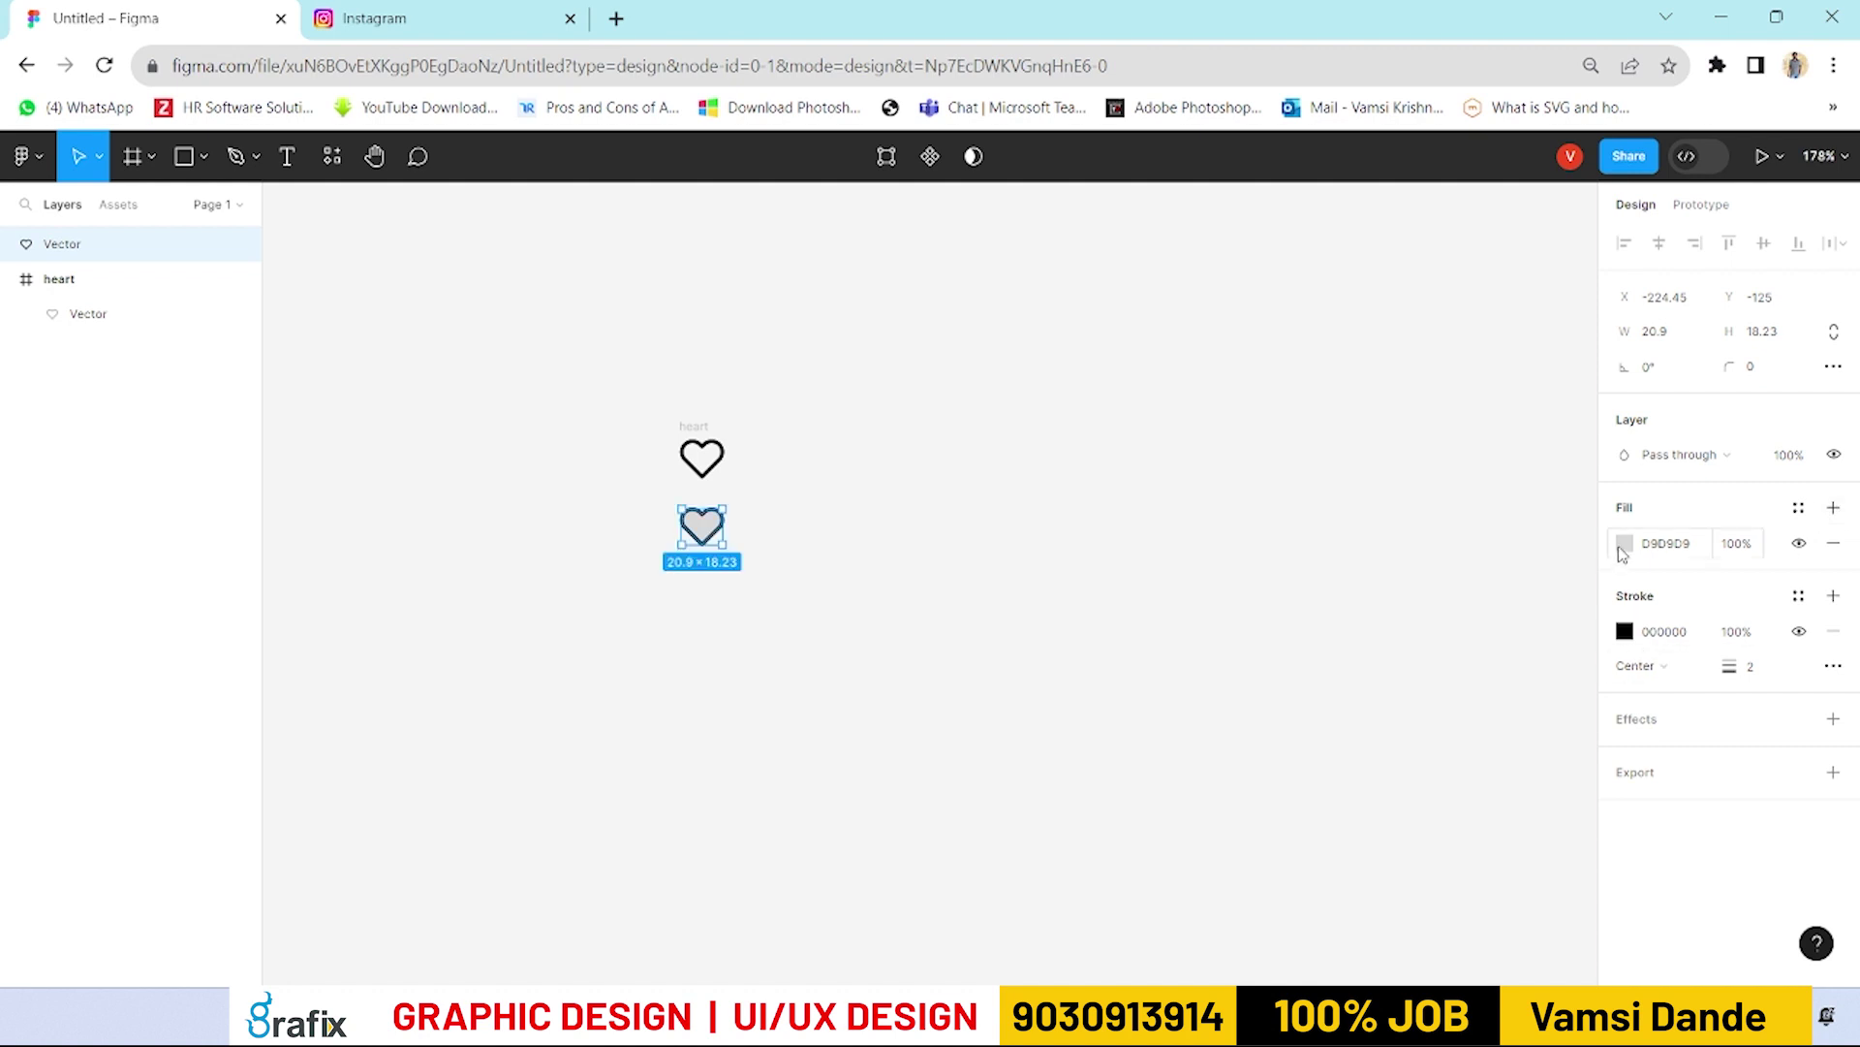
click(1625, 543)
text(FF0000)
key(Return)
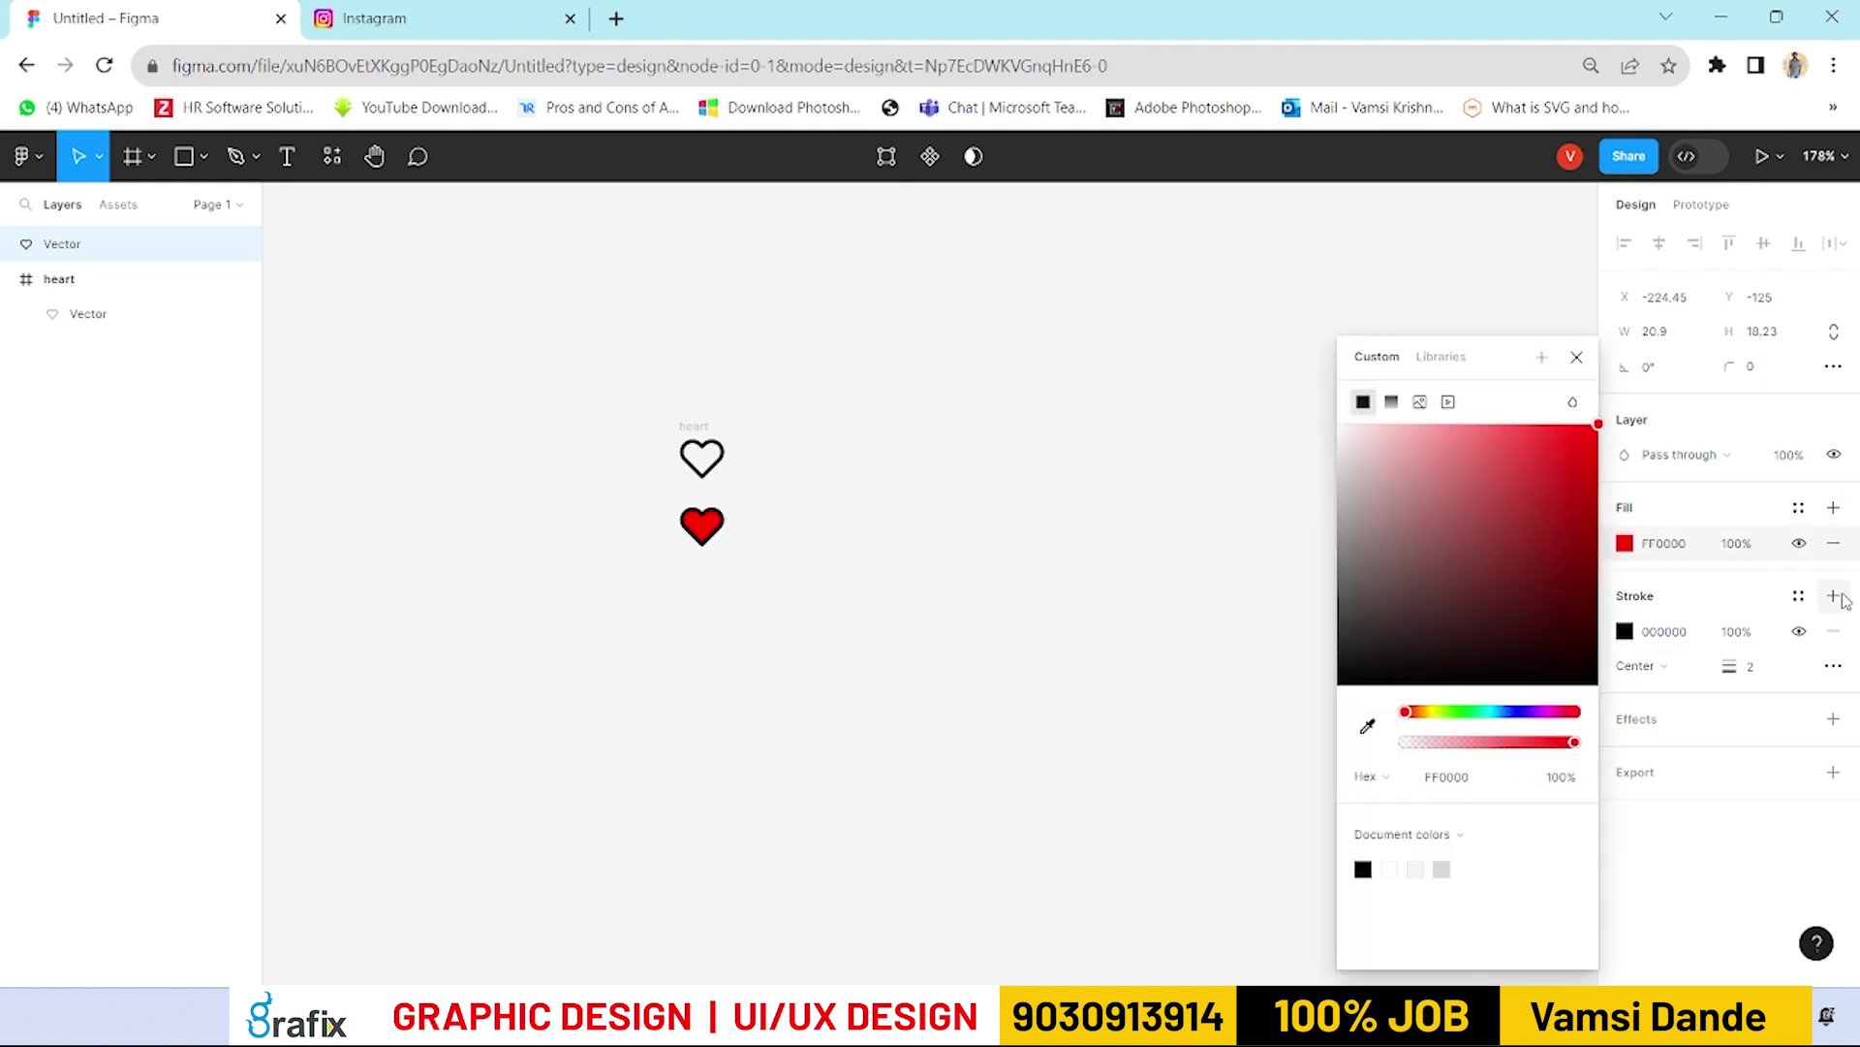
click(1833, 631)
click(995, 646)
scroll(644, 462, up, 3)
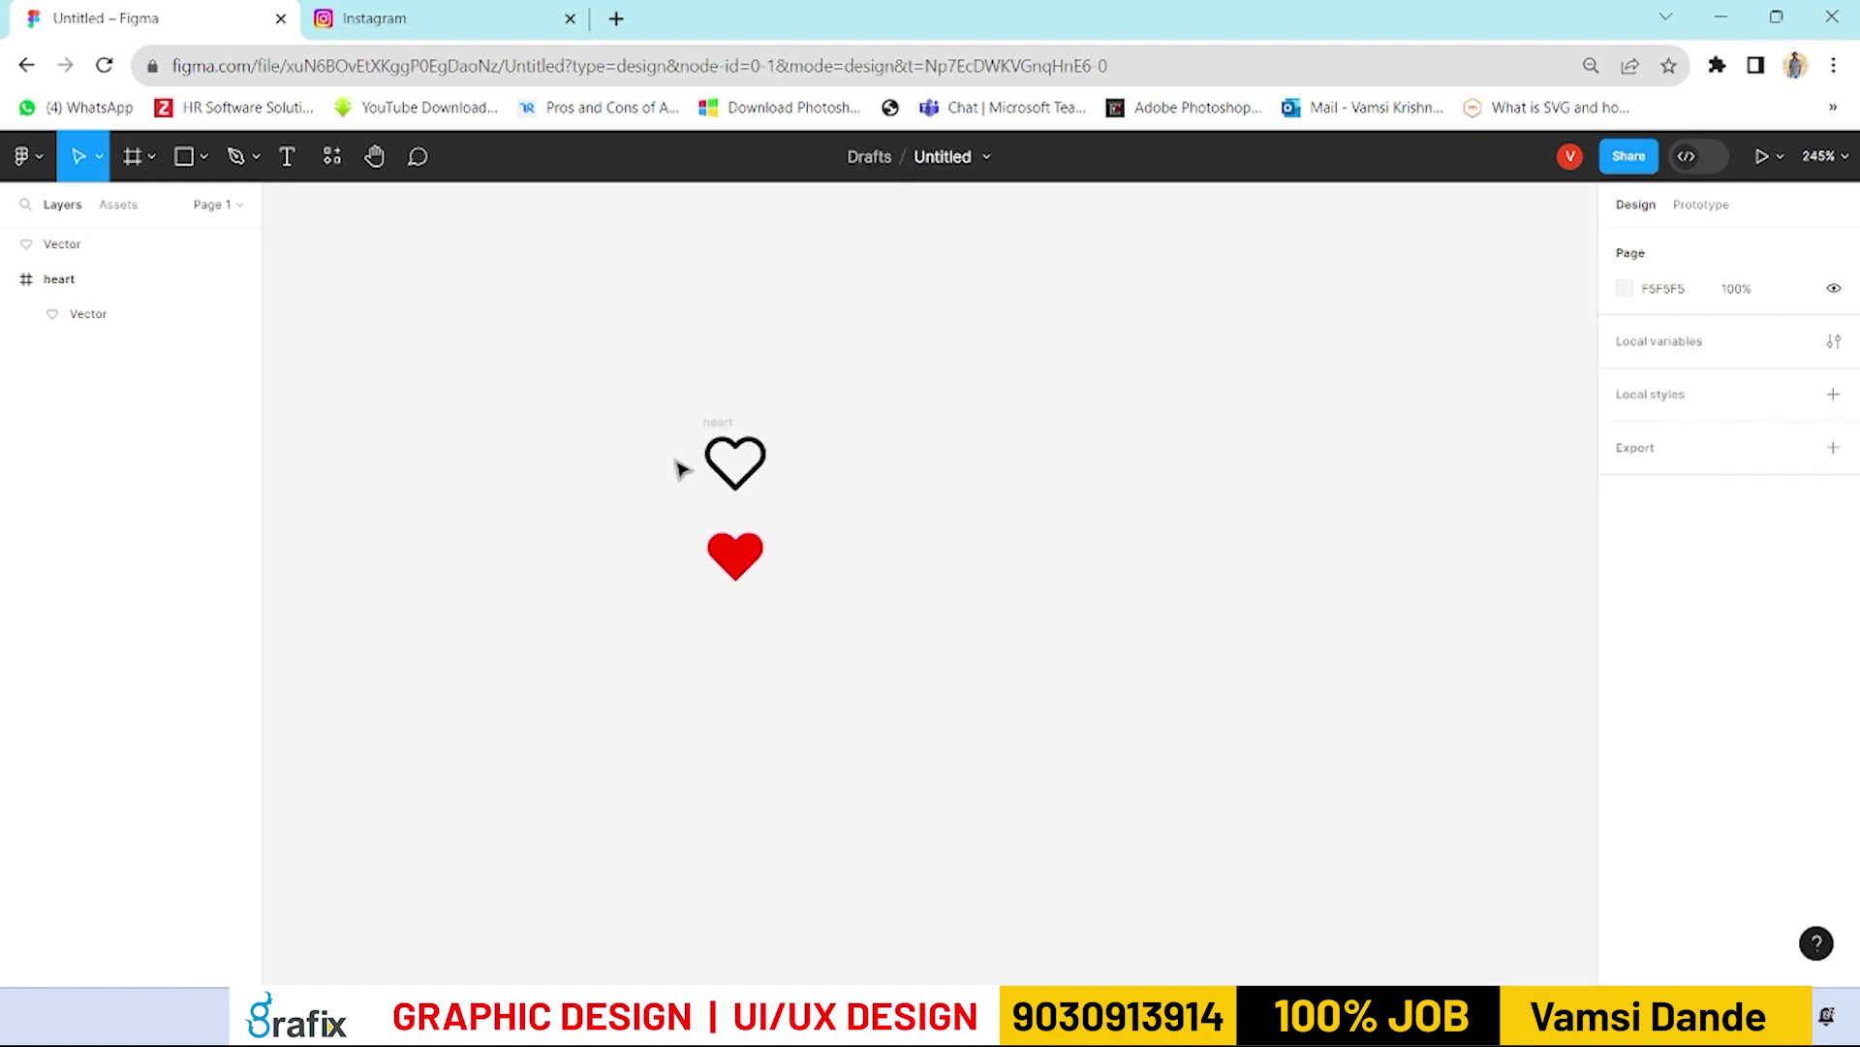
Step: Add the text label "Regular Black Stroke" beside the outlined heart
click(741, 480)
scroll(843, 485, down, 2)
click(785, 341)
click(691, 357)
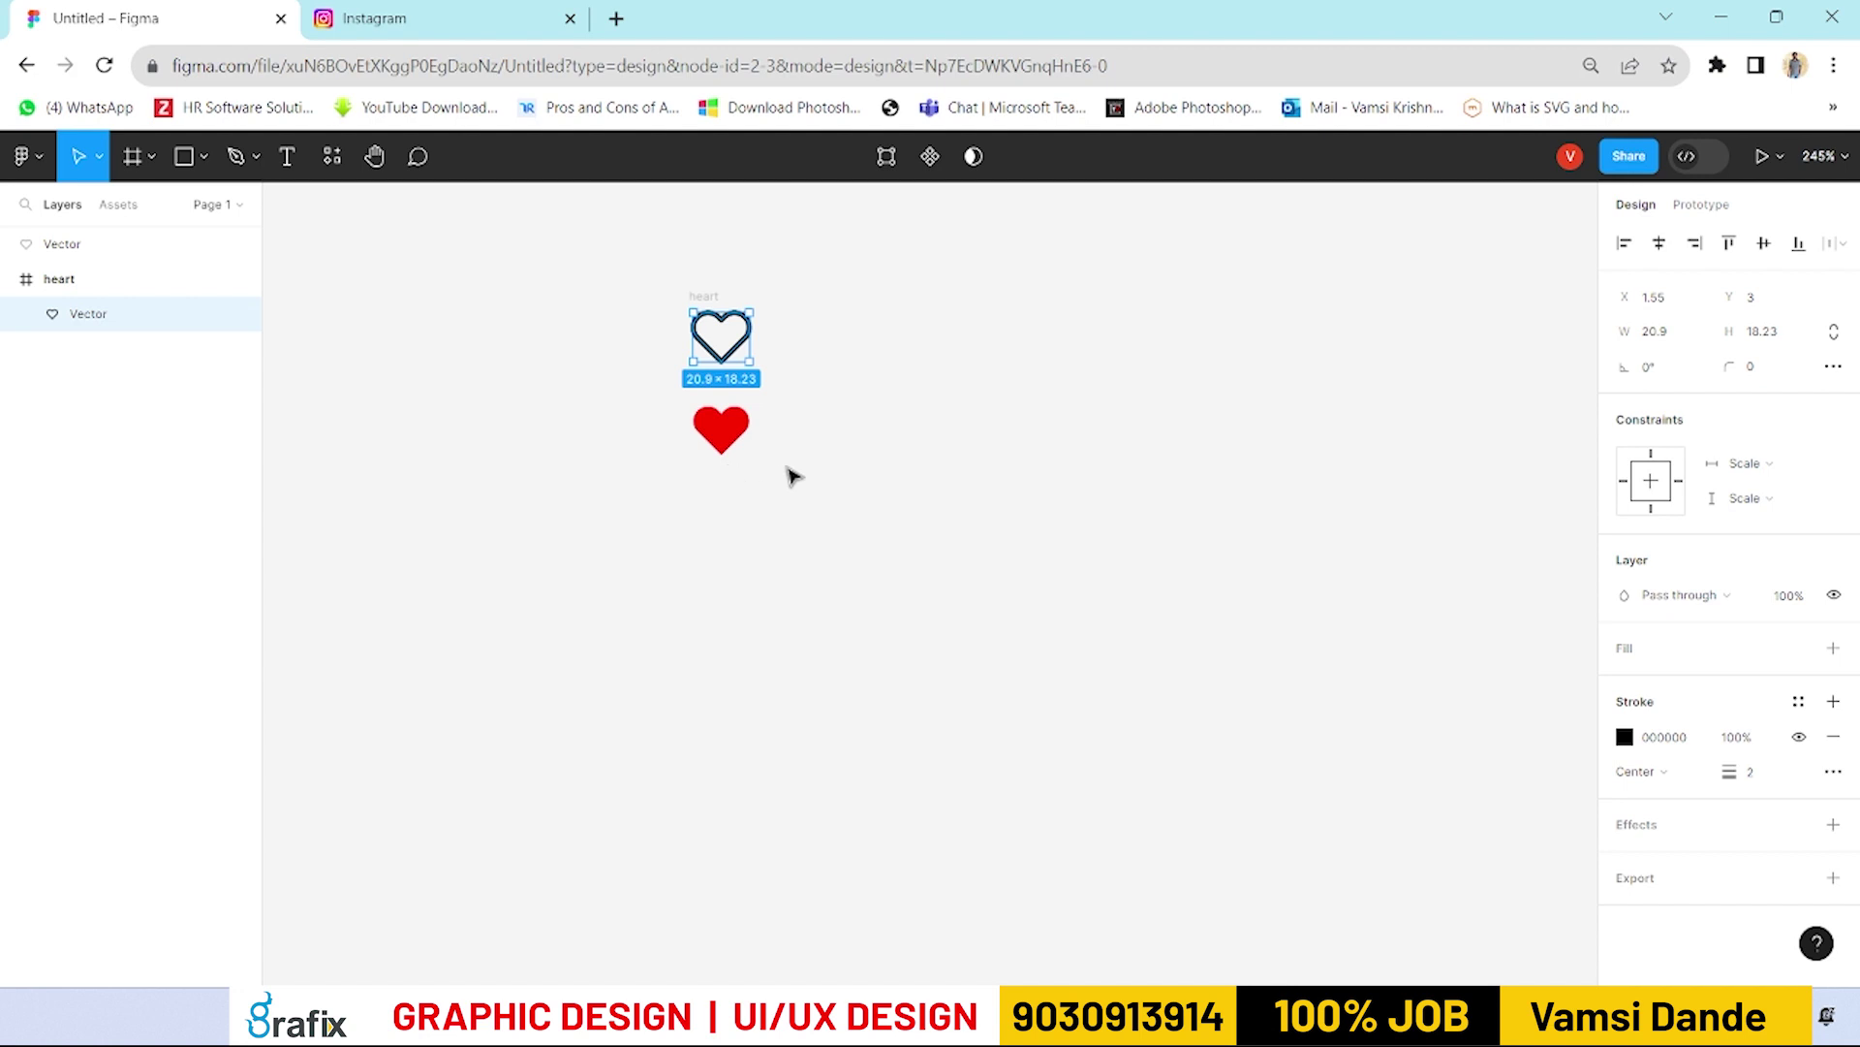
click(789, 477)
key(t)
click(791, 341)
text(Regular Black & whi)
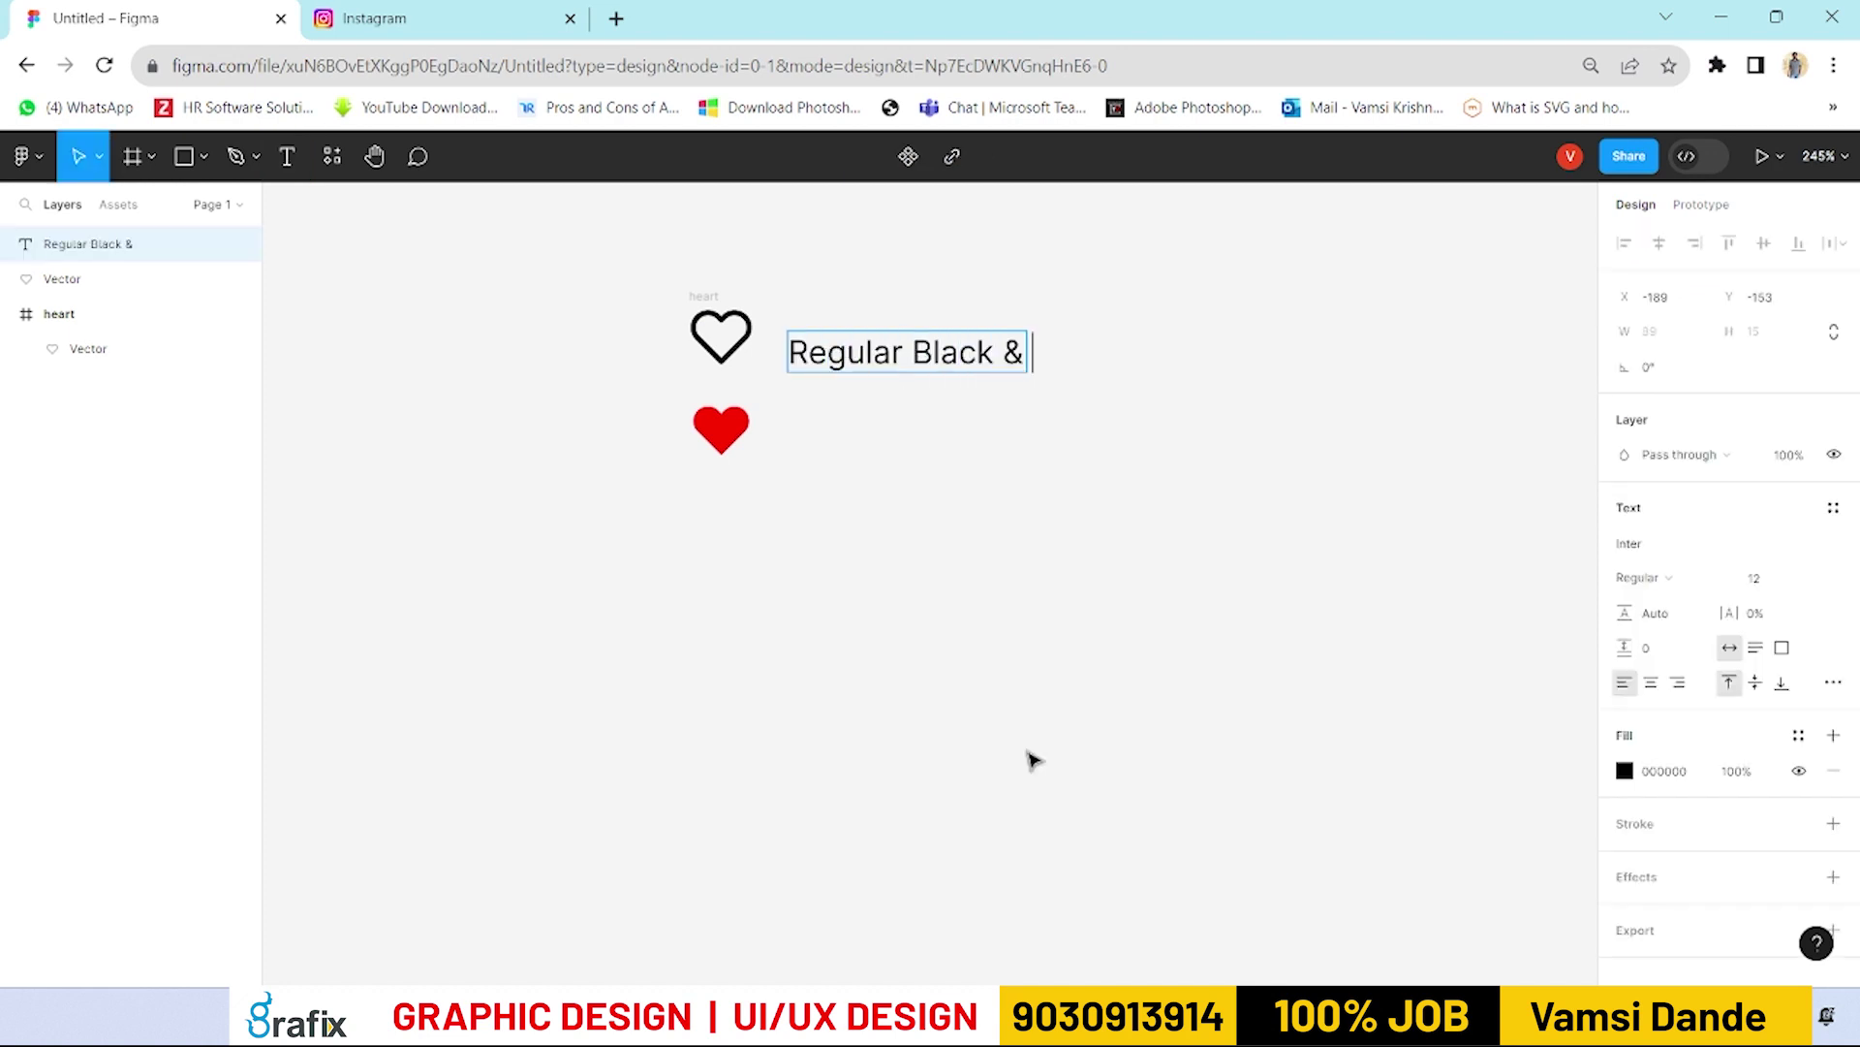
key(BackSpace)
key(BackSpace)
key(BackSpace)
key(BackSpace)
key(BackSpace)
text(Stroke)
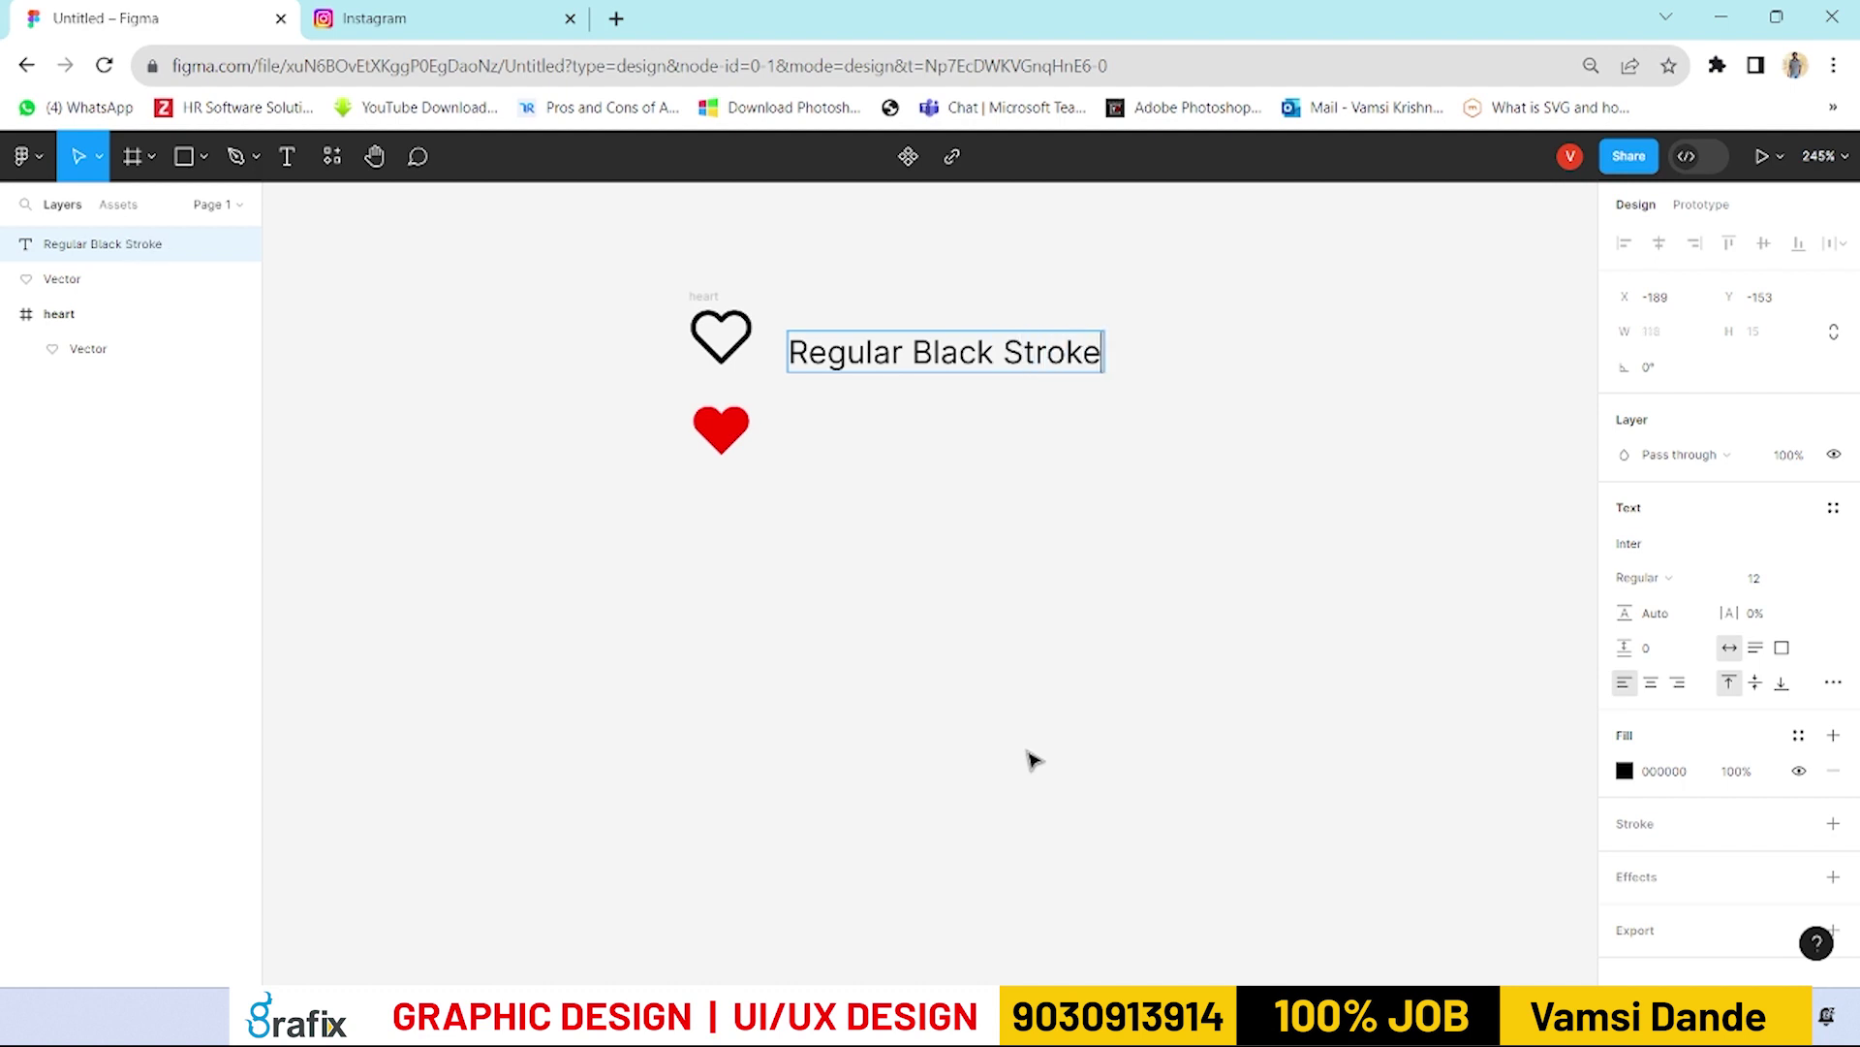
key(Escape)
Step: Duplicate the label next to the red heart and change its text to "Large Red Fill"
mouse_move(1026, 352)
mouse_down()
mouse_move(1097, 332)
mouse_move(1080, 428)
mouse_move(806, 427)
mouse_up()
click(1028, 494)
double_click(1008, 431)
click(973, 427)
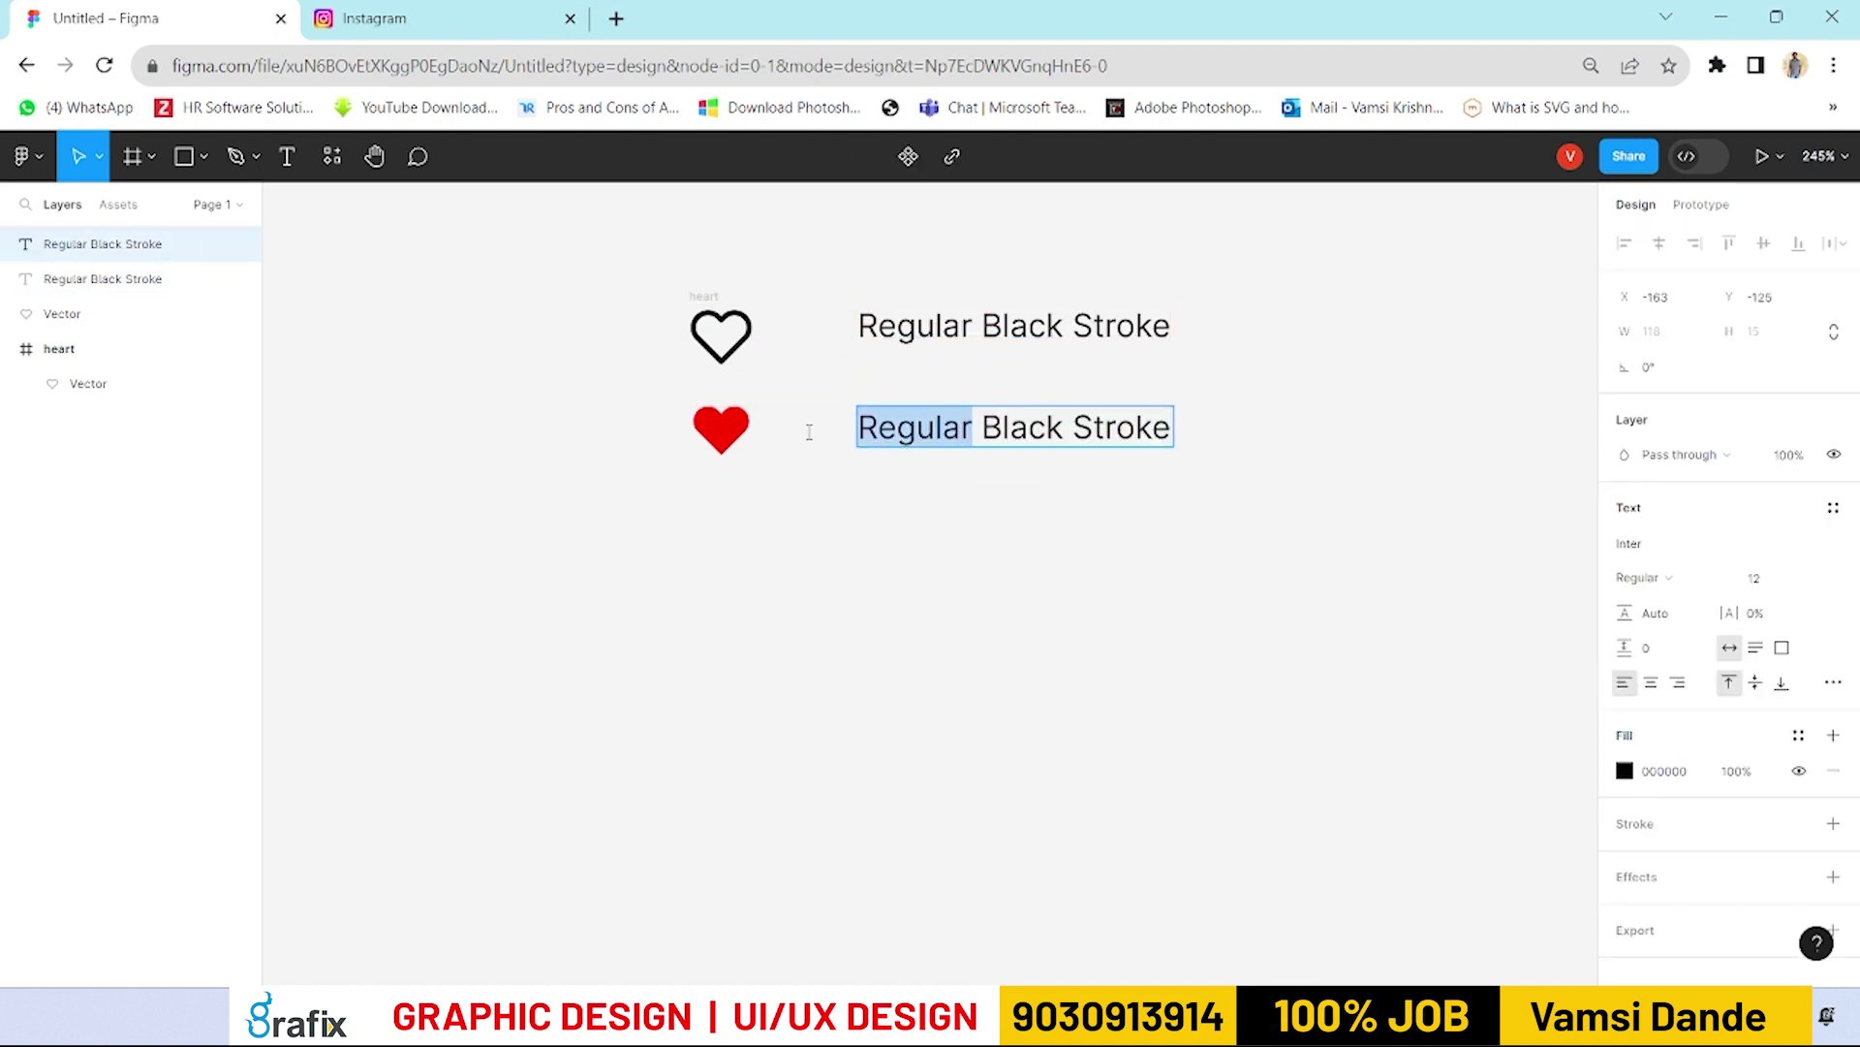
text(Large)
key(Right)
key(ctrl+shift+Right)
key(ctrl+shift+Right)
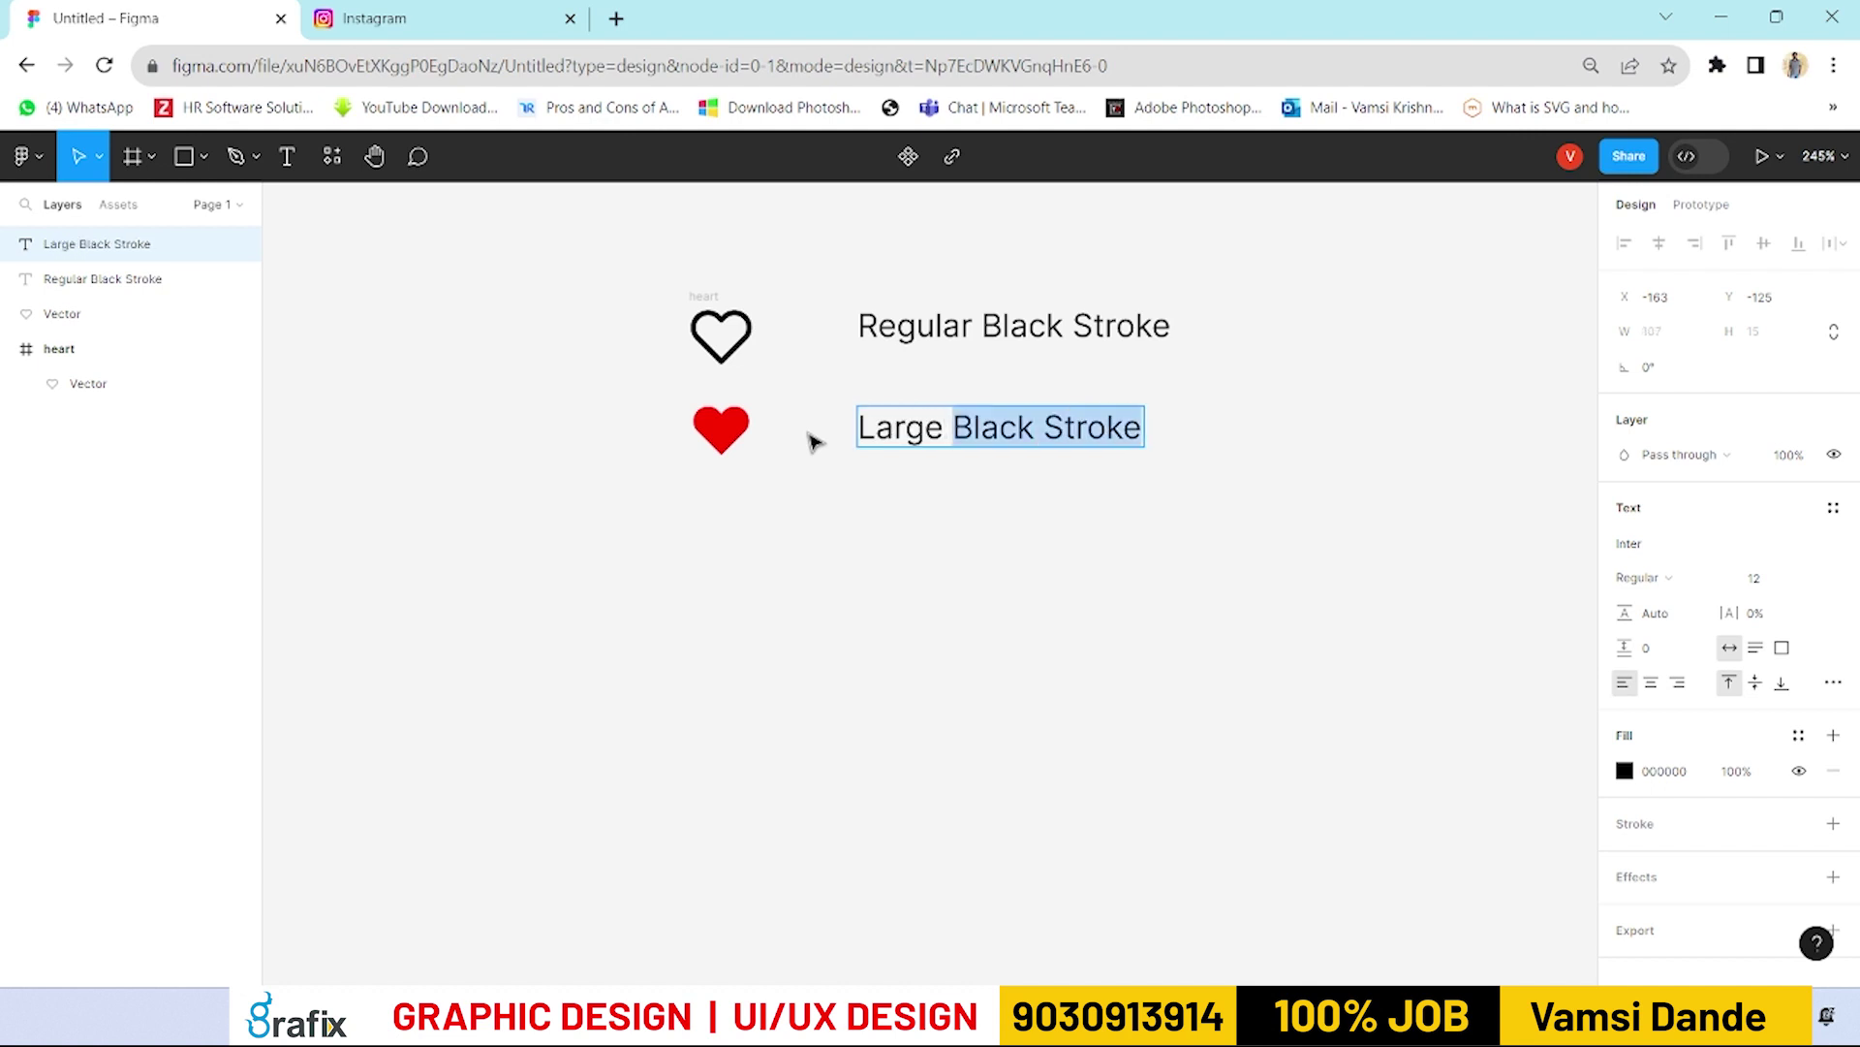
text(Red Fill)
key(Escape)
click(1072, 765)
Step: Switch to Instagram, toggle the post's like heart to examine its size change, and return to Figma
click(489, 24)
click(566, 569)
click(566, 568)
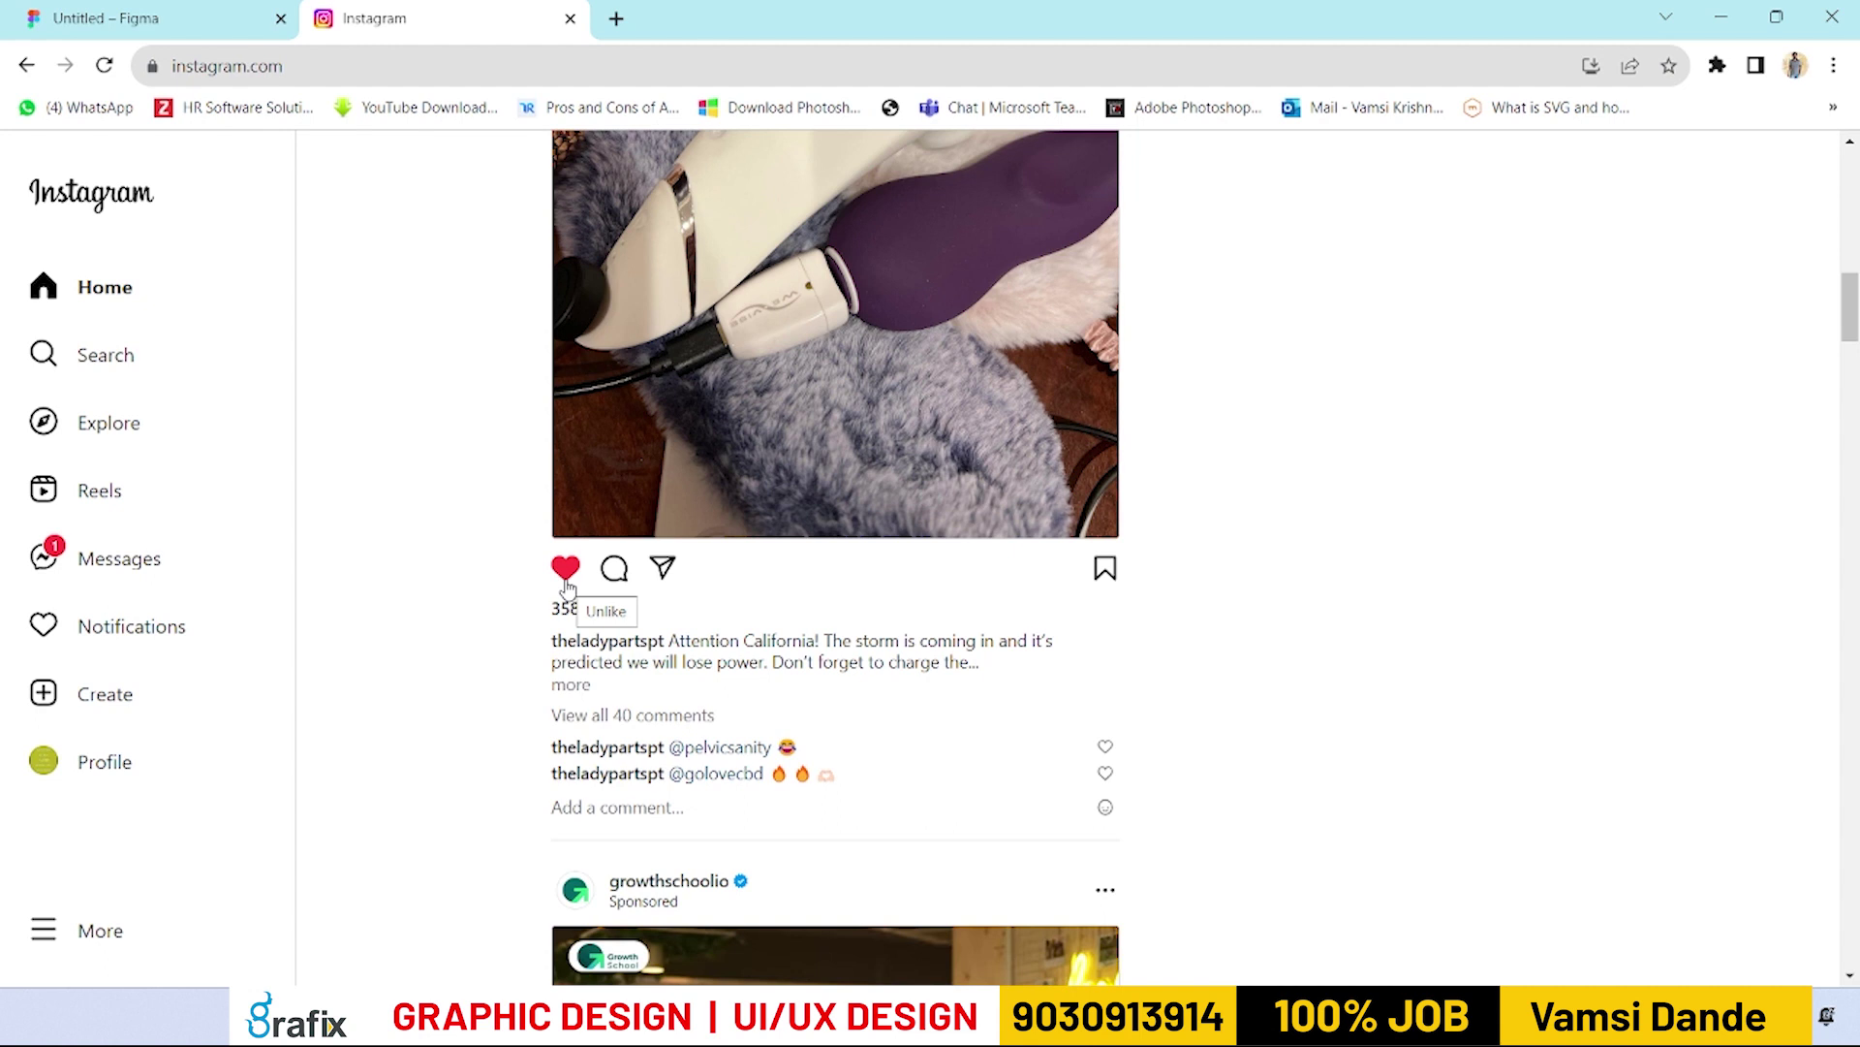
click(190, 20)
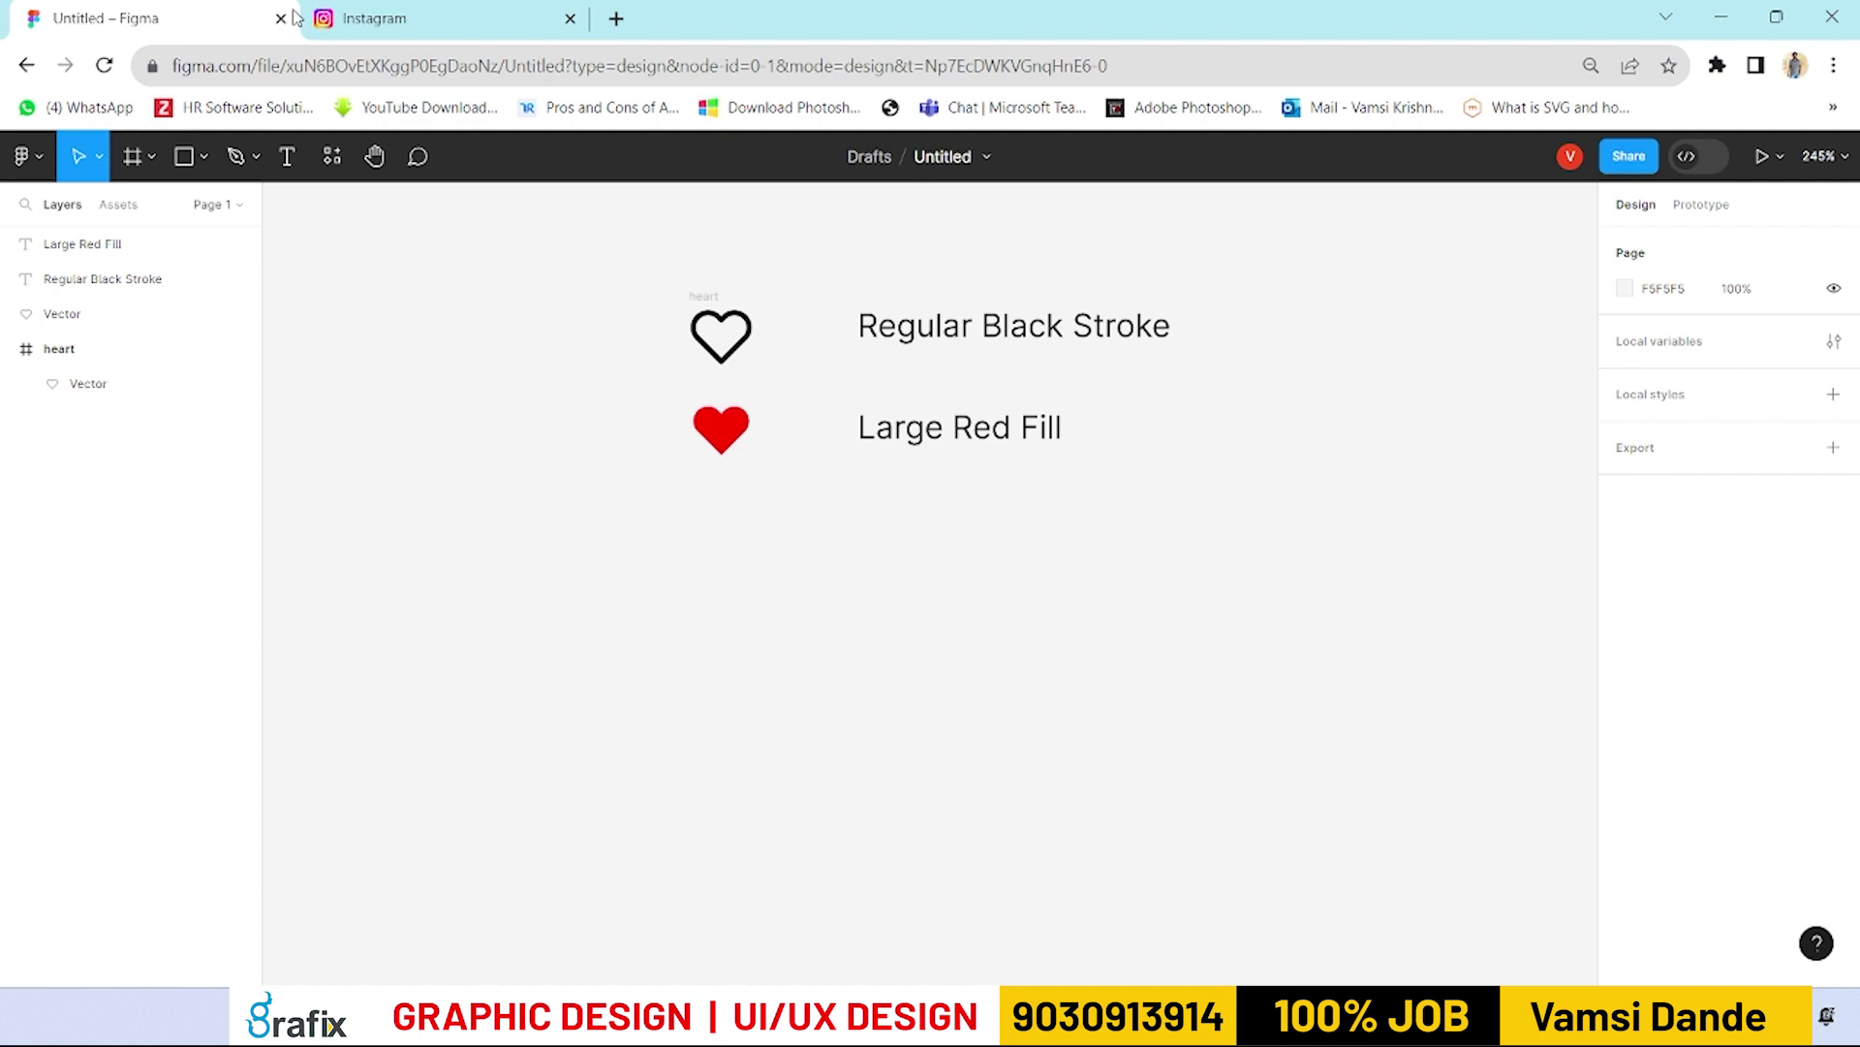
Step: Enlarge the red heart to a width of 32 and recentre it under the outlined heart
click(740, 444)
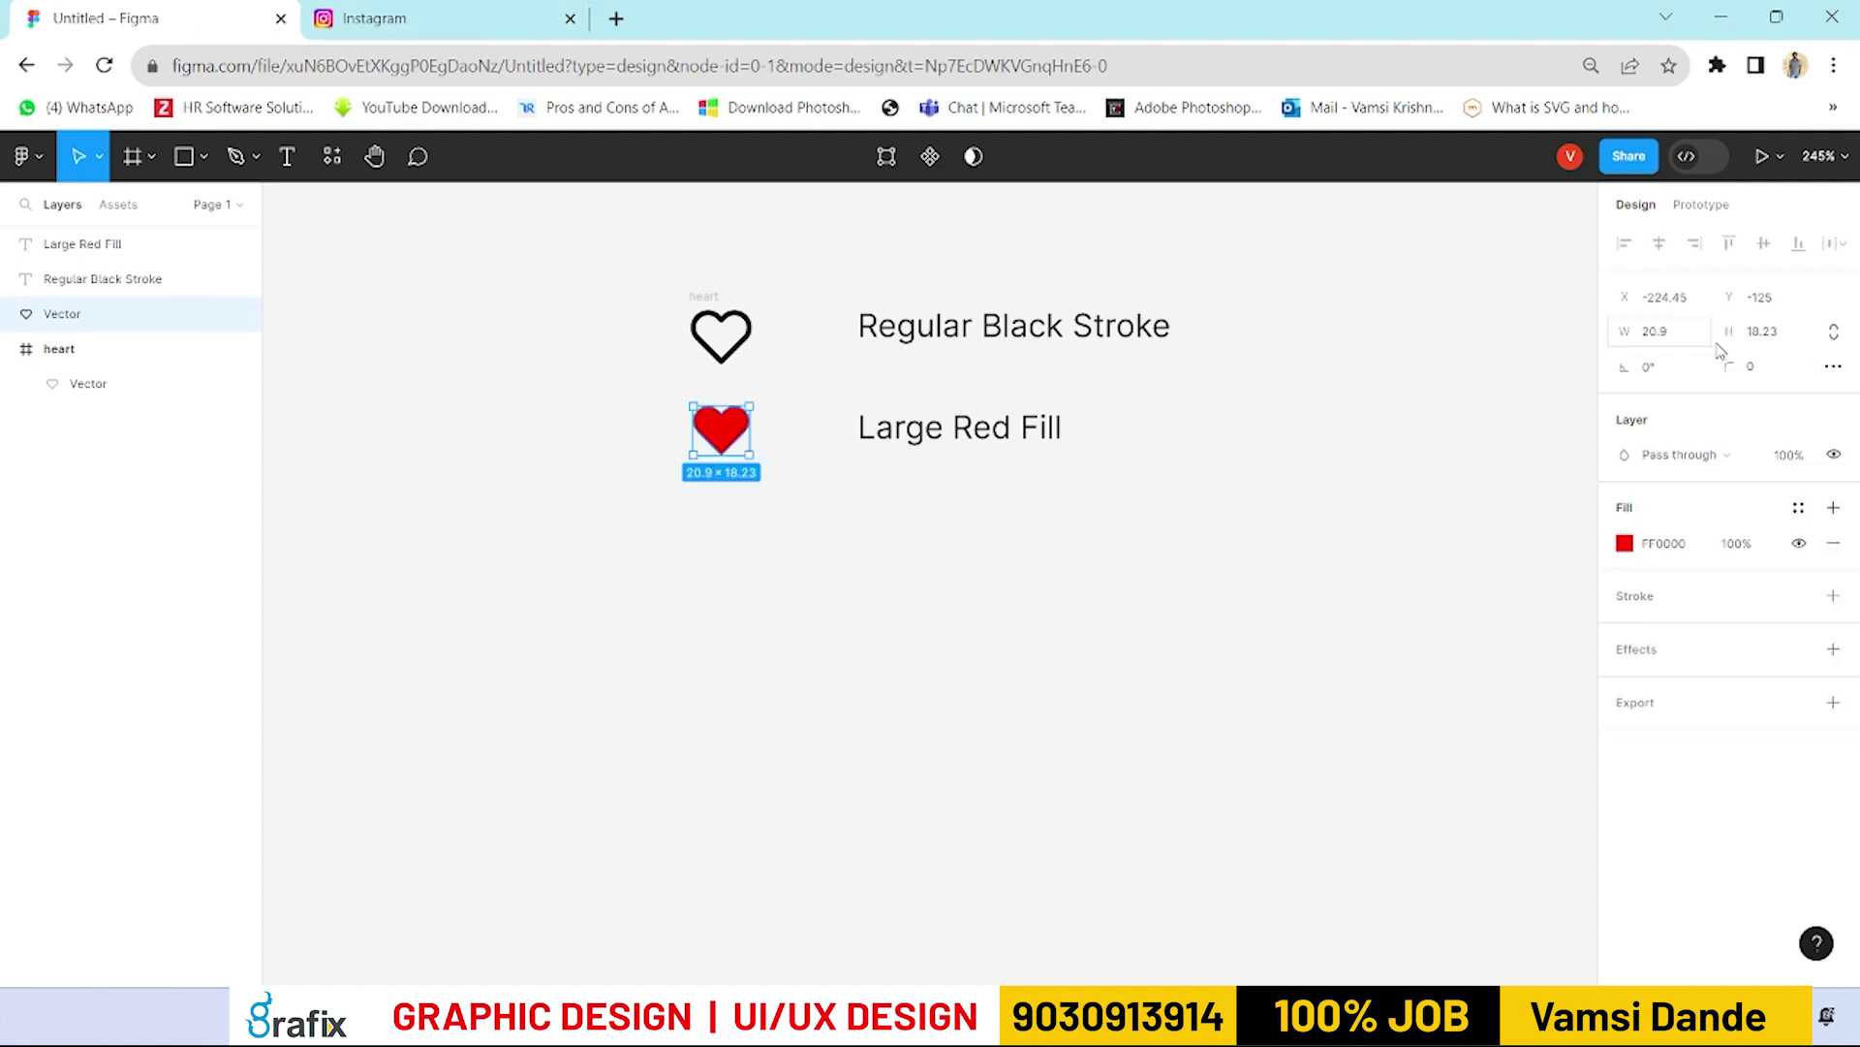
click(1657, 331)
text(32)
key(Return)
drag(738, 441, 721, 444)
Step: Align the "Large Red Fill" label with the red heart and move both further down
click(1117, 578)
drag(959, 423, 959, 447)
drag(1197, 555, 669, 405)
drag(969, 456, 972, 515)
click(1150, 578)
Step: Ungroup the outlined heart's frame so that only the vector is left on the canvas
drag(660, 307, 694, 324)
click(1054, 581)
click(687, 339)
right_click(717, 334)
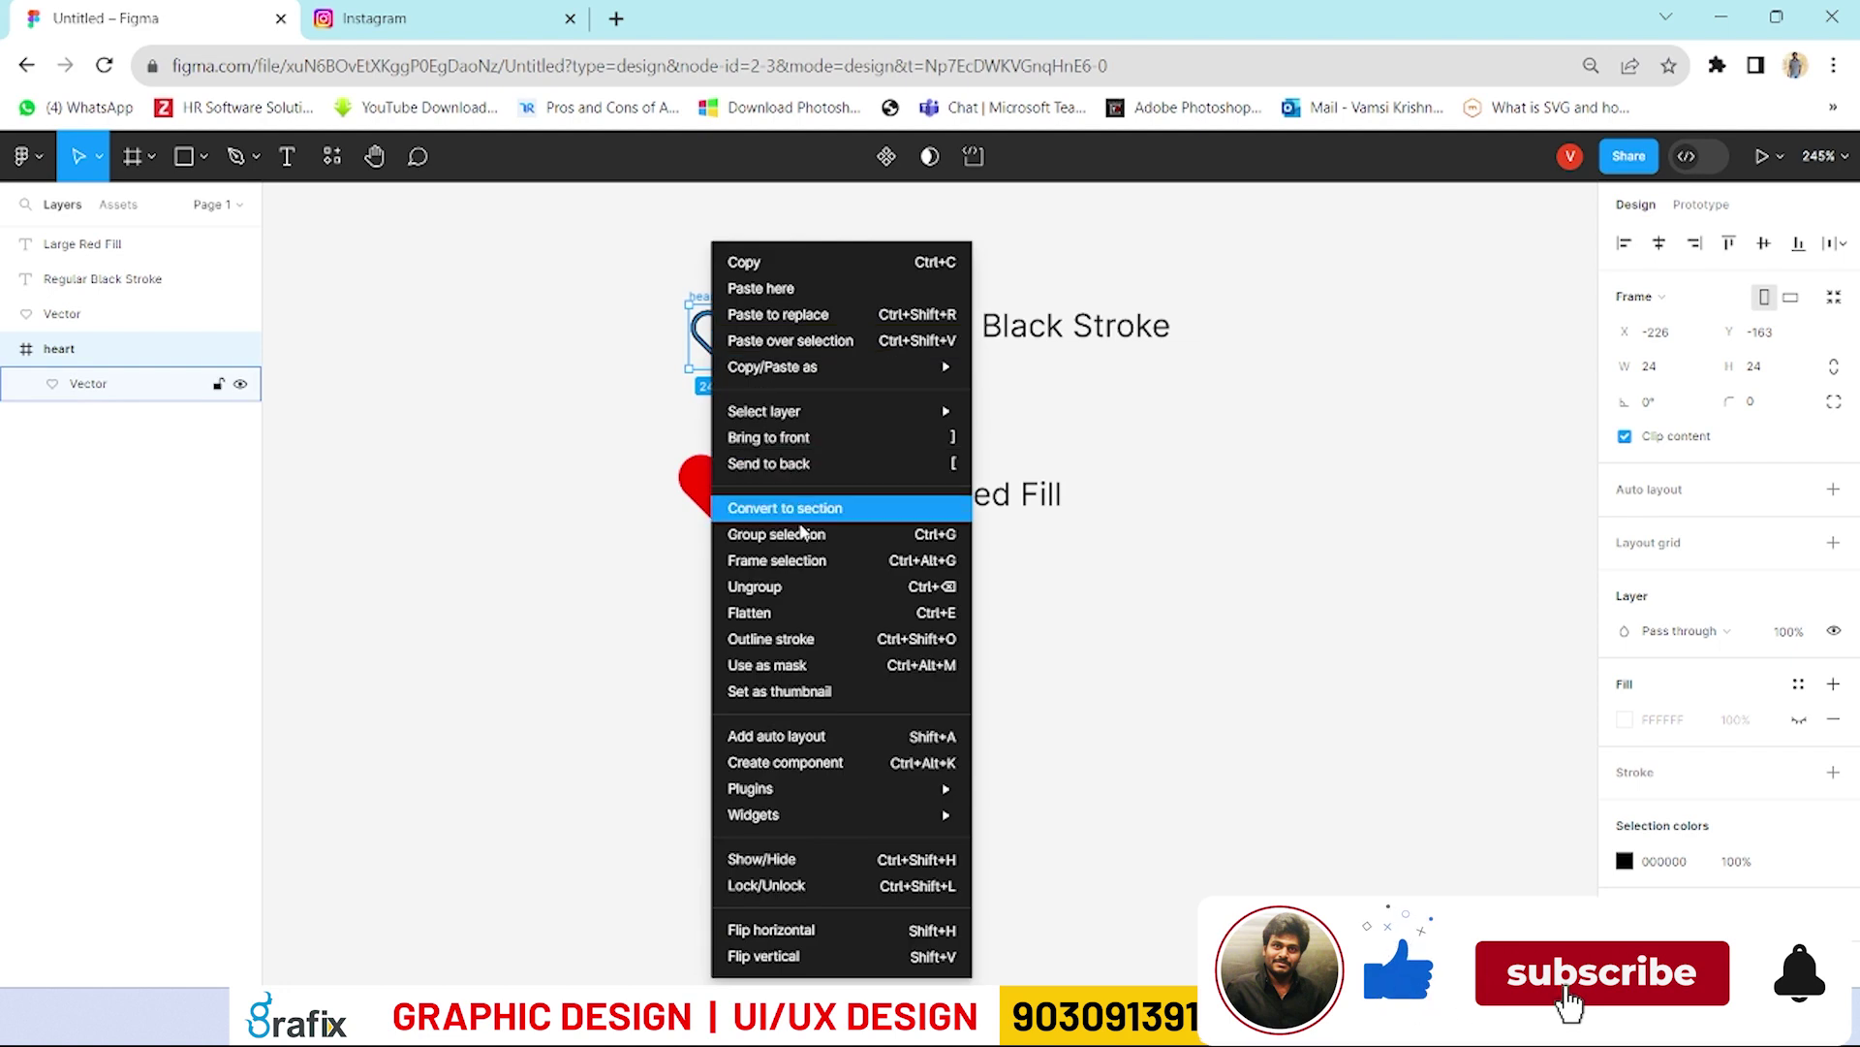
click(802, 588)
click(856, 399)
click(754, 347)
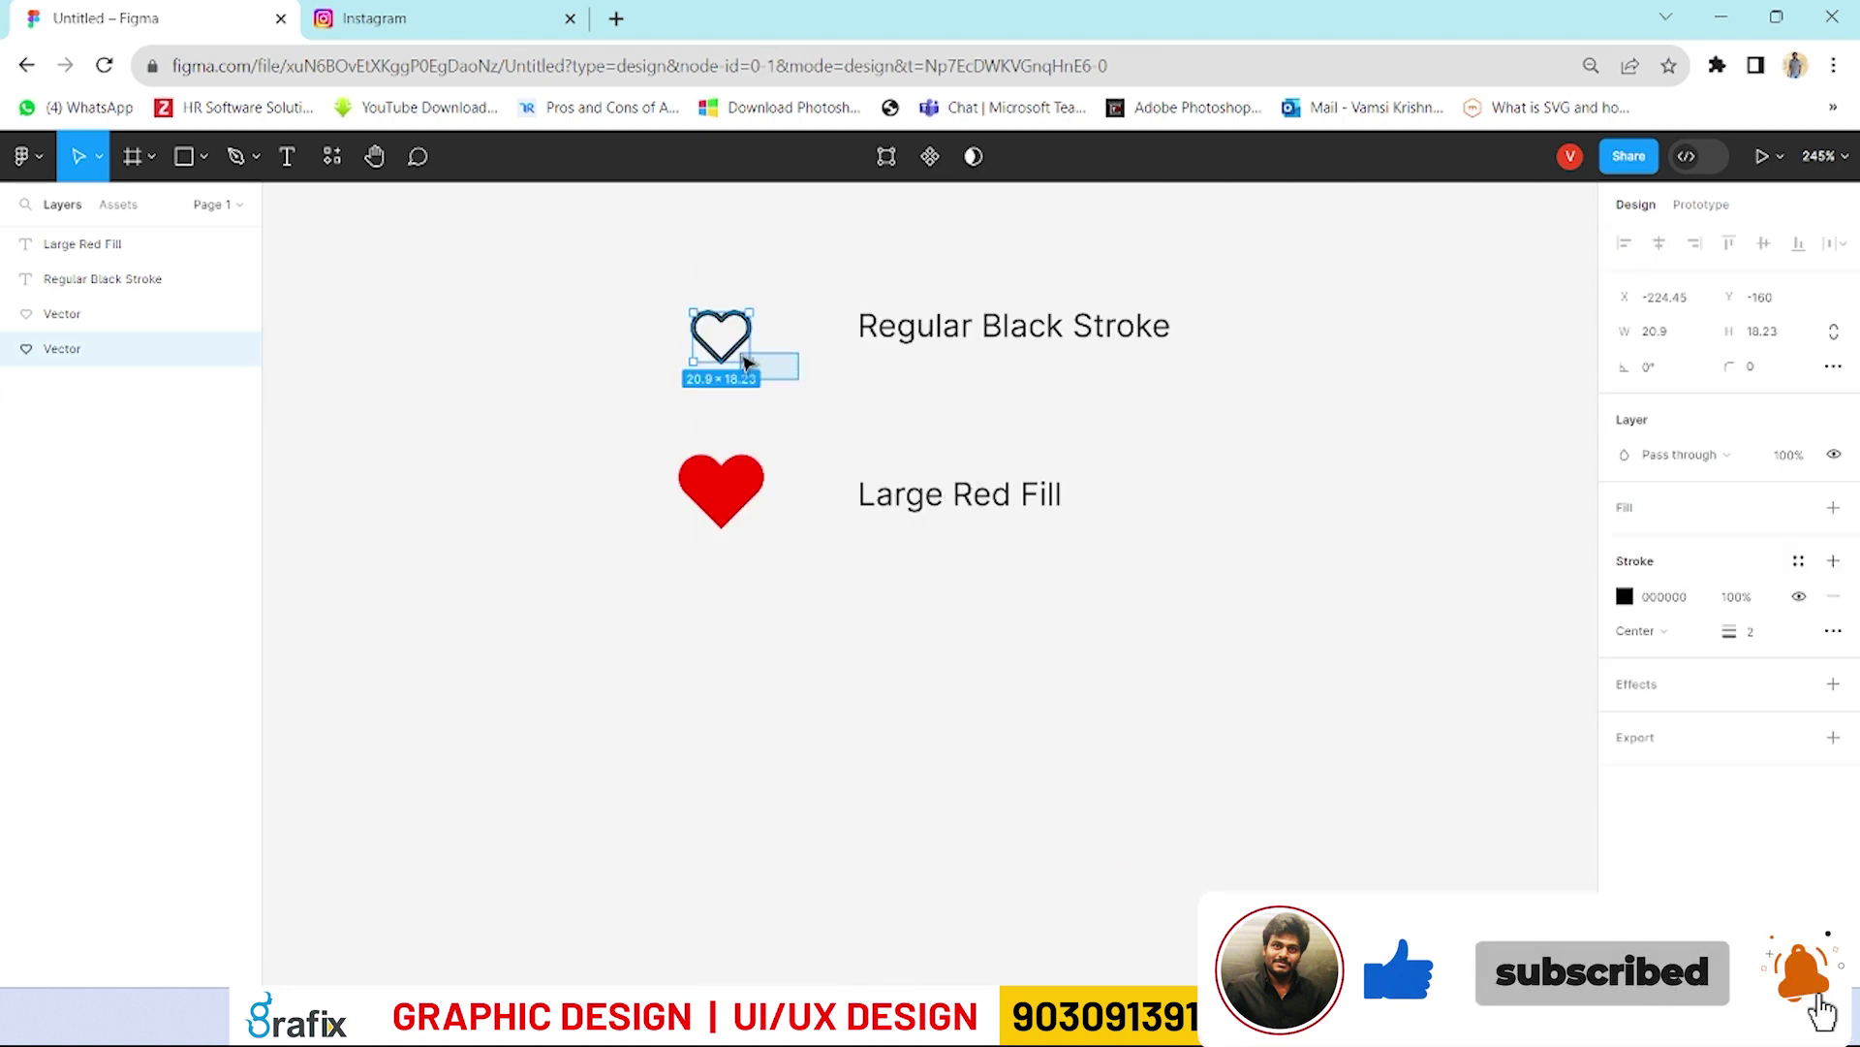
click(746, 494)
right_click(710, 490)
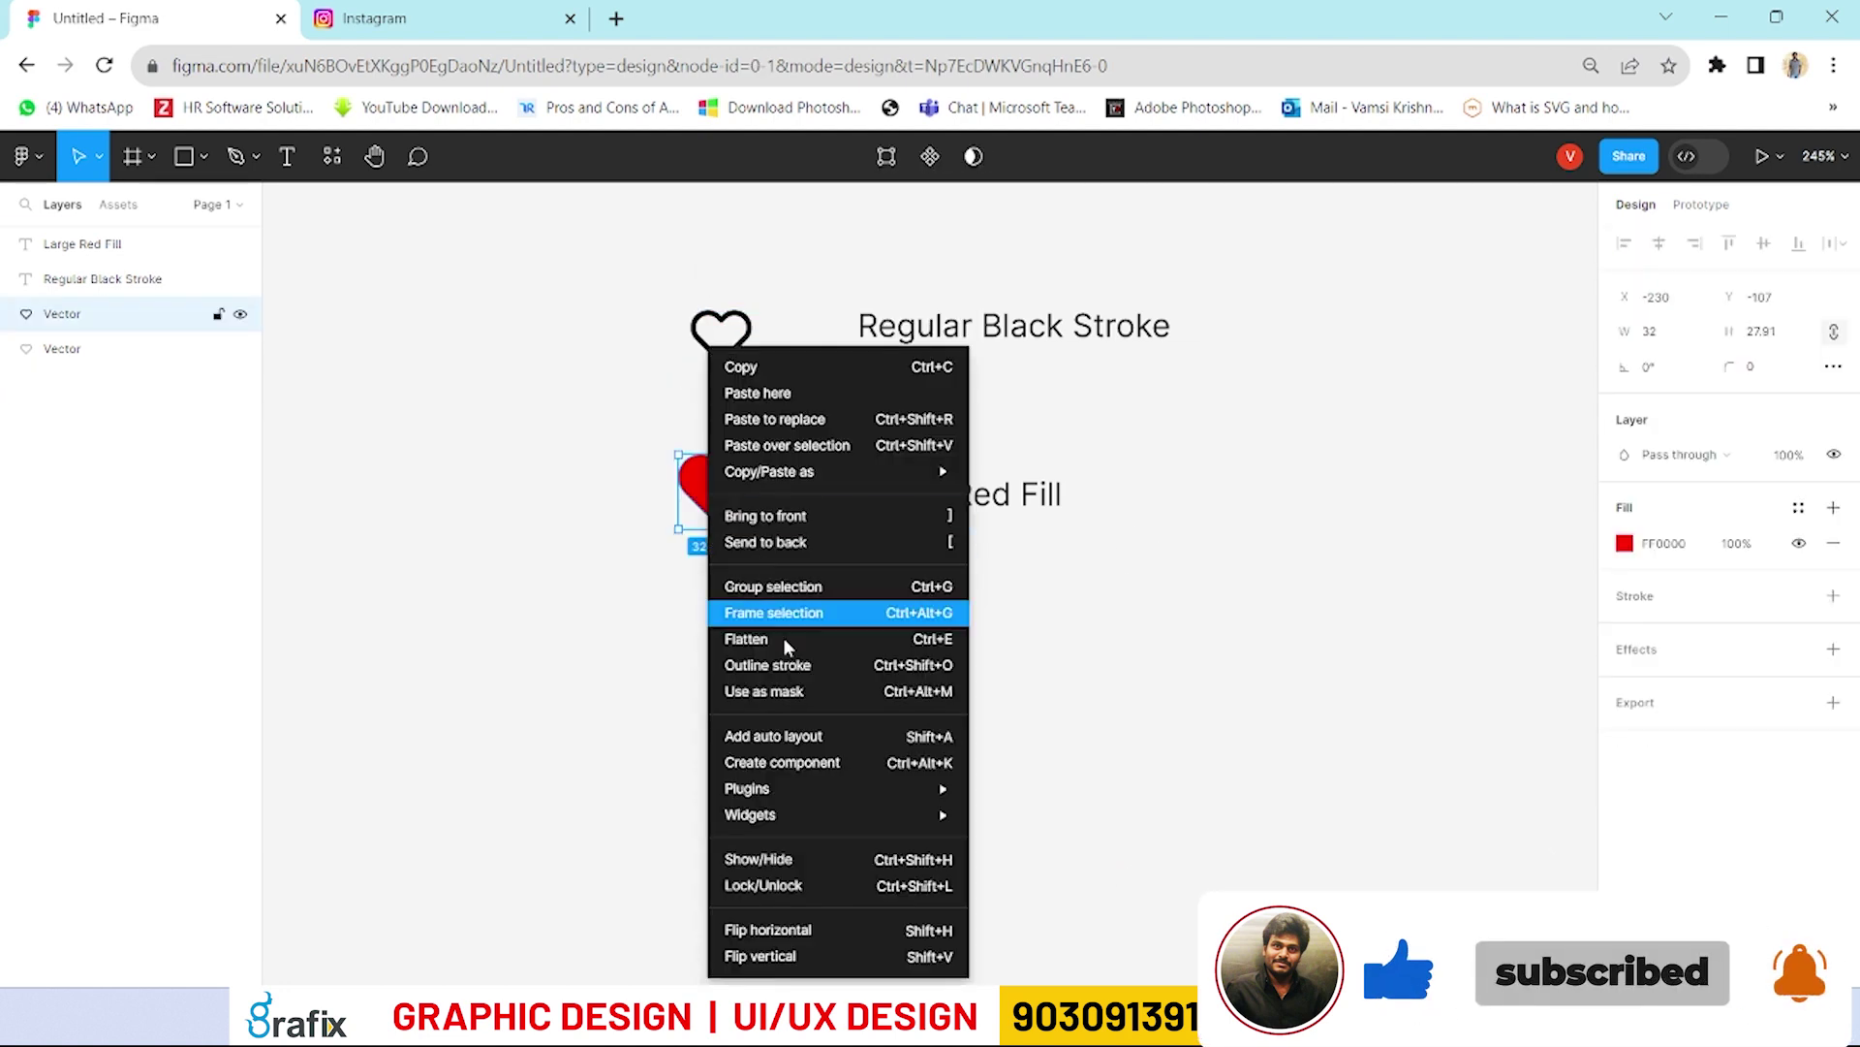
click(1102, 714)
click(790, 582)
drag(790, 582, 639, 424)
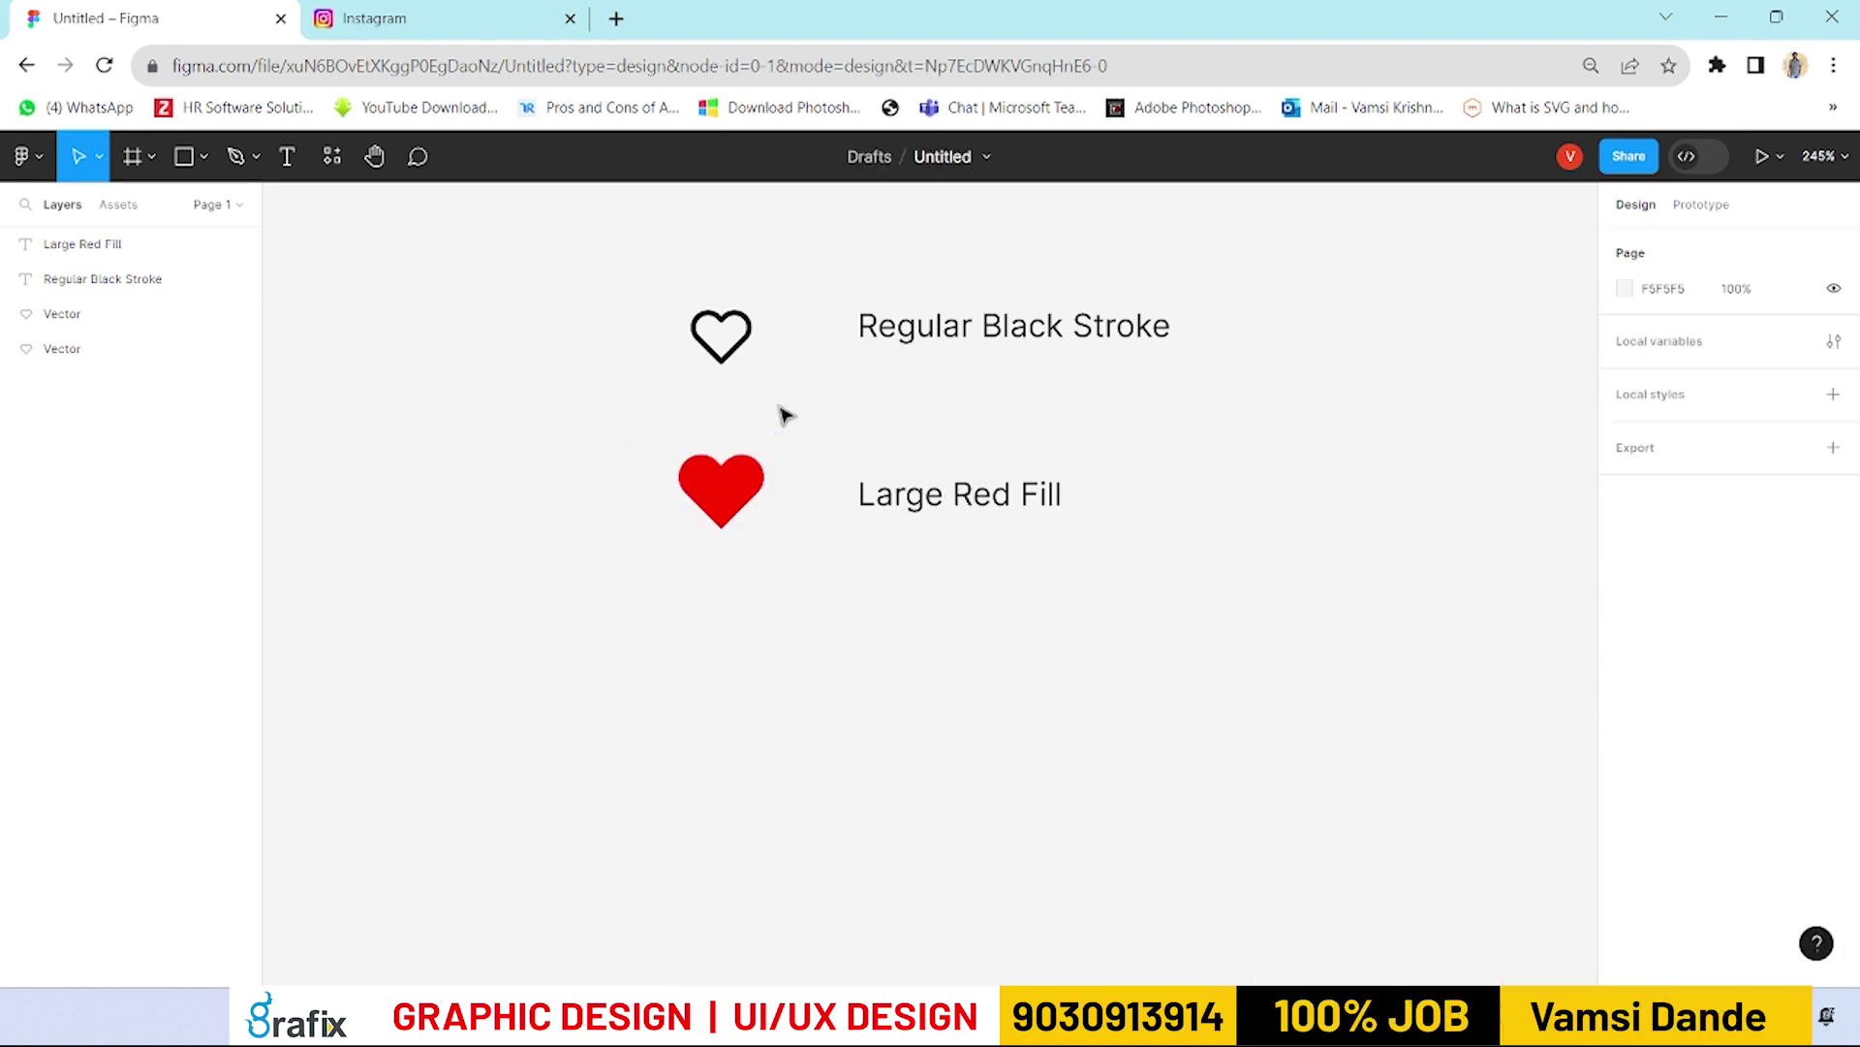
drag(760, 433, 625, 262)
click(810, 640)
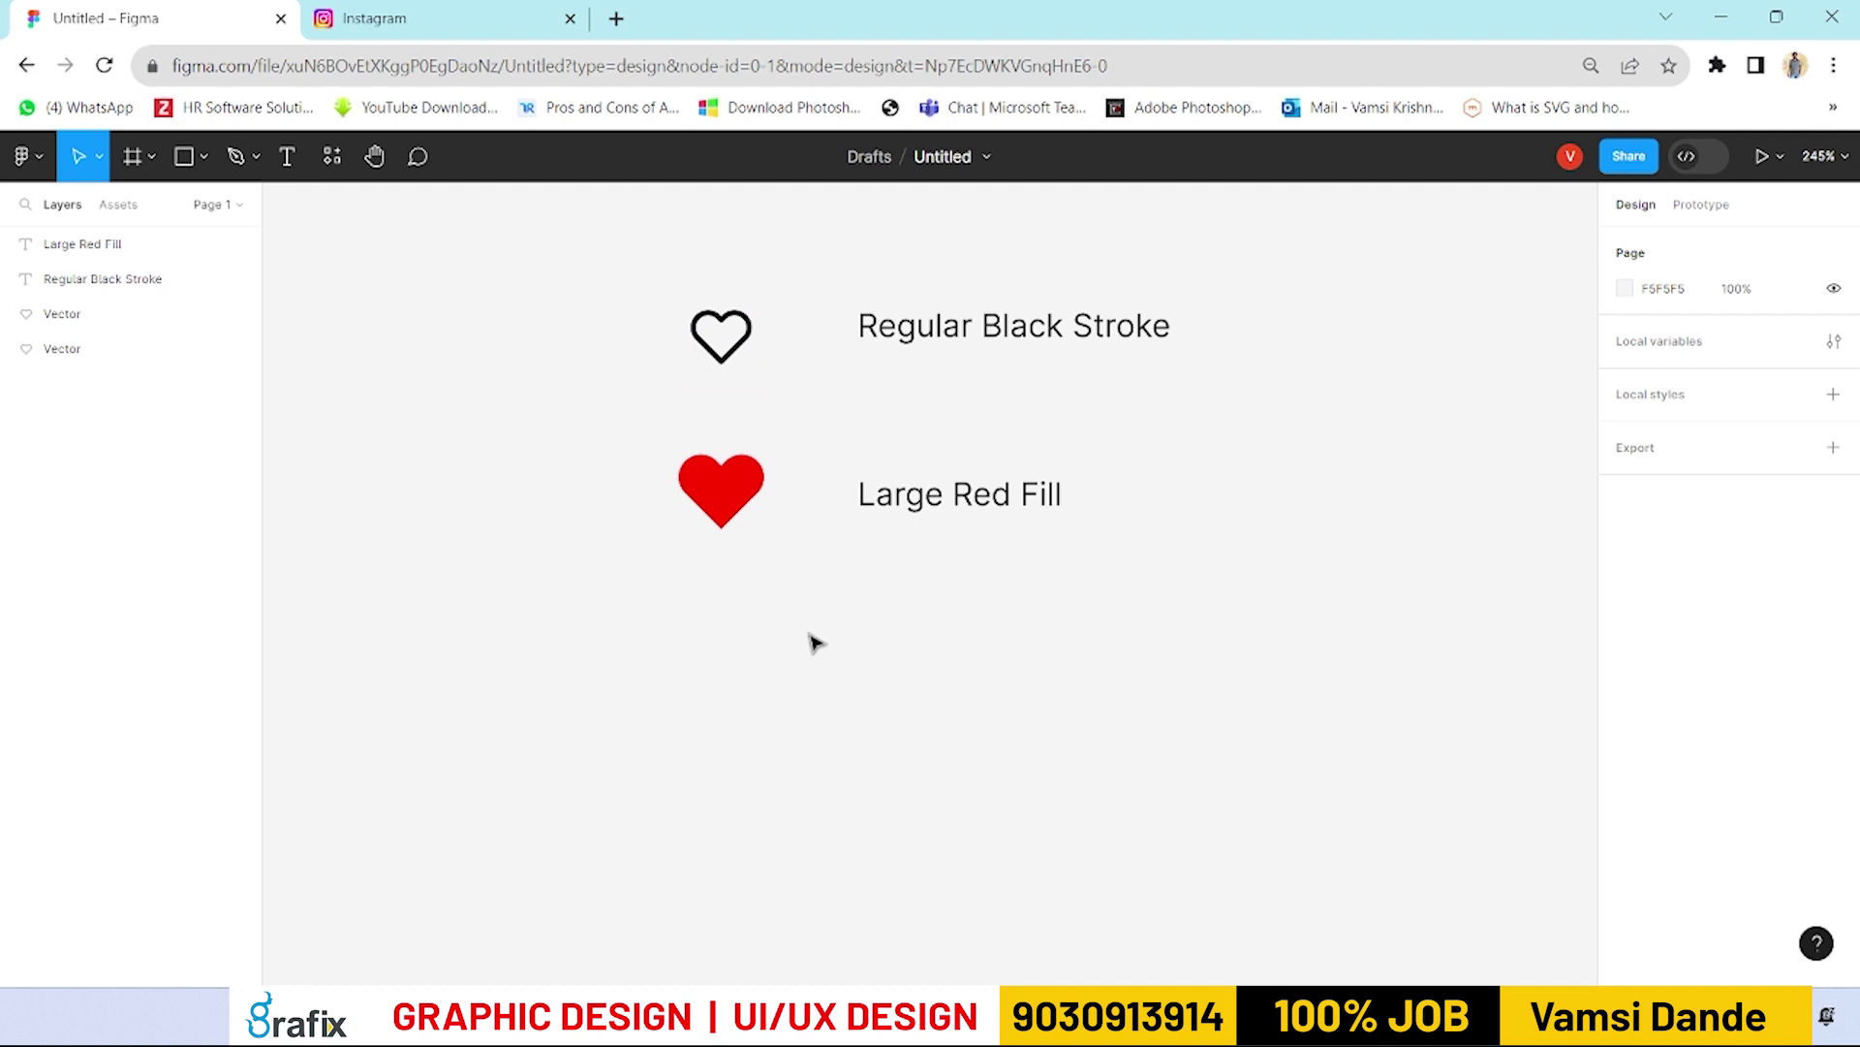
click(742, 497)
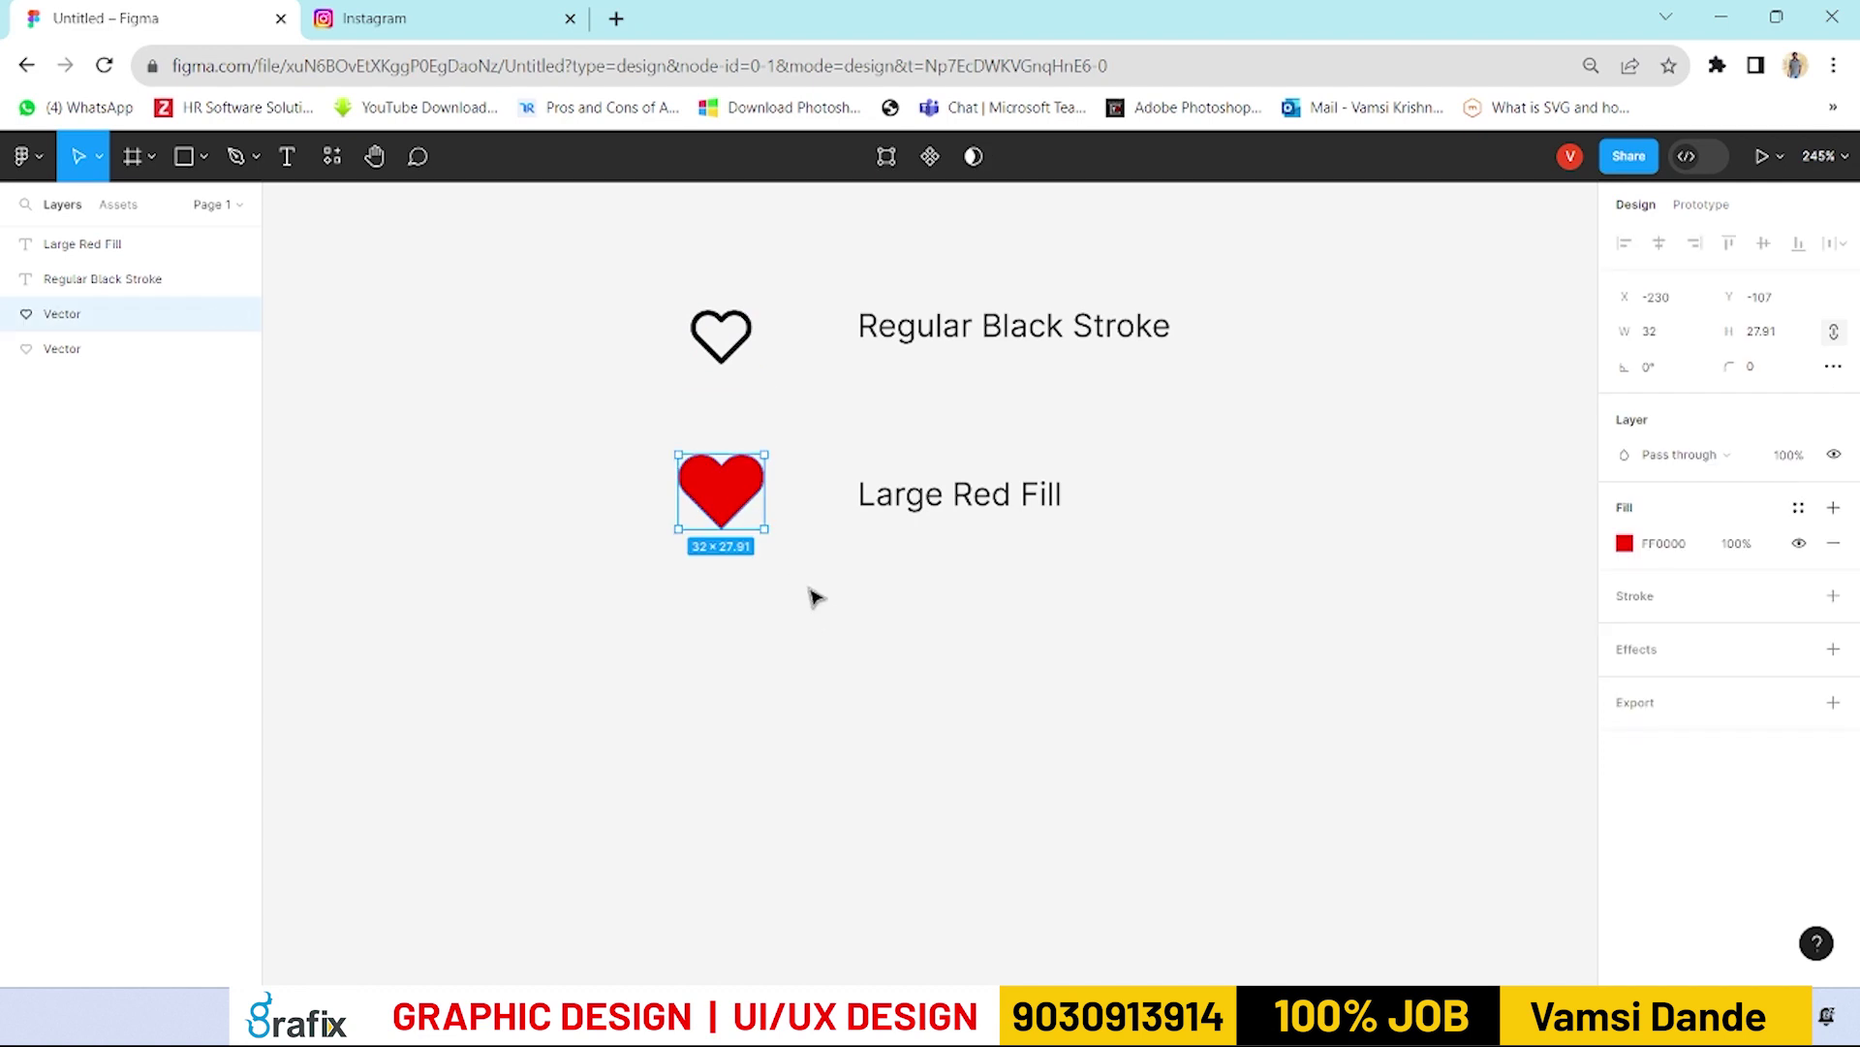
drag(585, 418, 893, 519)
drag(1043, 523, 1041, 677)
click(1243, 602)
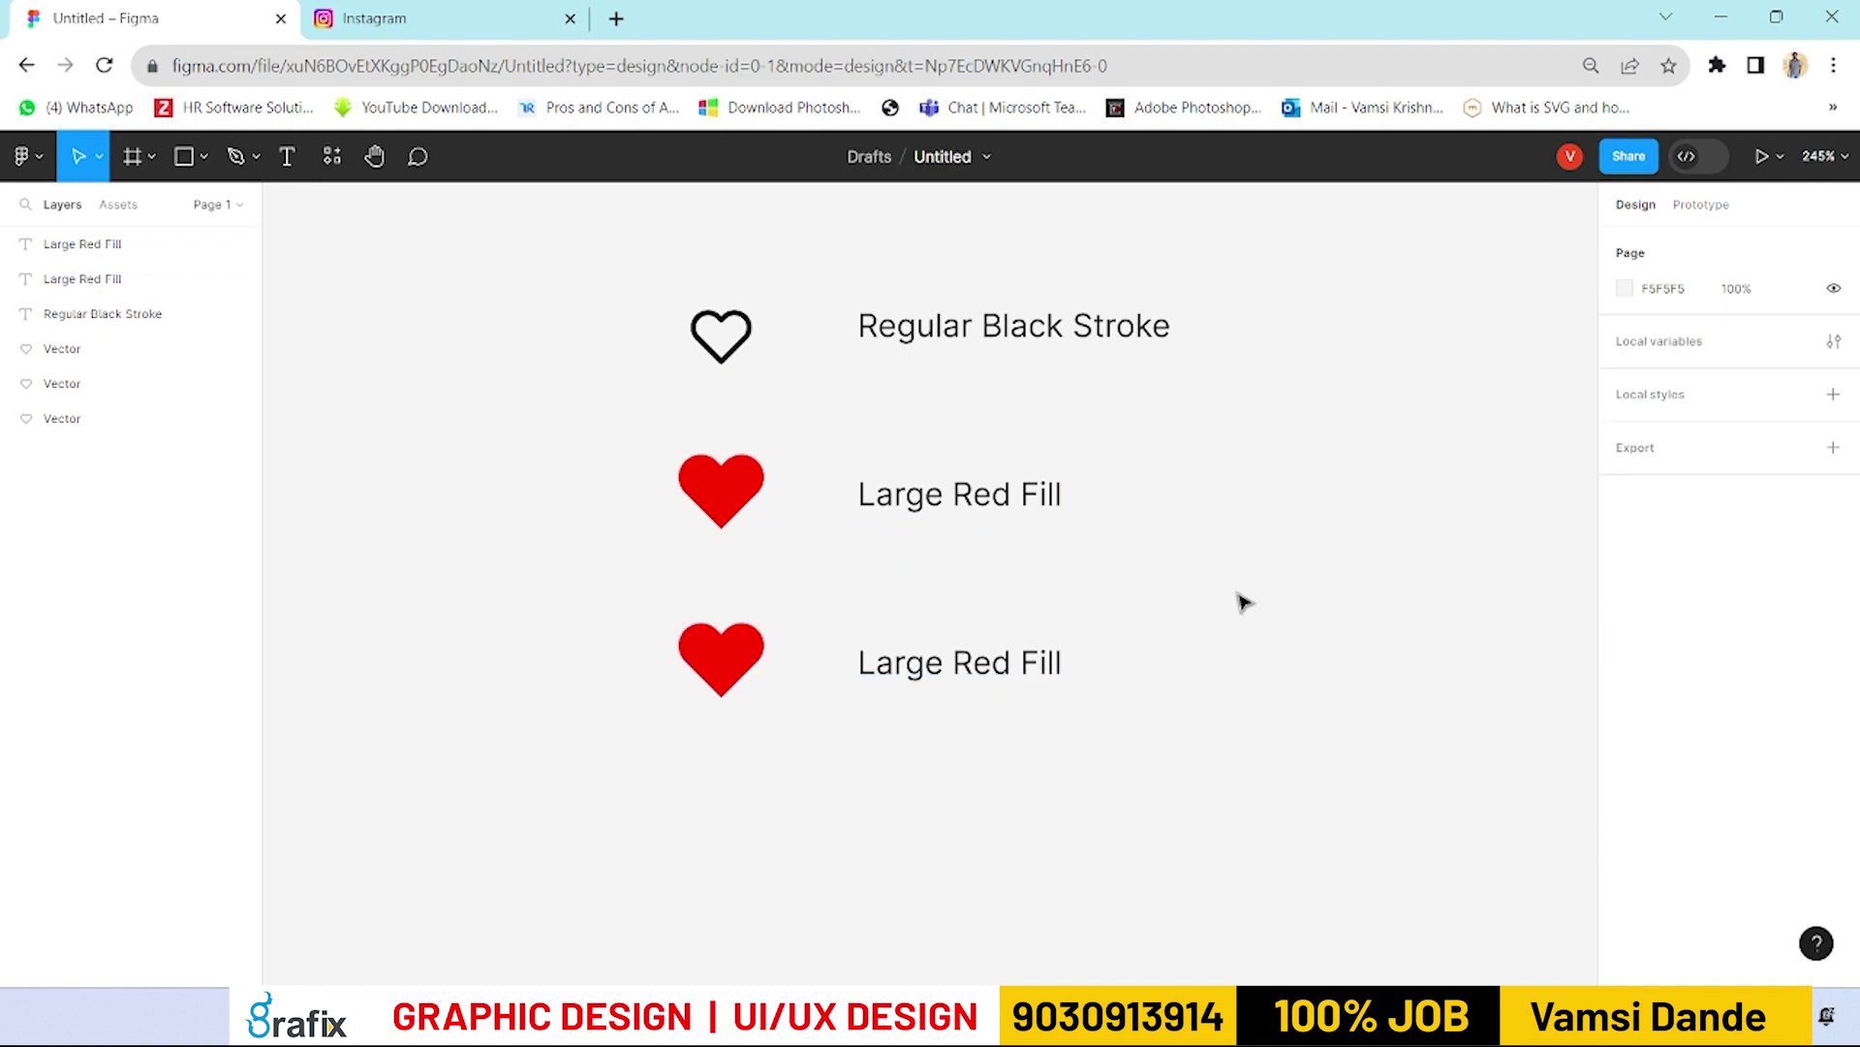
click(712, 650)
key(ctrl+z)
key(ctrl+z)
Step: Scale the outlined heart proportionally to a height of 24 and lower its label to line up with it
drag(602, 287, 1073, 361)
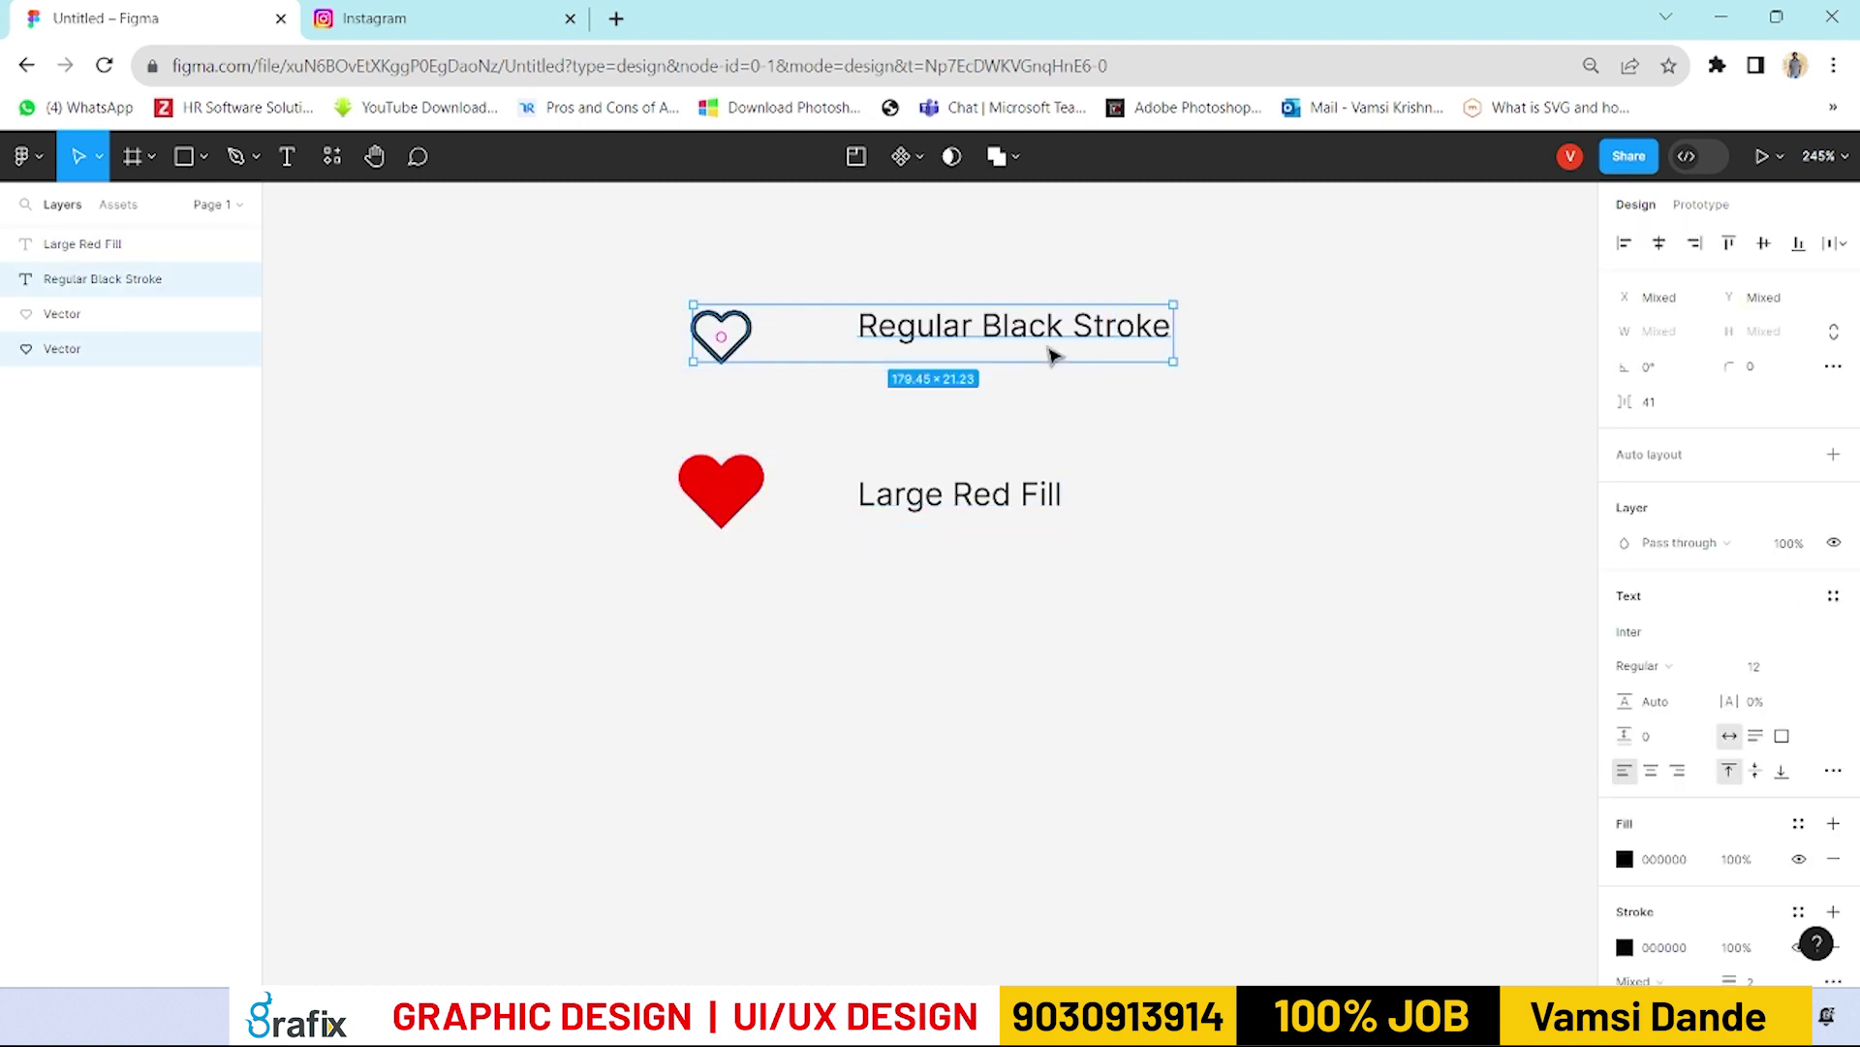
click(831, 508)
click(748, 351)
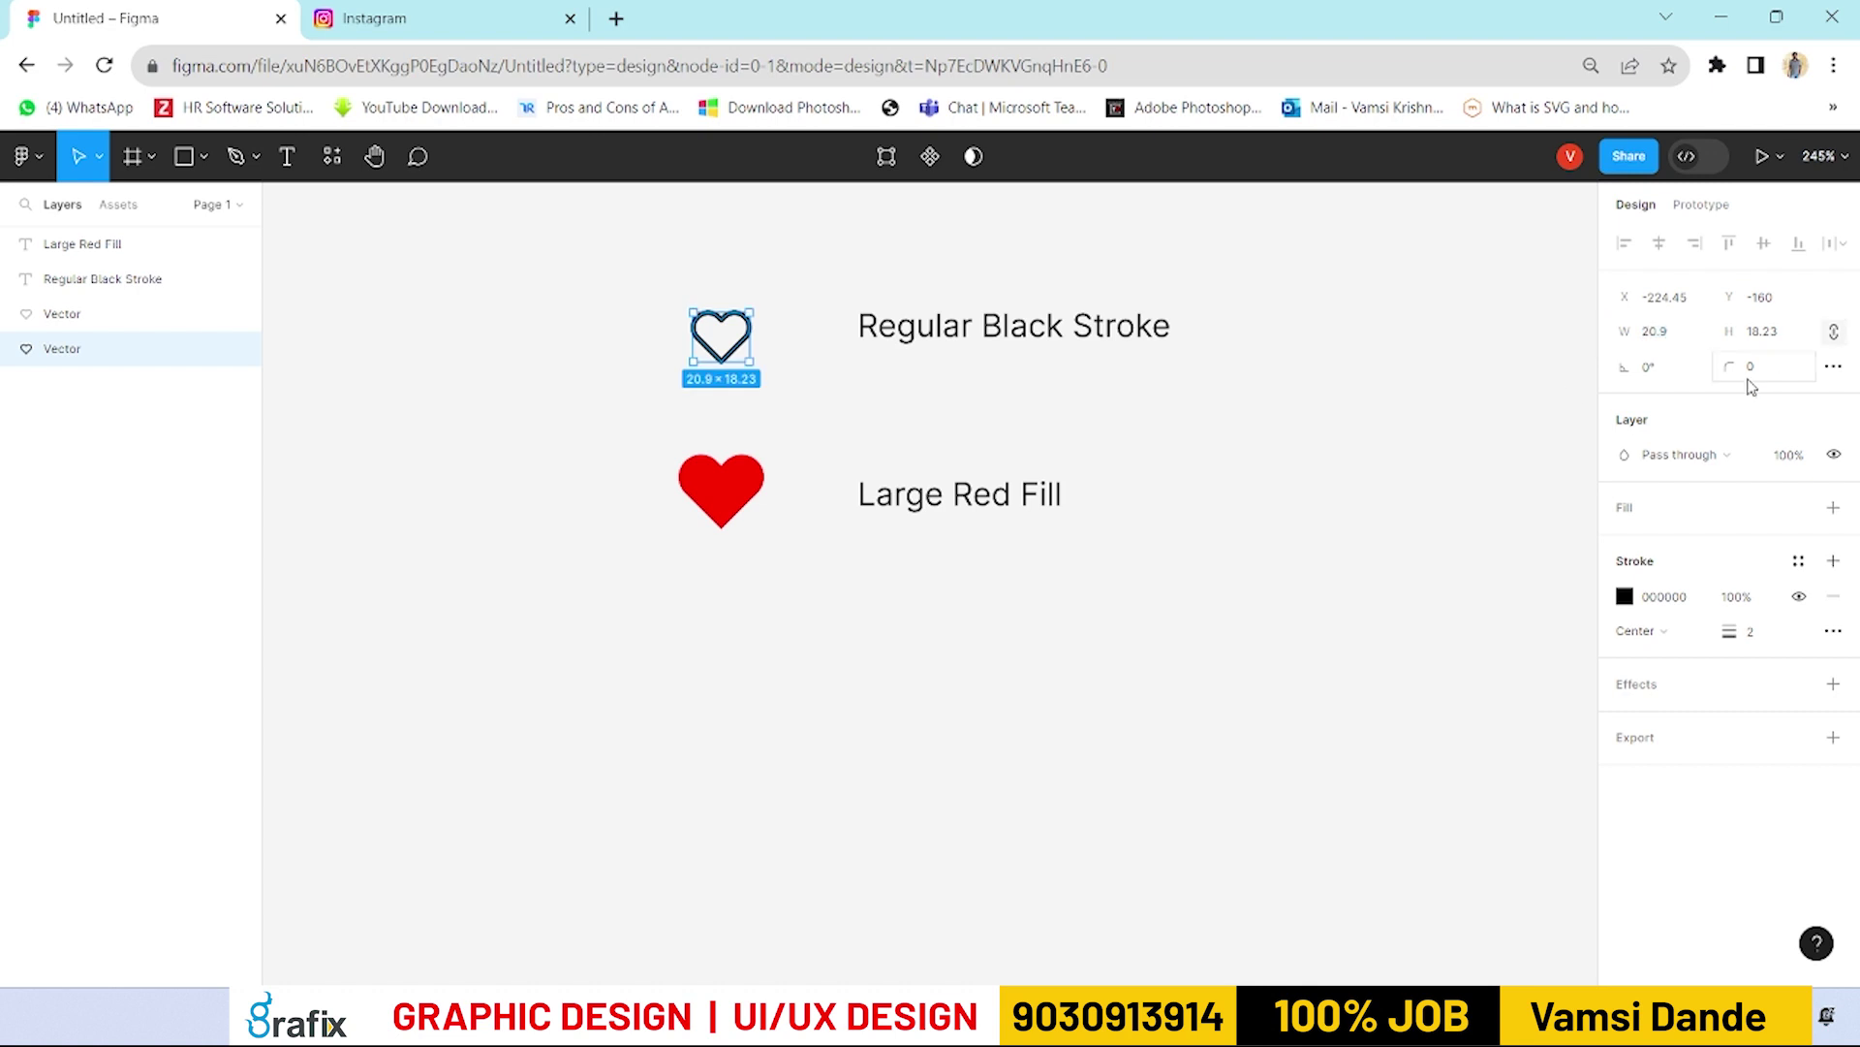
click(1652, 334)
text(24)
key(Return)
click(976, 376)
drag(998, 335, 1001, 352)
click(1032, 489)
Step: Scale the red heart proportionally to a width of 36 and move it down slightly together with its label
click(751, 508)
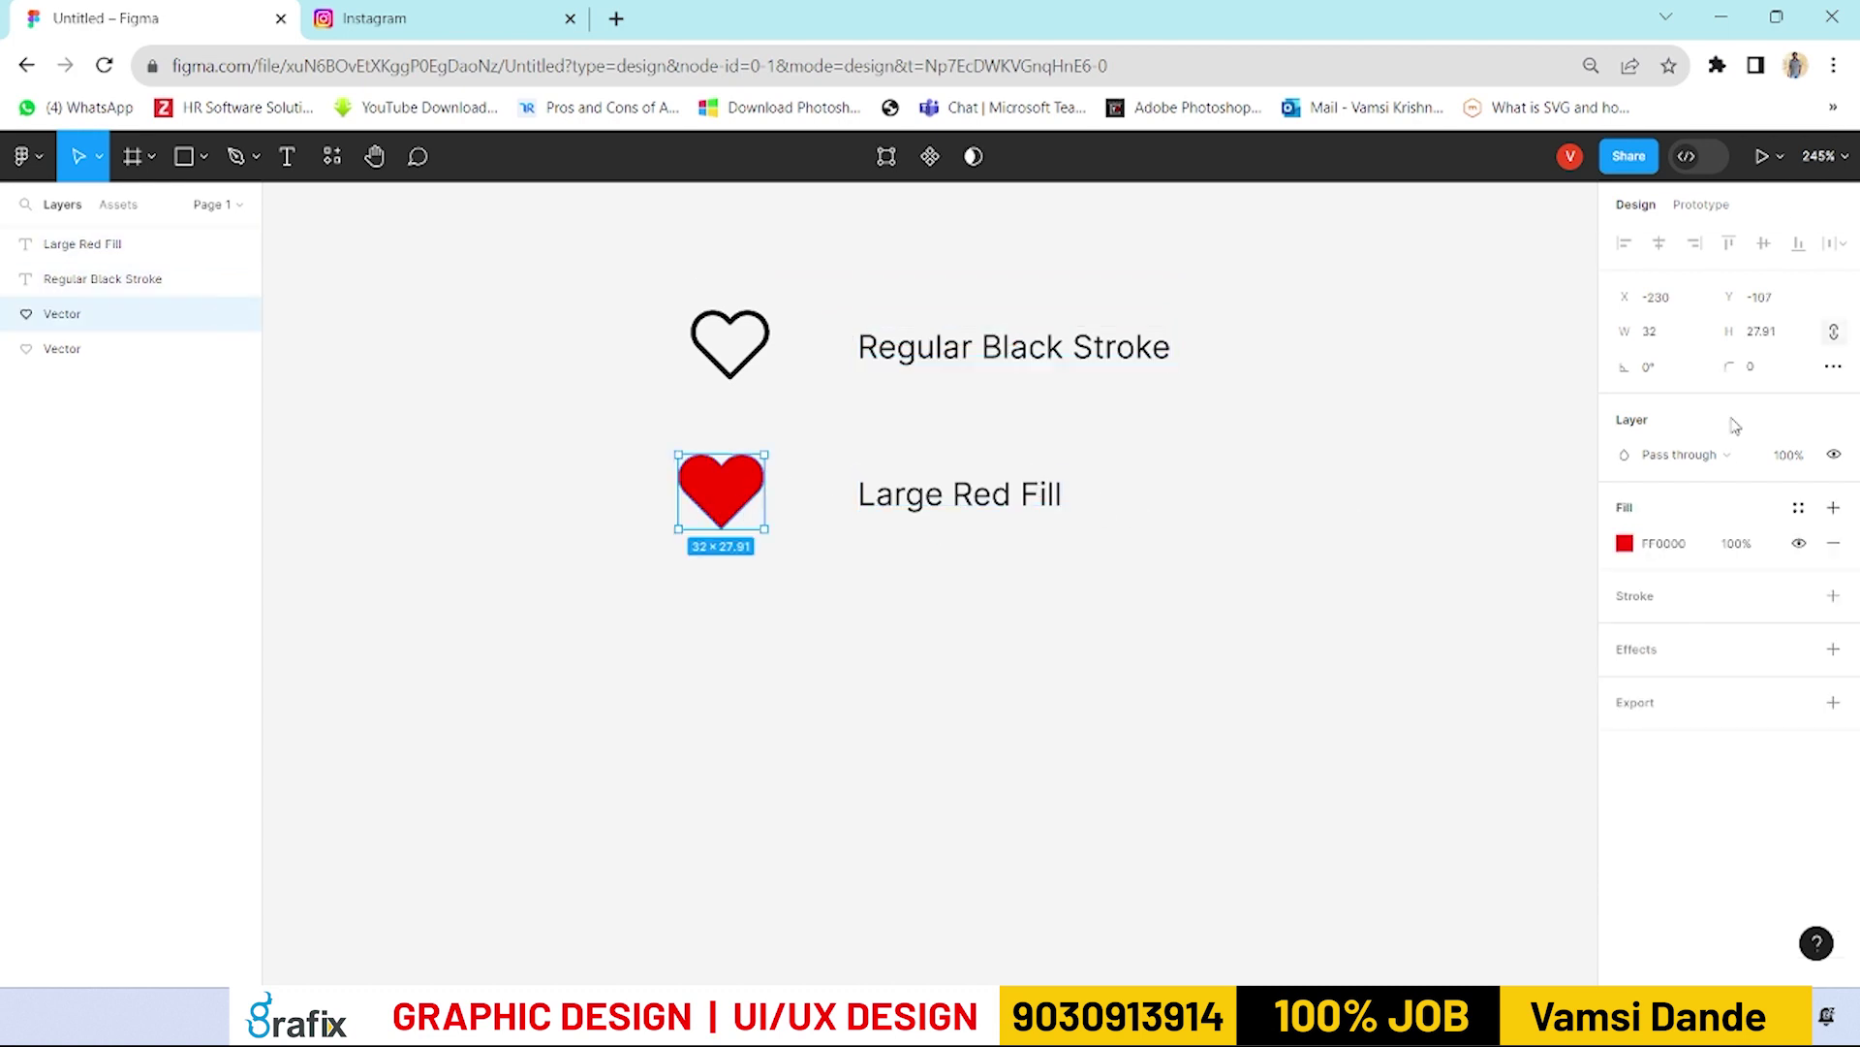
click(1836, 335)
click(1665, 331)
text(36)
key(Return)
click(1030, 581)
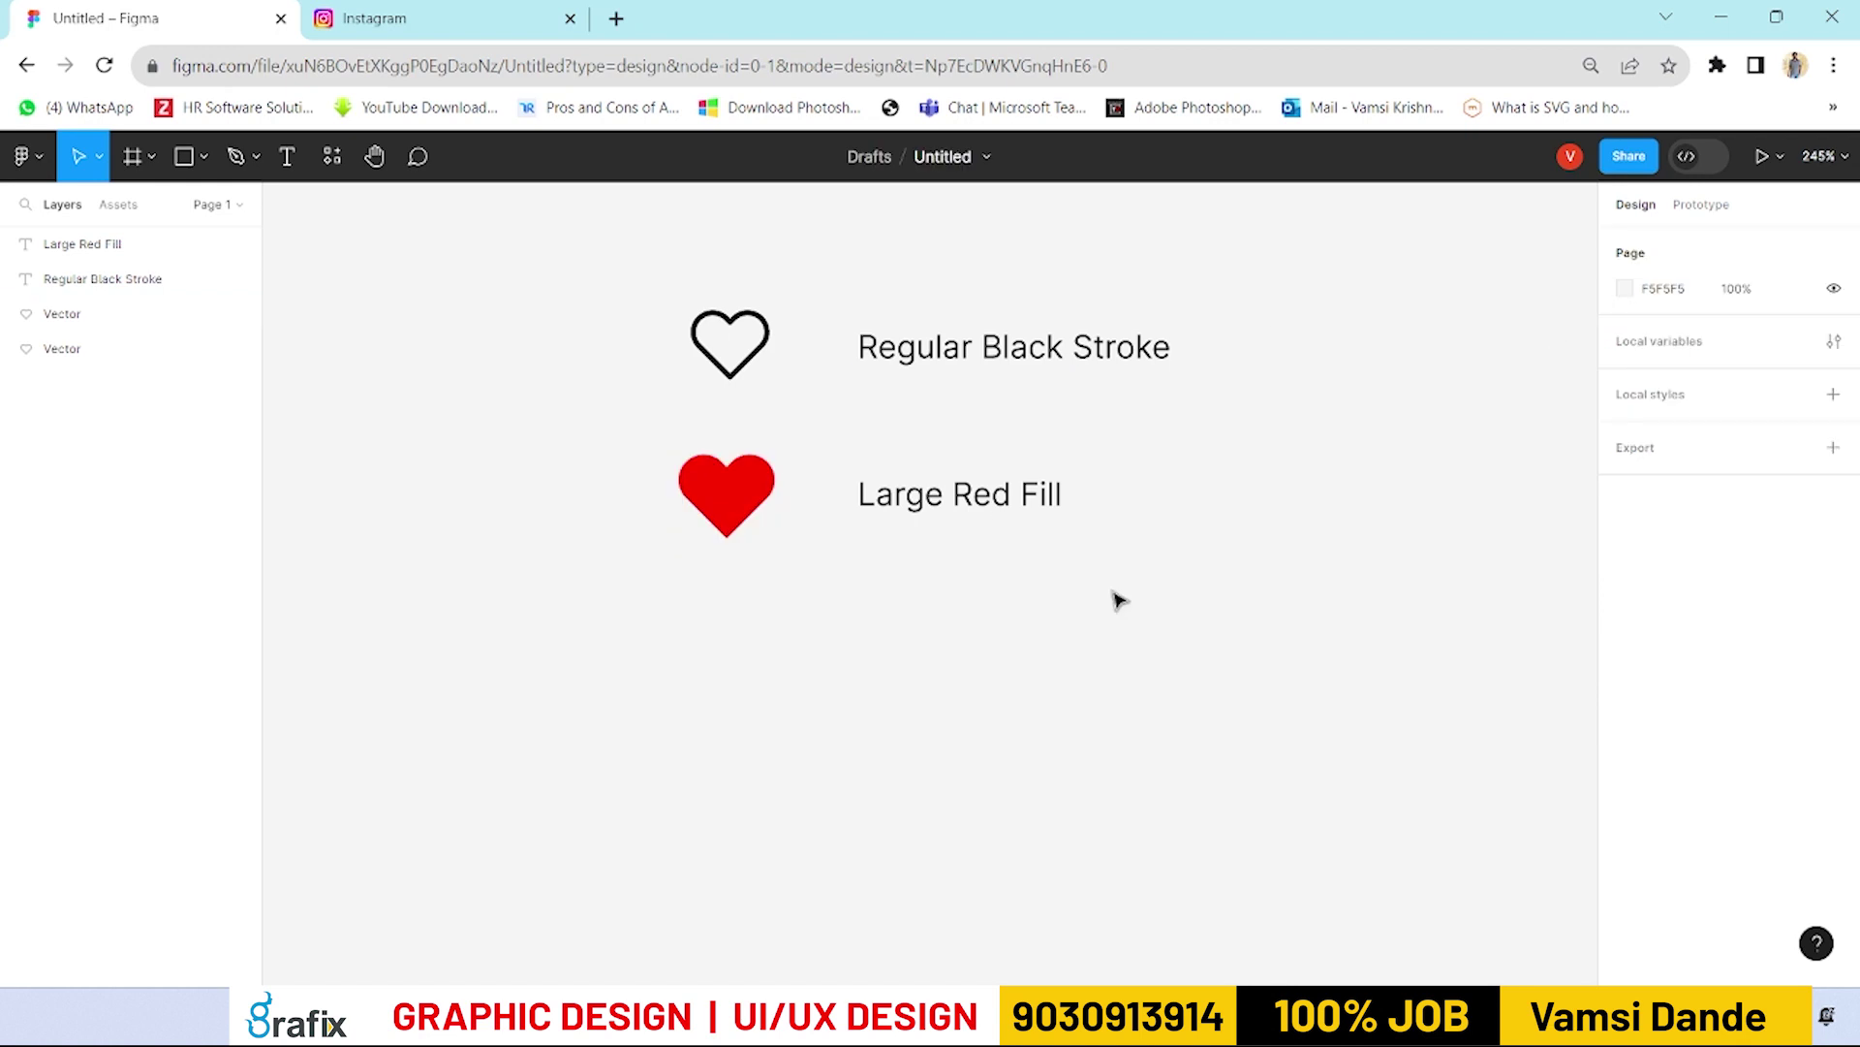
drag(1030, 582, 631, 456)
drag(969, 524, 968, 533)
click(1133, 507)
Step: Duplicate the outlined heart and its label below the red heart, and change the copied label to "Regular Red Fill"
drag(1211, 402, 623, 303)
drag(911, 358, 884, 717)
double_click(969, 671)
drag(982, 670, 1284, 668)
text(Fill)
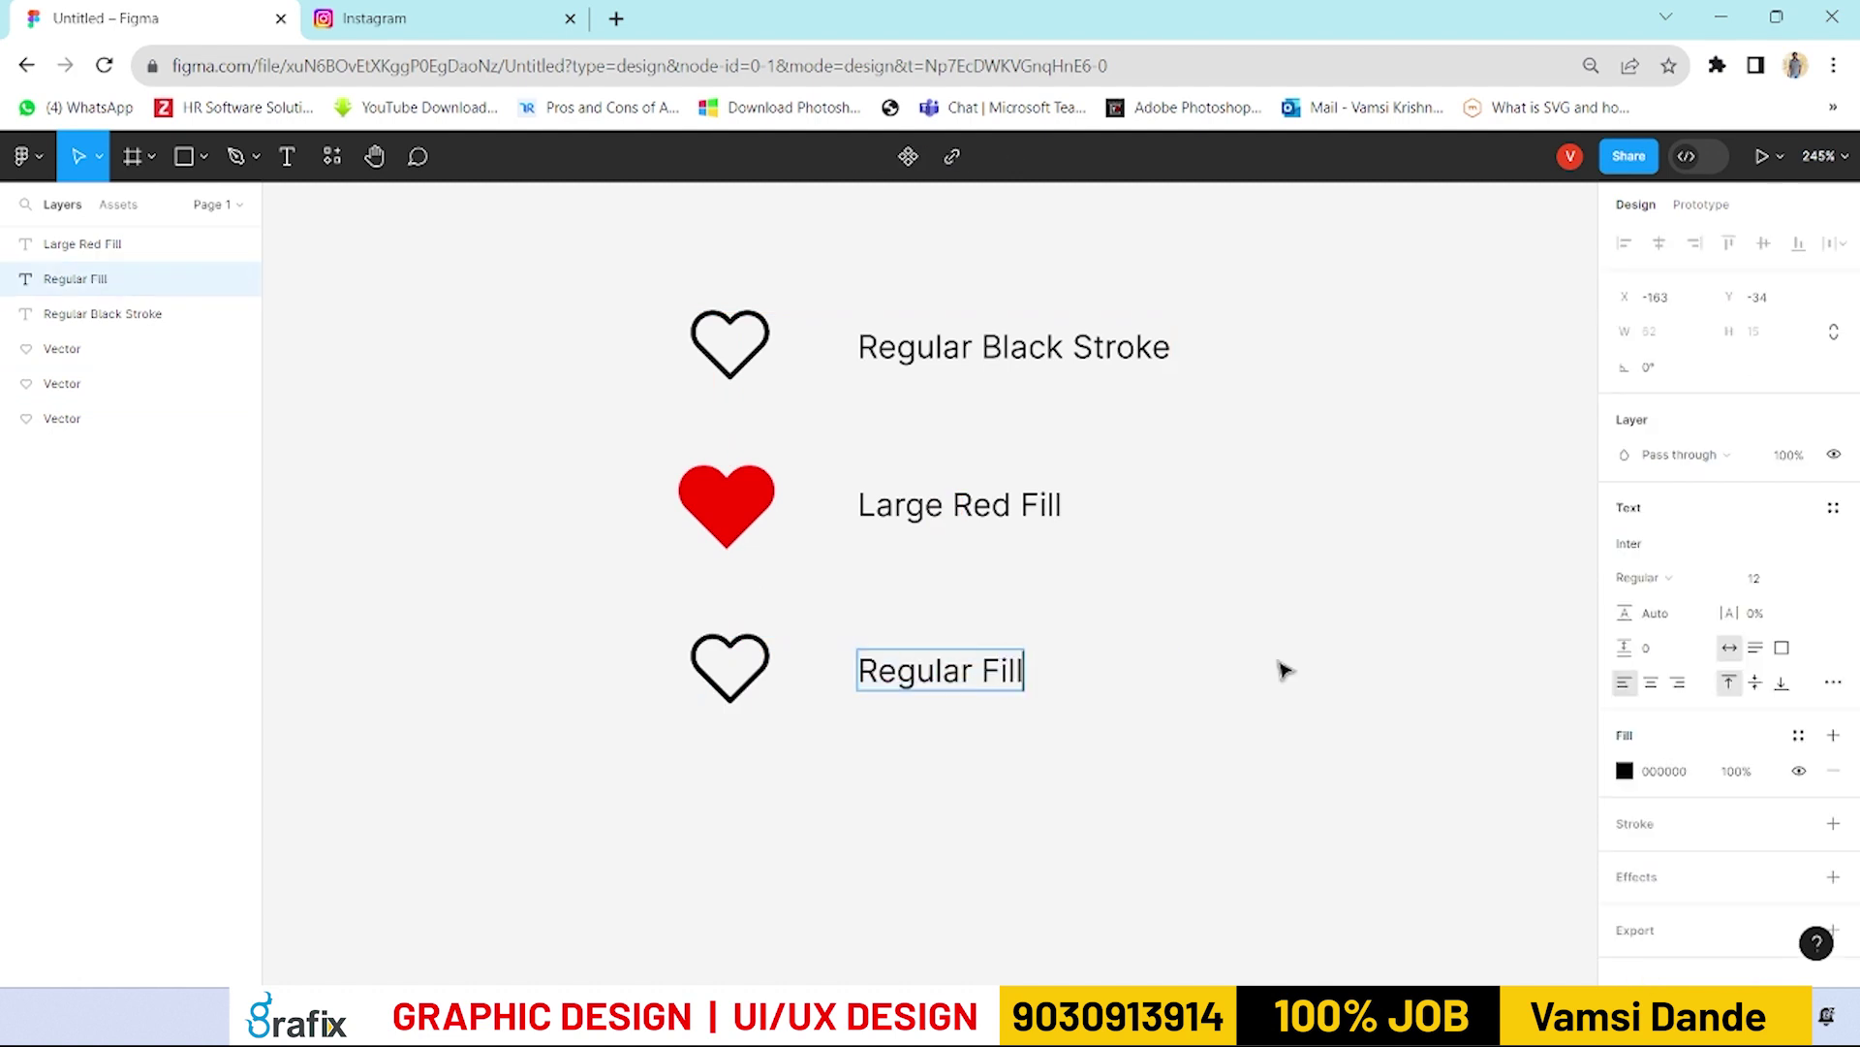
key(Left)
key(Left)
key(Left)
text(REd)
key(BackSpace)
key(BackSpace)
text(ed)
key(Escape)
click(1169, 745)
scroll(1169, 744, down, 2)
drag(616, 257, 1184, 308)
click(1262, 427)
drag(1293, 418, 614, 498)
drag(566, 654, 717, 598)
drag(991, 699, 1030, 702)
click(872, 719)
Step: Colour the outline of the heart beside "Regular Red Fill" red by sampling the large red heart
click(765, 593)
key(i)
click(739, 448)
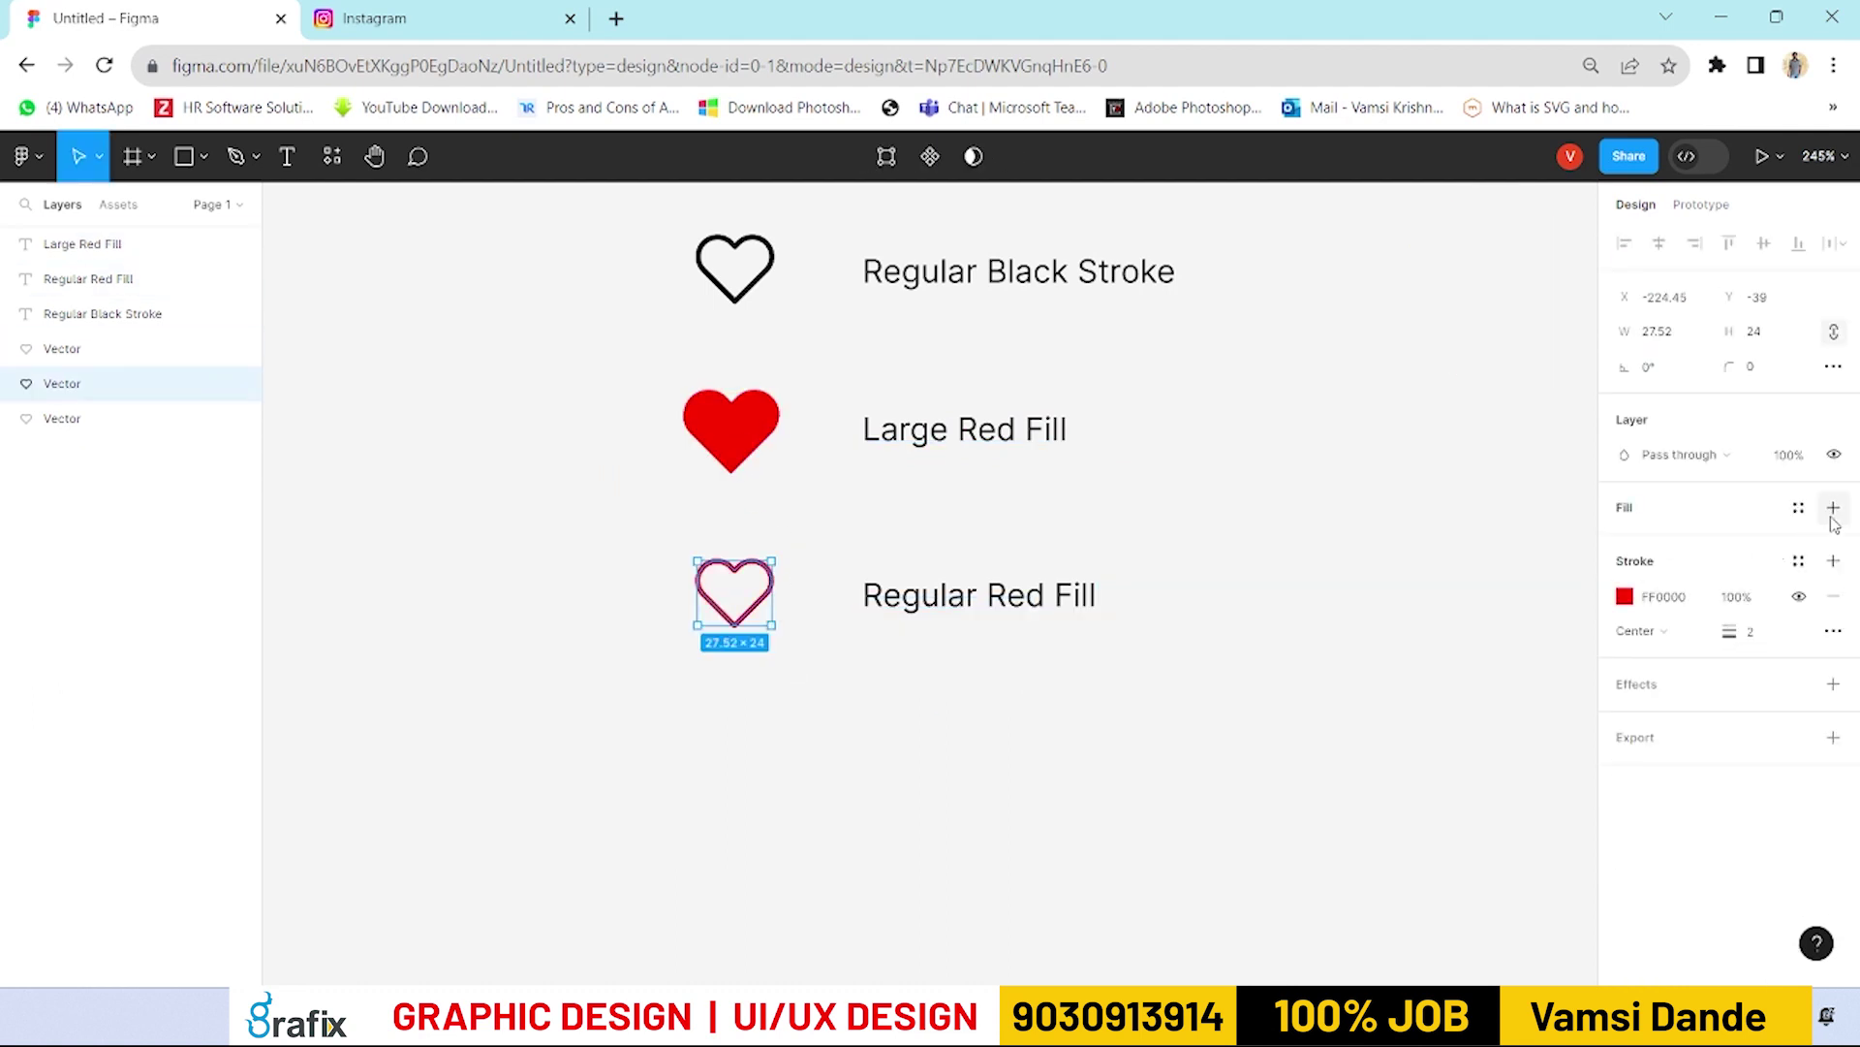
Step: Add a red FF0101 fill to the heart beside "Regular Red Fill" and remove its stroke
click(1834, 507)
click(1625, 543)
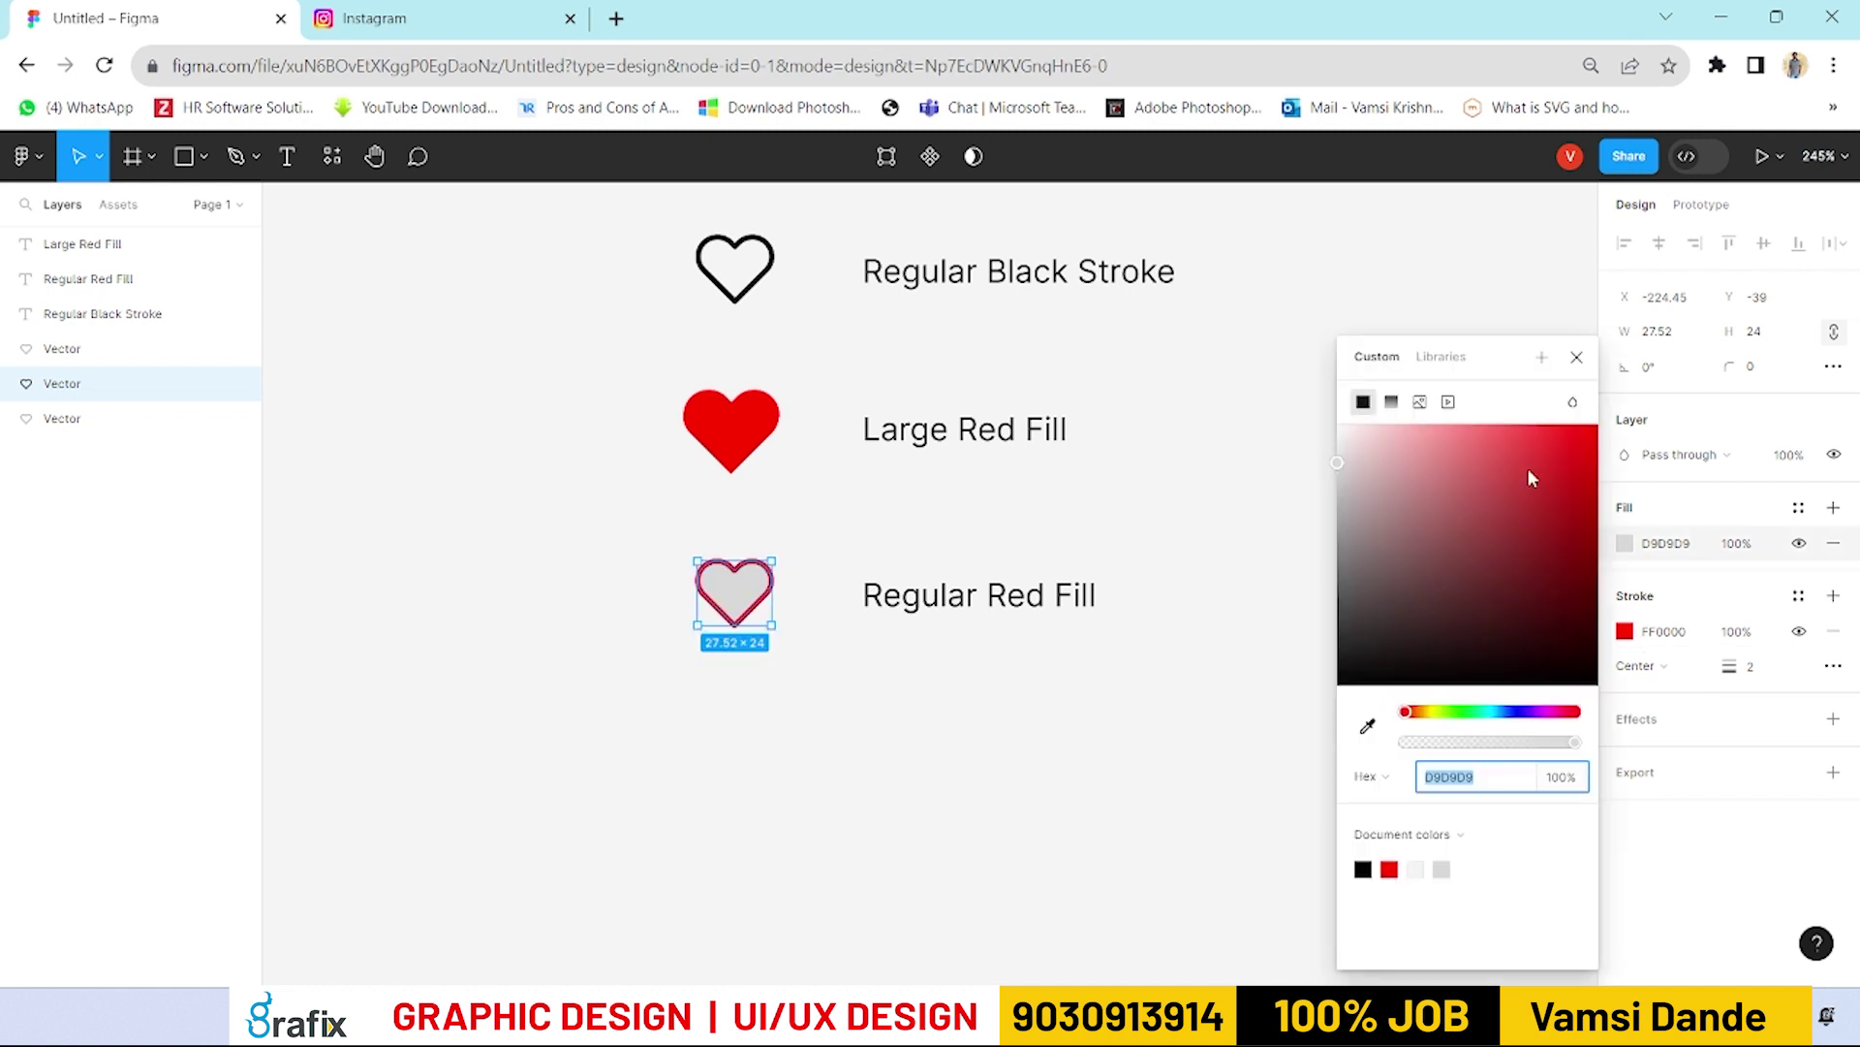
drag(1509, 534, 1599, 426)
click(1720, 508)
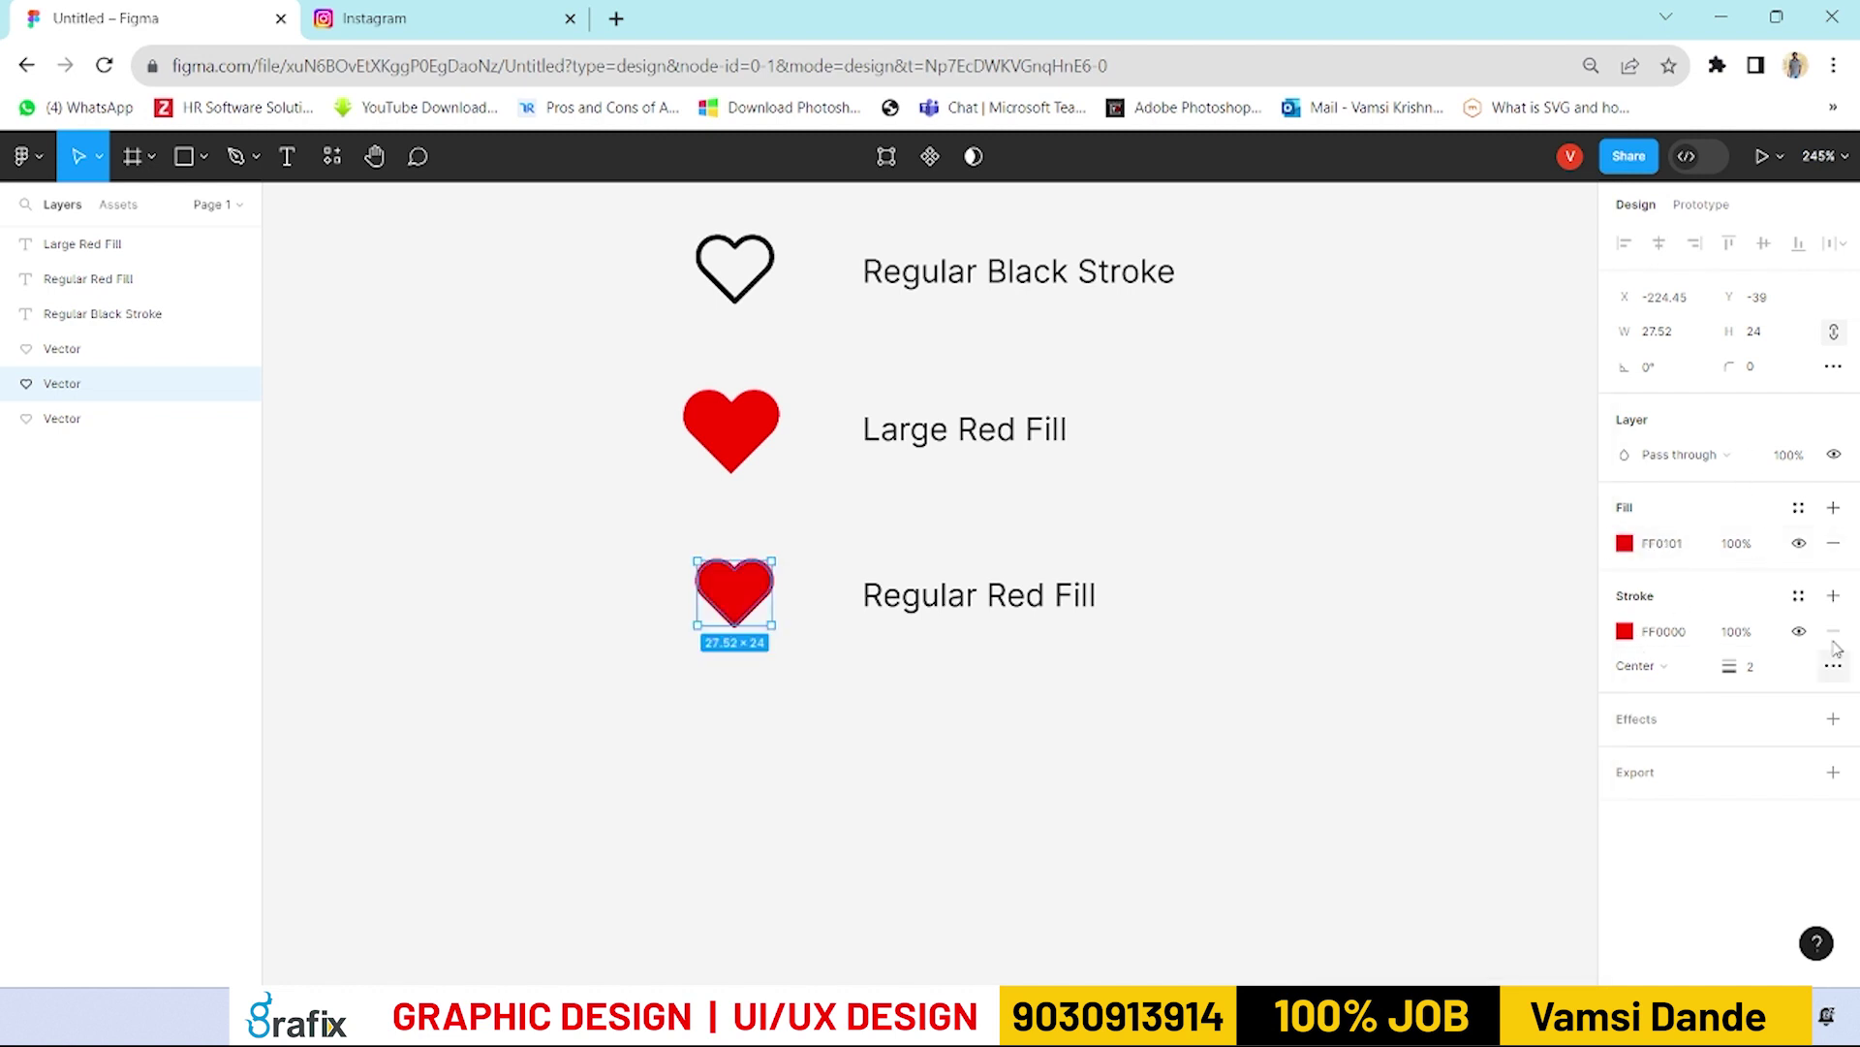
click(867, 760)
scroll(867, 759, down, 1)
drag(1283, 648, 526, 495)
drag(958, 552, 956, 672)
key(ctrl+z)
Step: Duplicate the outlined black heart and its label below the "Regular Red Fill" row
drag(1130, 246, 665, 200)
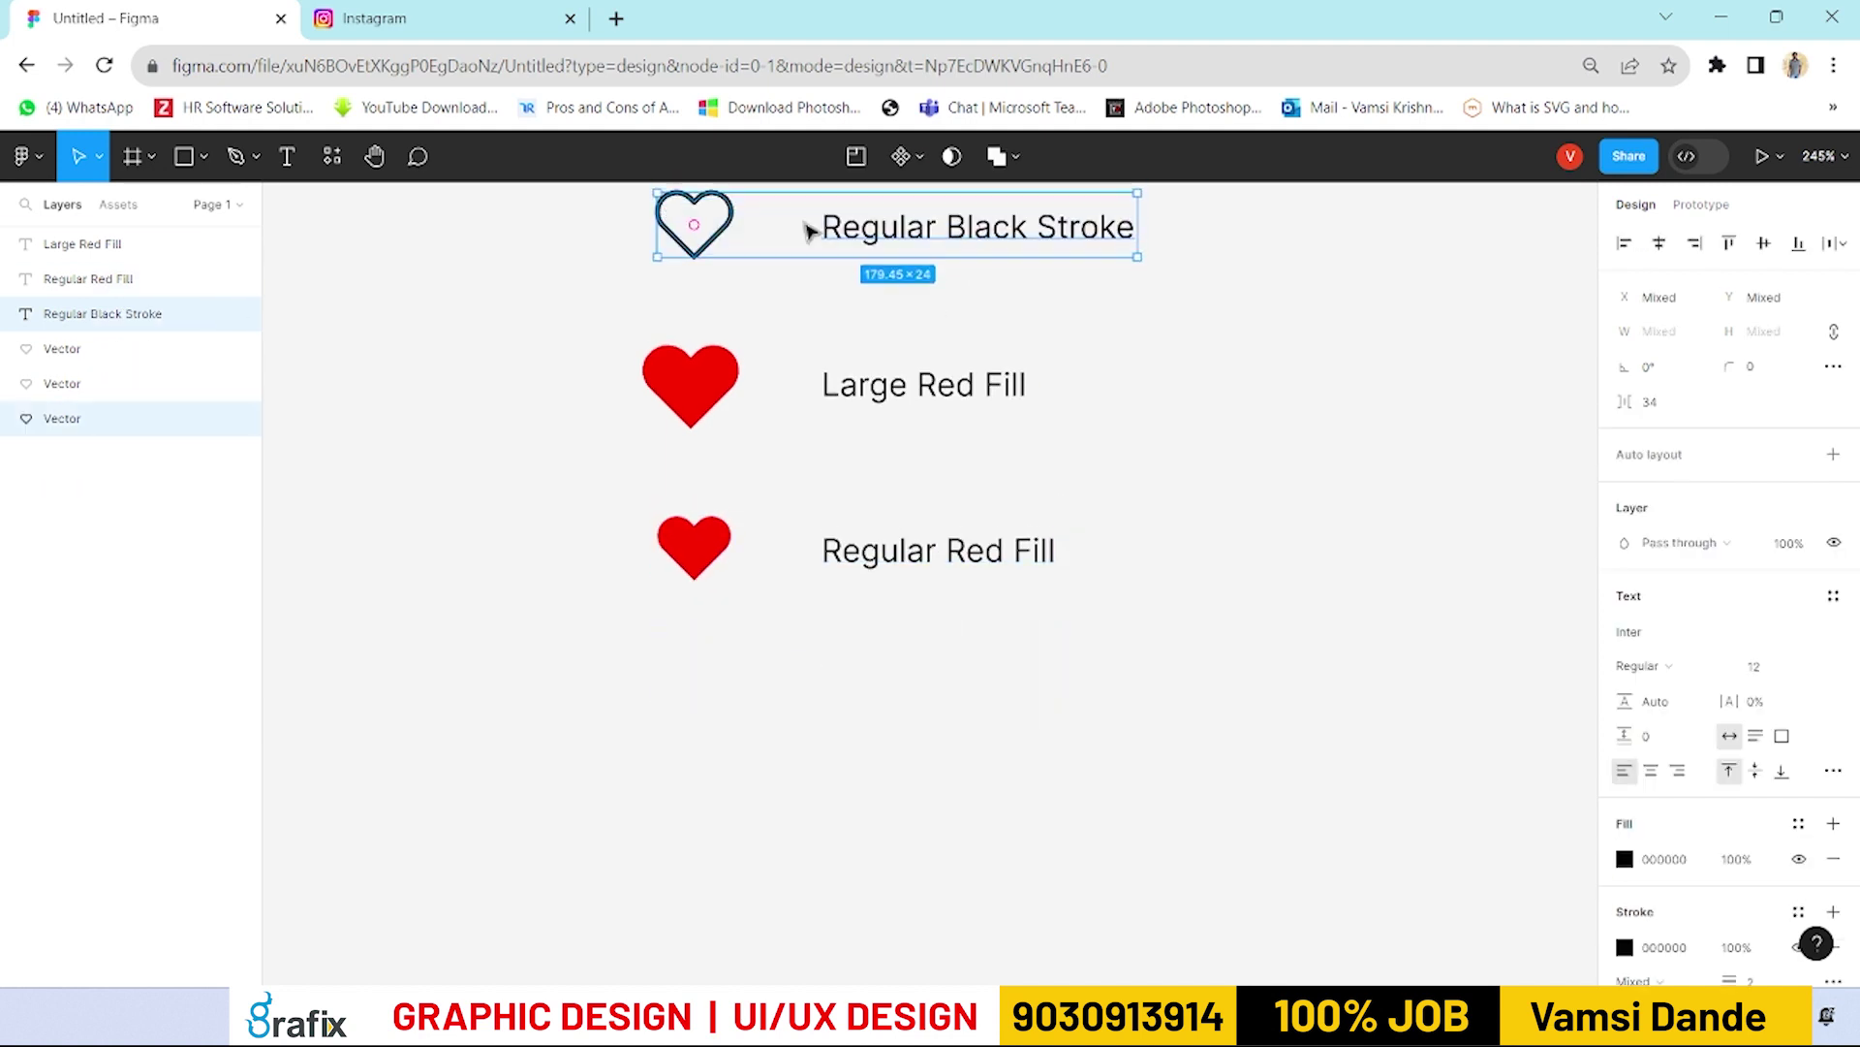
drag(859, 242, 861, 729)
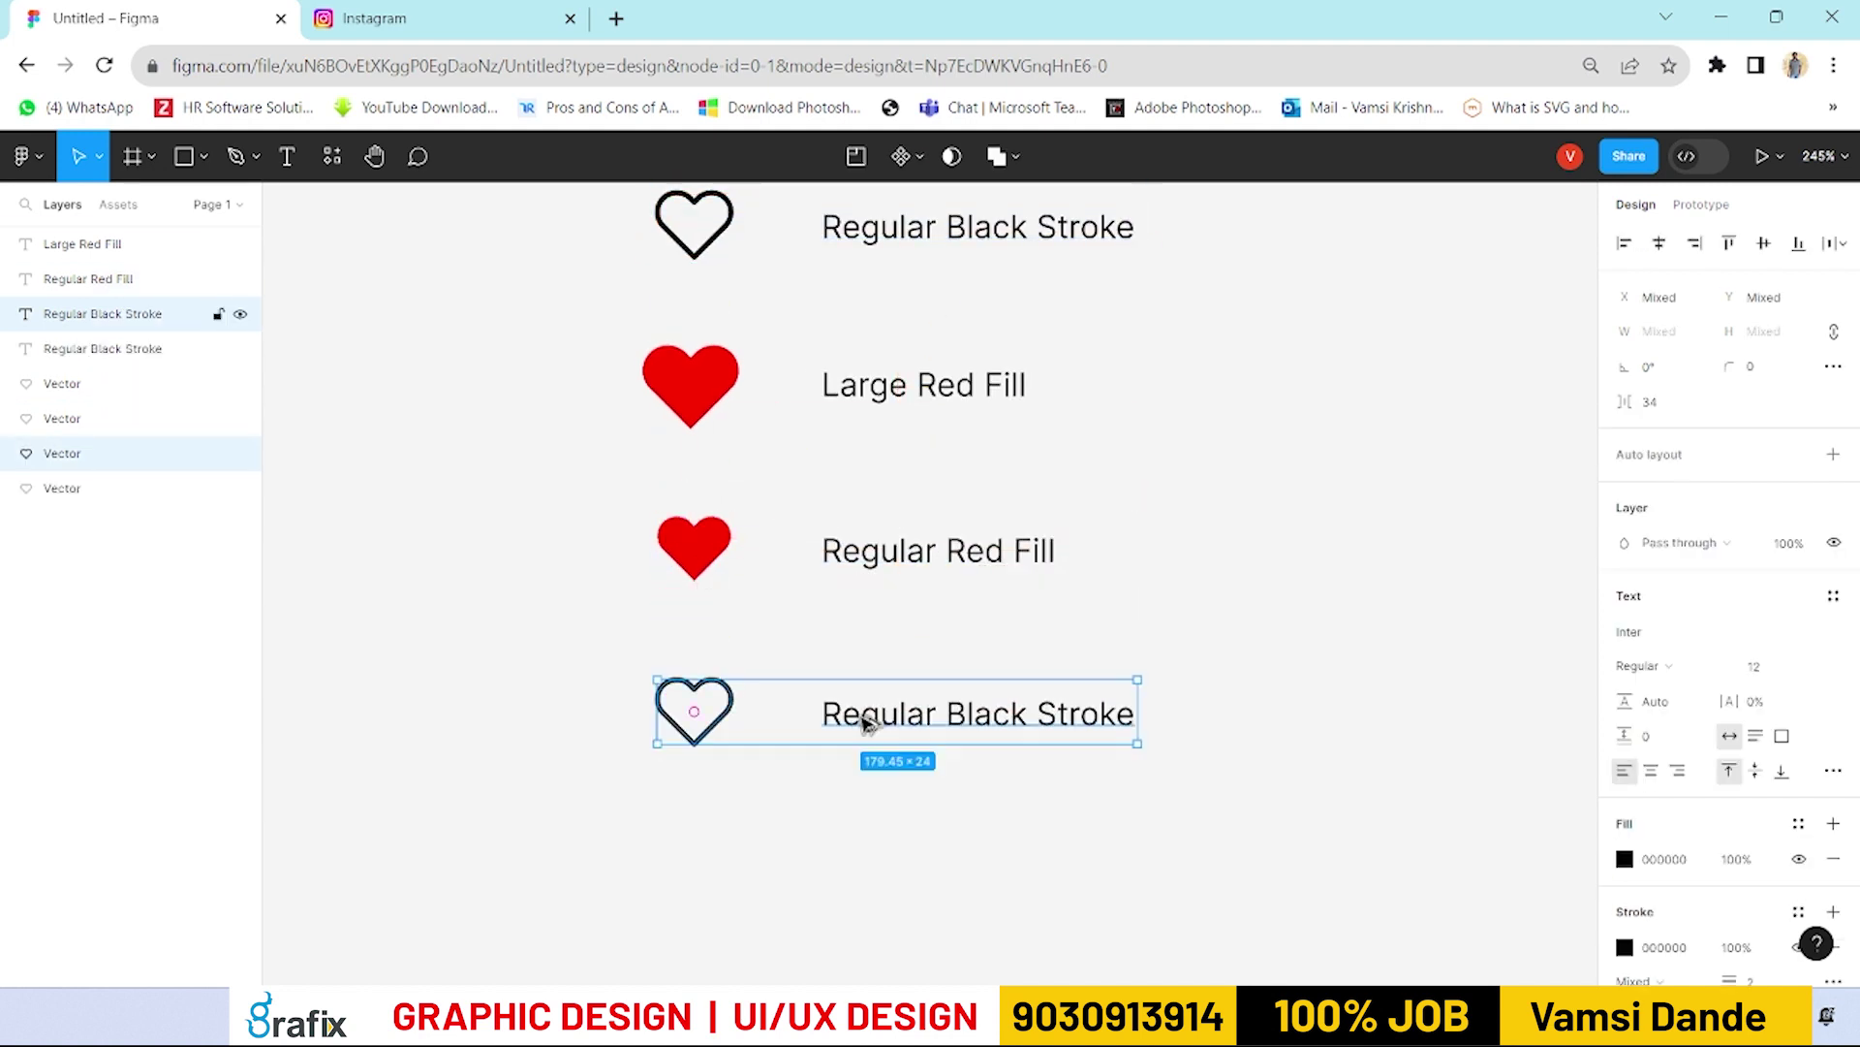
click(1099, 889)
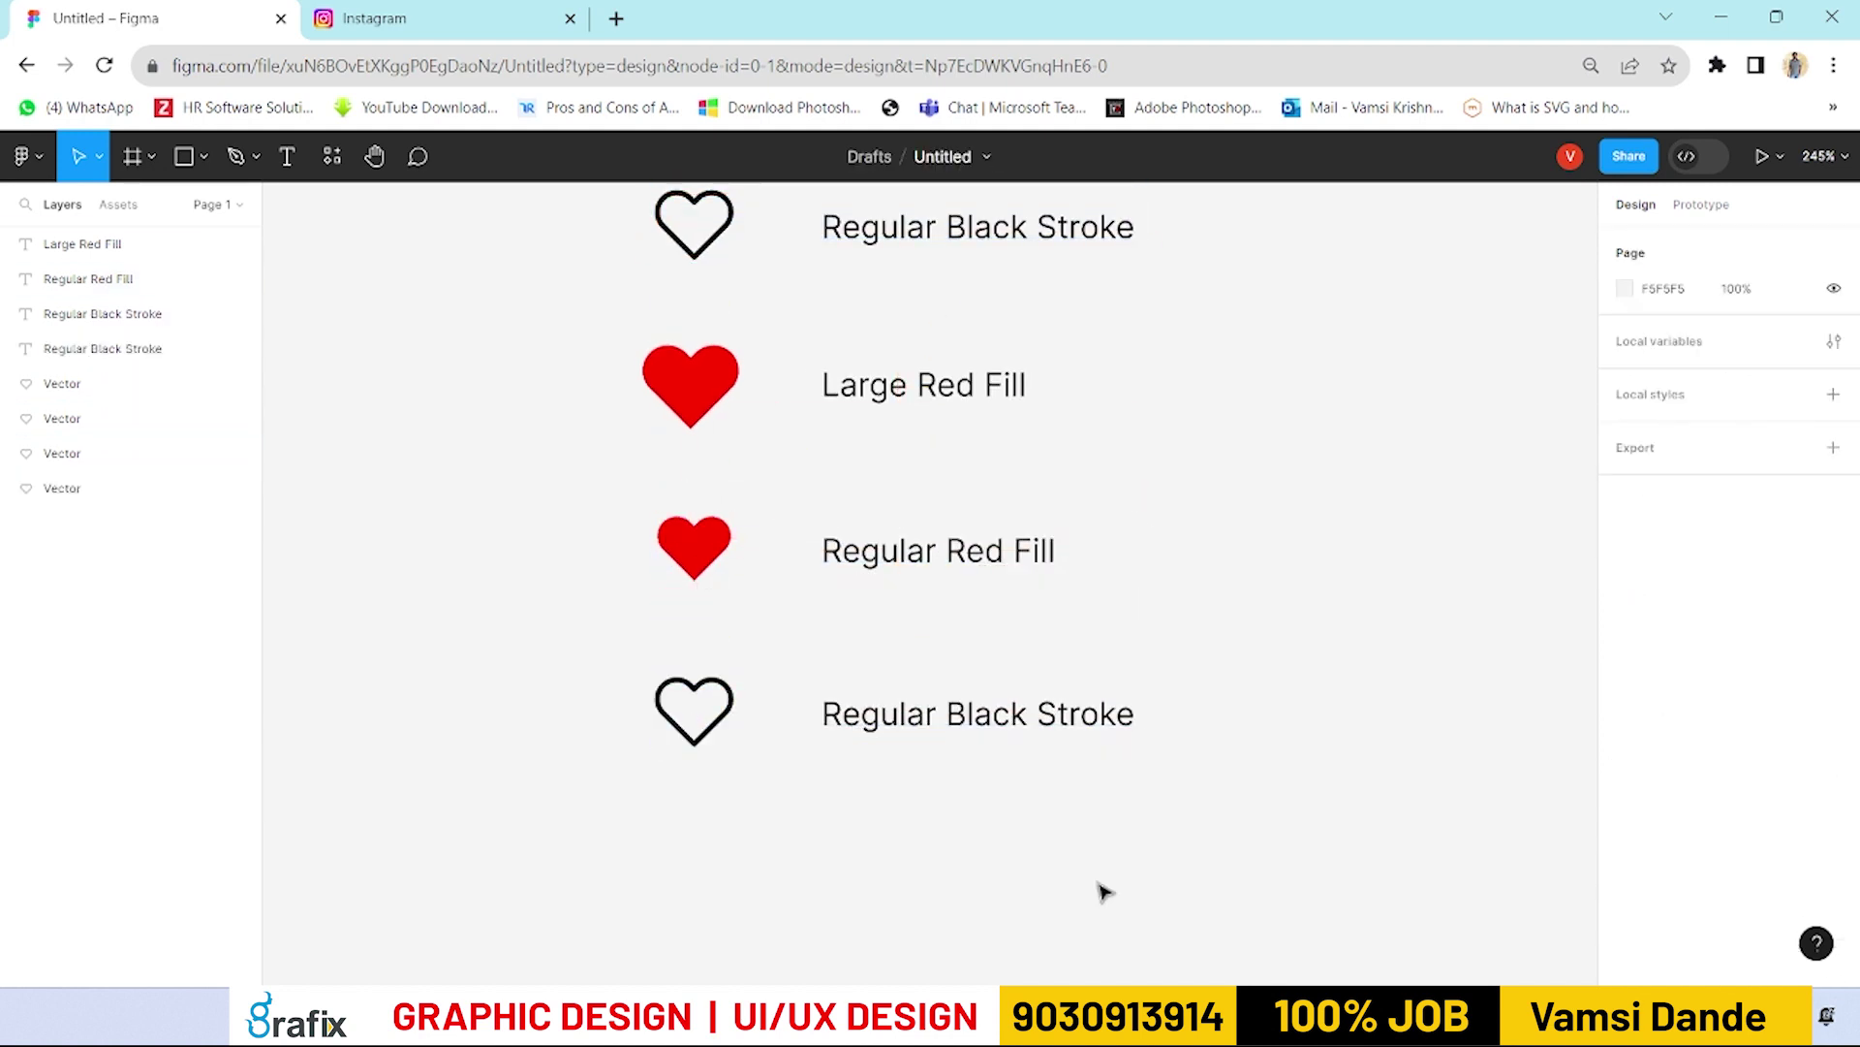
Step: Change the label of the copied outlined heart to "Small Black Stroke"
click(717, 725)
click(872, 721)
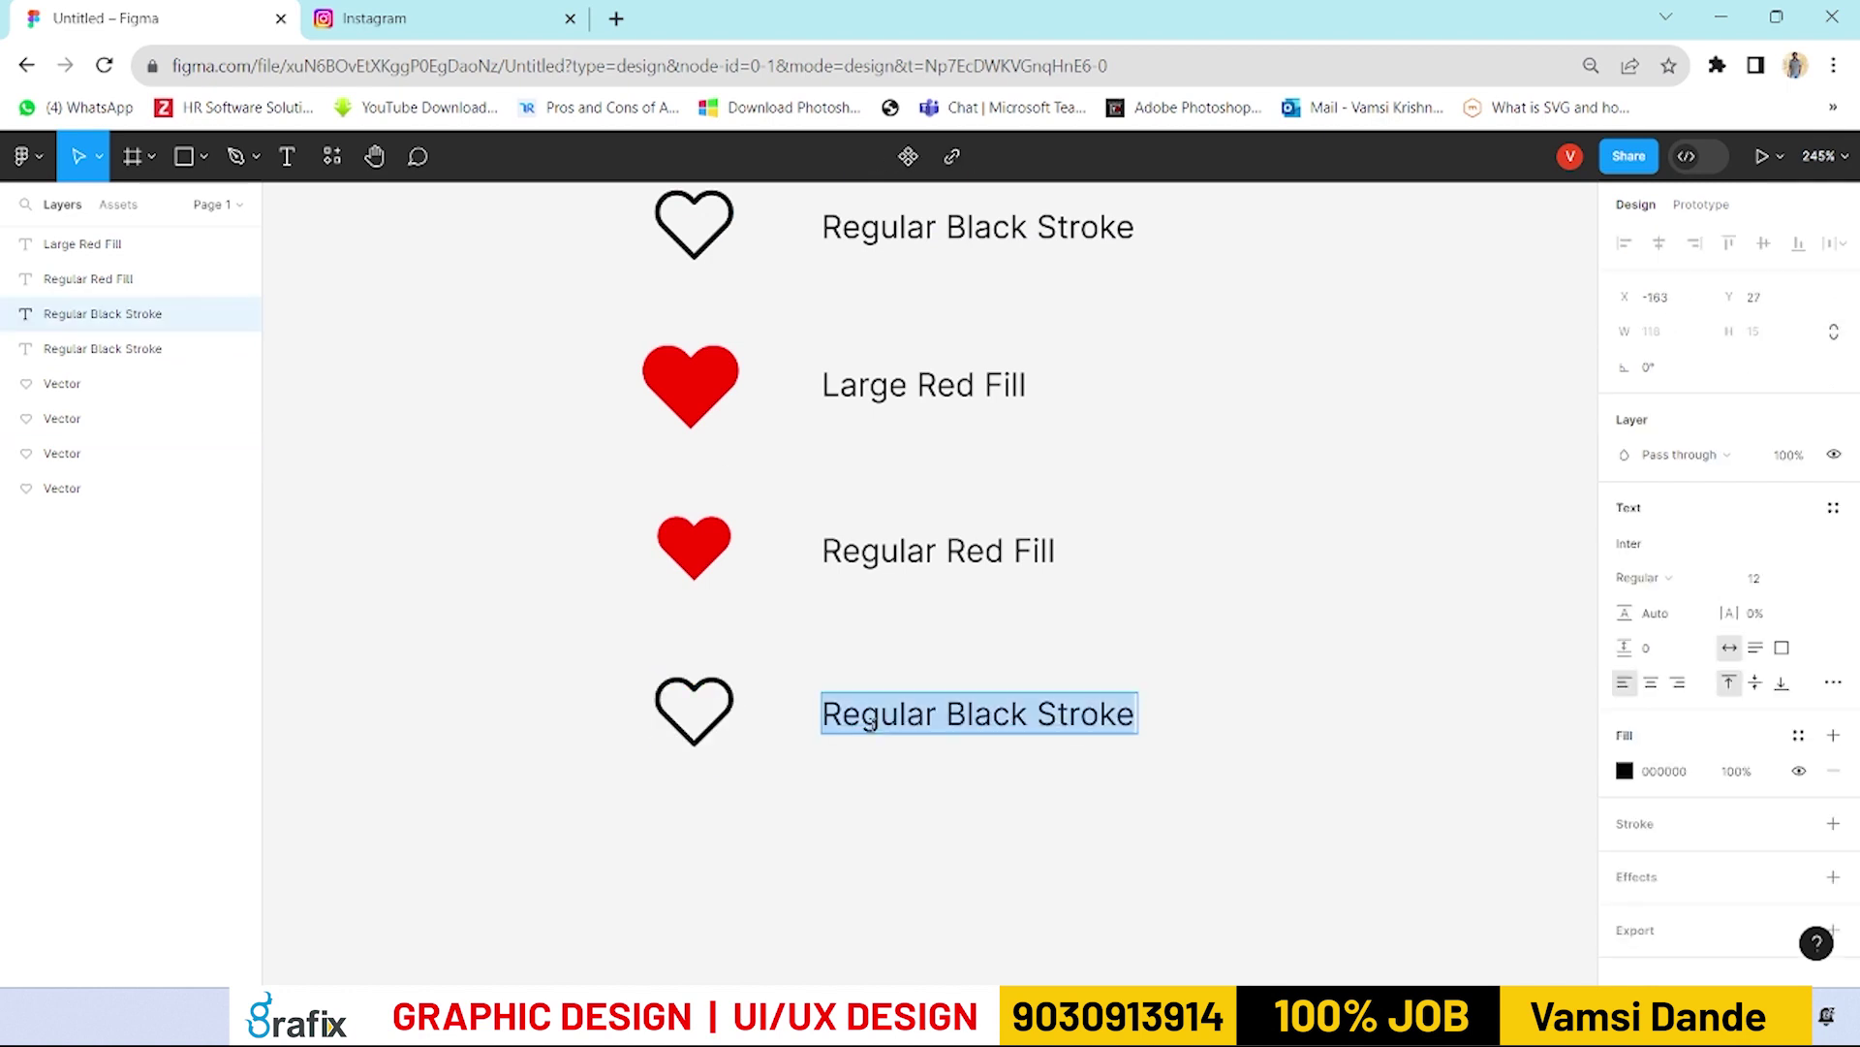
click(946, 717)
double_click(1008, 715)
drag(1008, 715, 776, 731)
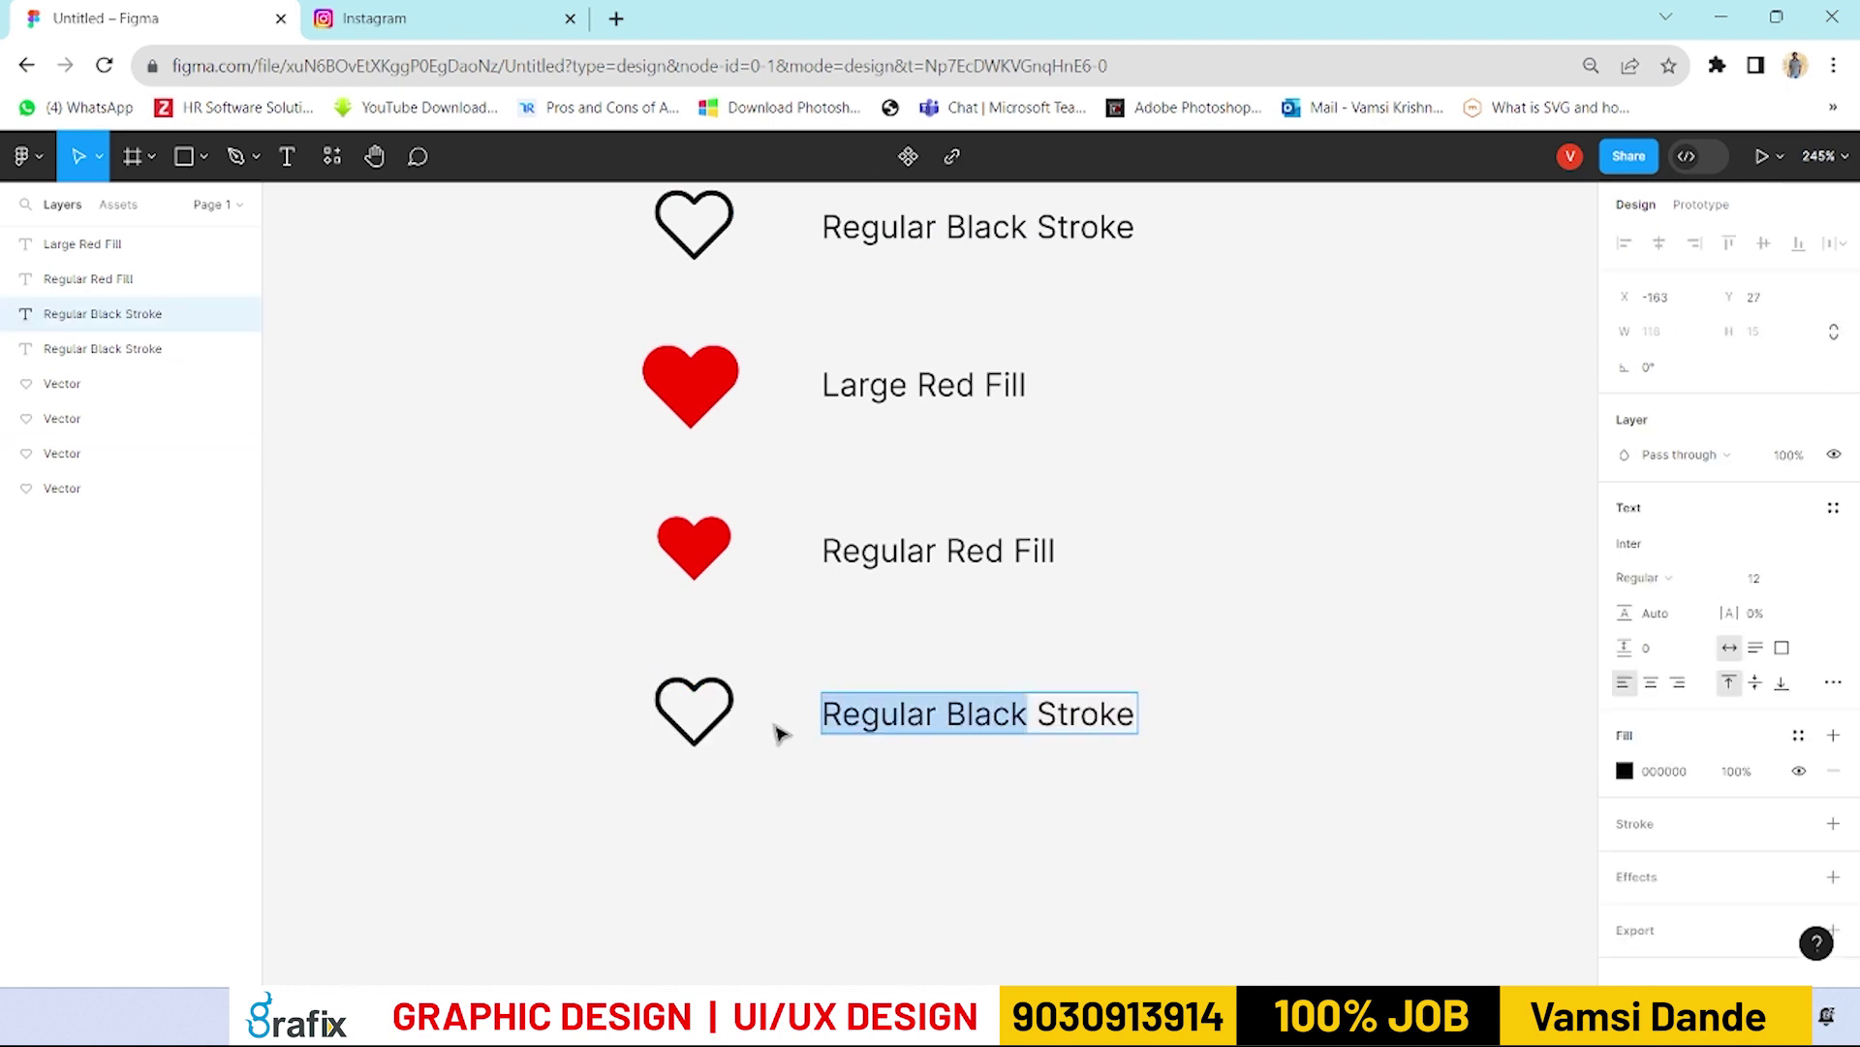
text(Small Blac)
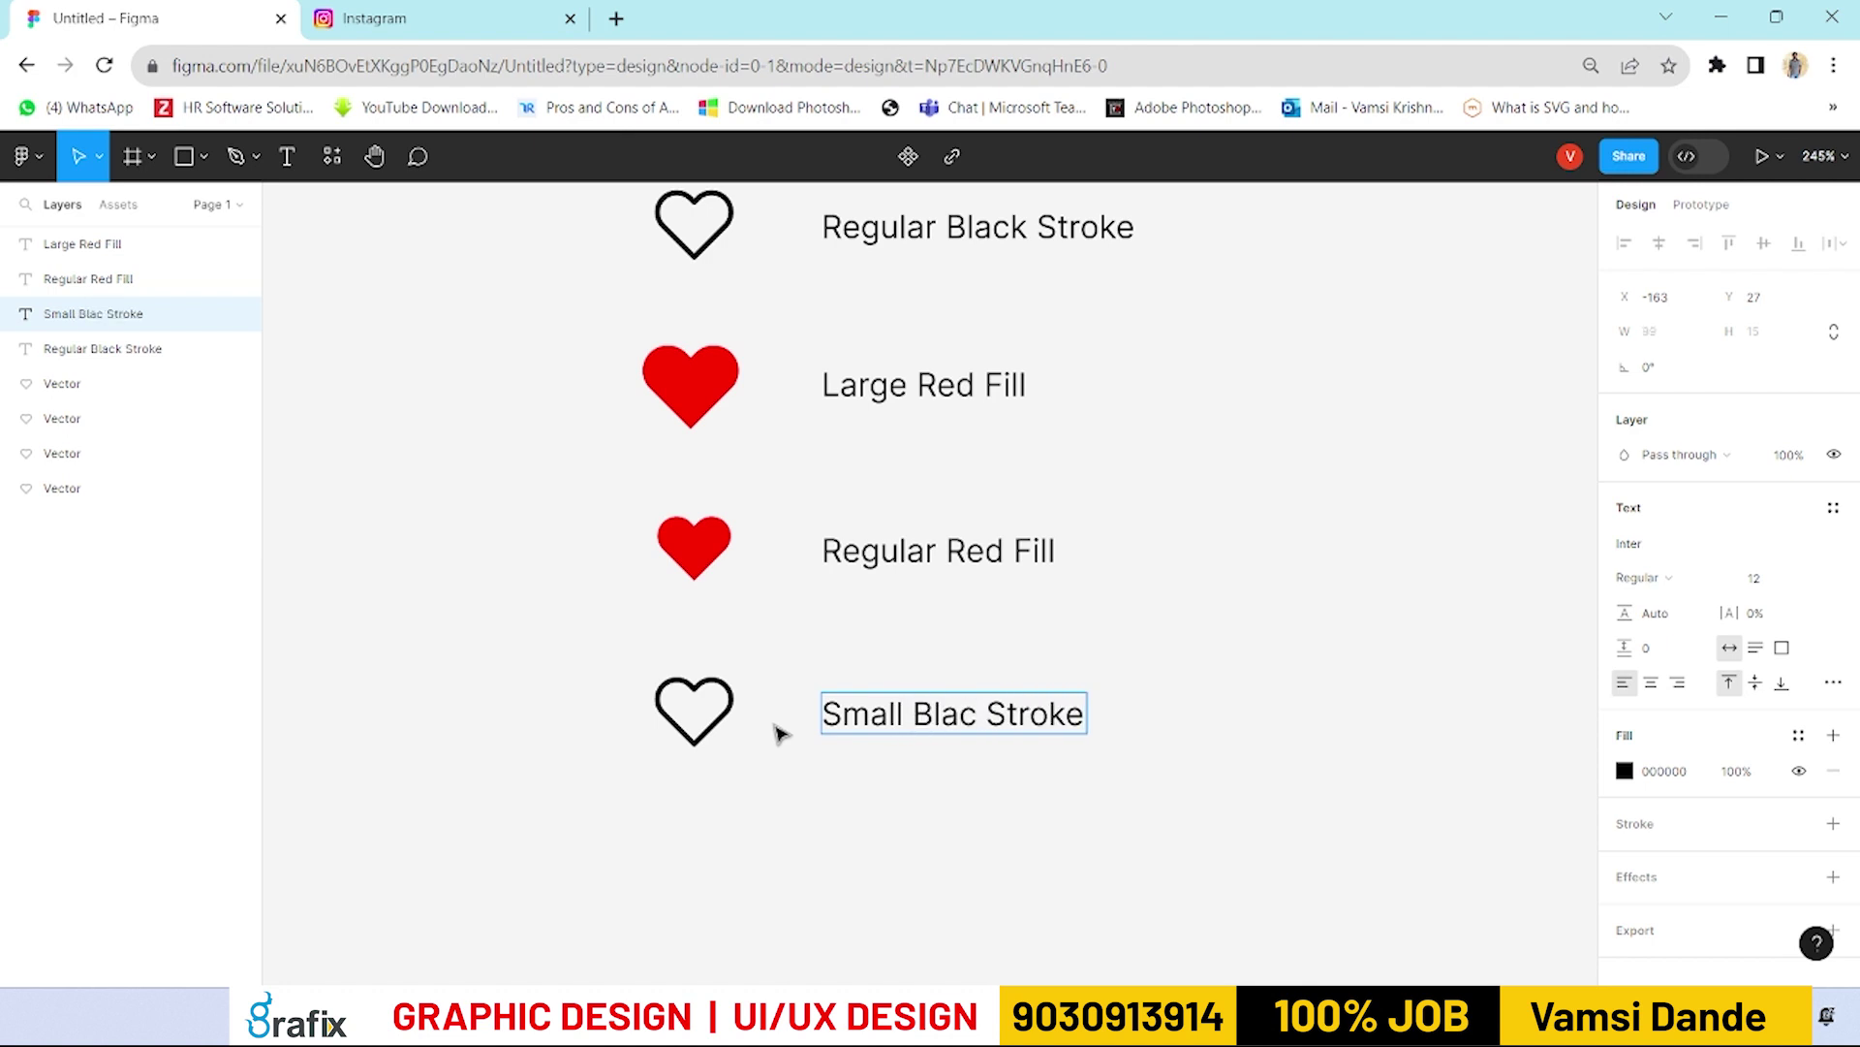
text(k)
key(Escape)
key(Escape)
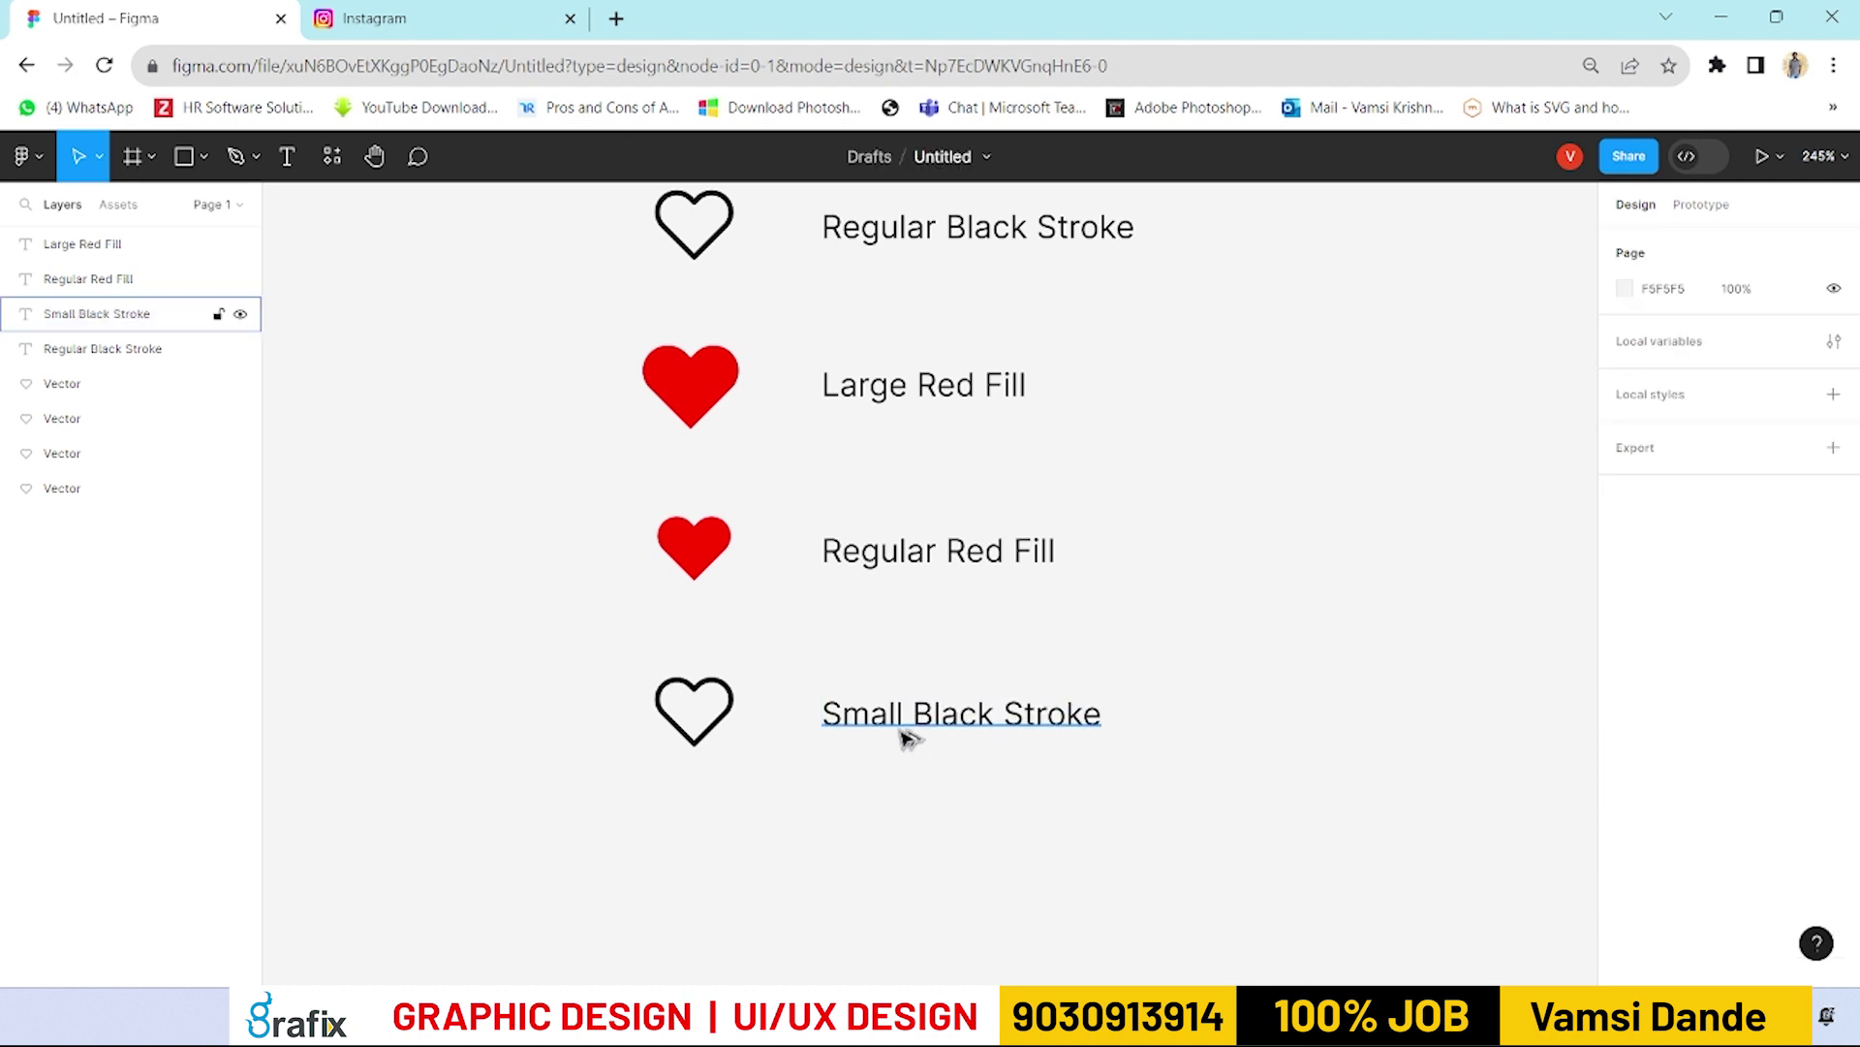
Step: Move the "Small Black Stroke" label and its heart down slightly below the regular red heart
key(shift+1)
mouse_move(1232, 775)
mouse_down()
mouse_move(835, 729)
mouse_move(700, 677)
mouse_up()
drag(951, 723, 950, 737)
drag(1103, 669, 706, 567)
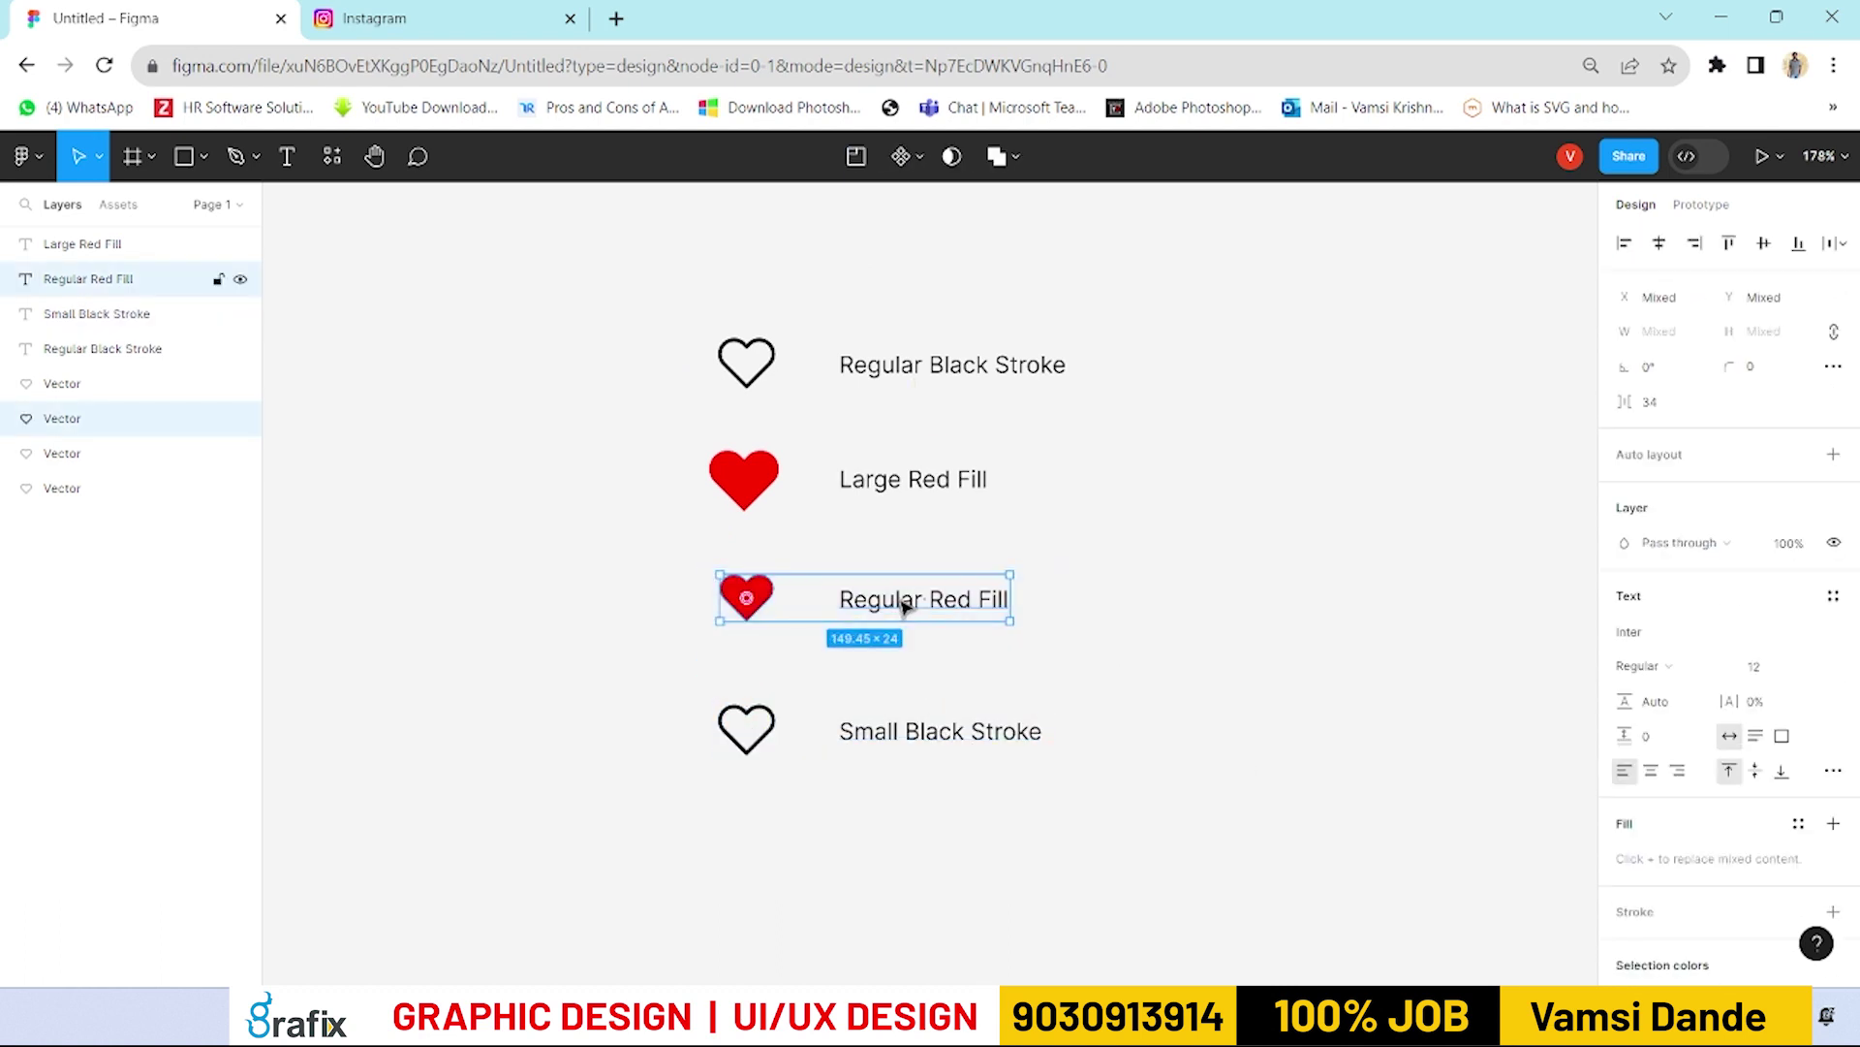
click(1140, 757)
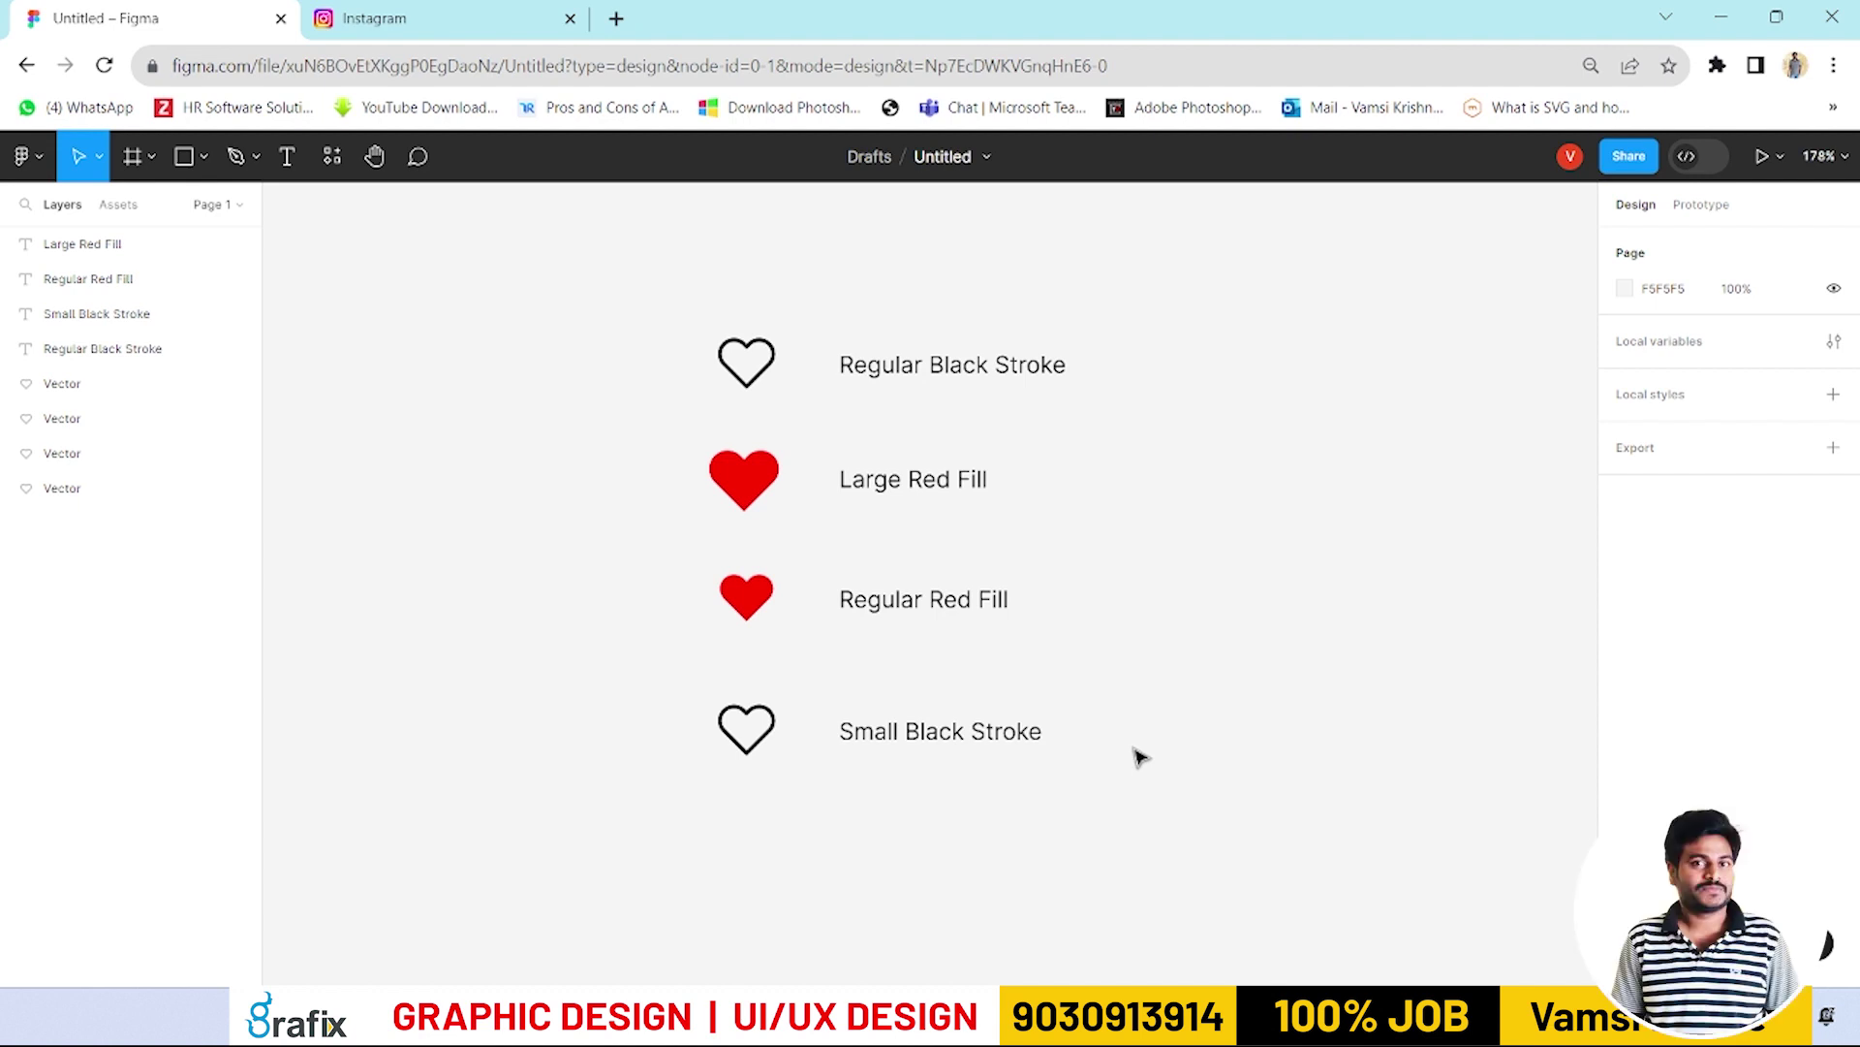
Step: Compare the dimensions of the regular outlined heart with those of the regular red heart
drag(595, 279, 772, 795)
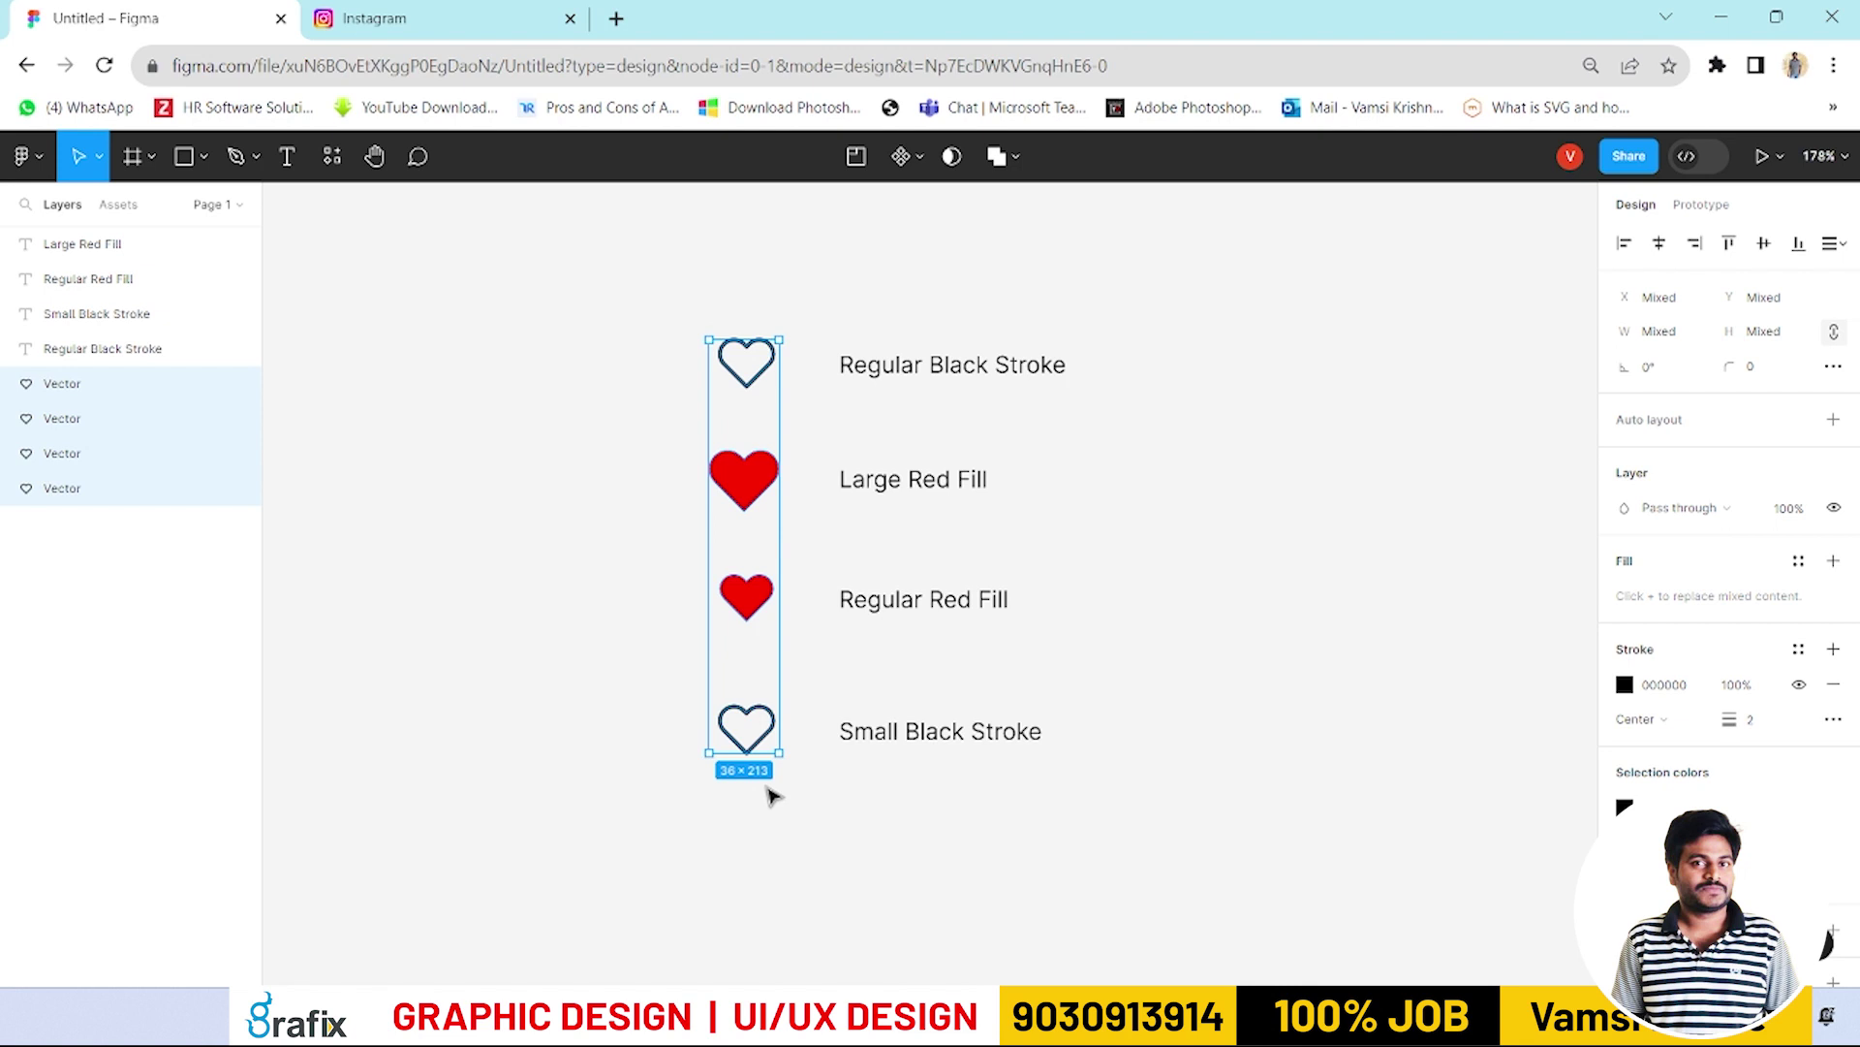
click(634, 582)
click(754, 344)
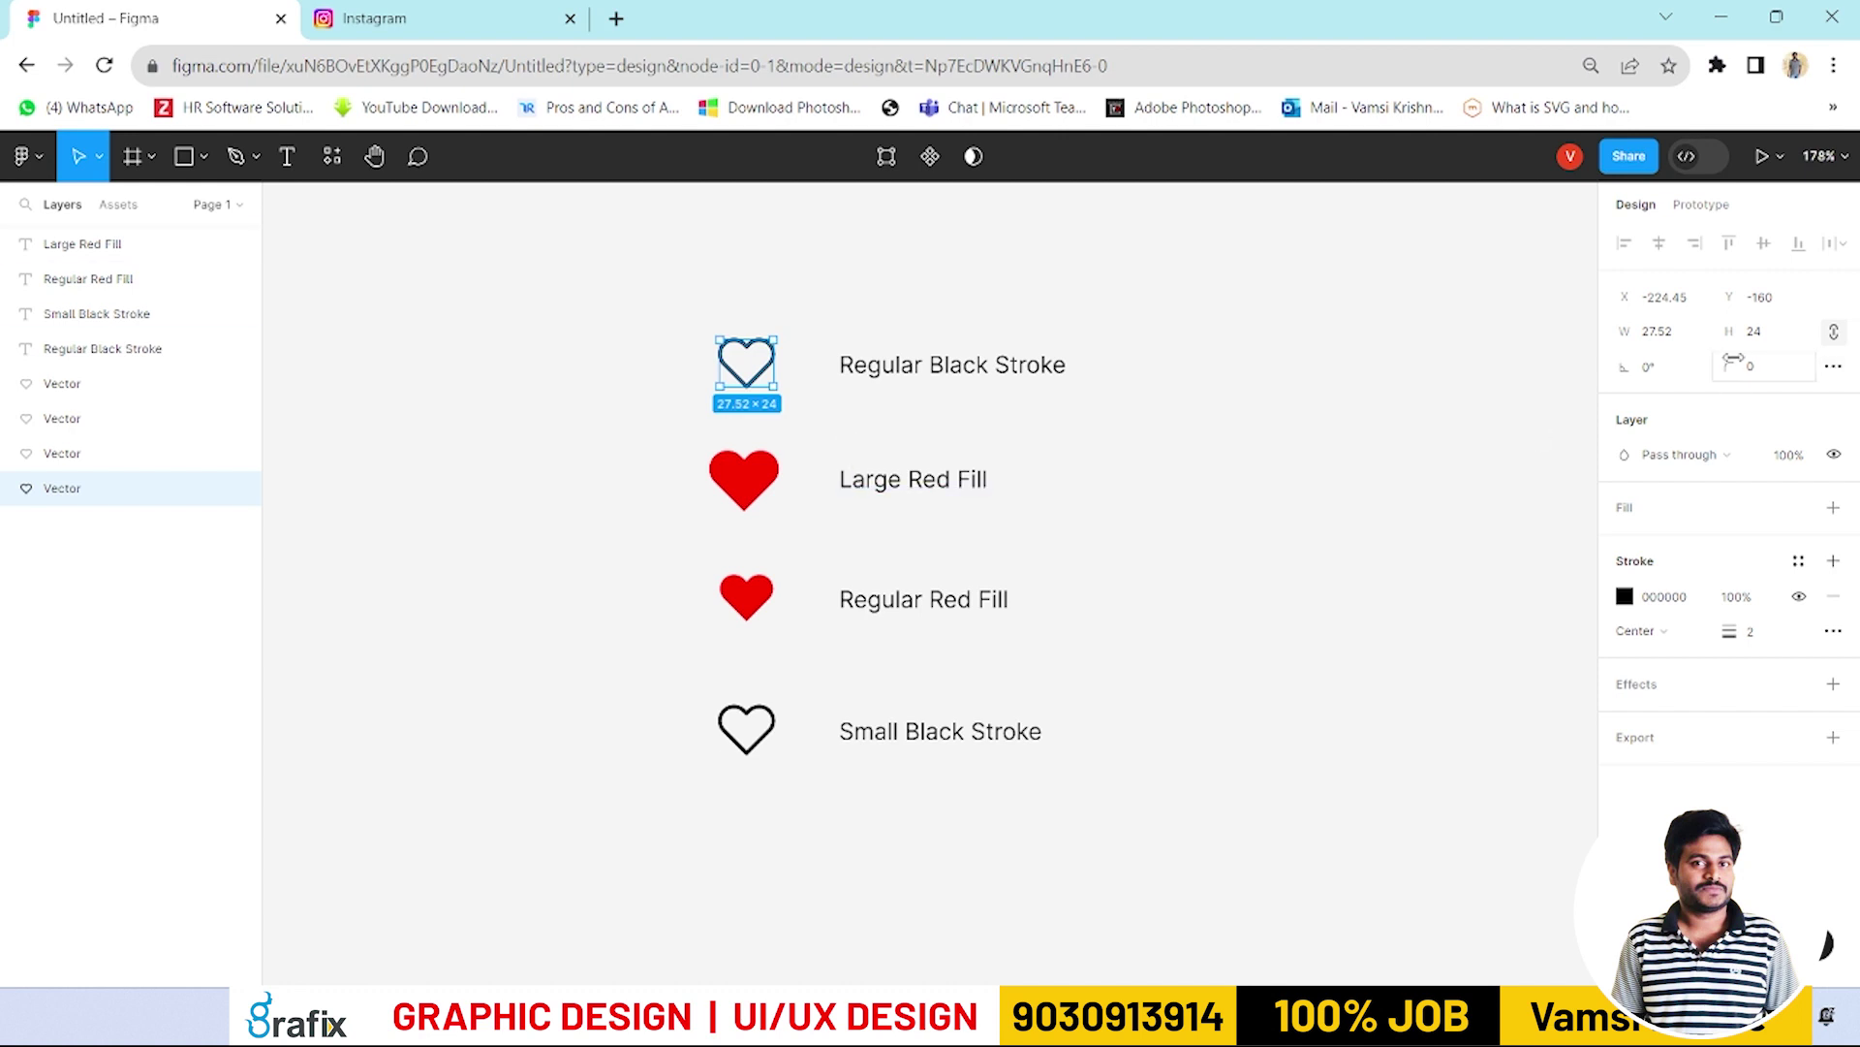
click(744, 594)
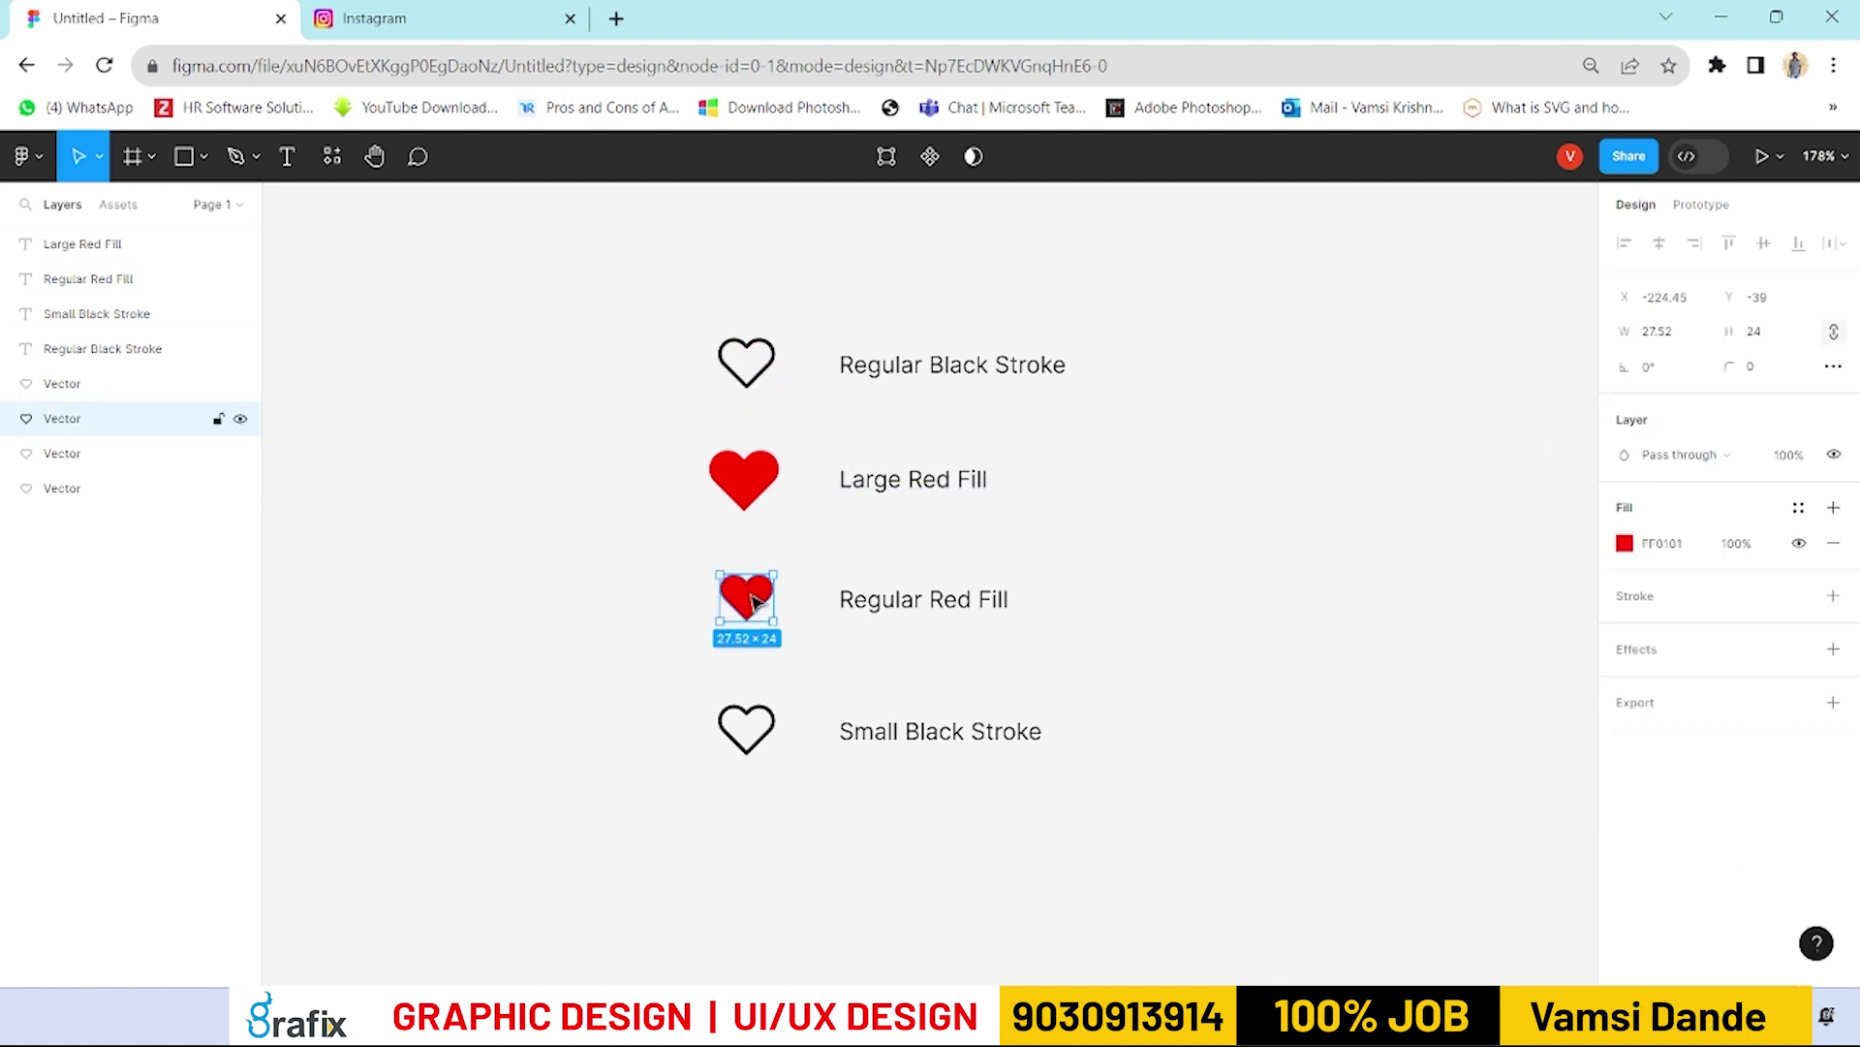
click(761, 367)
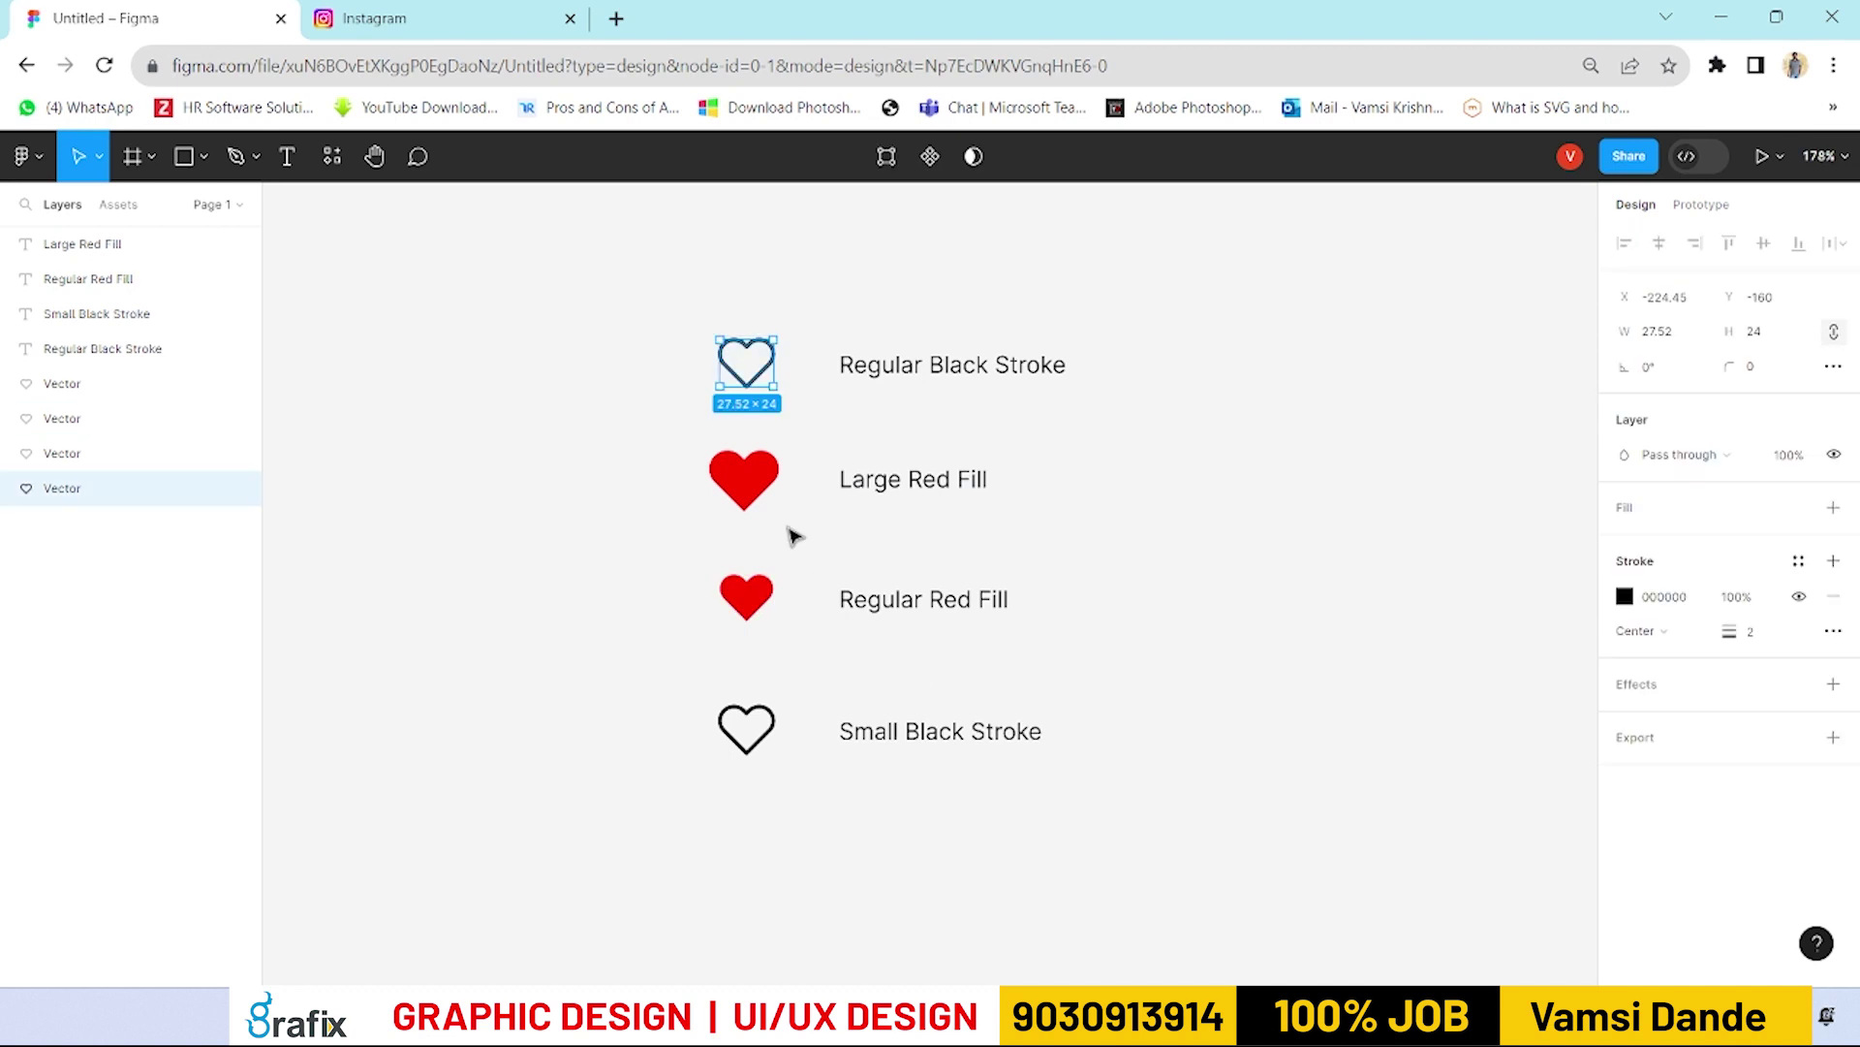
Step: Scale the heart beside "Small Black Stroke" proportionally to a width of 20 and line it up with its label
drag(651, 683, 775, 760)
click(1662, 331)
text(20)
key(Return)
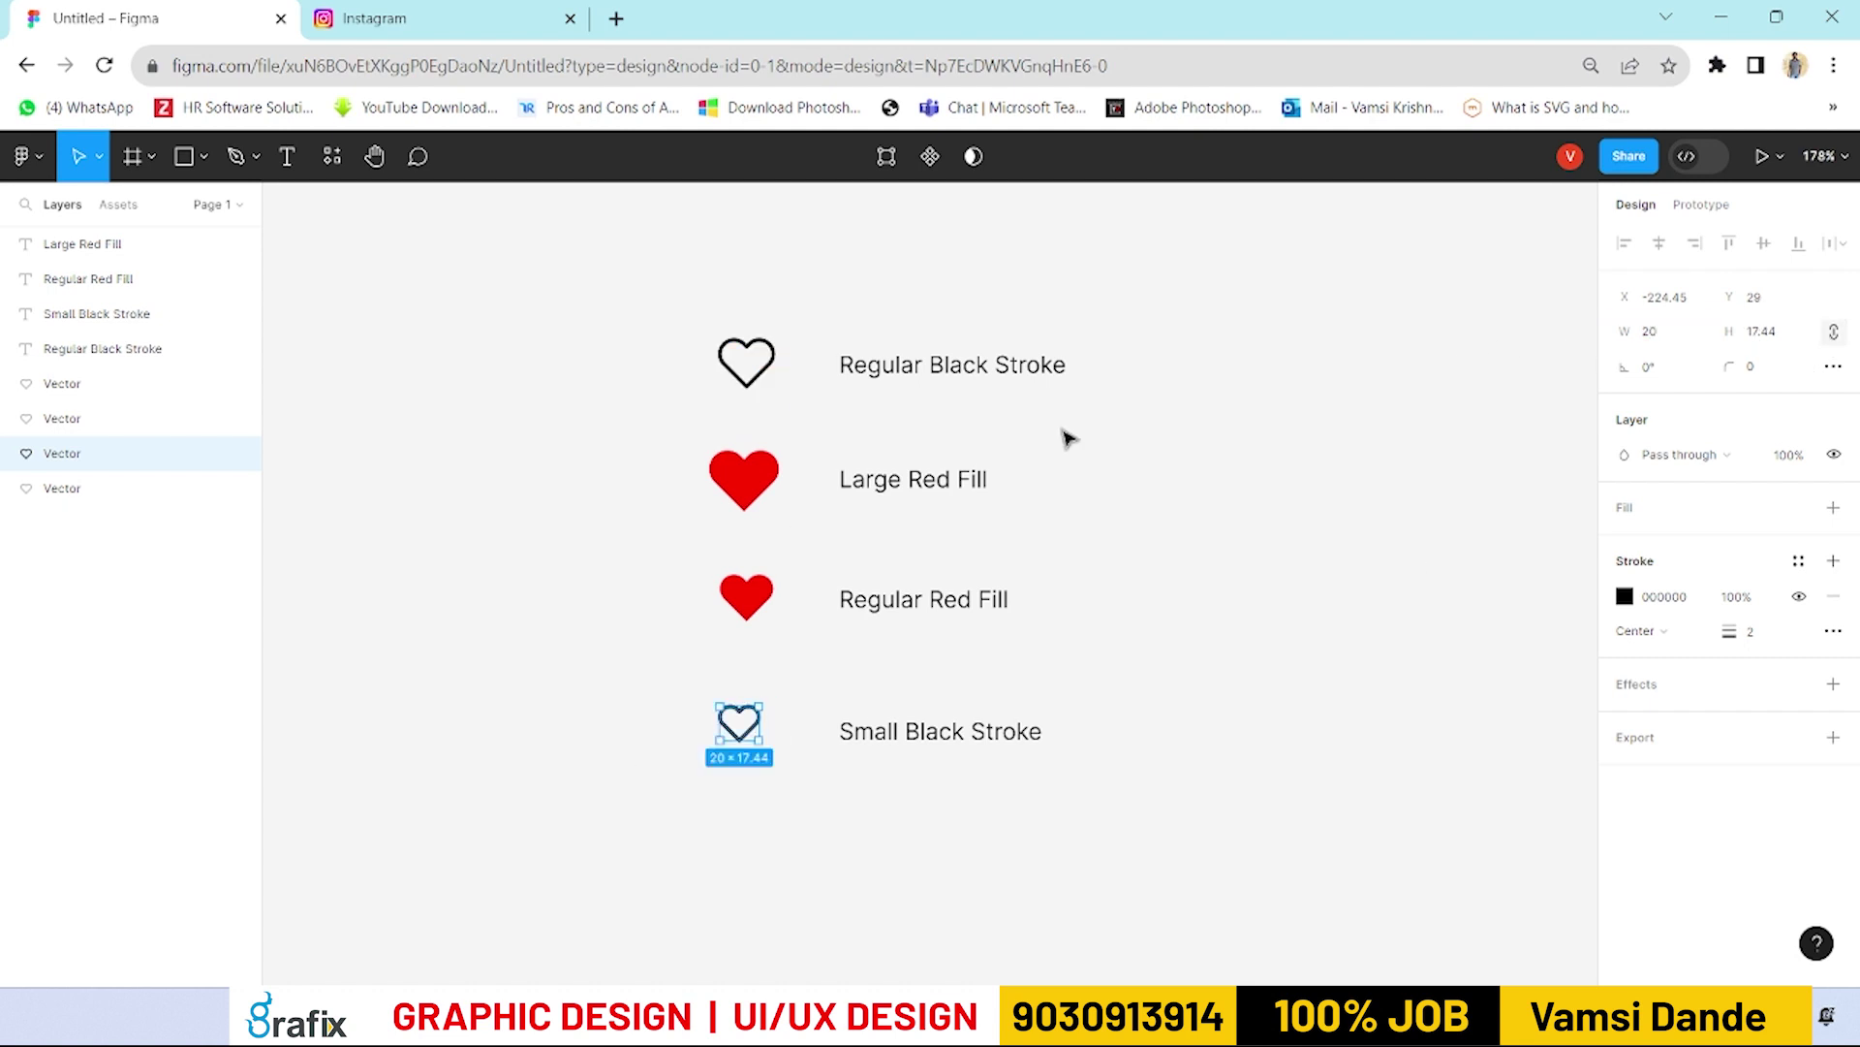
scroll(775, 787, up, 2)
drag(748, 724, 767, 734)
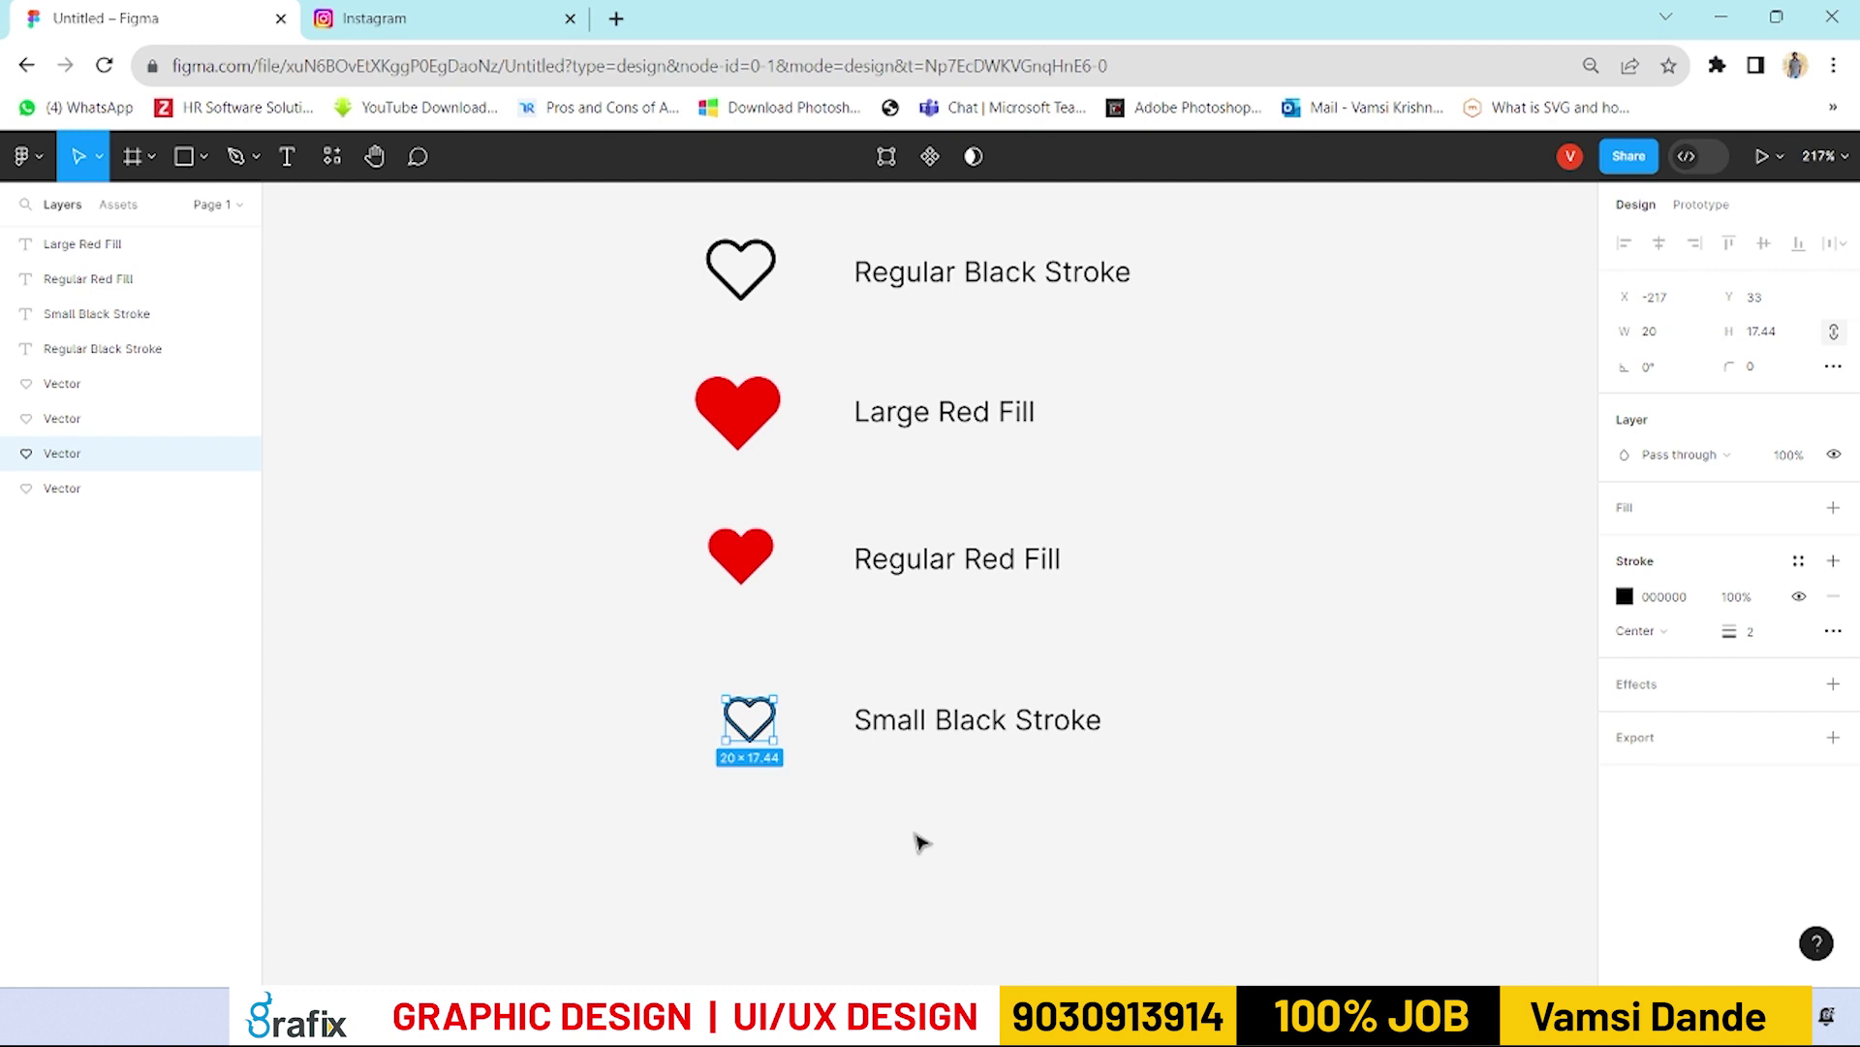
Step: Nudge the "Regular Red Fill" and "Large Red Fill" rows slightly to adjust the spacing between the rows
drag(510, 544, 1227, 646)
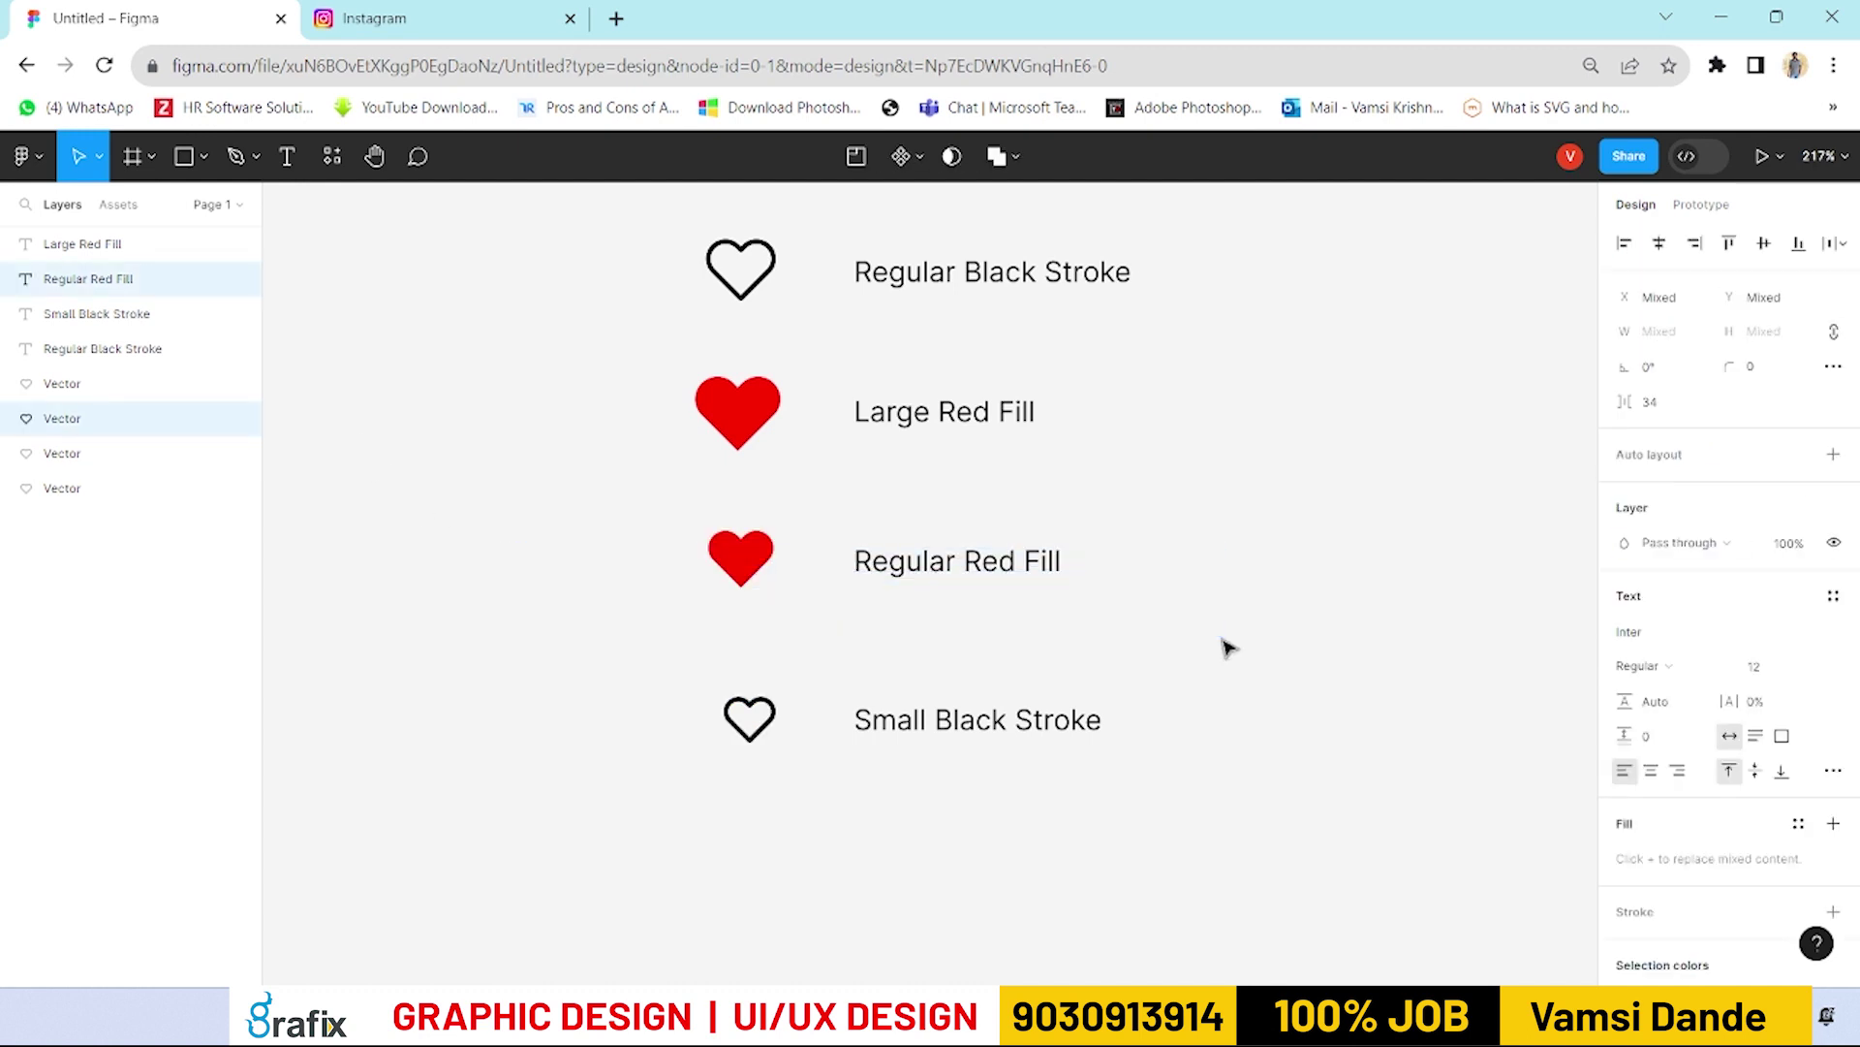
click(1227, 646)
drag(586, 384, 999, 438)
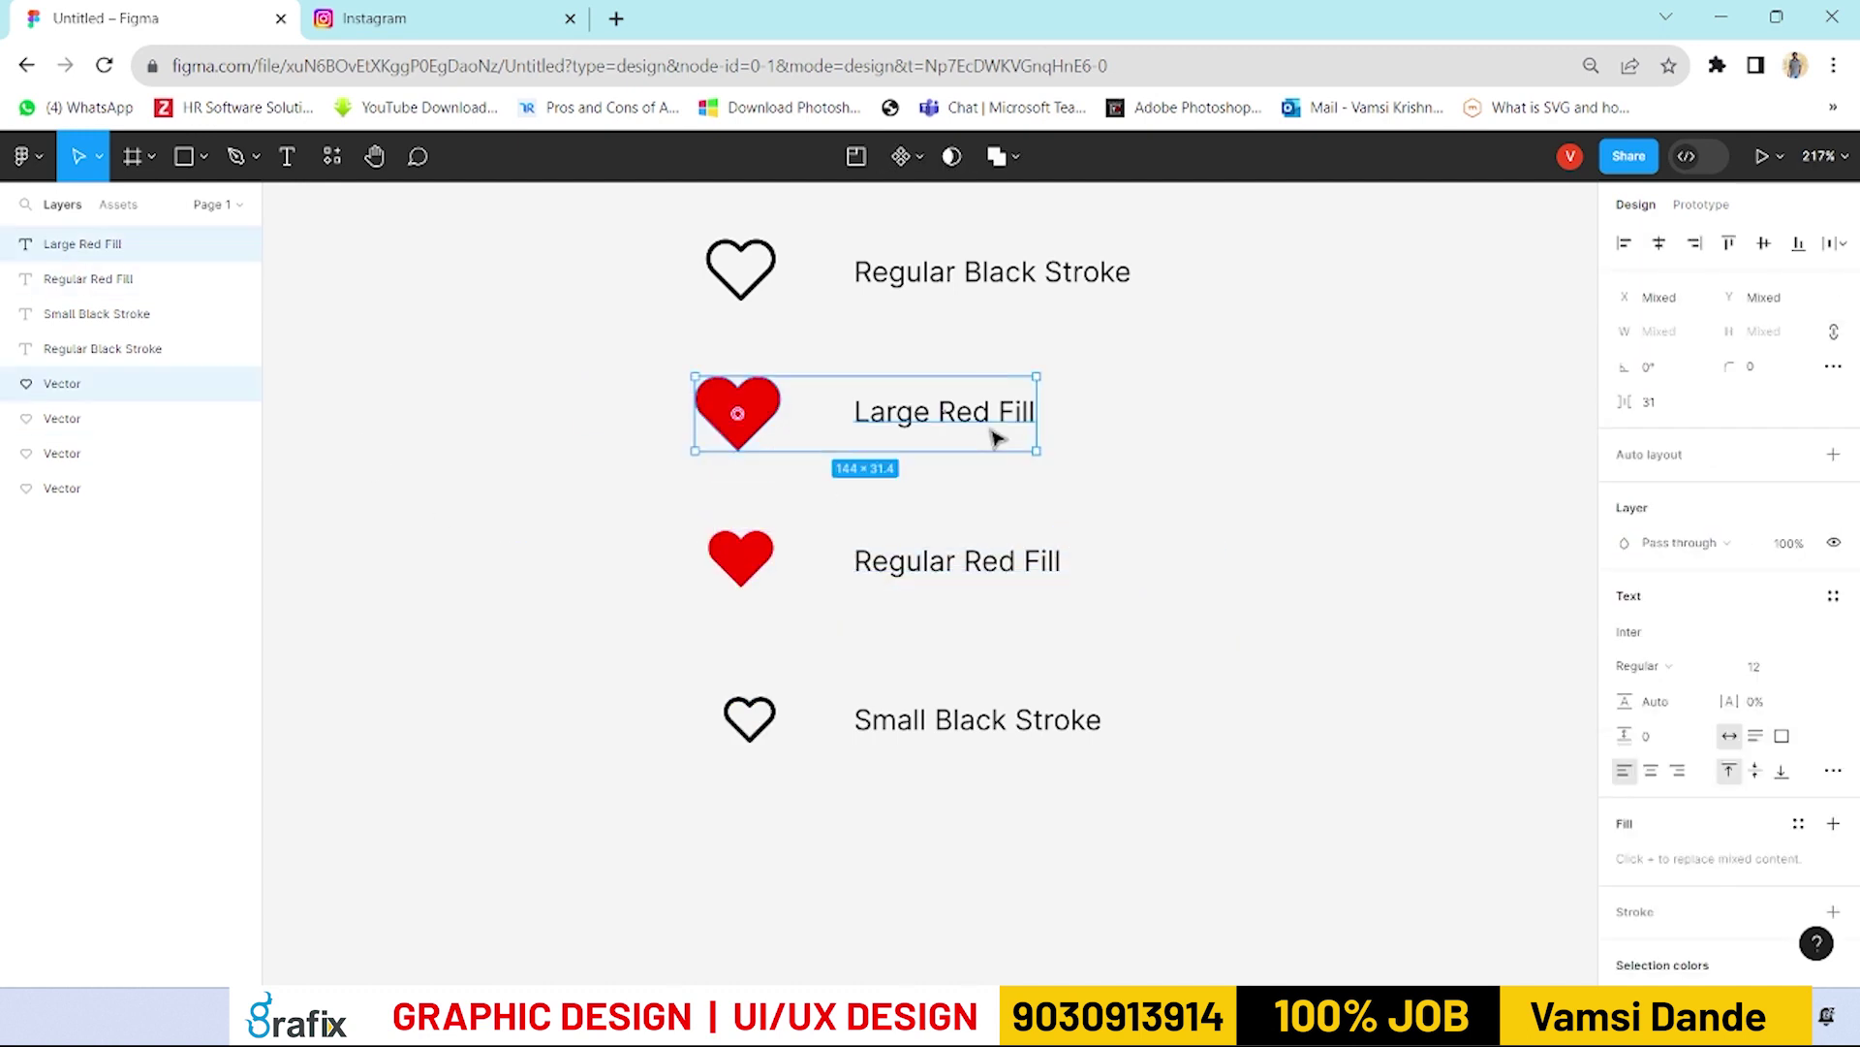
click(1240, 513)
scroll(1080, 614, down, 2)
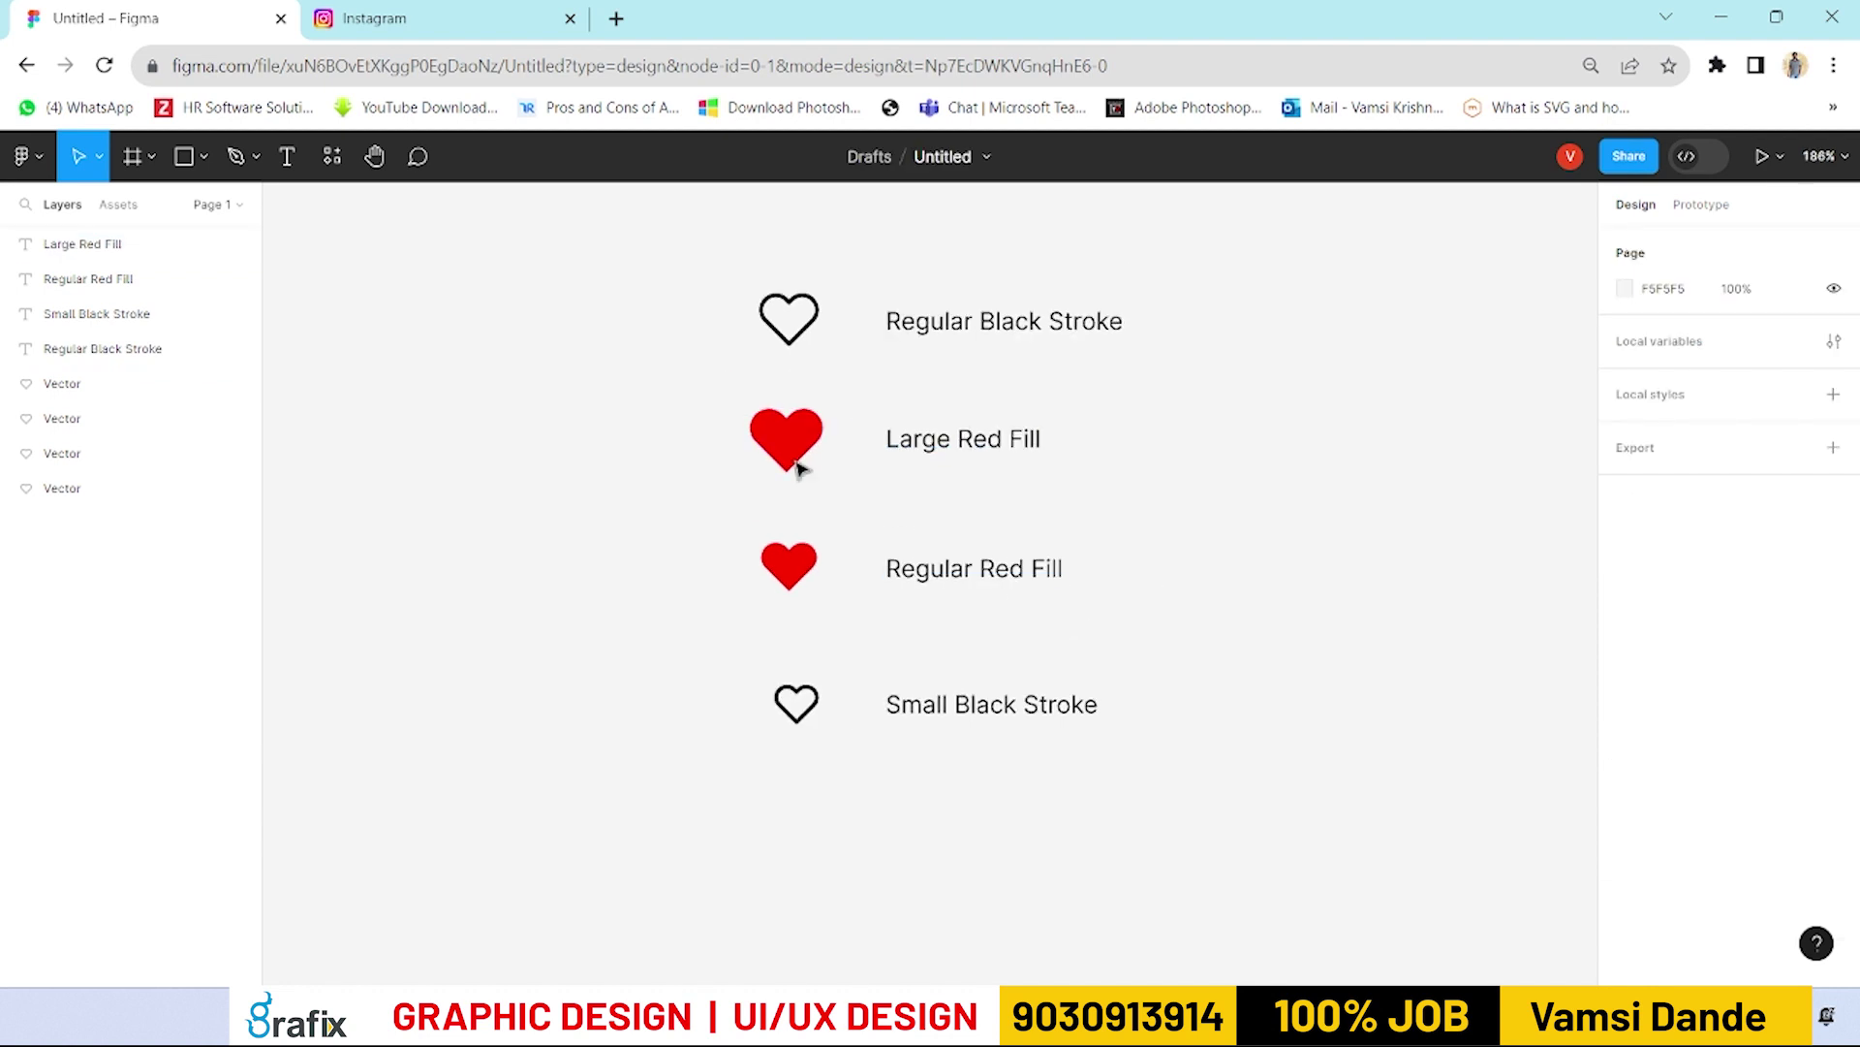
Step: Turn each of the four hearts into its own separate component
mouse_move(683, 293)
mouse_down()
mouse_move(789, 386)
mouse_move(835, 378)
mouse_up()
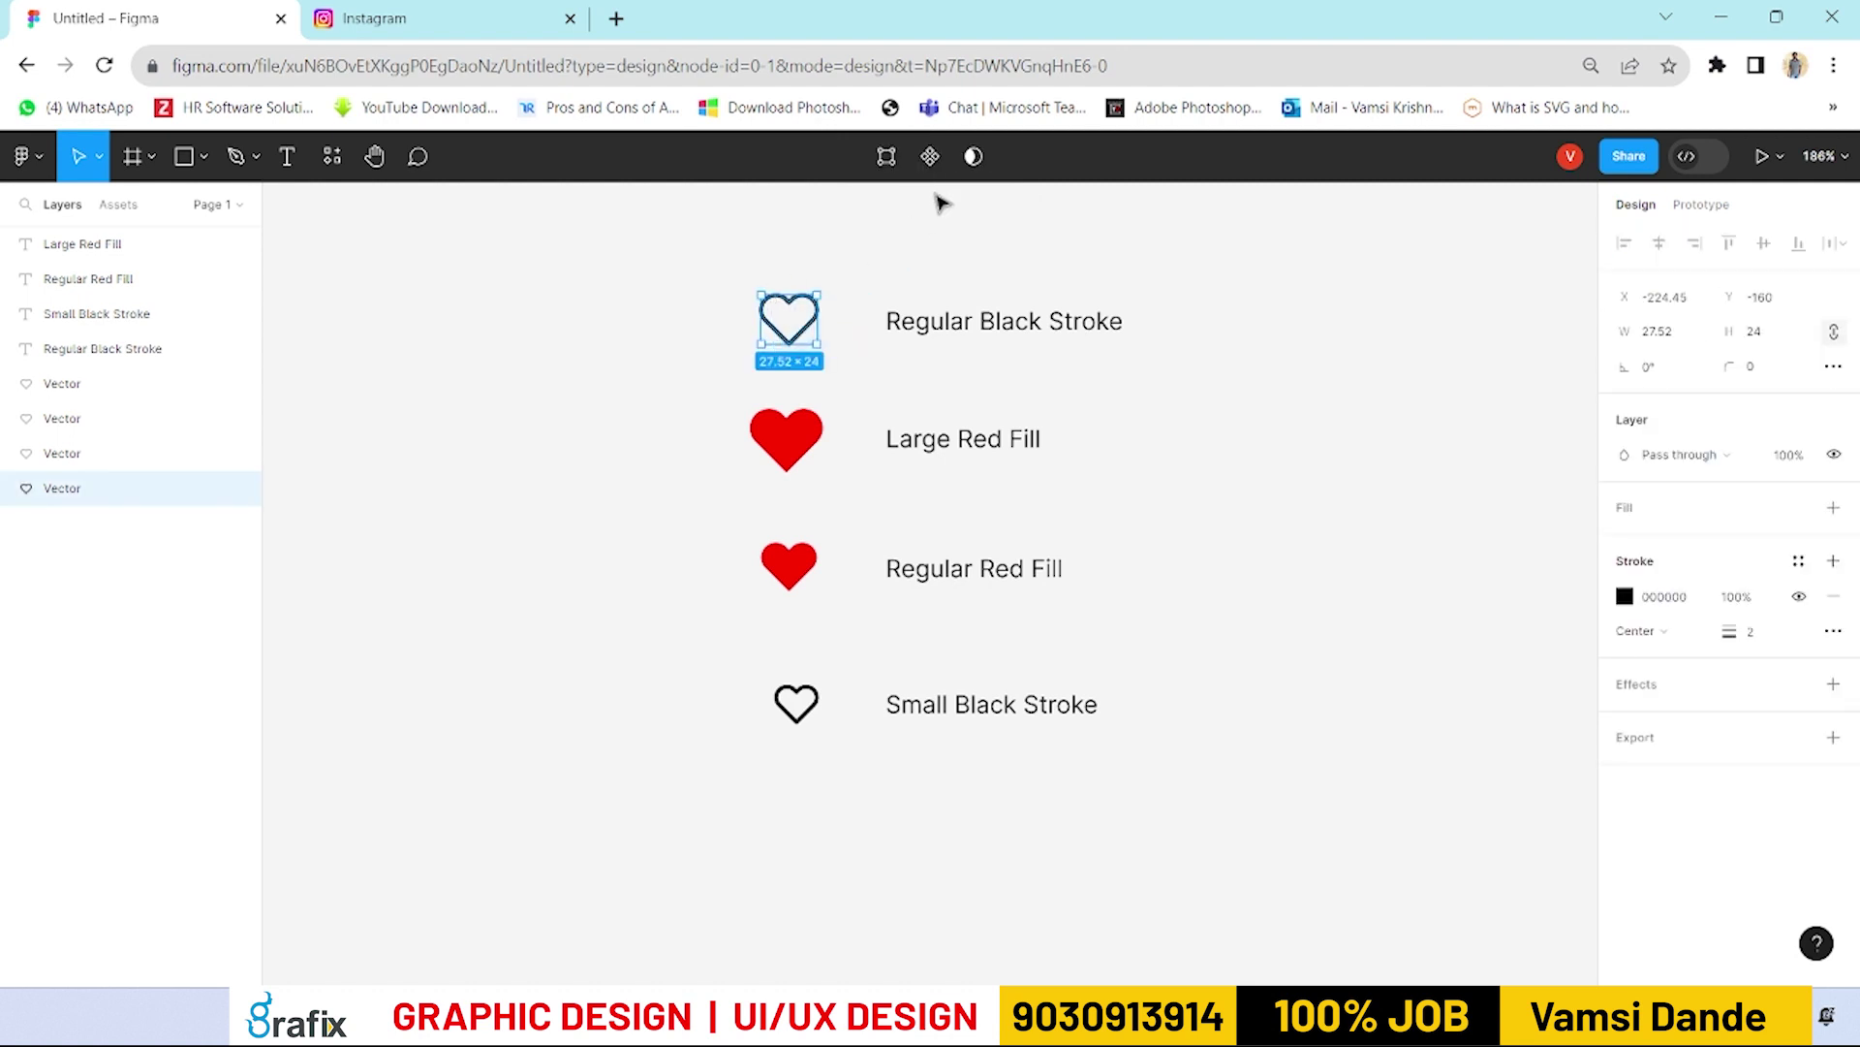
click(930, 156)
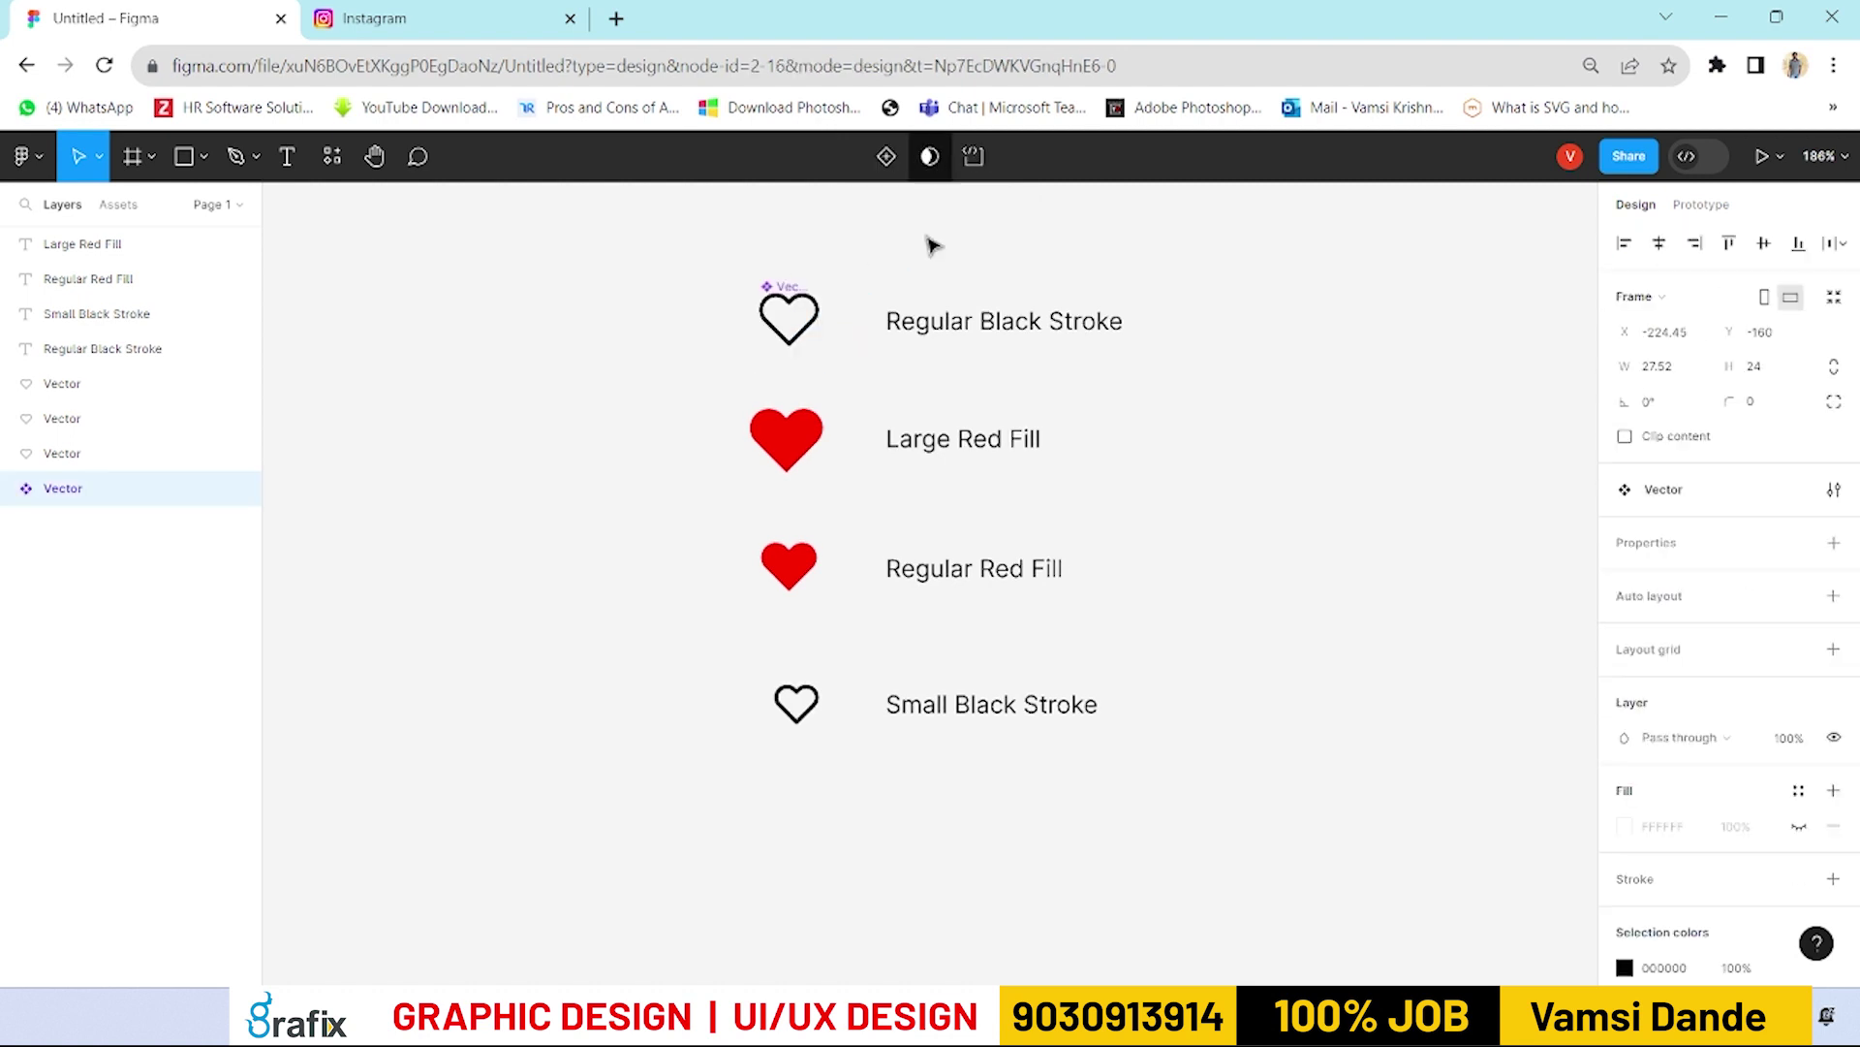
drag(713, 387, 819, 463)
click(930, 156)
drag(714, 511, 849, 615)
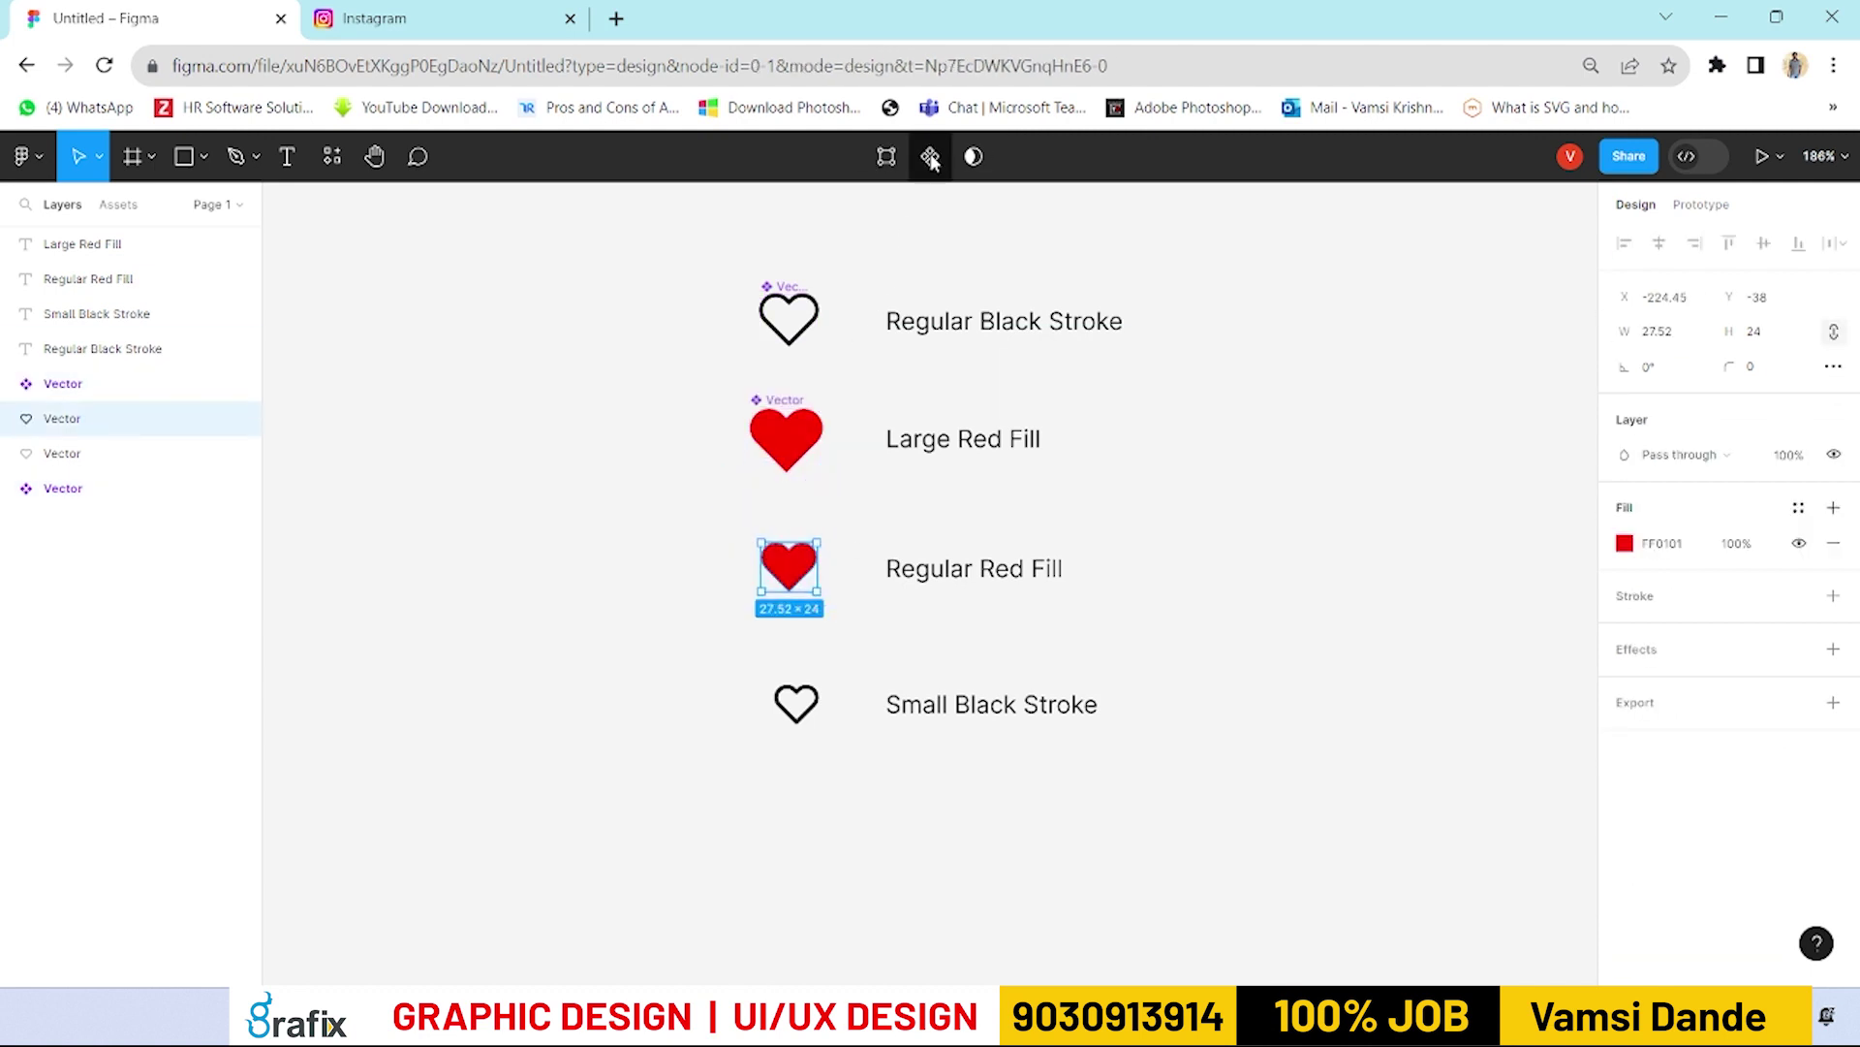
click(931, 156)
drag(706, 663, 836, 754)
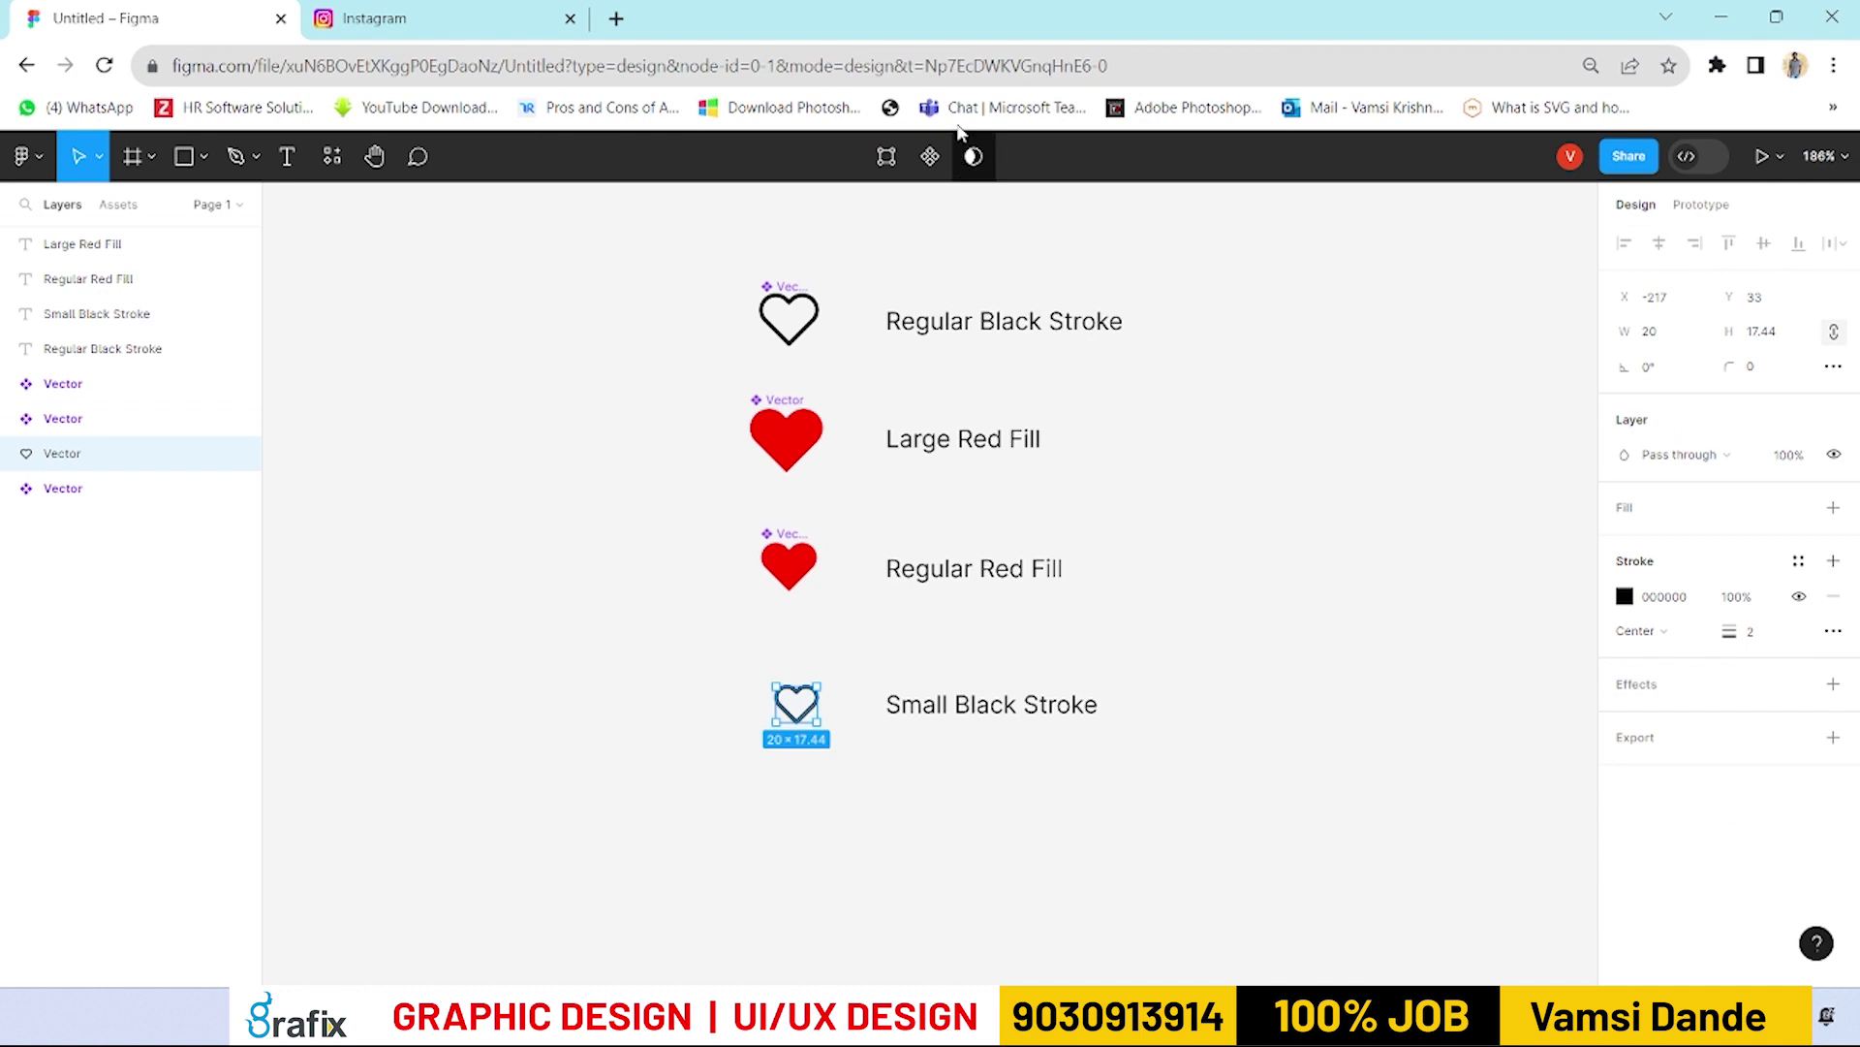
click(969, 156)
Step: Move the four text labels together further right of the hearts, to X -135
mouse_move(1175, 729)
mouse_down()
mouse_move(1093, 631)
mouse_move(988, 320)
mouse_move(1055, 320)
mouse_up()
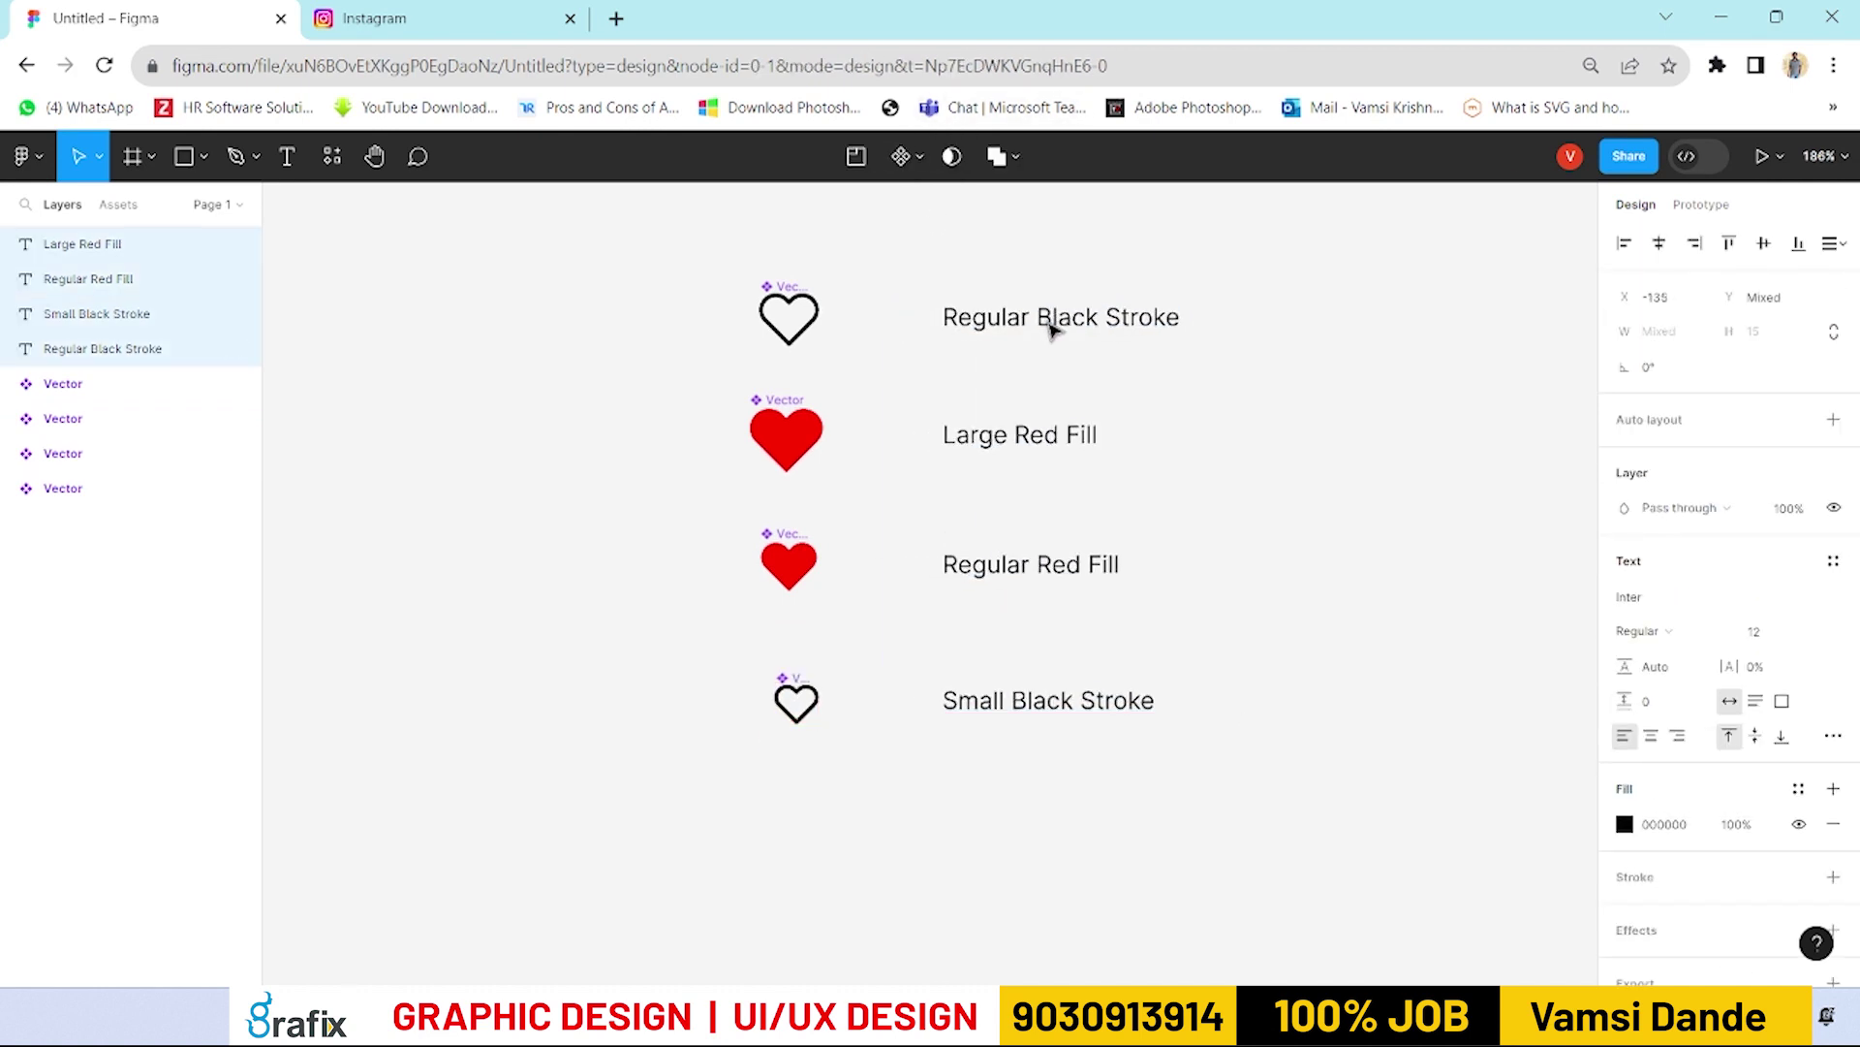
drag(1047, 245, 1169, 716)
click(1267, 809)
drag(1250, 809, 967, 254)
key(Delete)
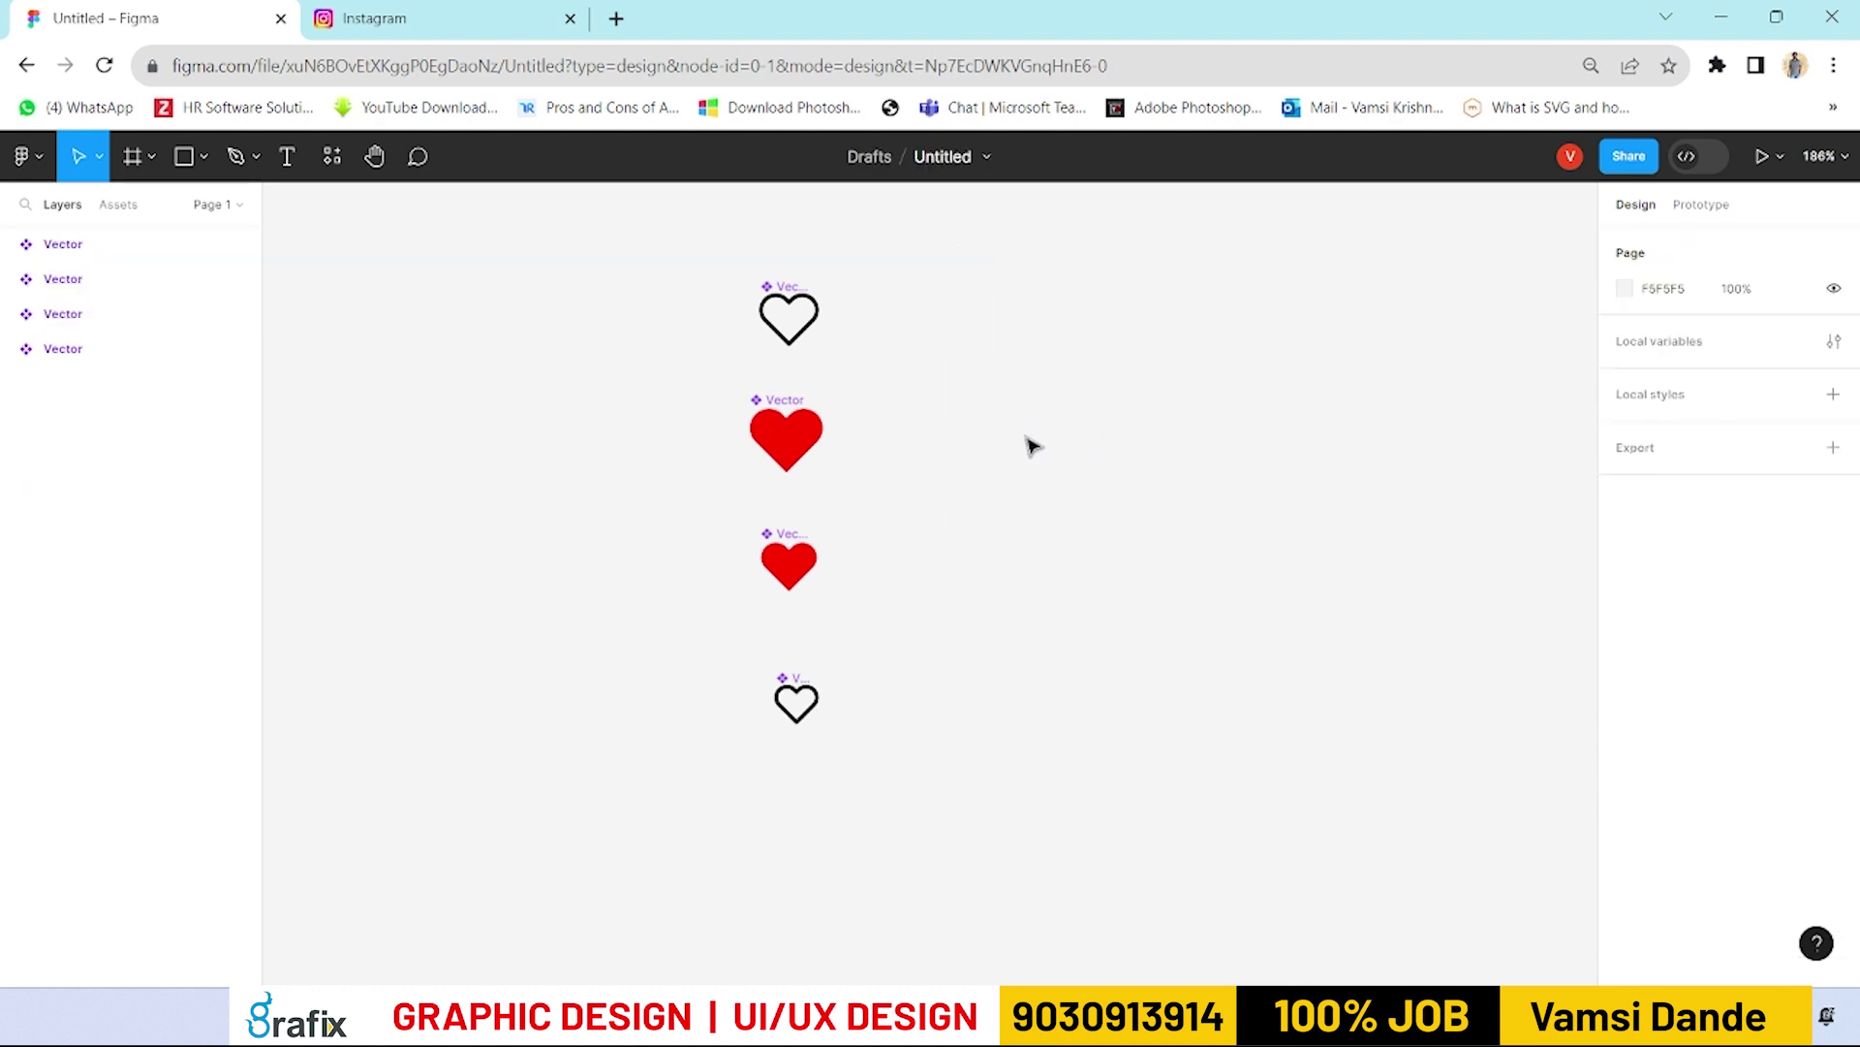
key(ctrl+z)
click(1333, 473)
drag(1251, 240, 902, 785)
click(907, 786)
drag(695, 262, 792, 340)
drag(678, 399, 824, 475)
drag(734, 555, 840, 757)
click(909, 783)
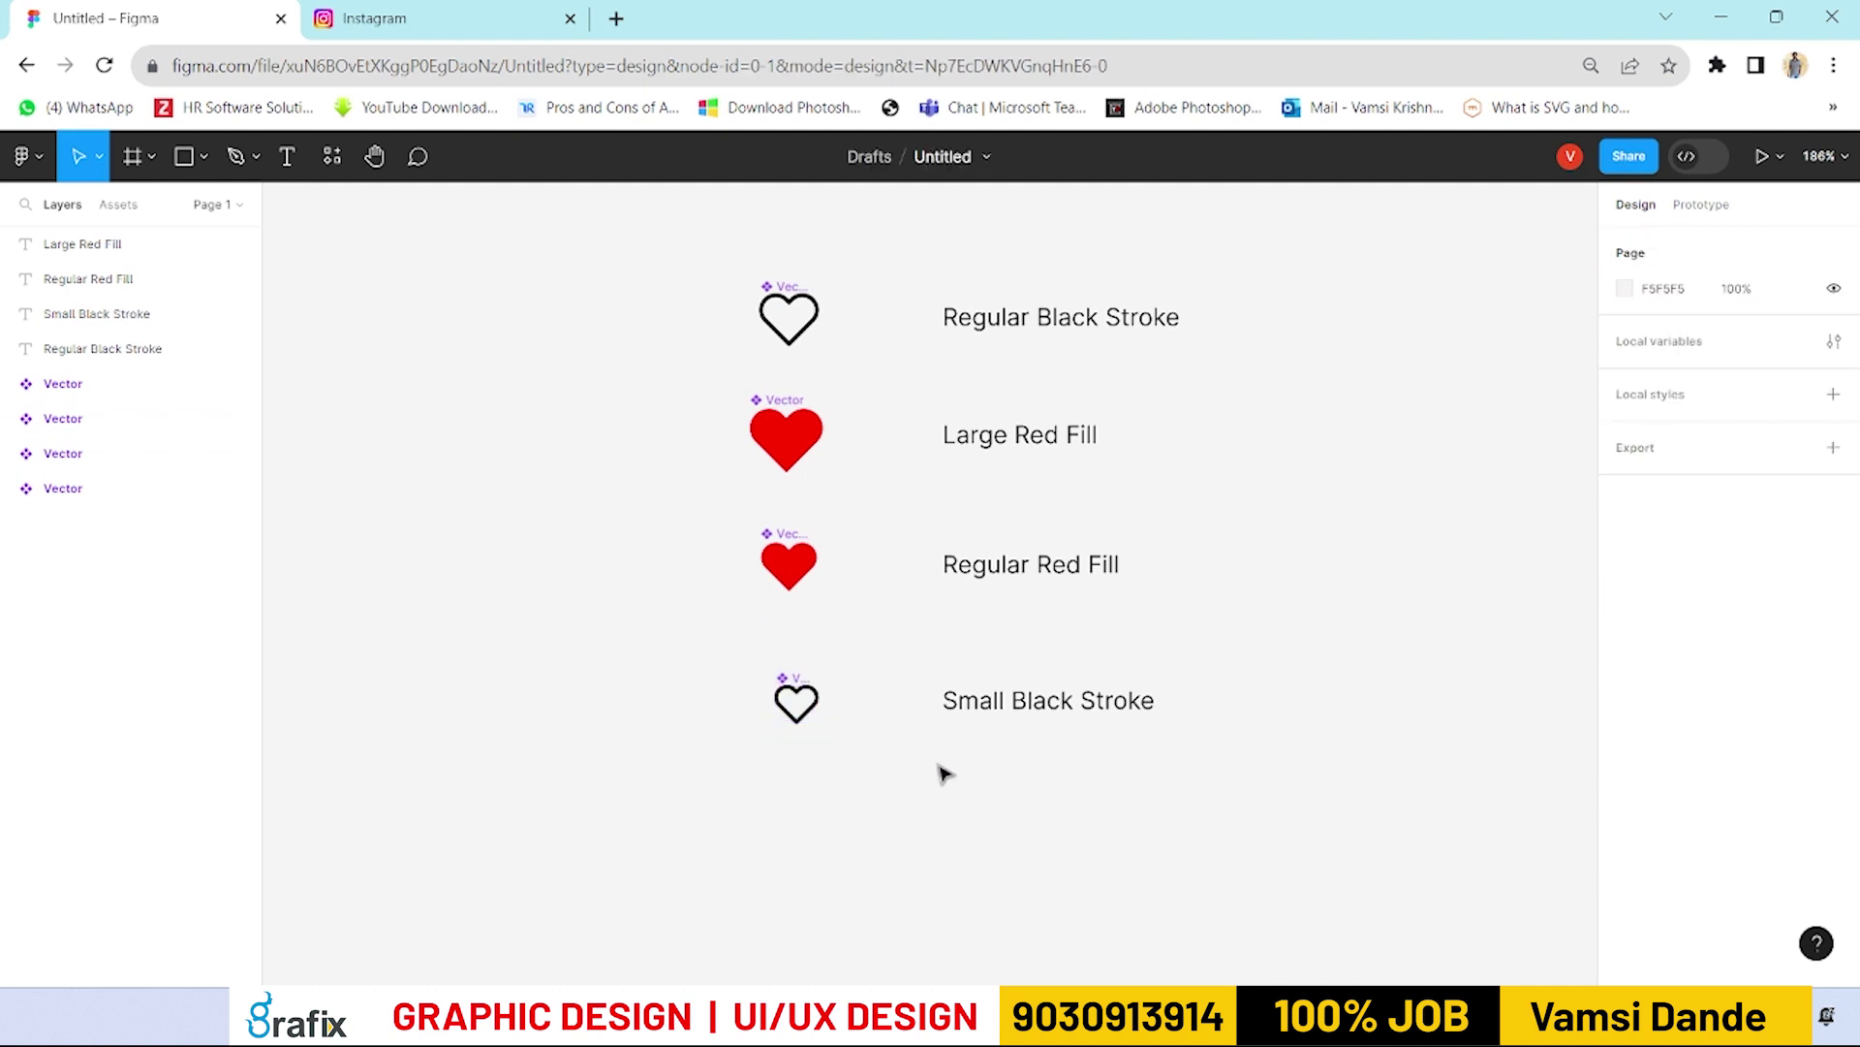
Step: Switch to the desktop and open the "Components & Variants" text file in a maximized Notepad window
key(super+d)
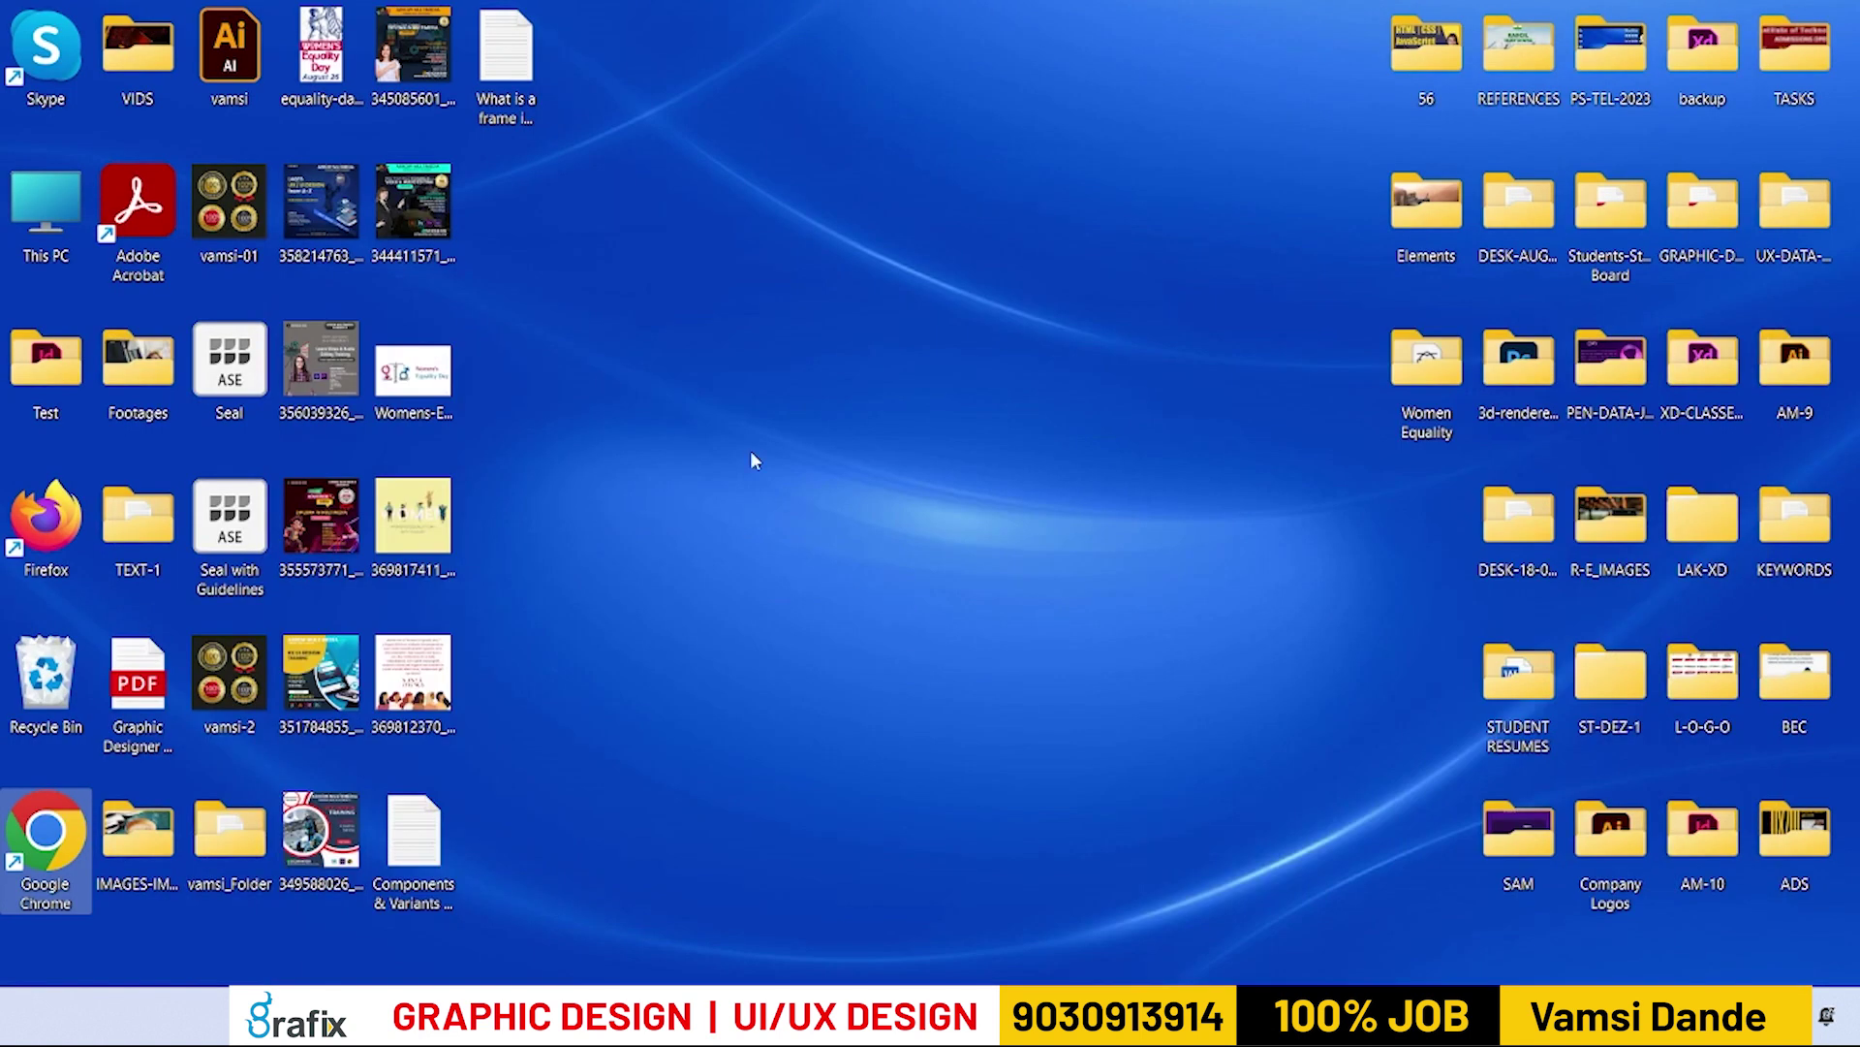
double_click(413, 848)
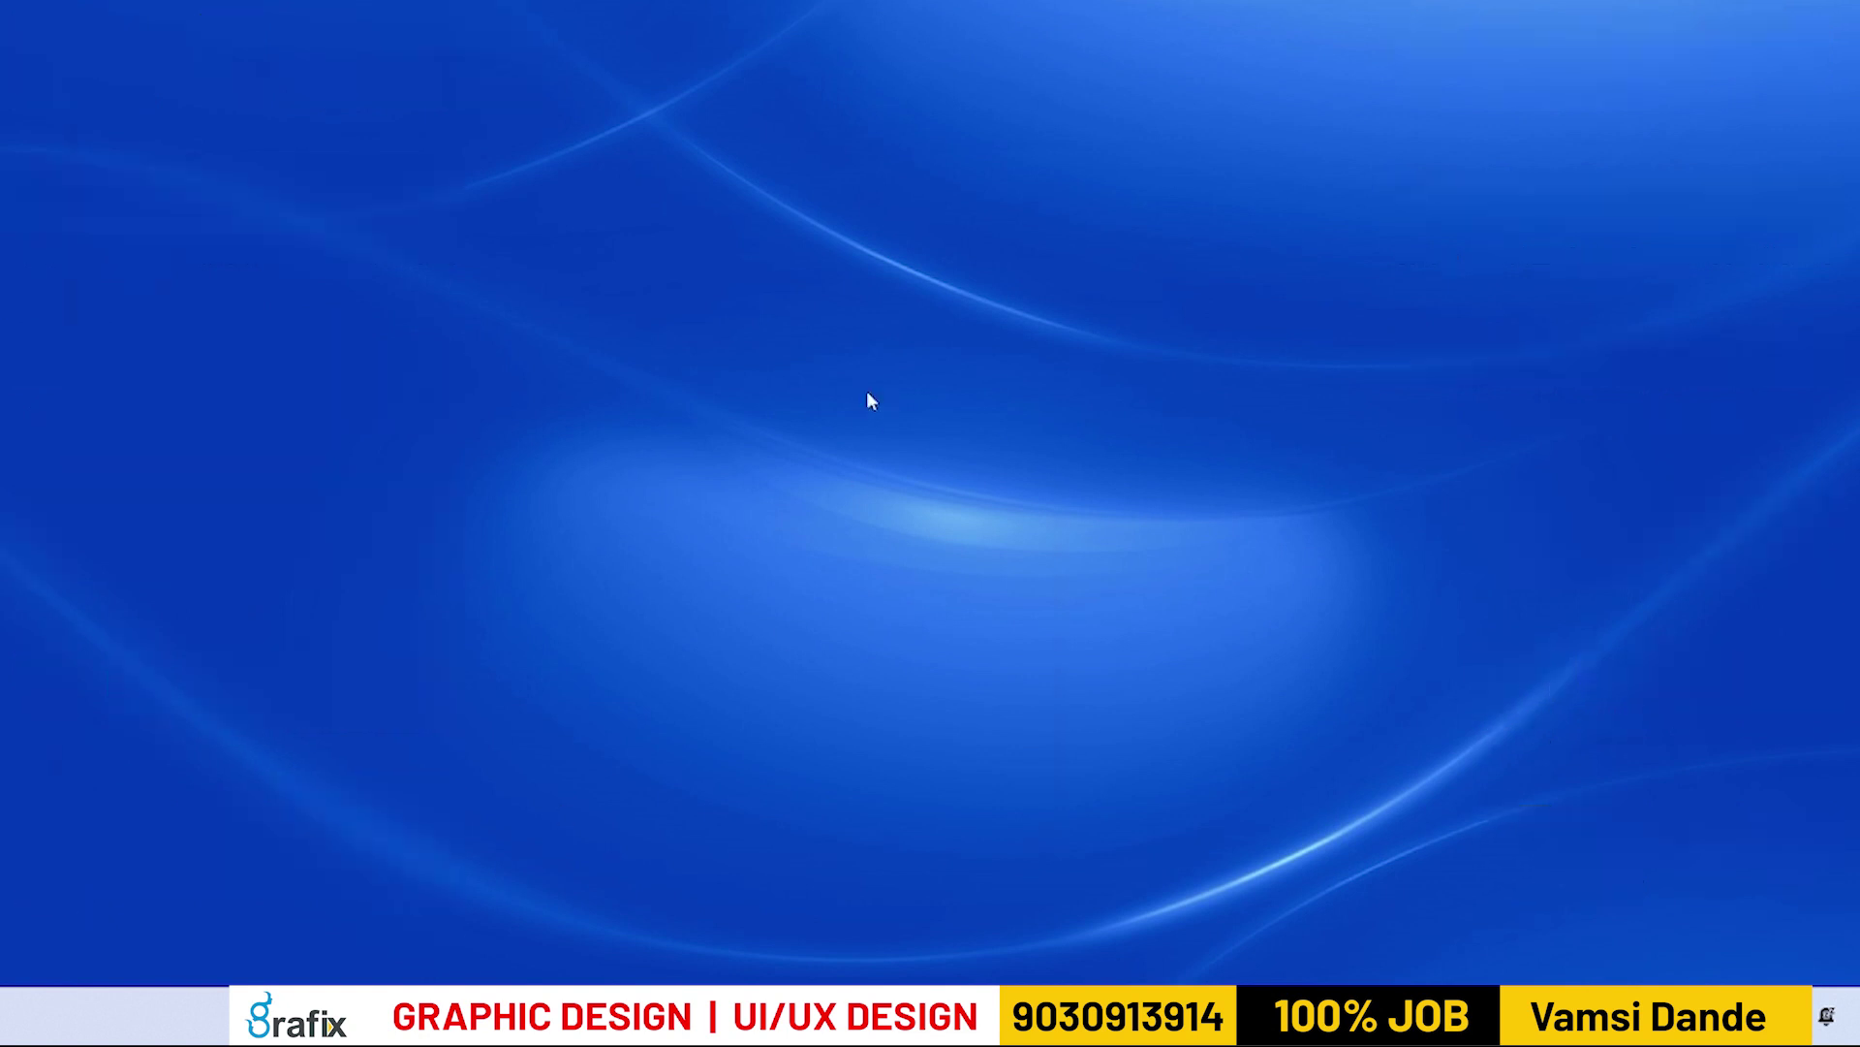
scroll(250, 267, up, 1)
double_click(641, 108)
scroll(357, 252, up, 9)
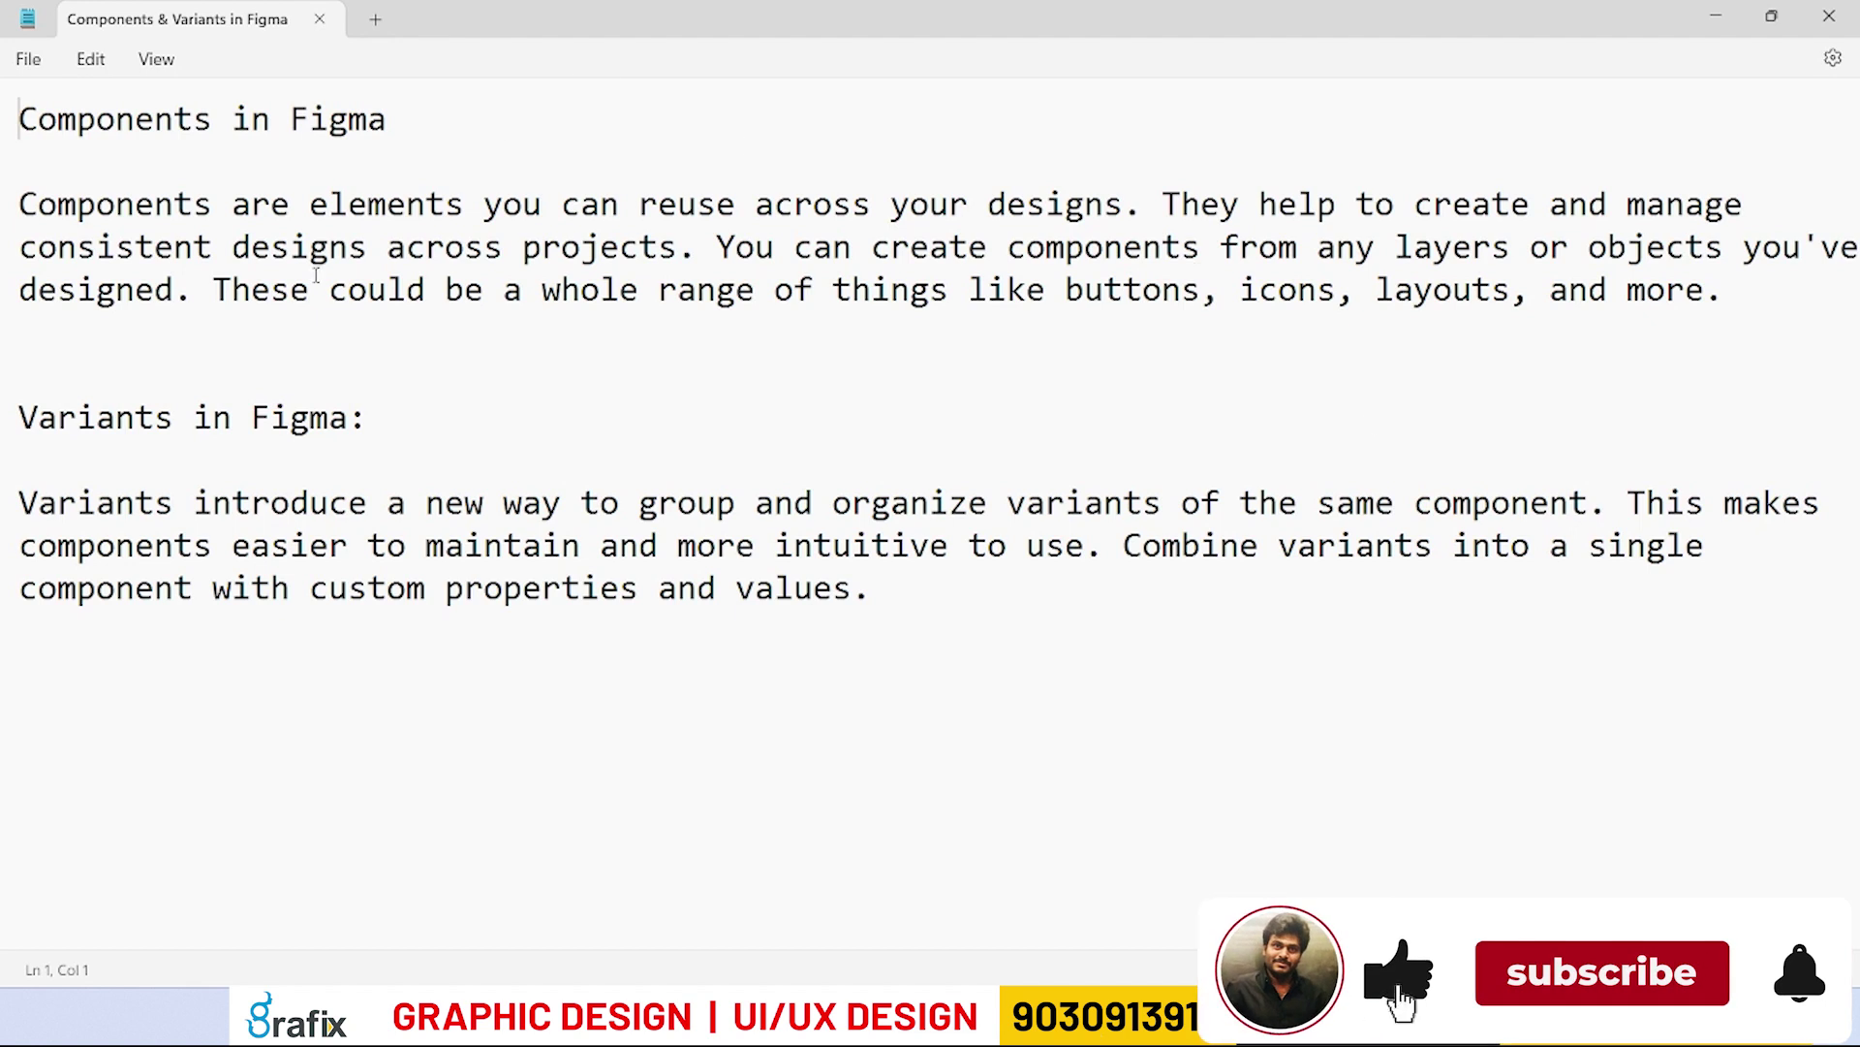
Step: Add three blank lines between the components paragraph and the "Variants in Figma:" heading
drag(1723, 291, 475, 129)
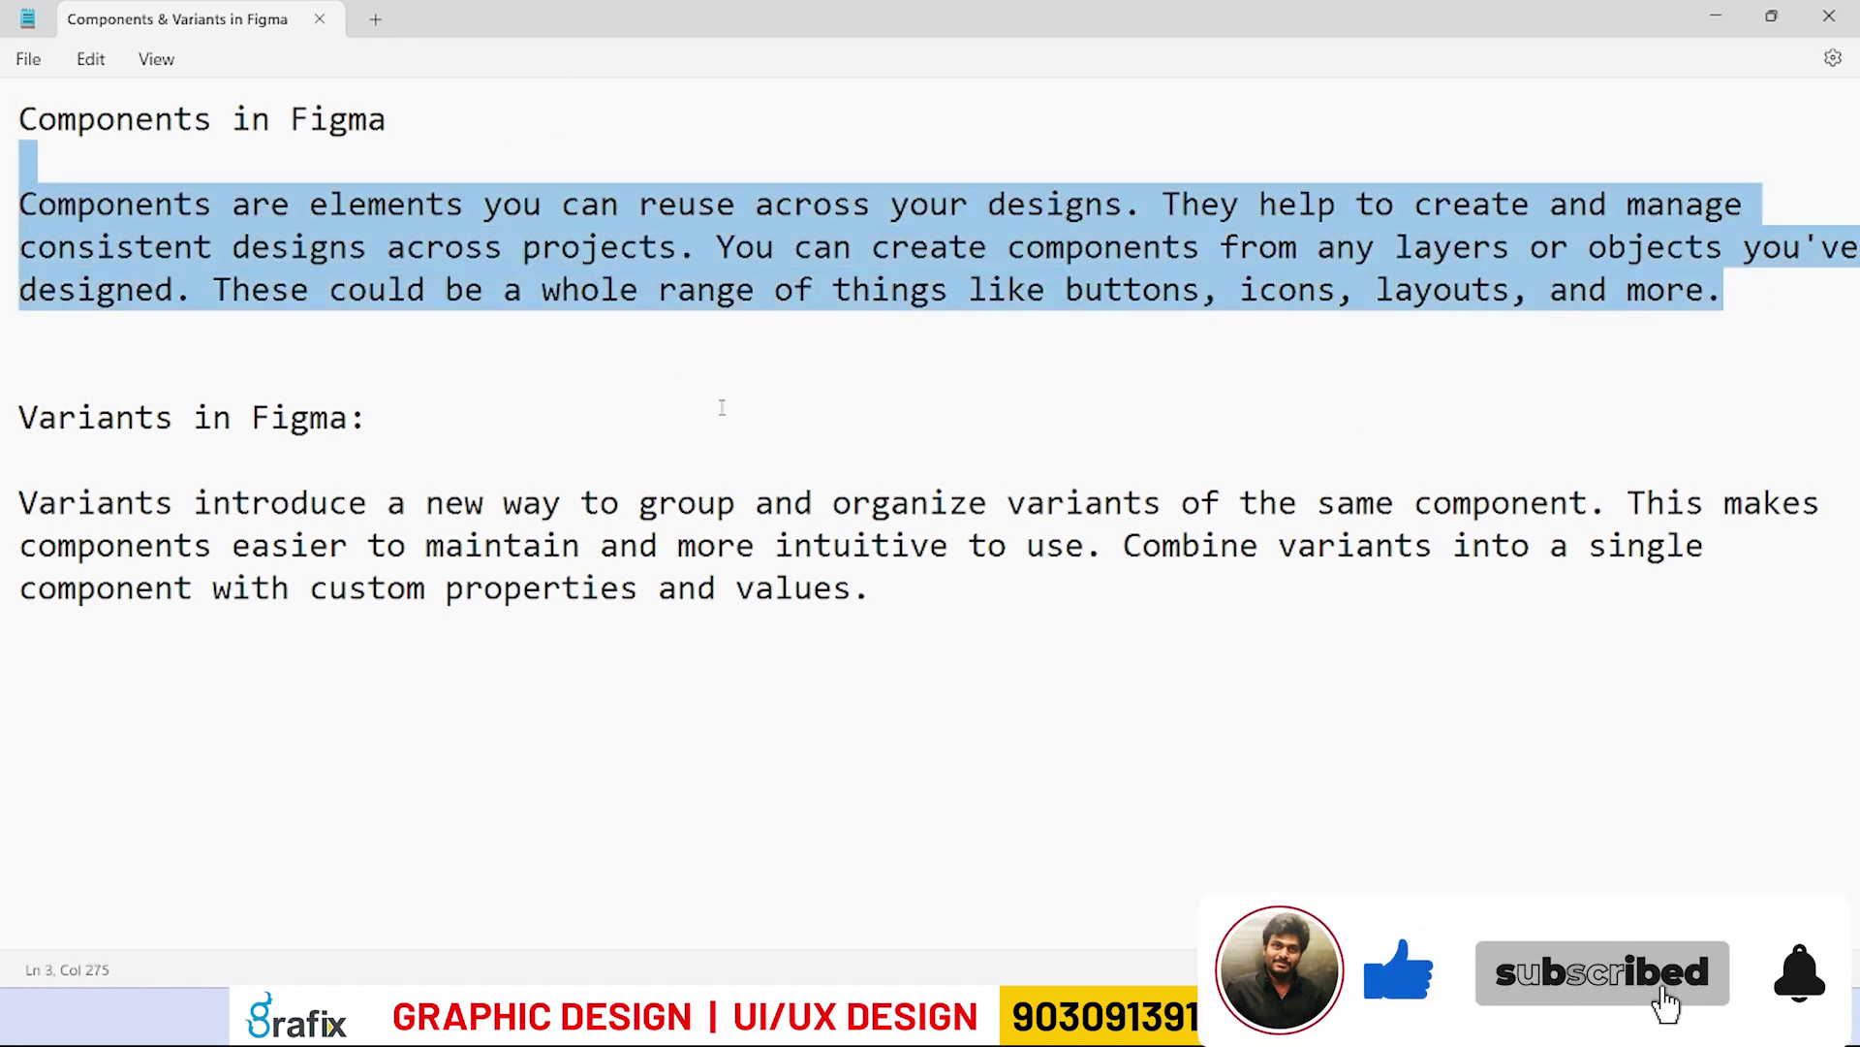
click(706, 374)
key(Return)
key(Return)
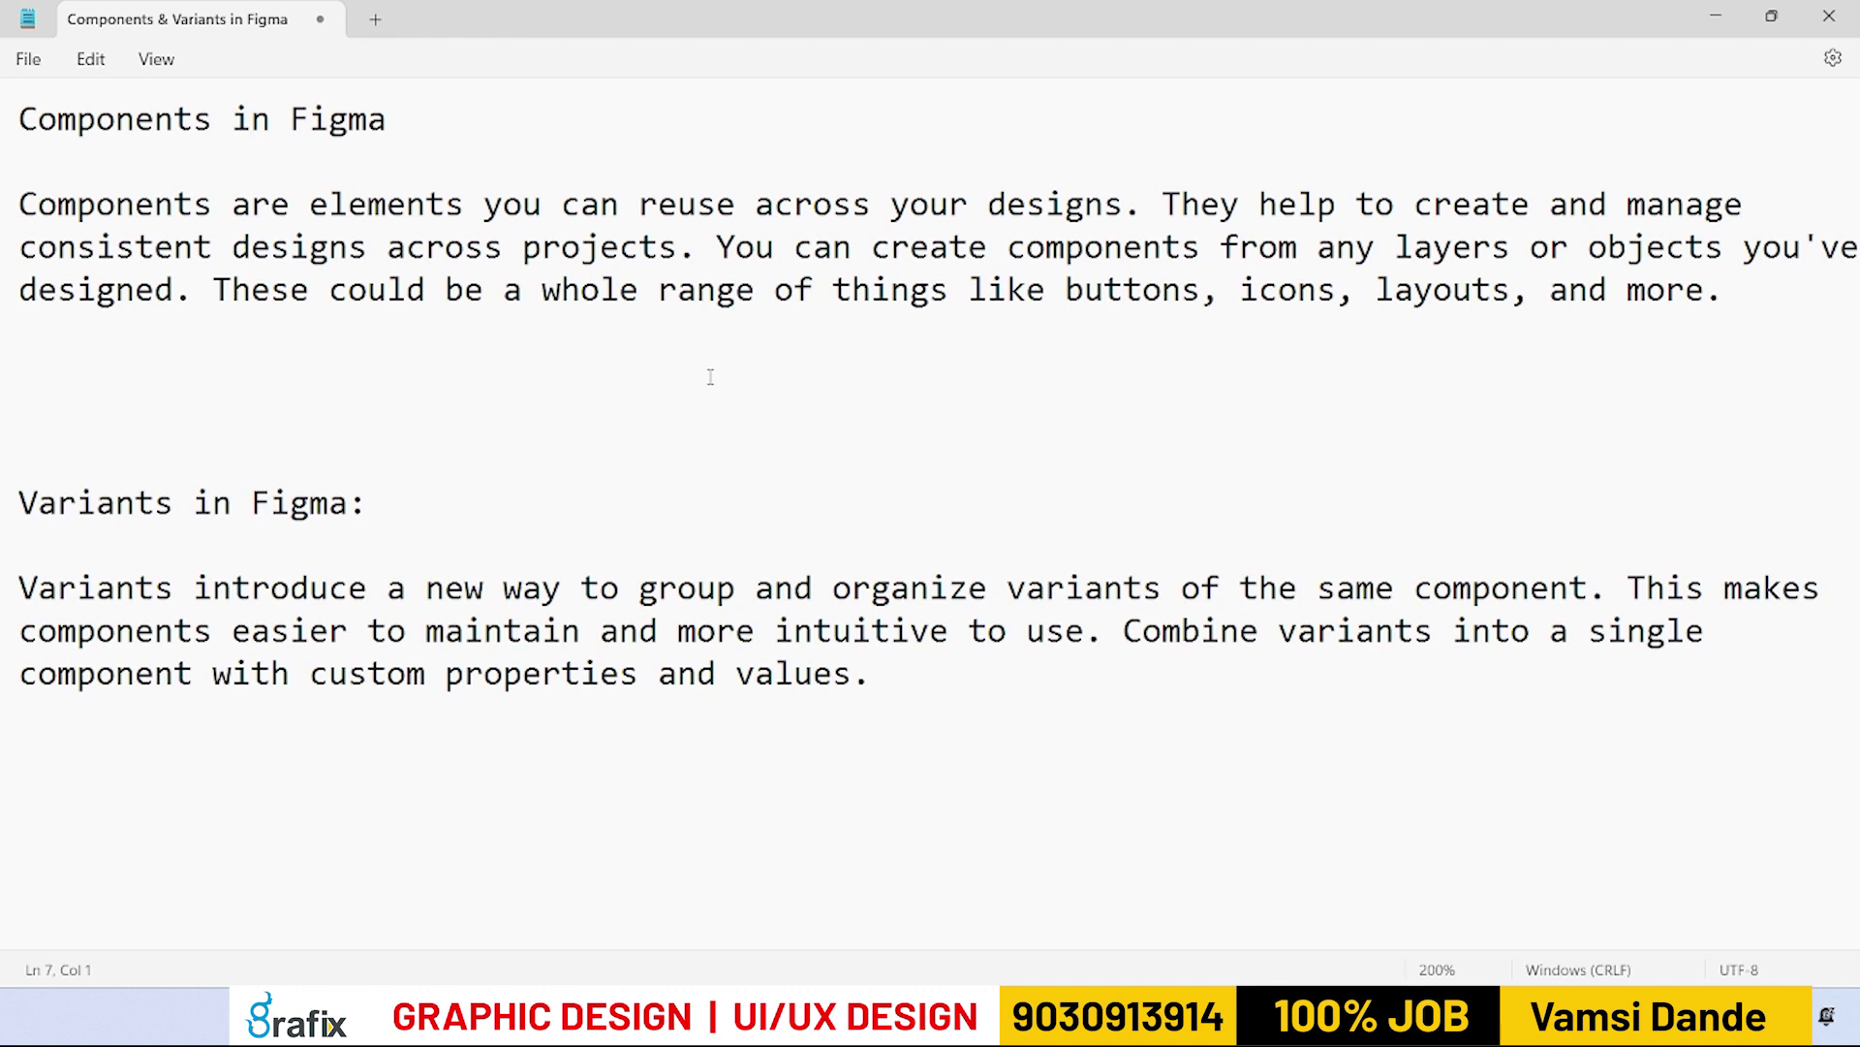
click(527, 371)
key(Return)
key(Return)
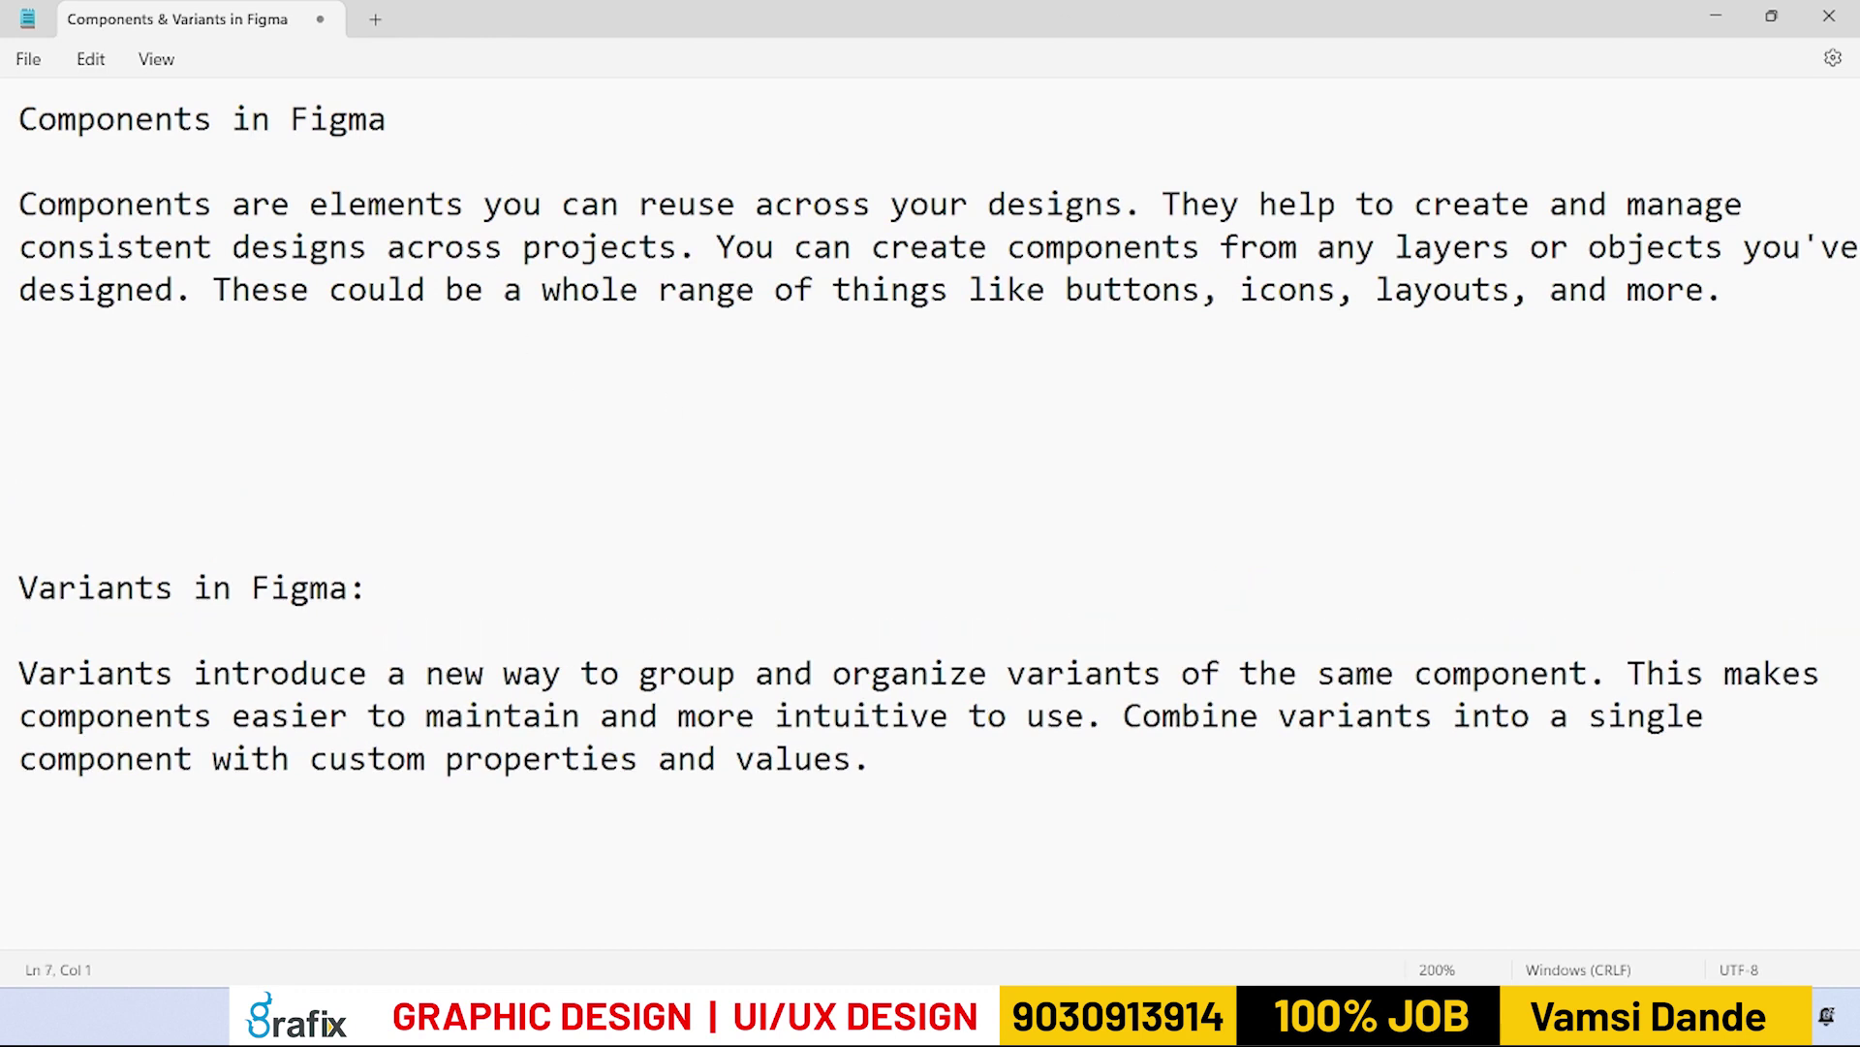
key(BackSpace)
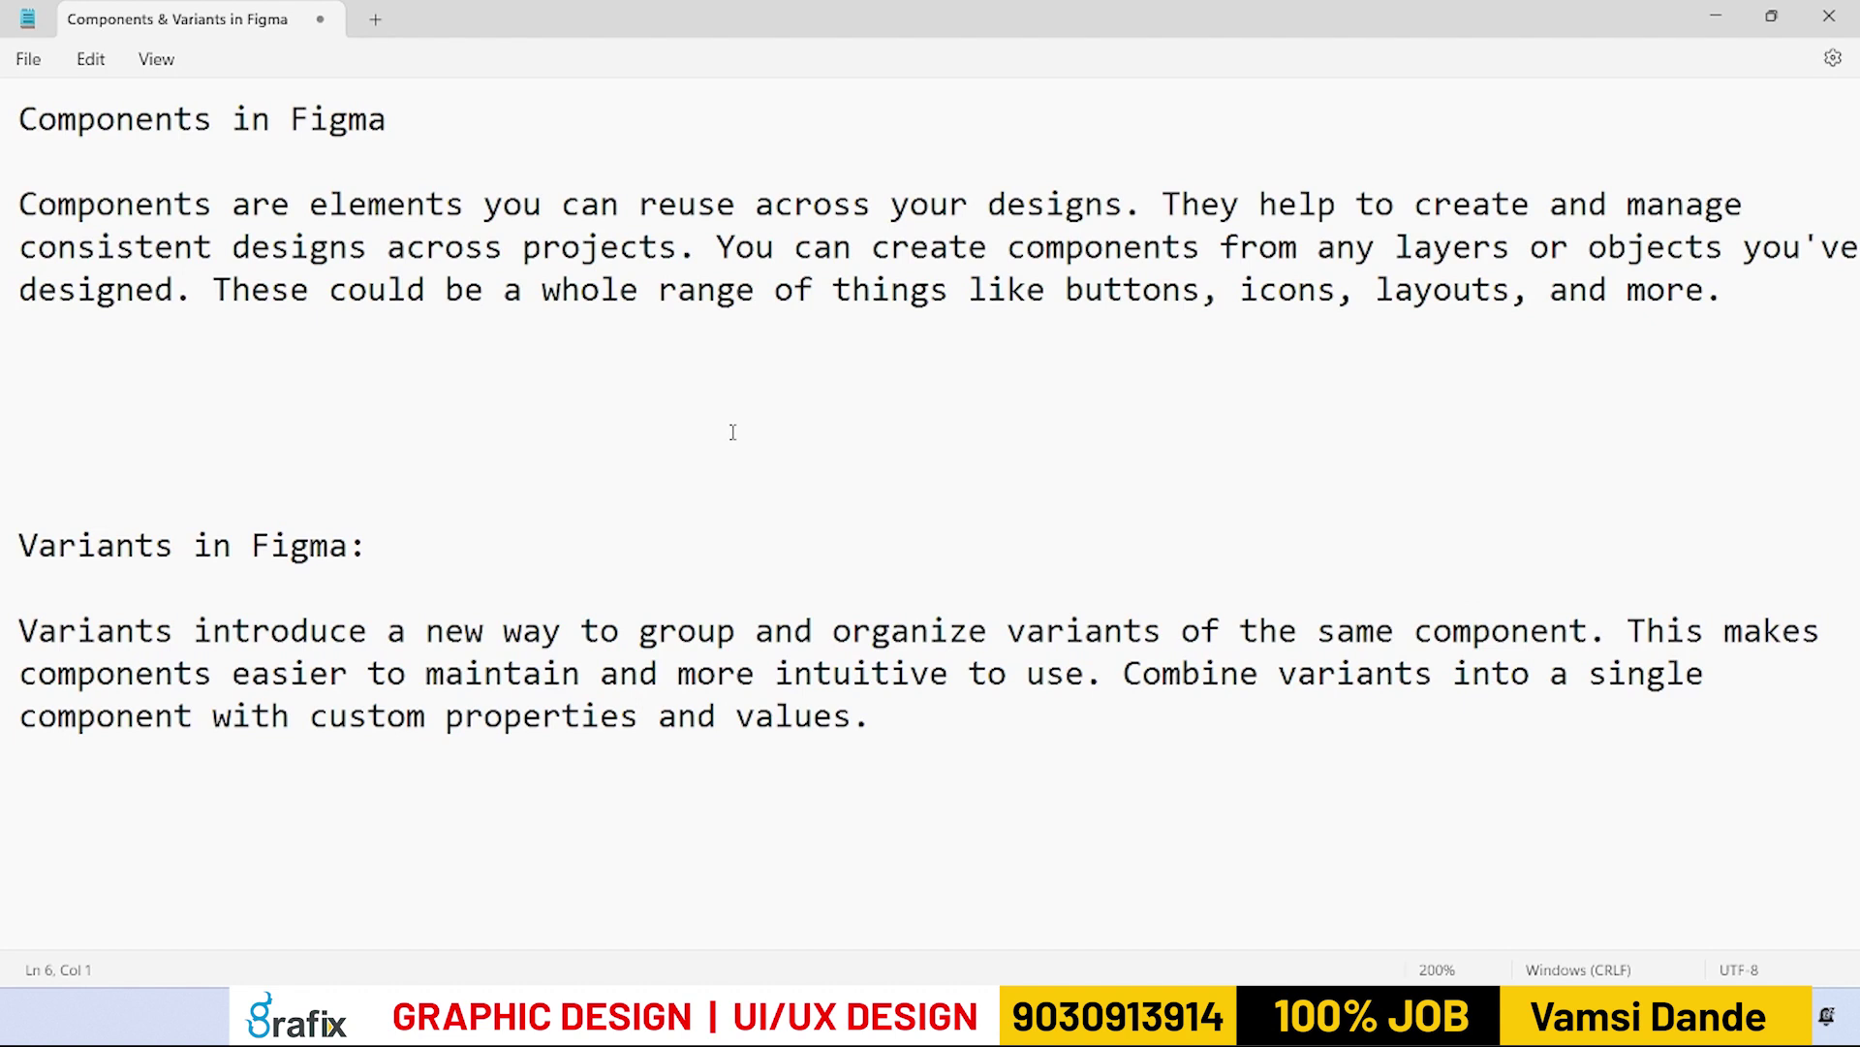
Step: Highlight the components text and the "Variants in Figma:" section of the notes for reading
drag(1653, 340, 19, 106)
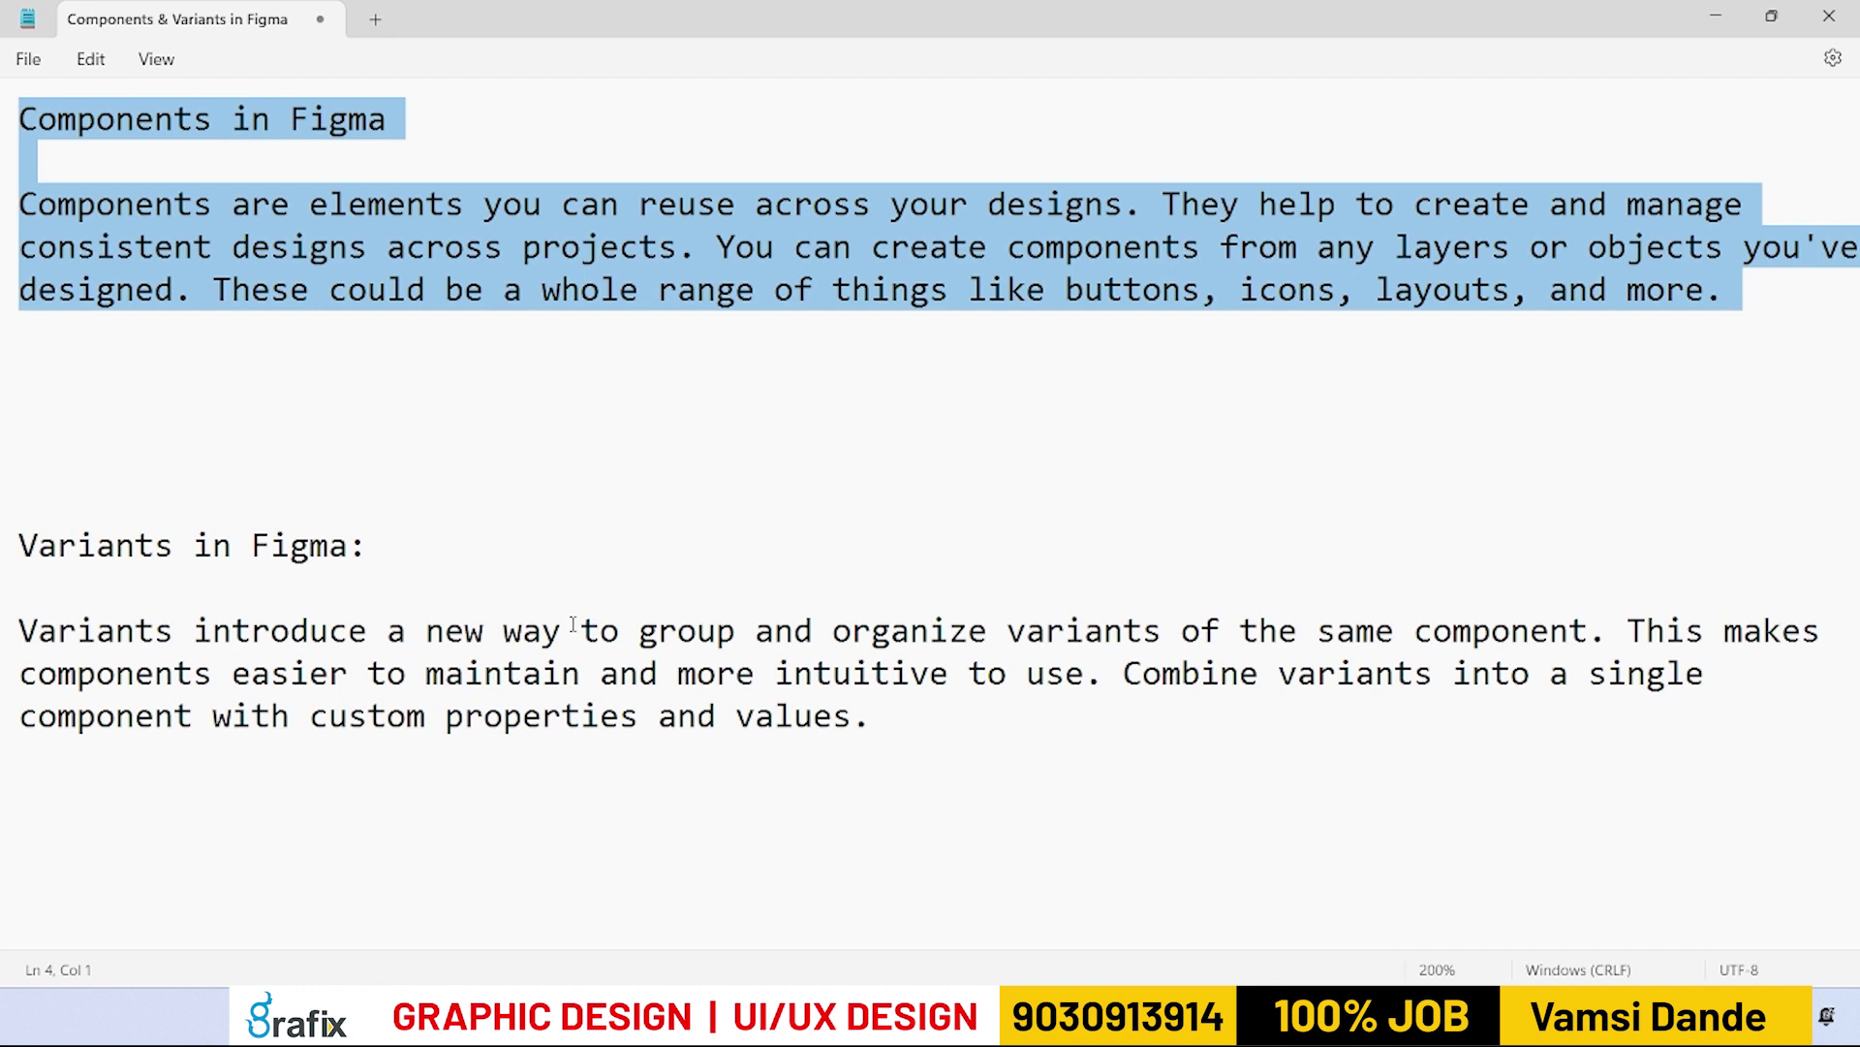
drag(886, 767, 2, 545)
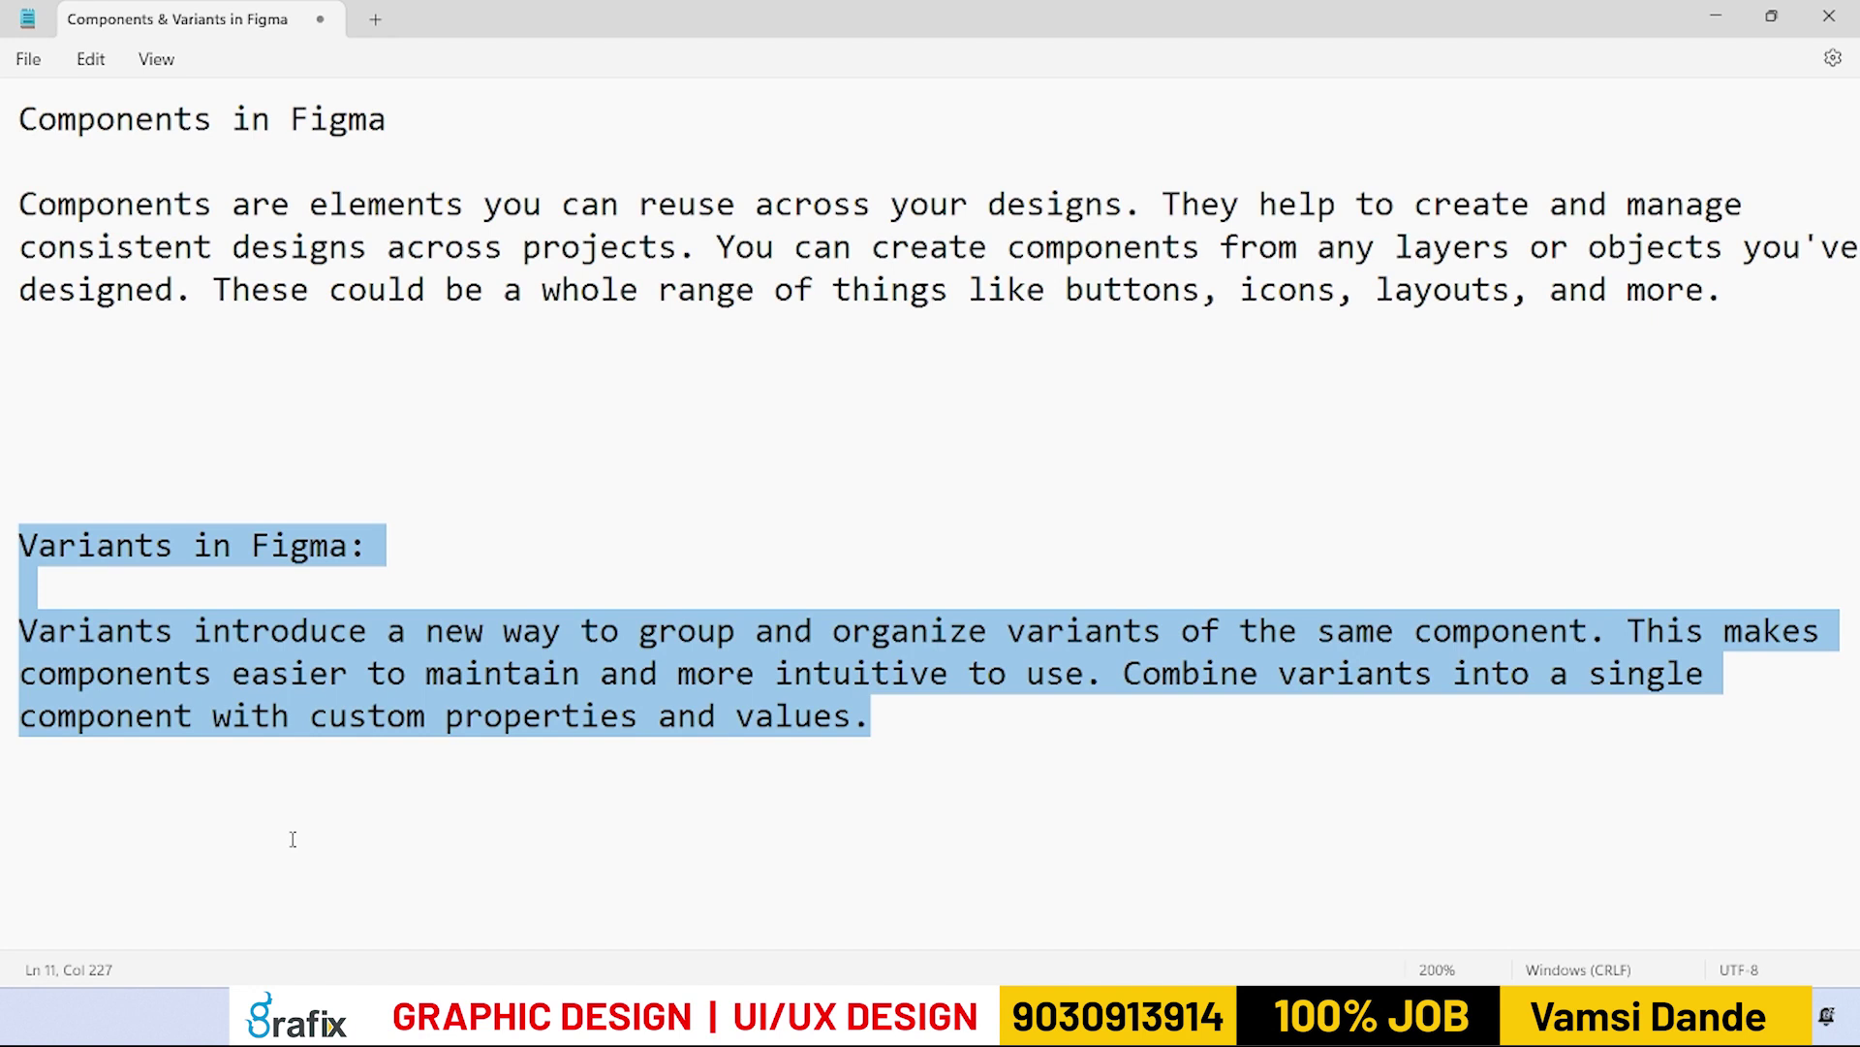
click(901, 833)
drag(926, 791, 5, 545)
Step: Switch to Figma and combine the four heart components as variants of one component set
key(alt+Tab)
drag(684, 253, 752, 846)
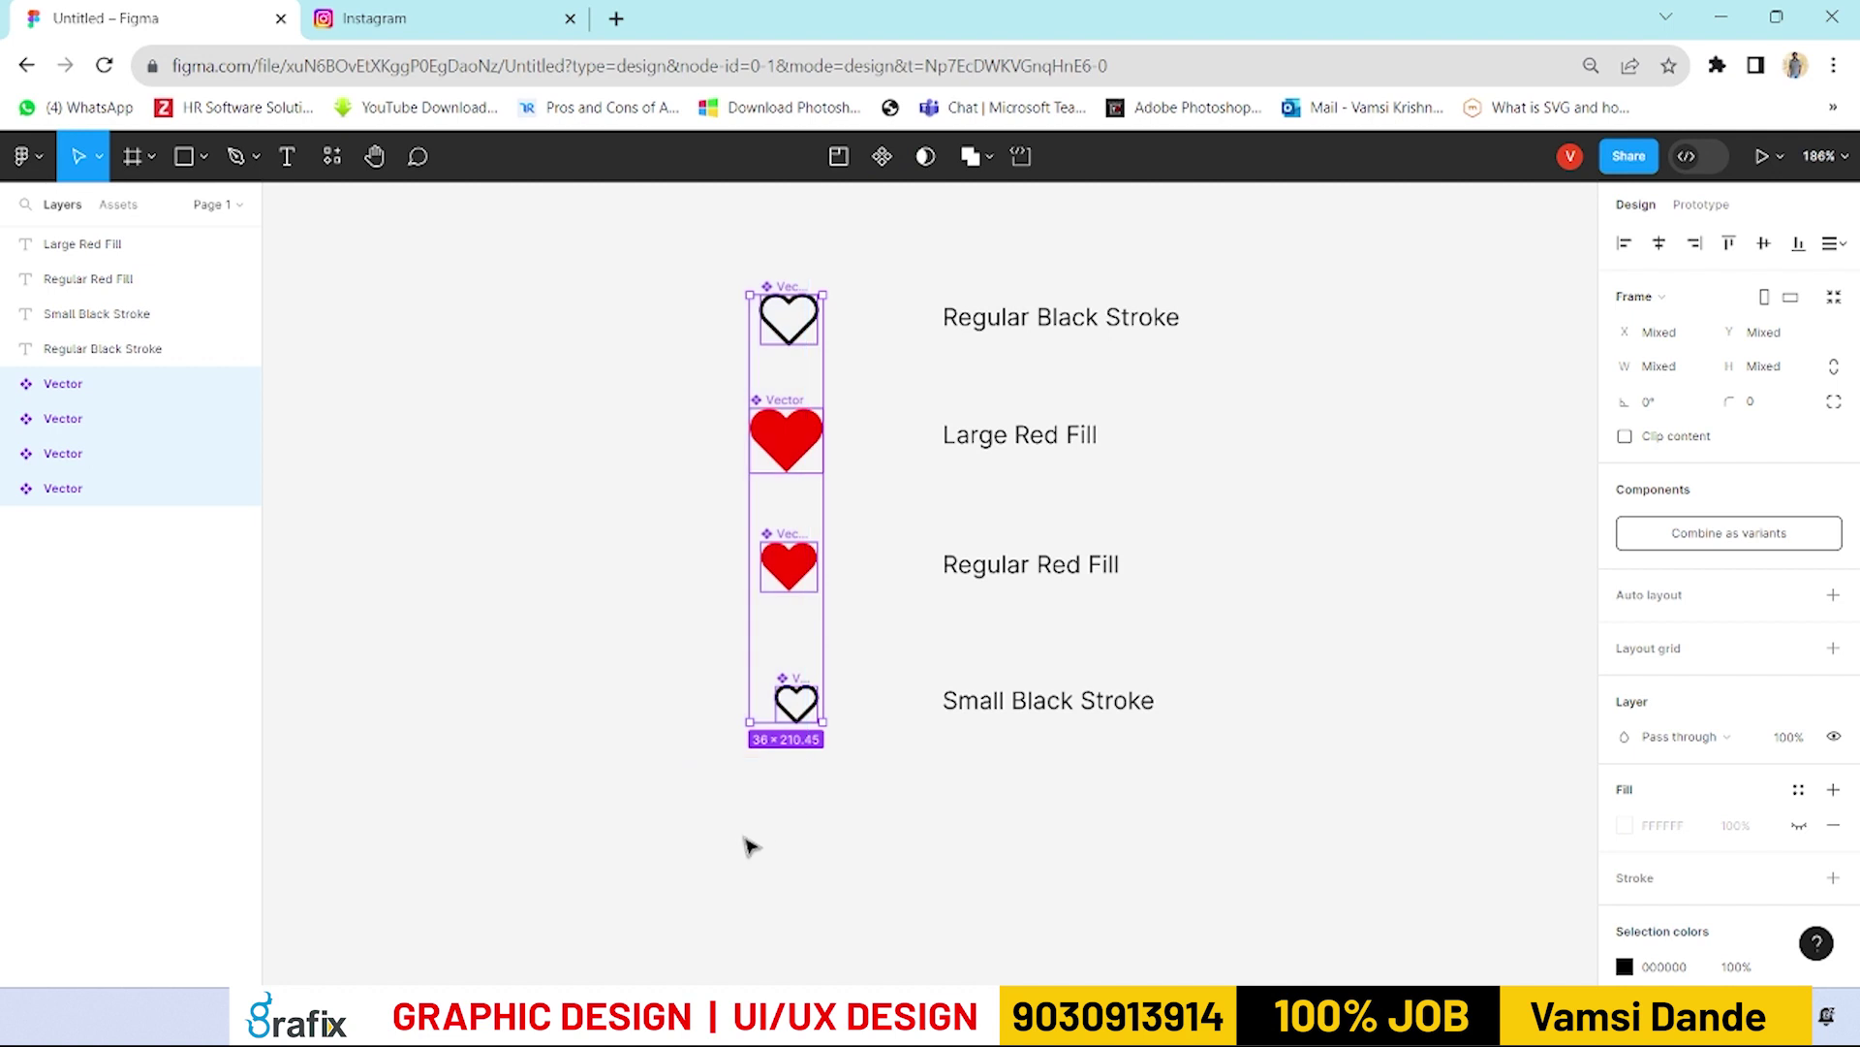
click(1745, 550)
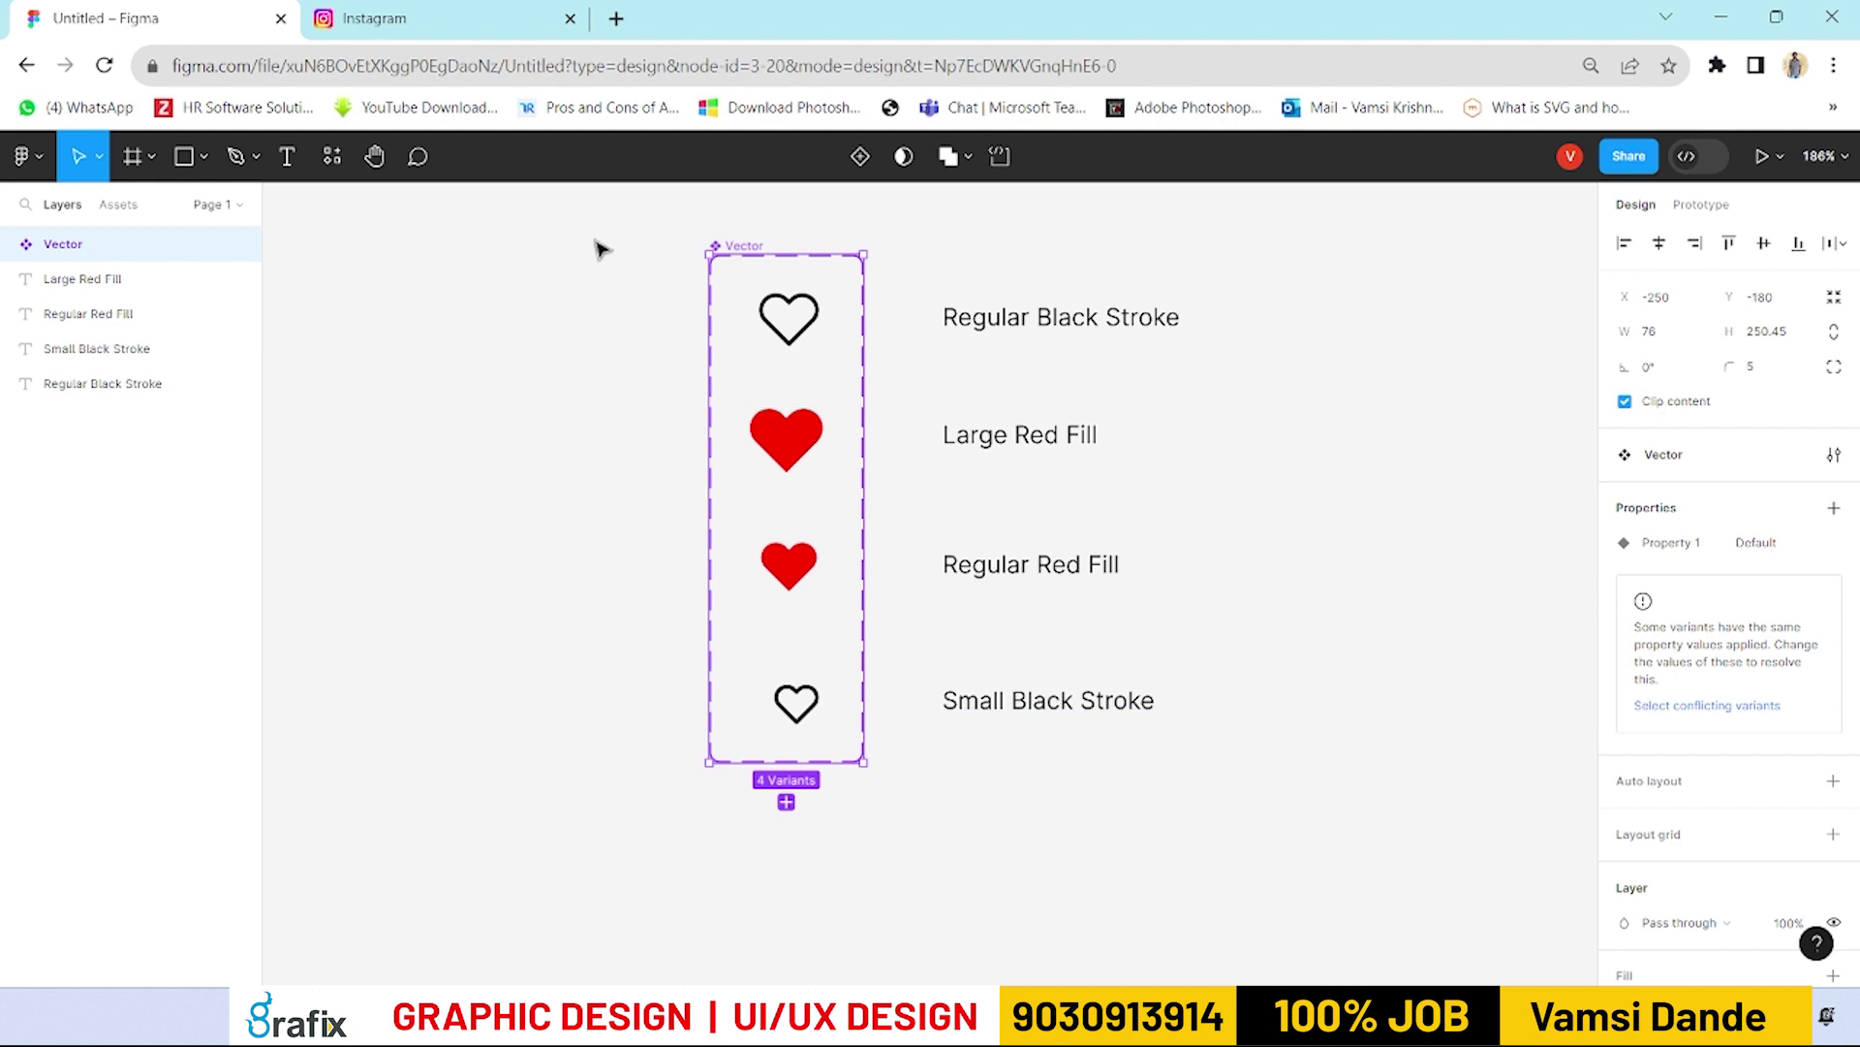
drag(633, 232, 832, 814)
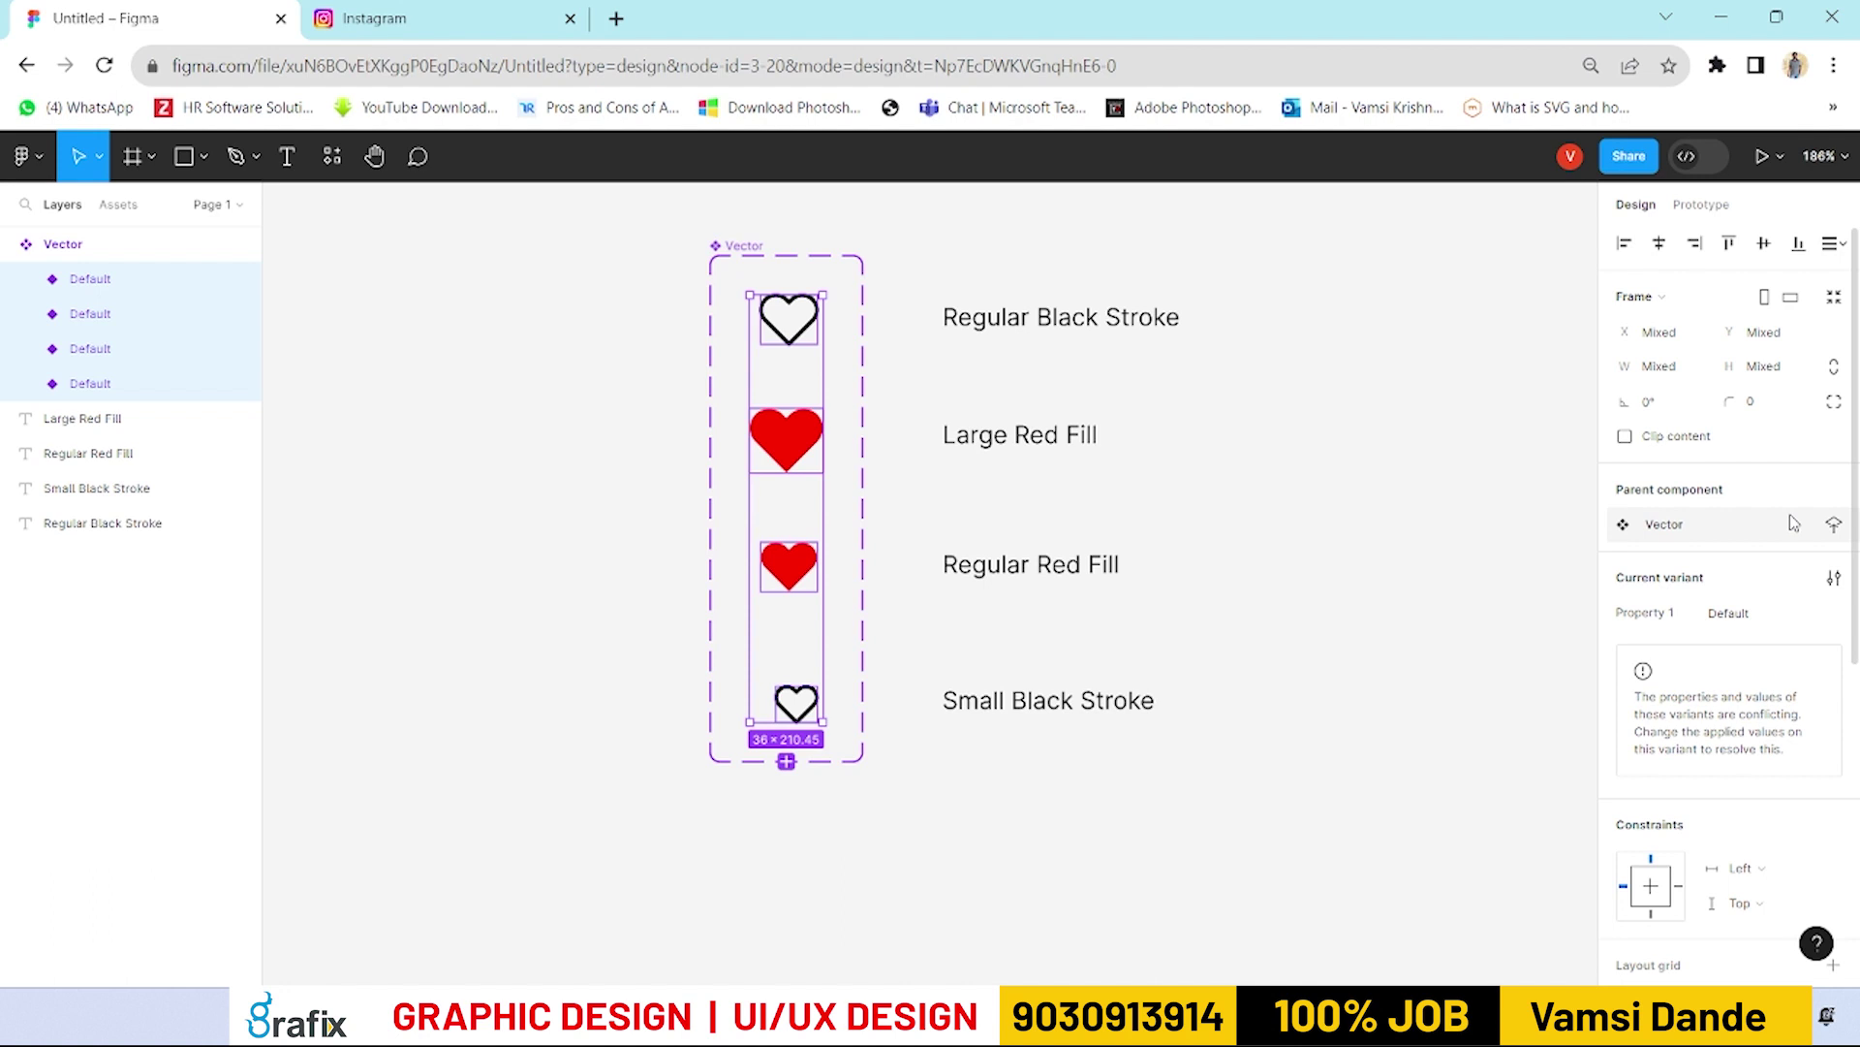
key(alt+Tab)
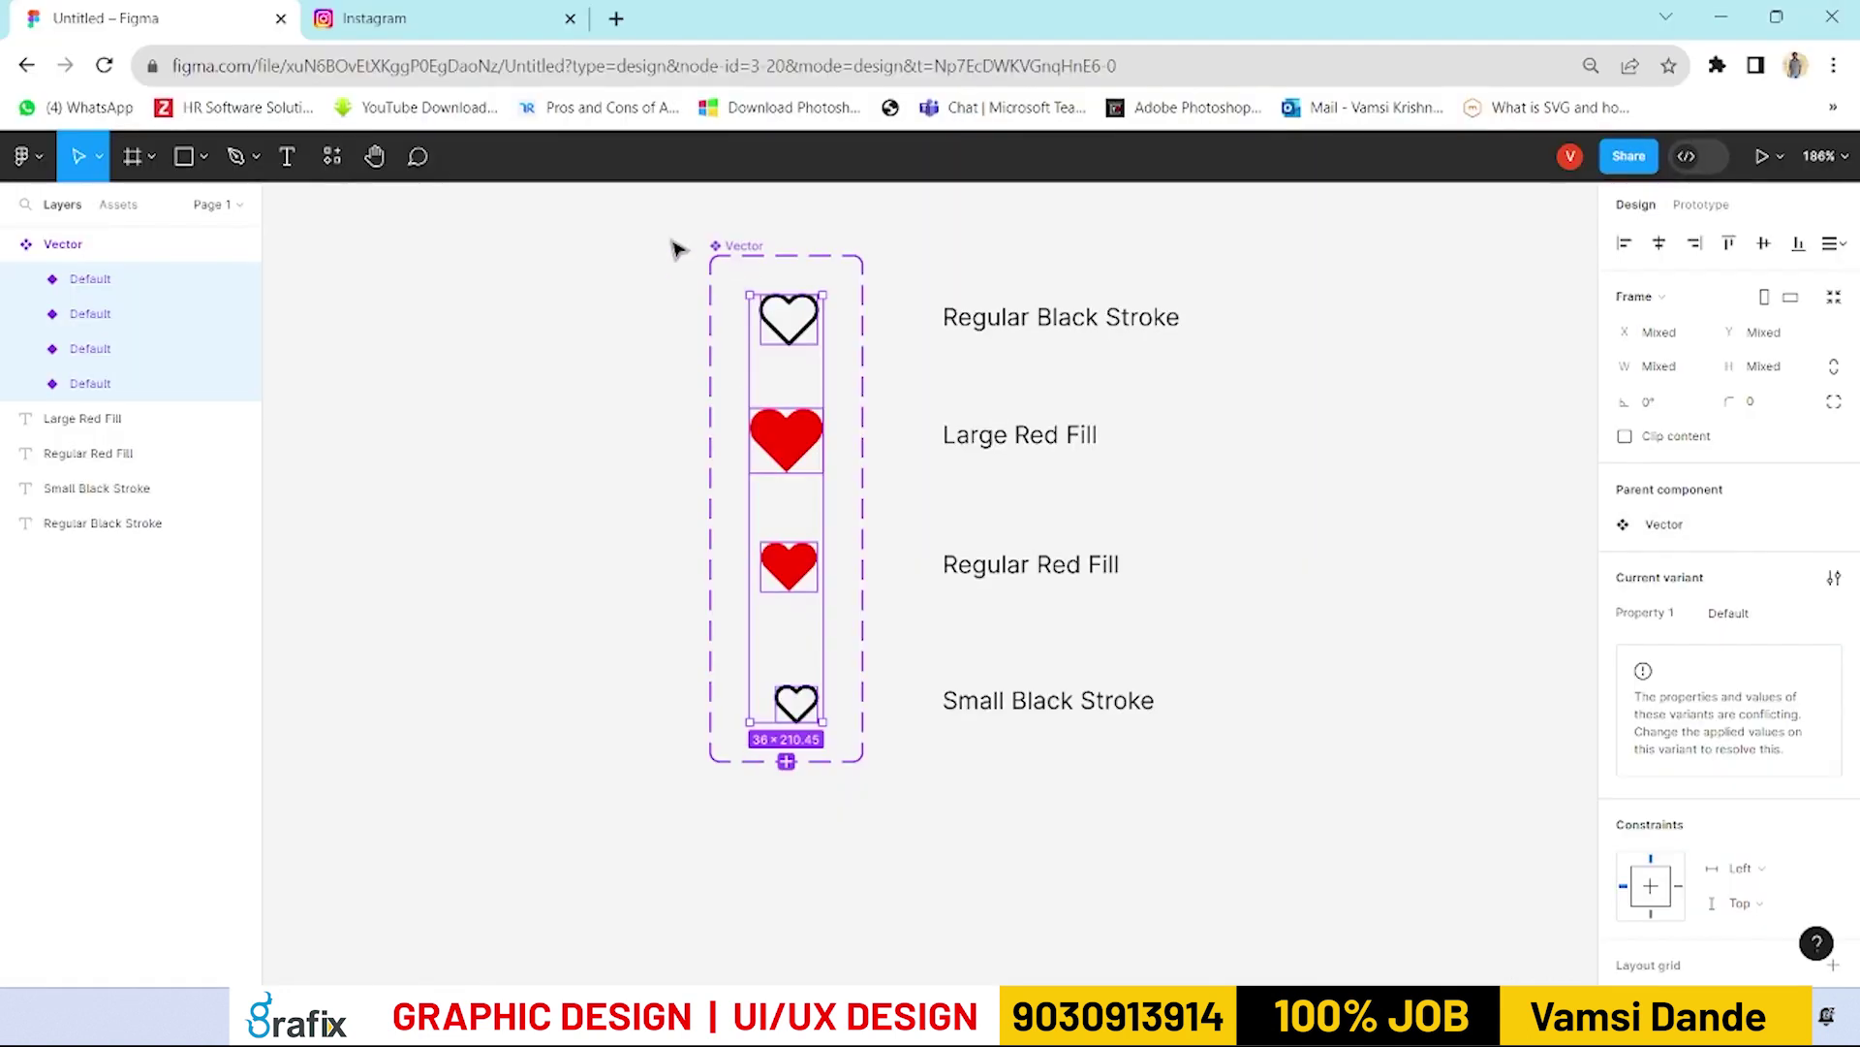
drag(669, 233, 866, 821)
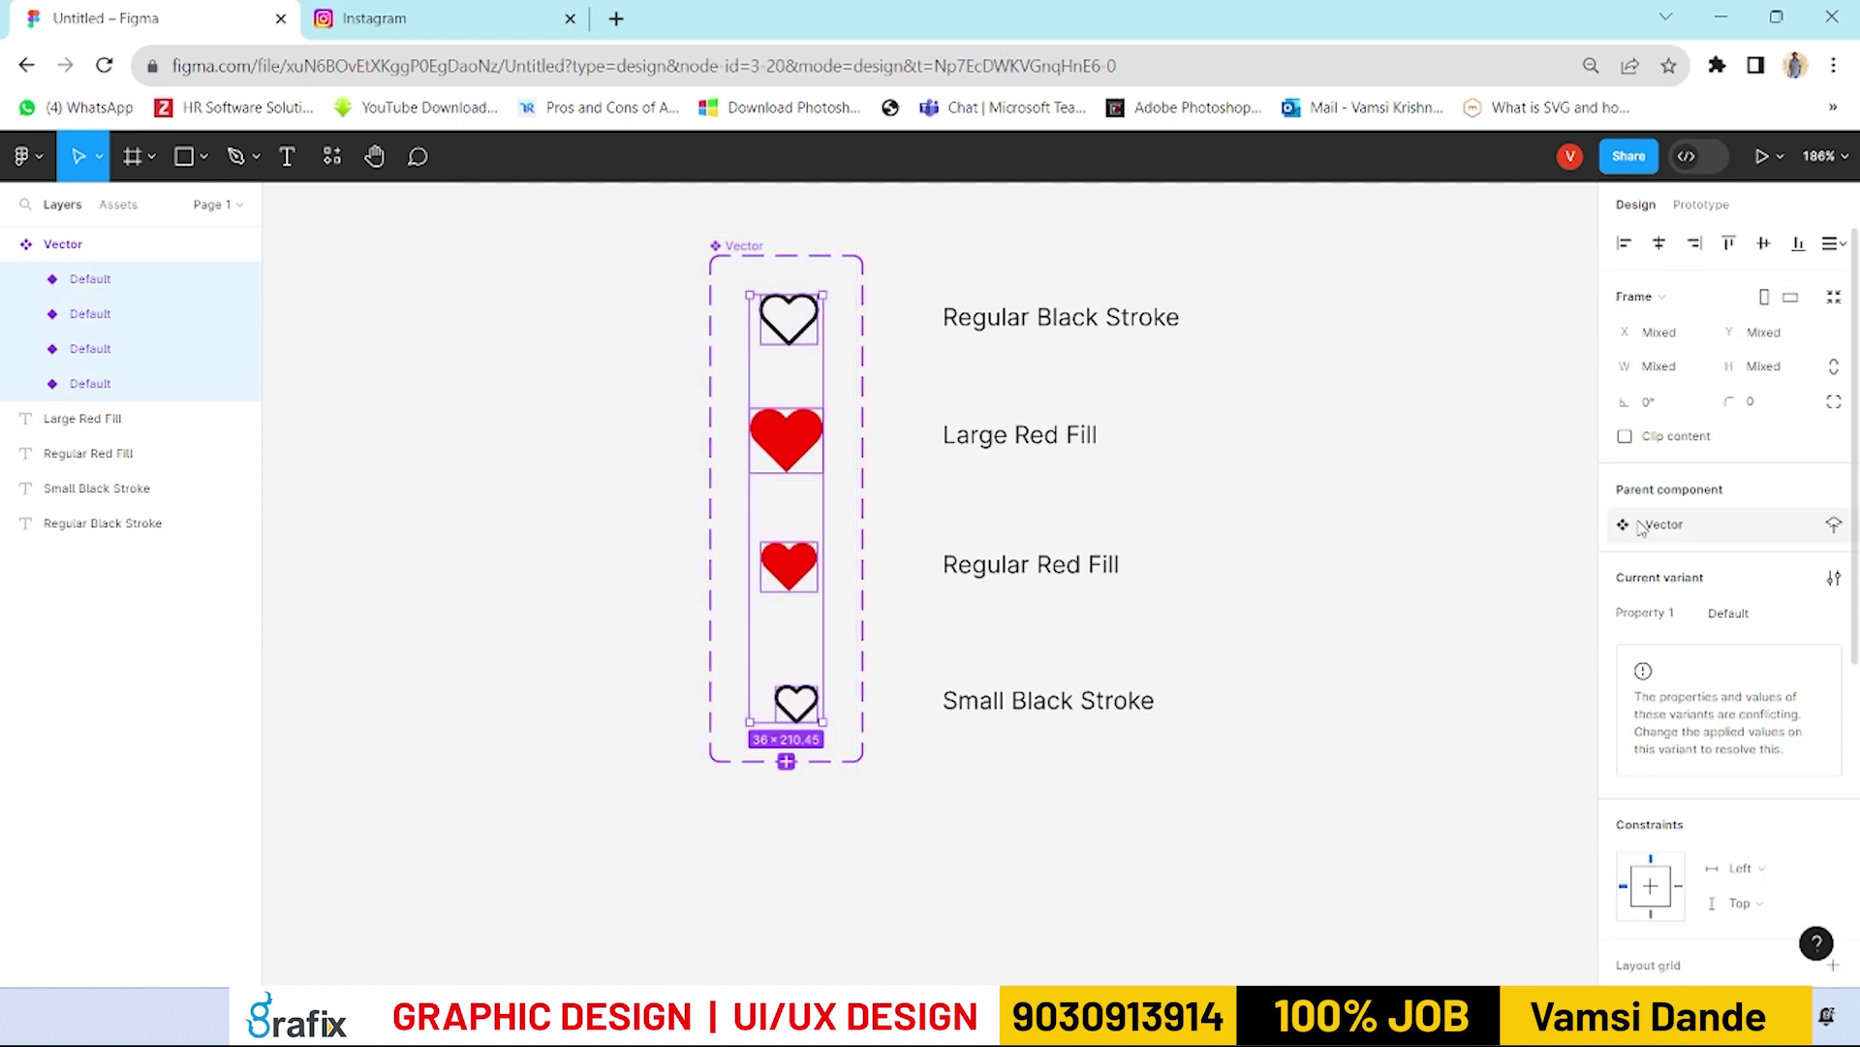
click(1183, 801)
Step: Prototype an on-click Change to interaction from the regular black stroke heart to the large red heart, using Smart animate
click(789, 316)
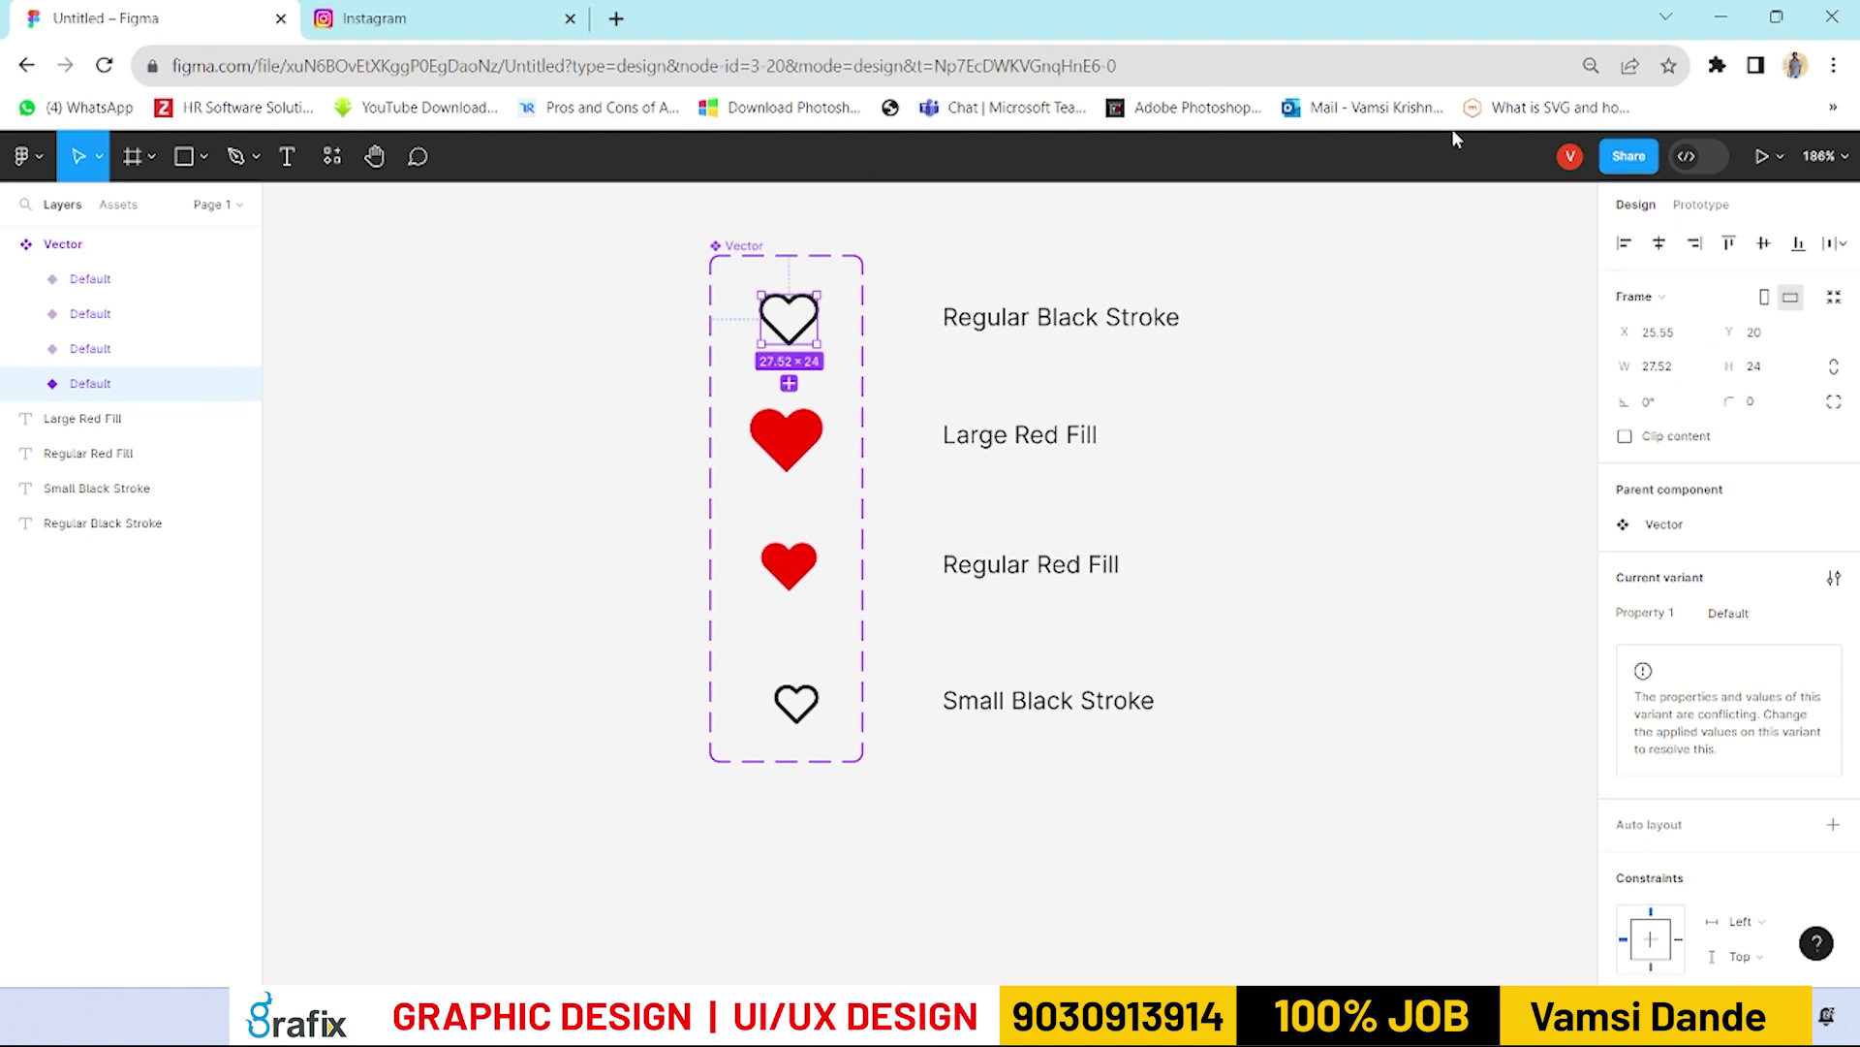
click(1702, 204)
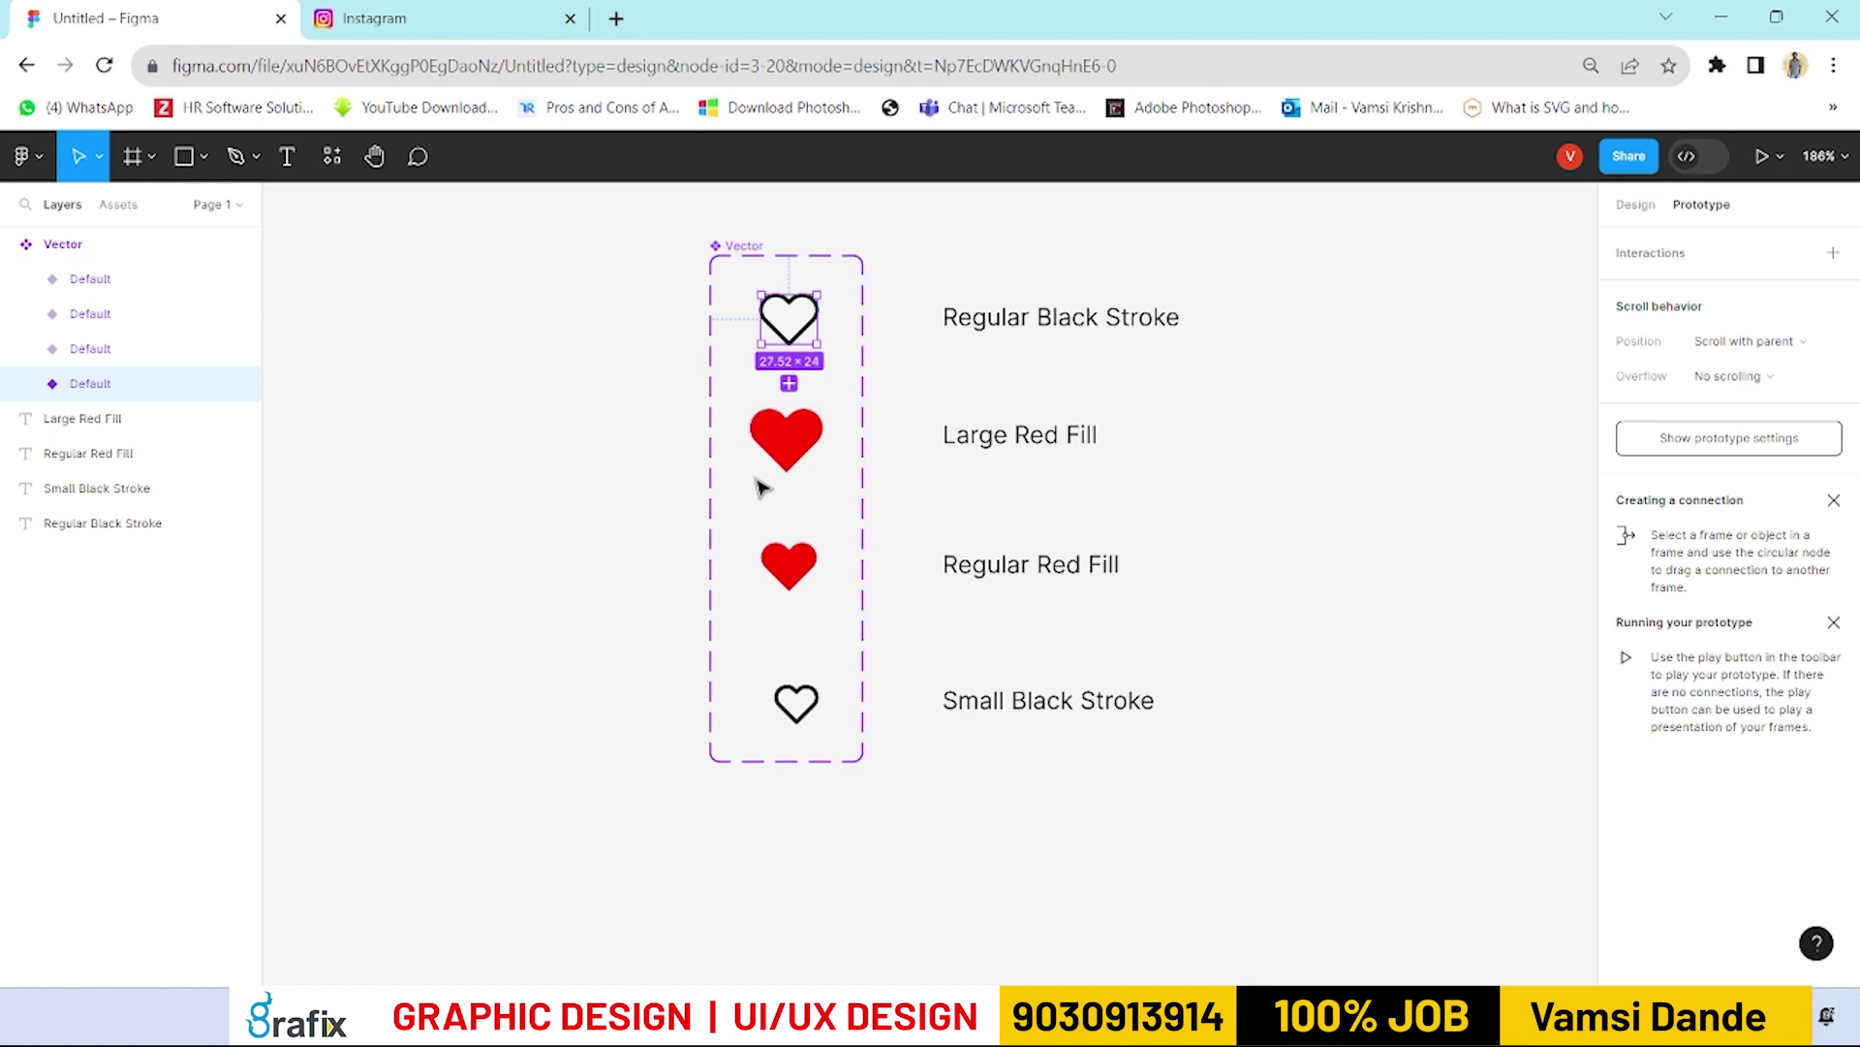
drag(819, 320, 1264, 306)
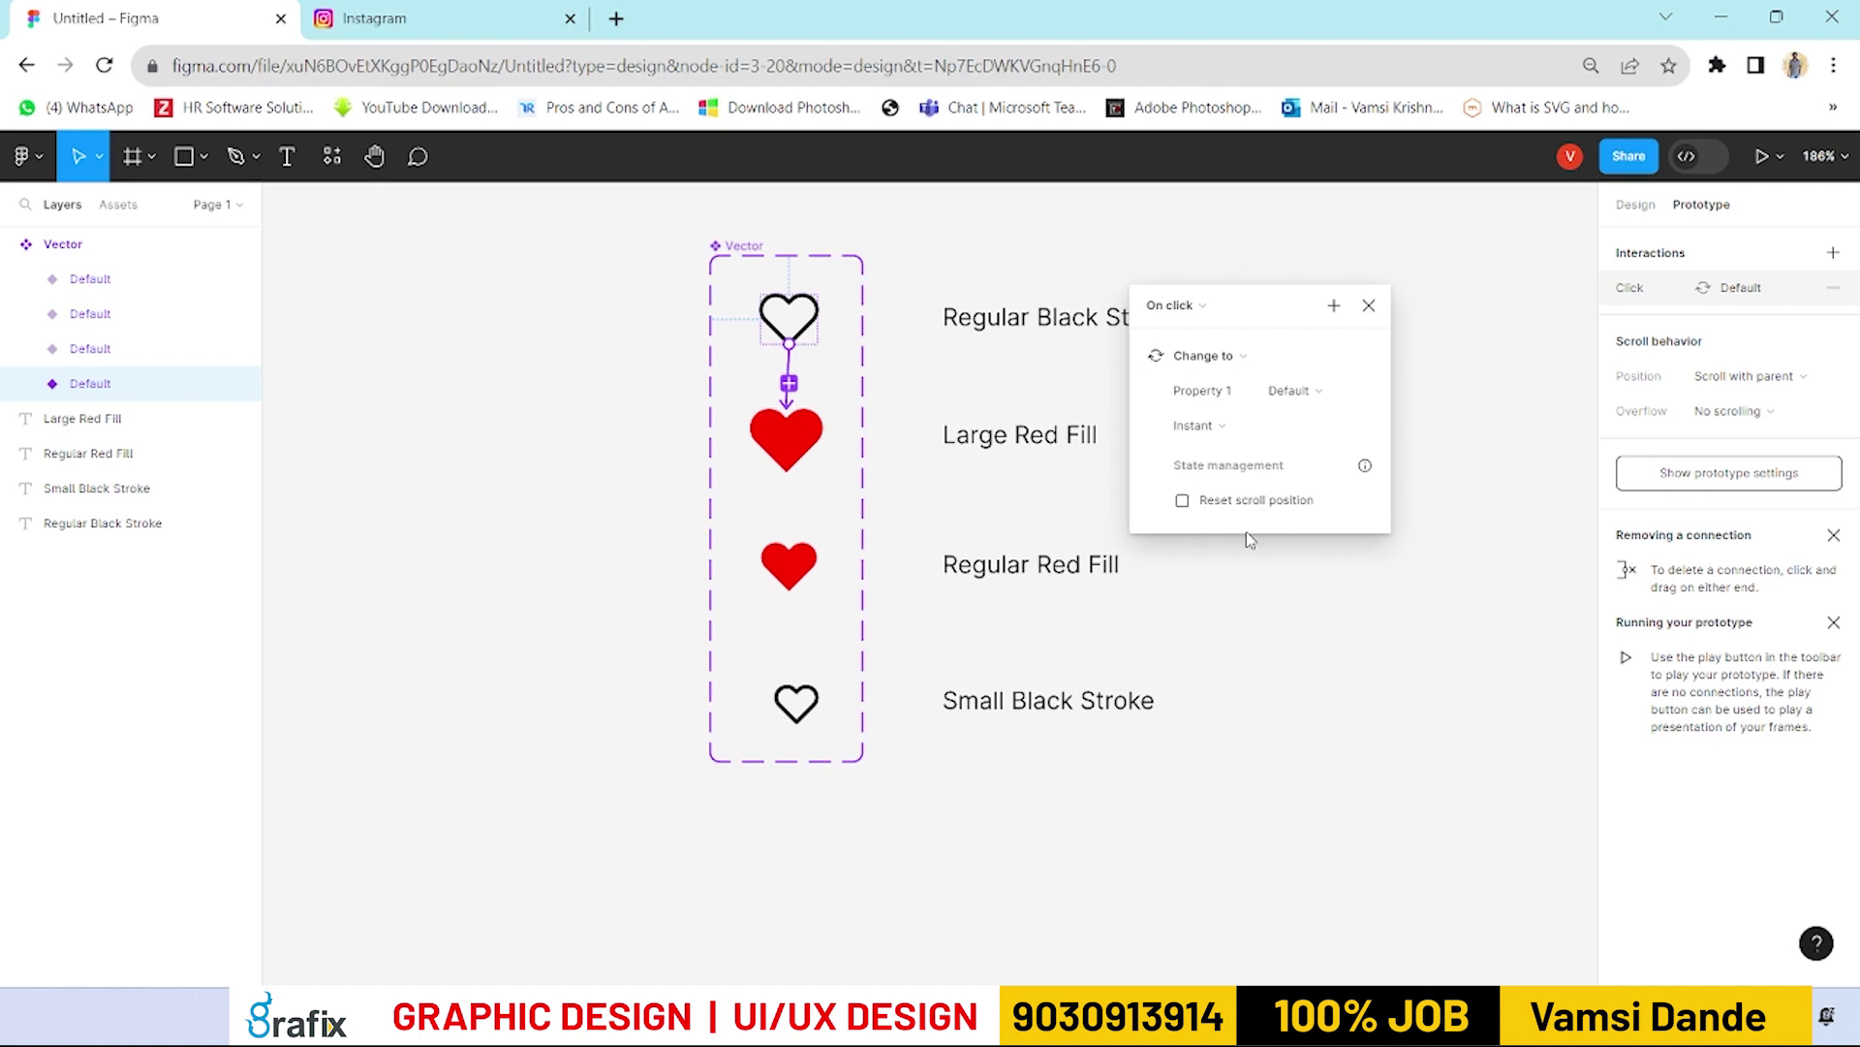
click(1206, 426)
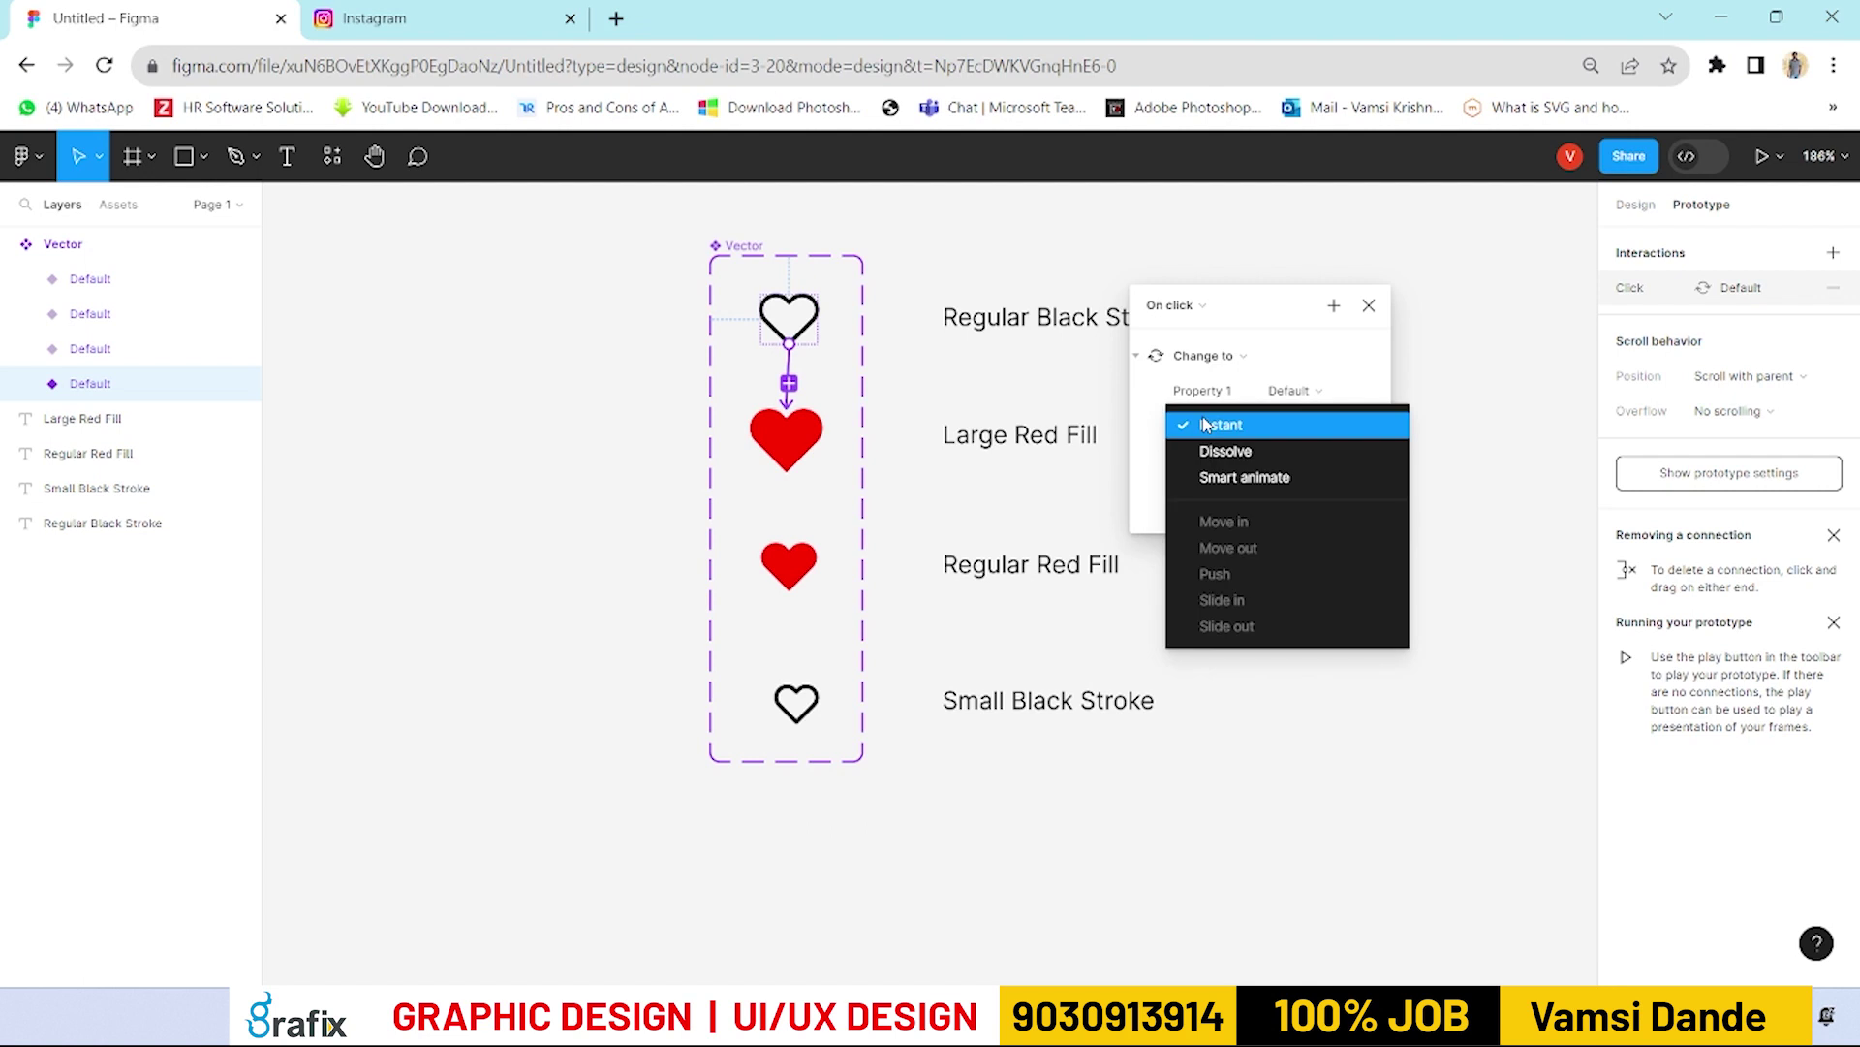
click(1215, 480)
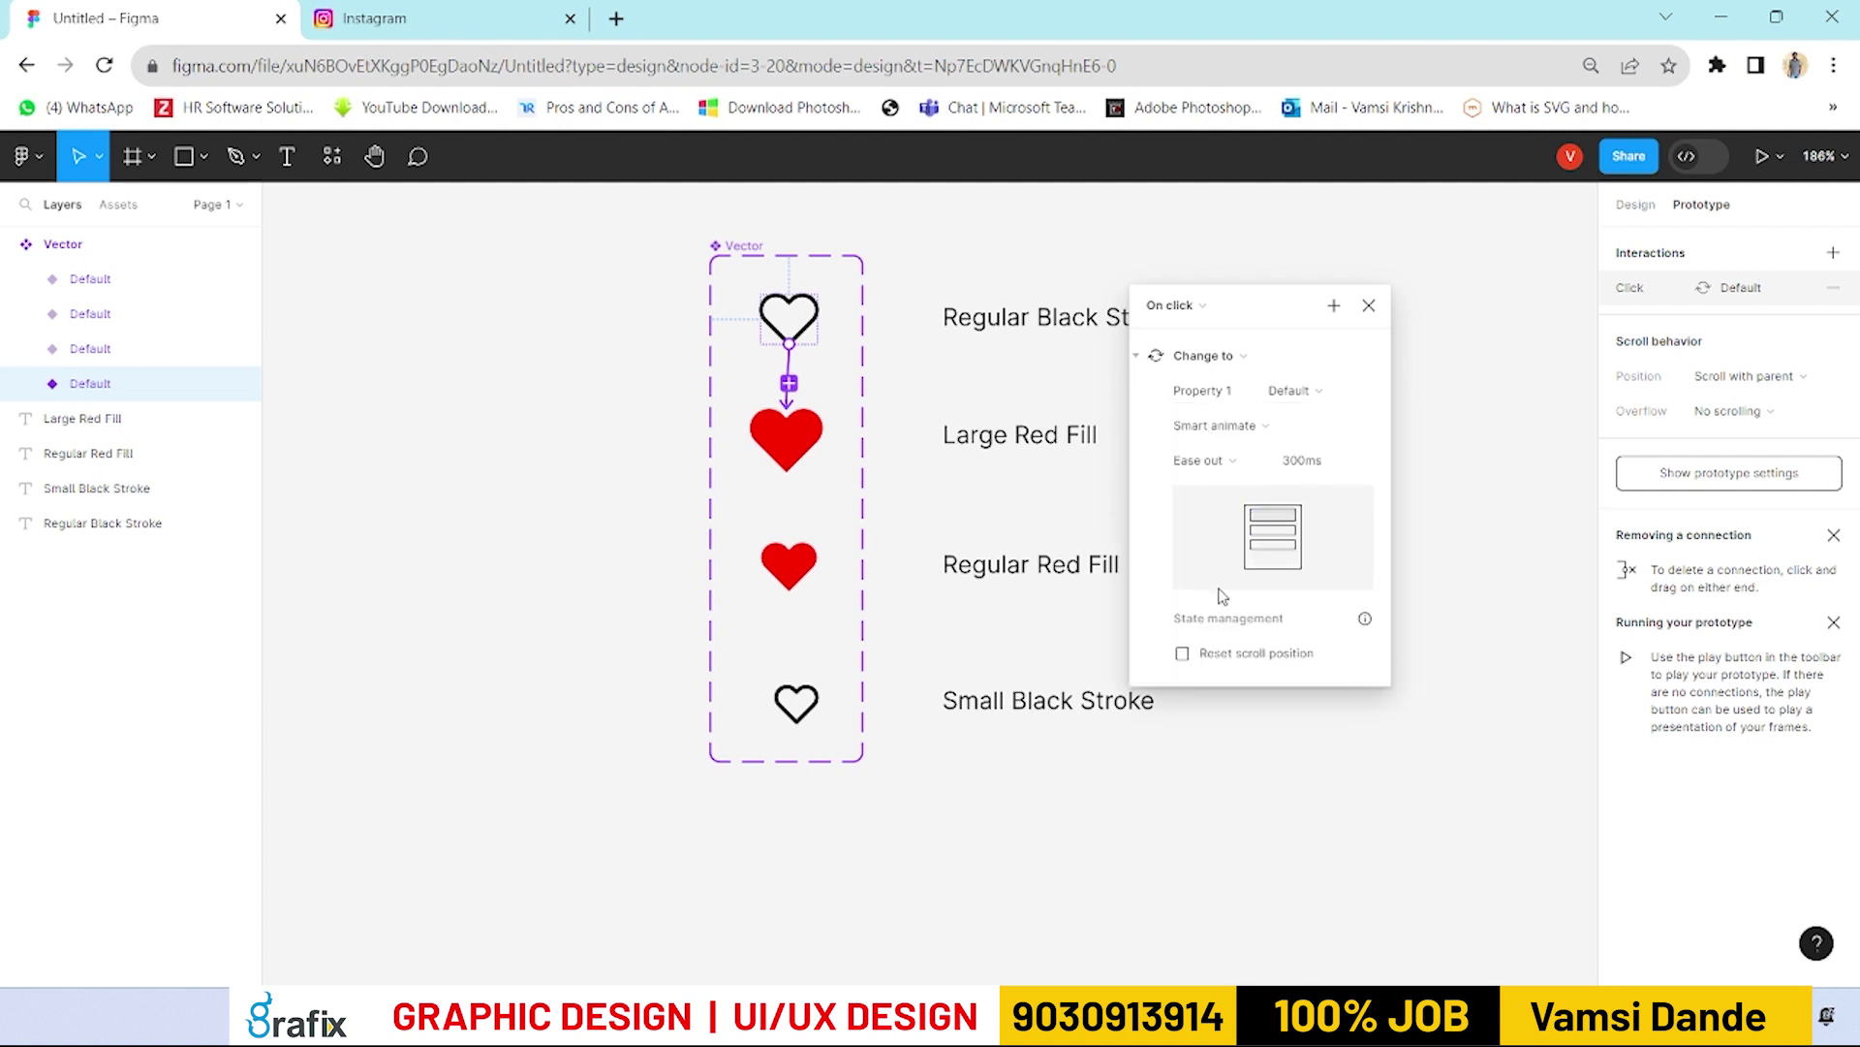
Step: Set the black heart transition's easing to Custom with a duration of 25 ms
click(1211, 461)
click(1248, 488)
click(1356, 469)
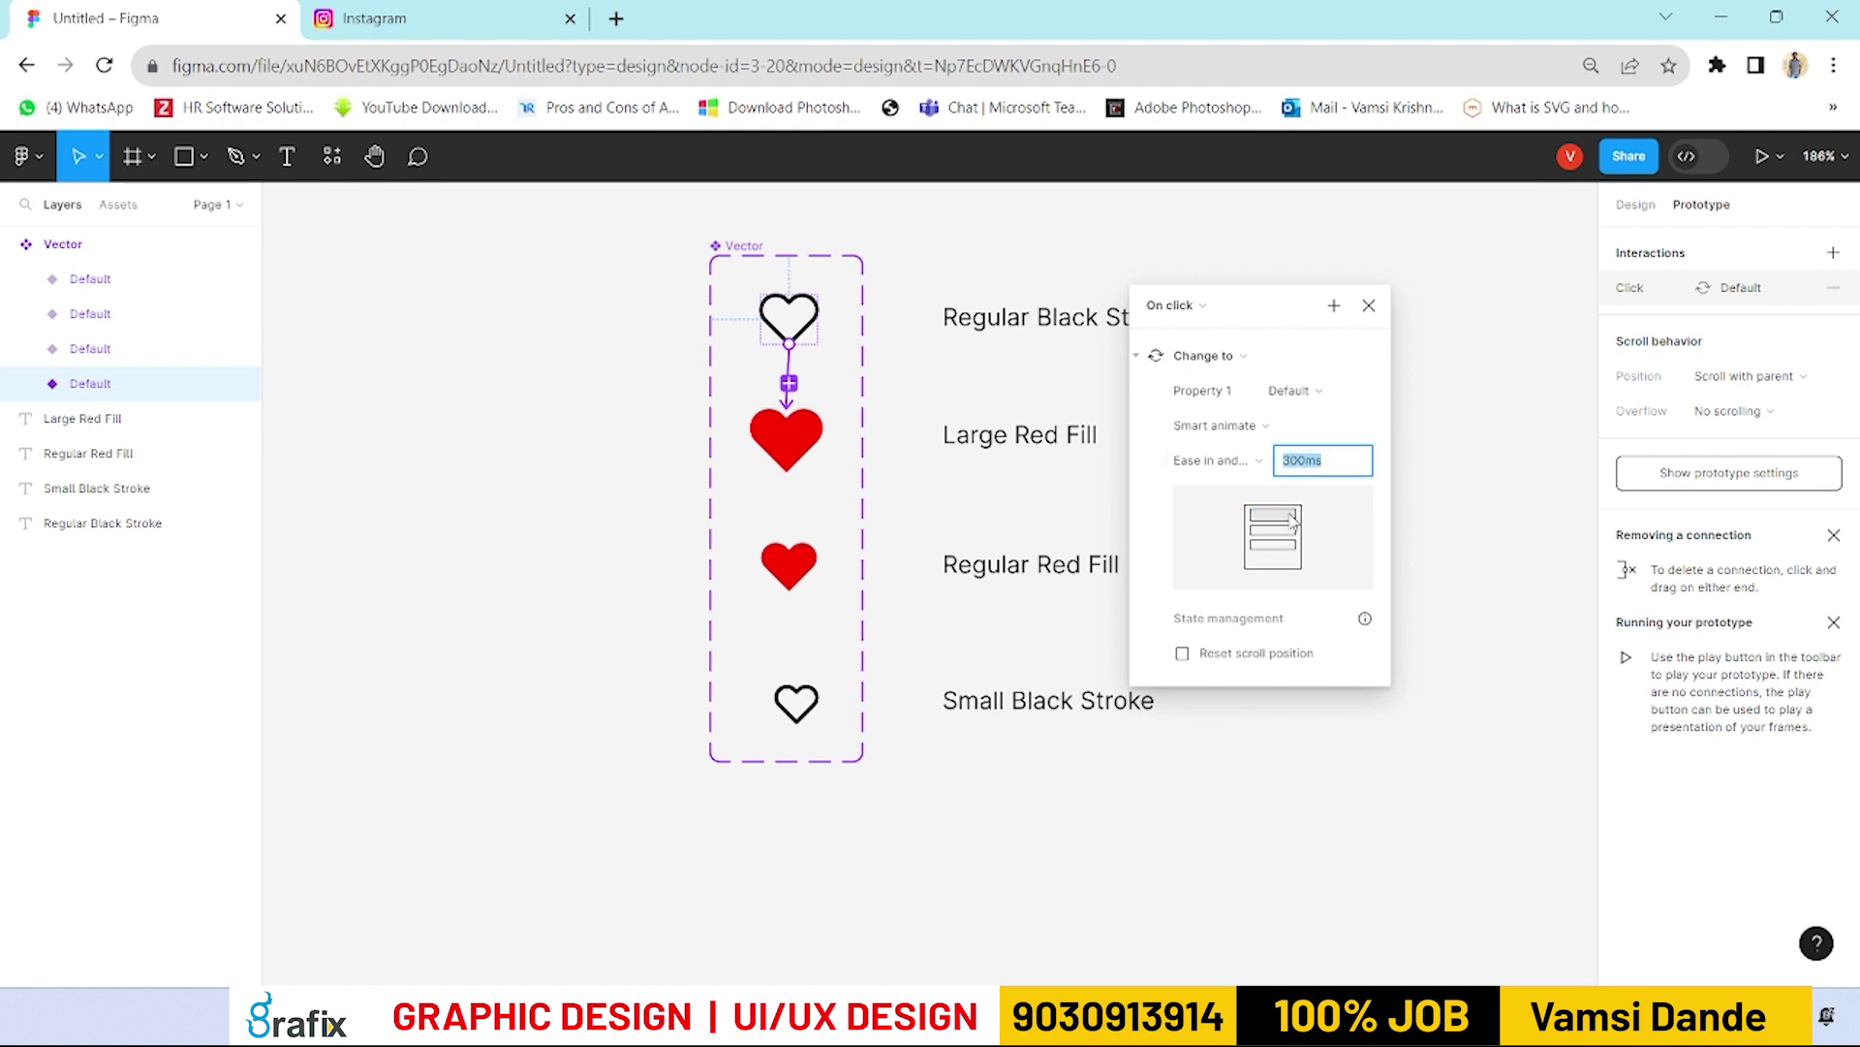
click(1250, 461)
click(1279, 722)
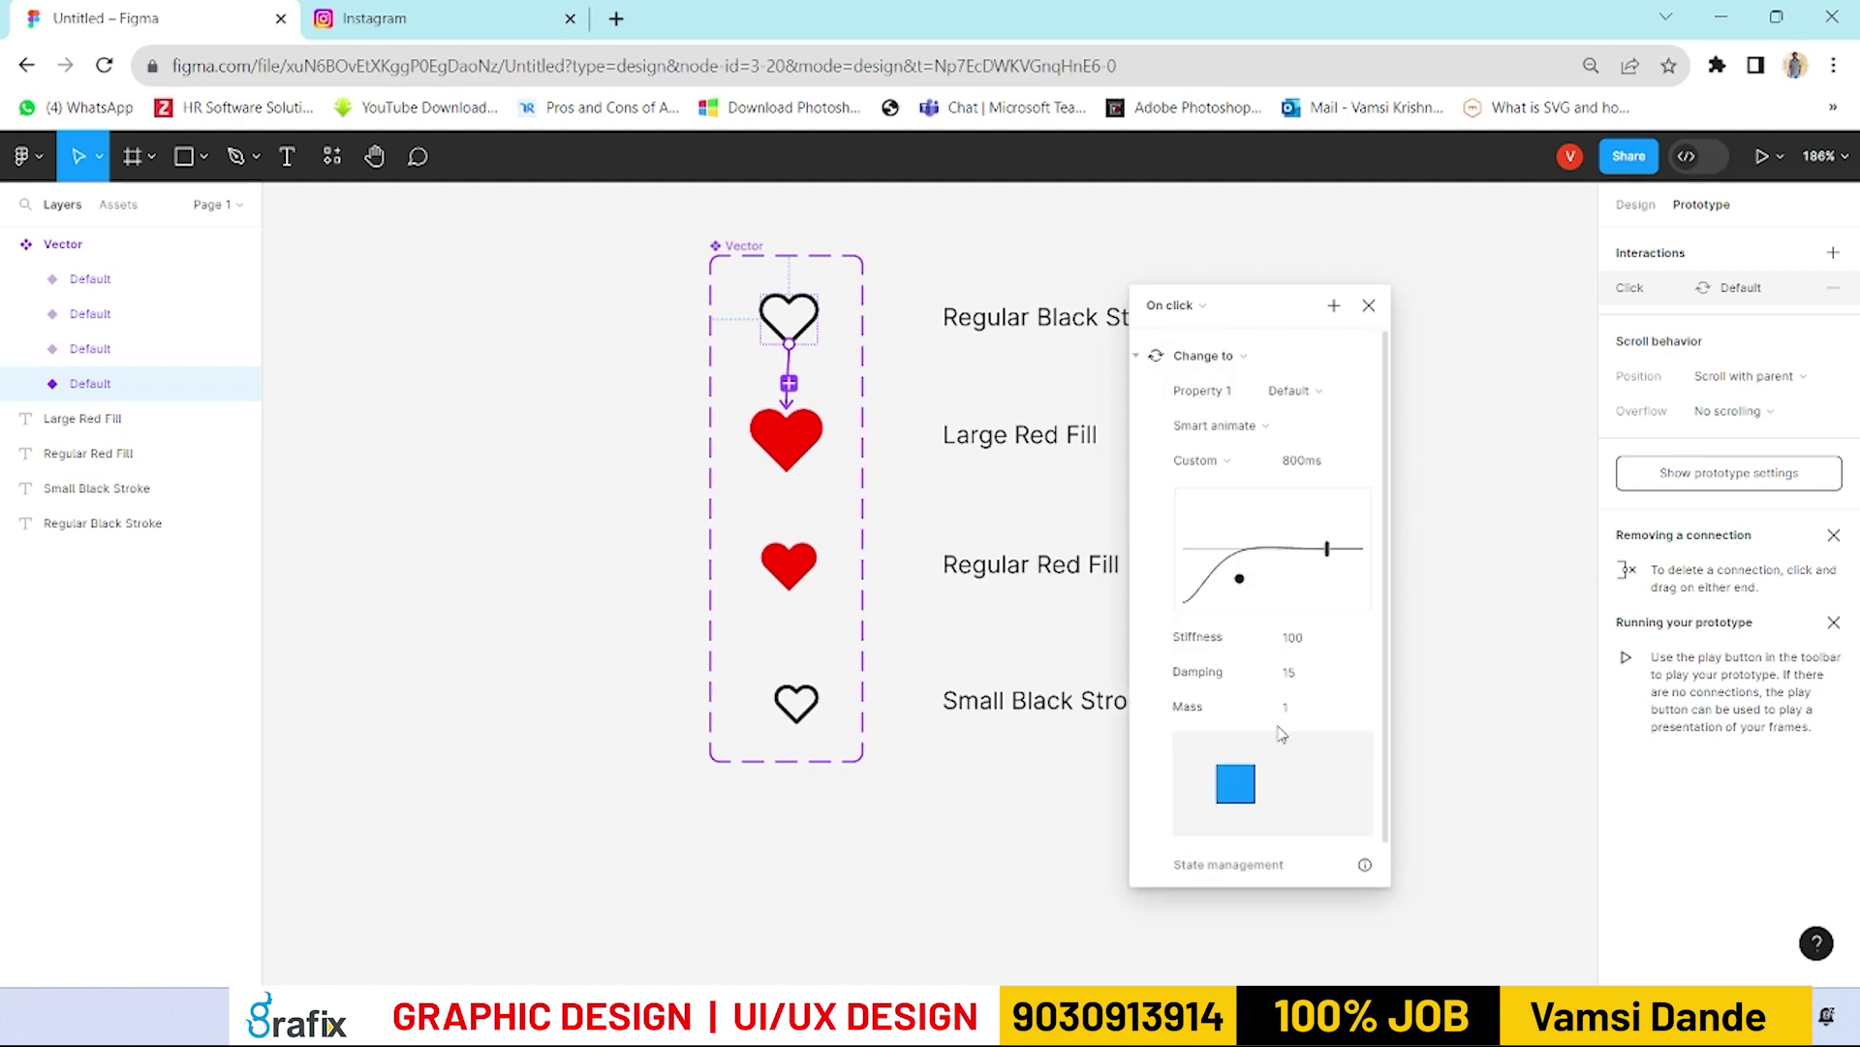
mouse_move(1328, 548)
mouse_down()
mouse_move(1259, 549)
mouse_move(1296, 549)
mouse_up()
drag(1285, 552, 1210, 554)
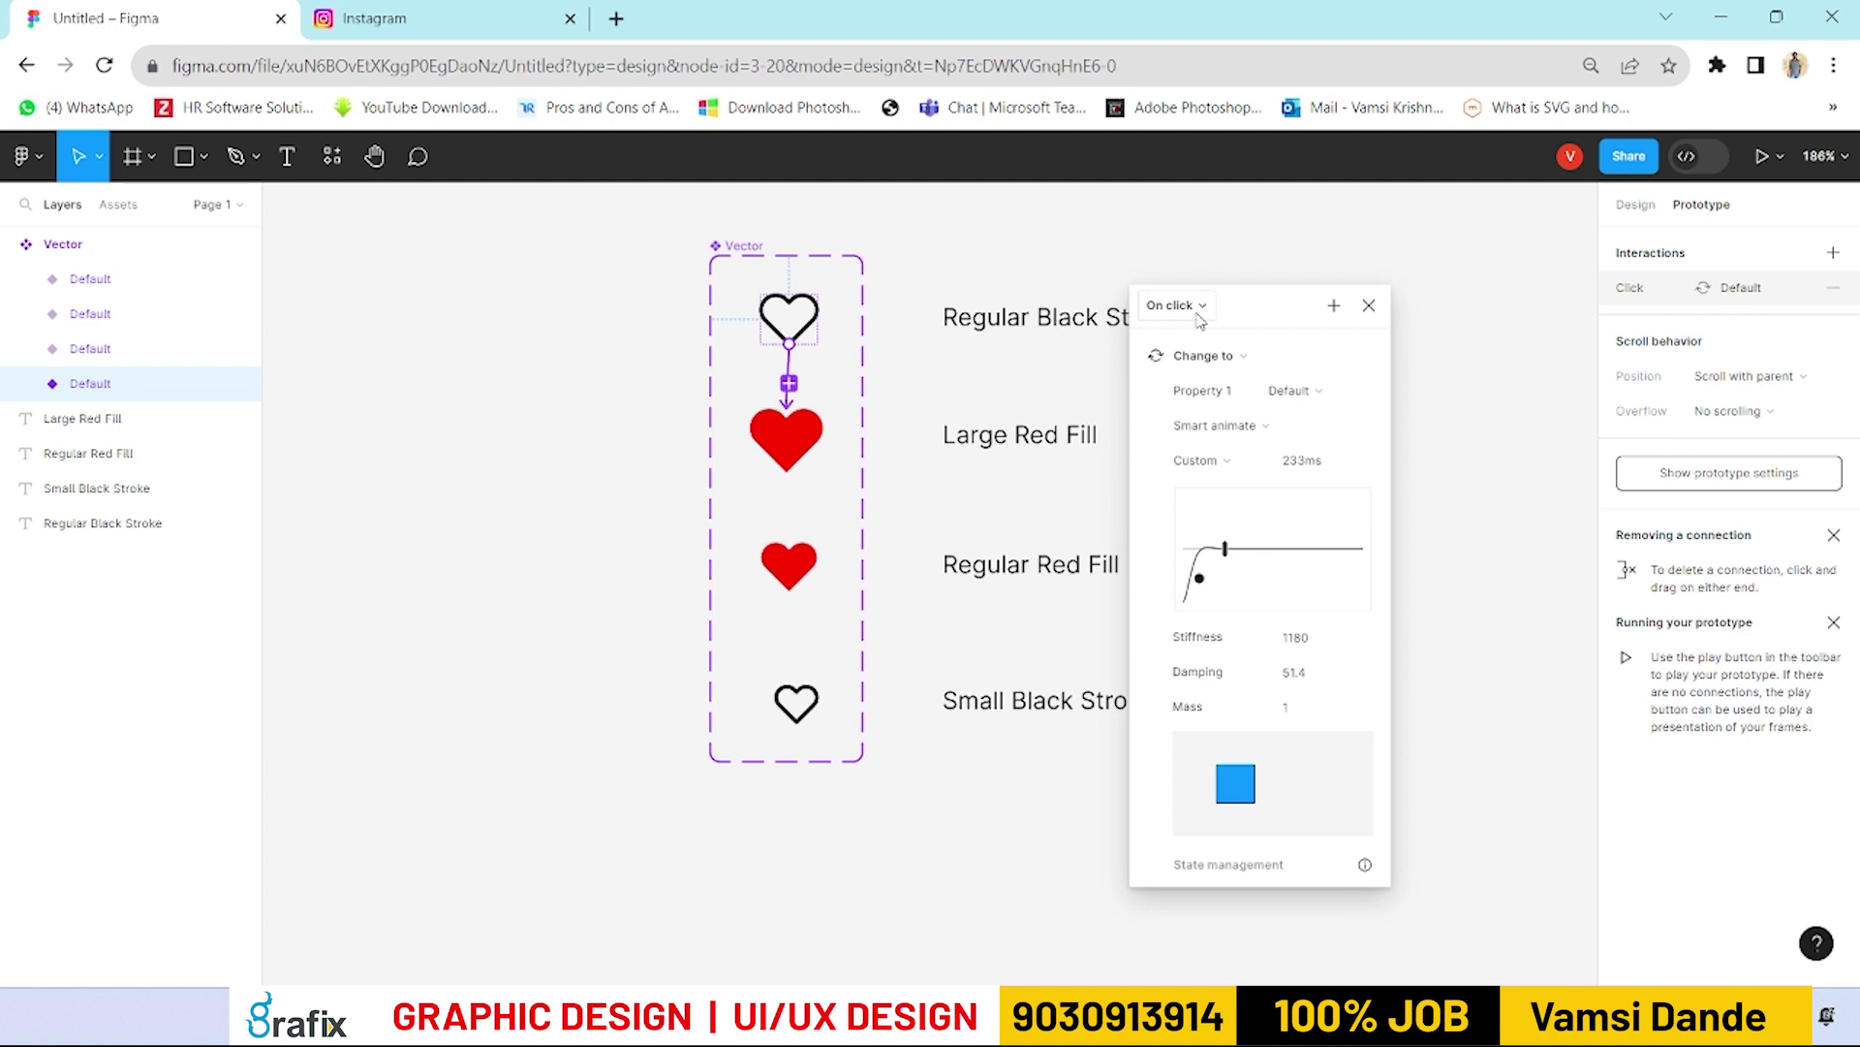
click(1331, 465)
text(25)
key(Tab)
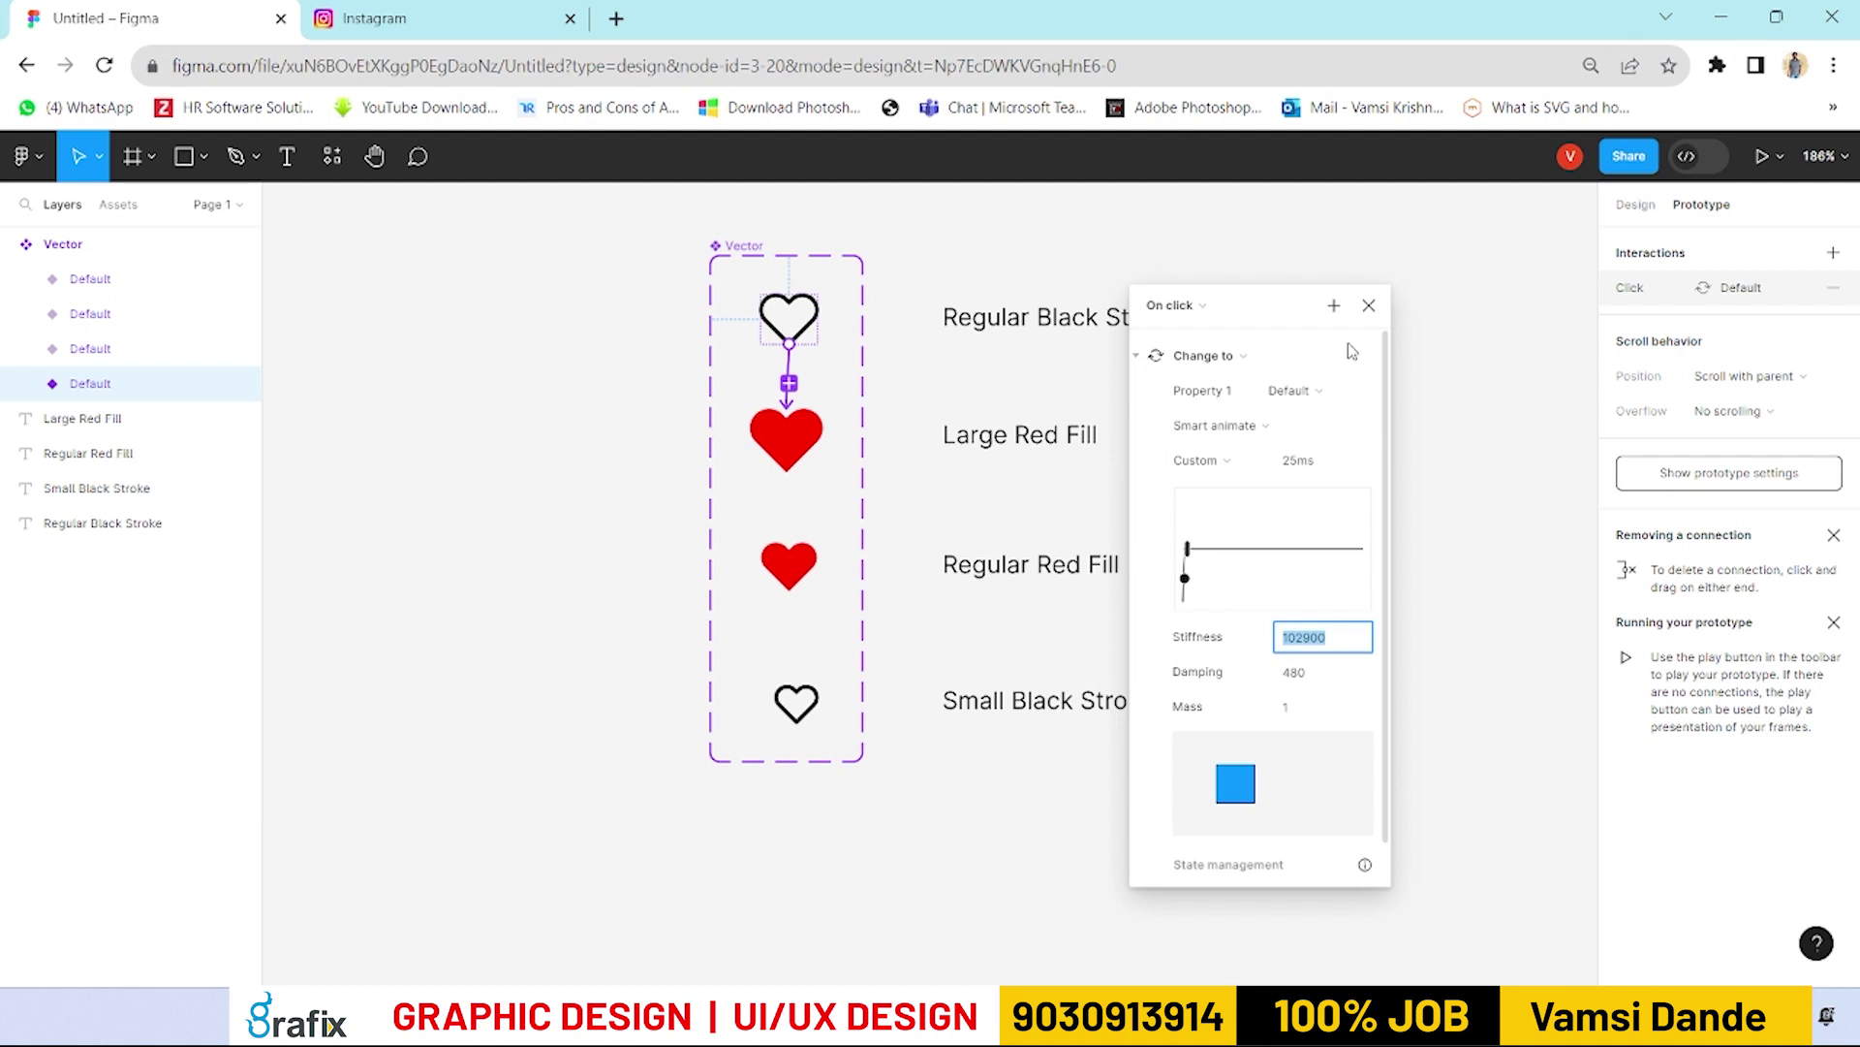
Step: Connect the large red heart to the regular red heart with an After delay trigger of 1 ms
click(817, 432)
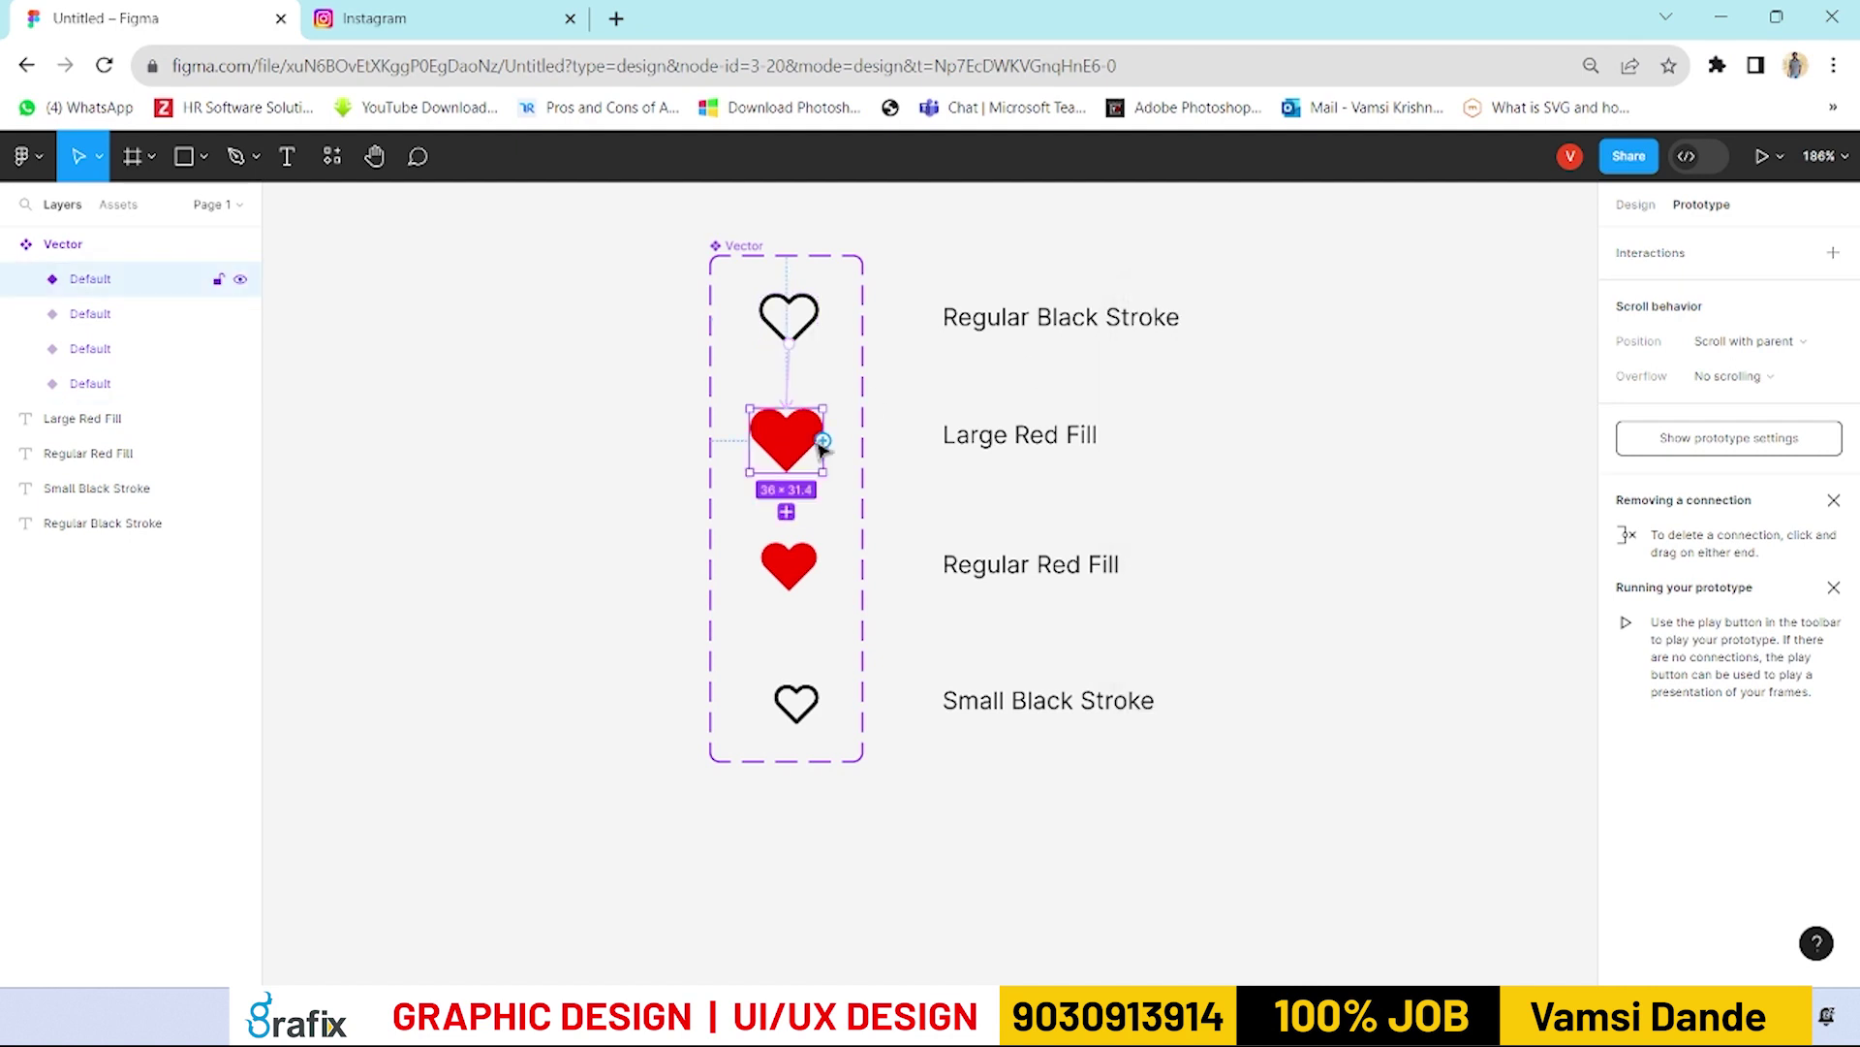
drag(823, 441, 1277, 306)
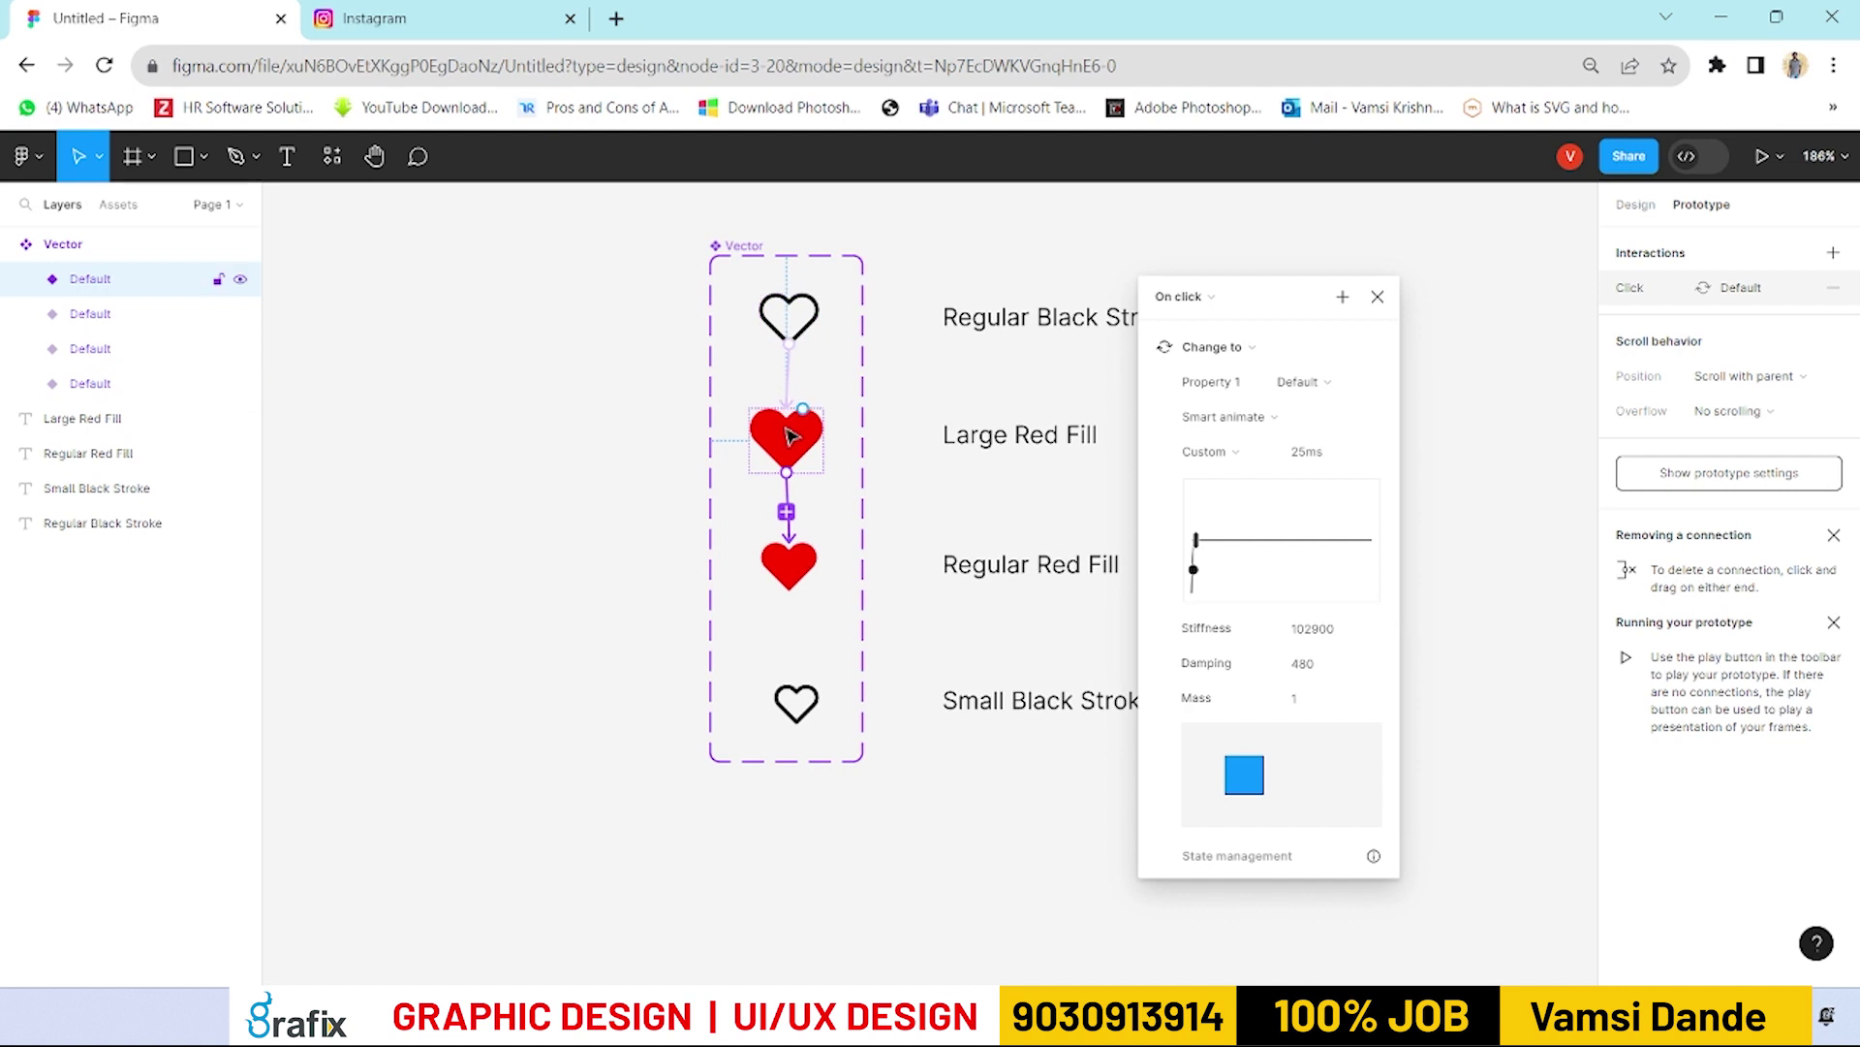
click(1179, 297)
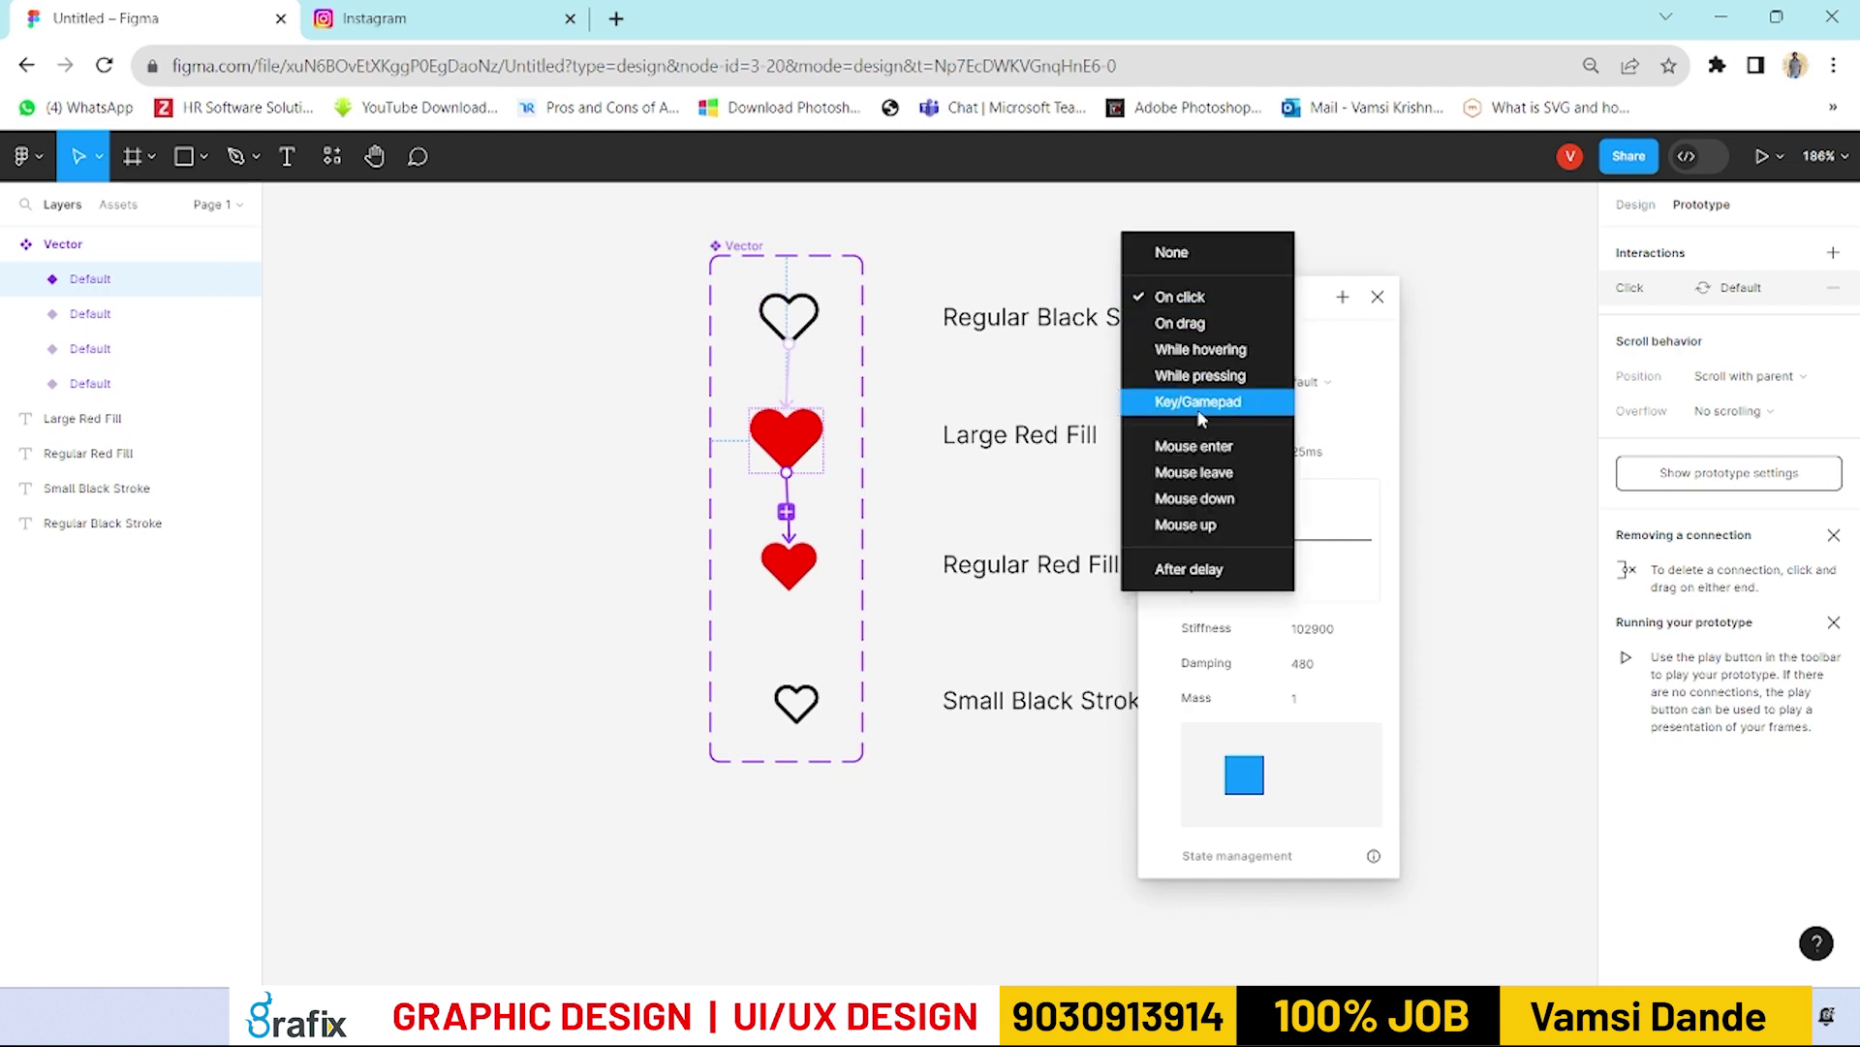
click(1223, 573)
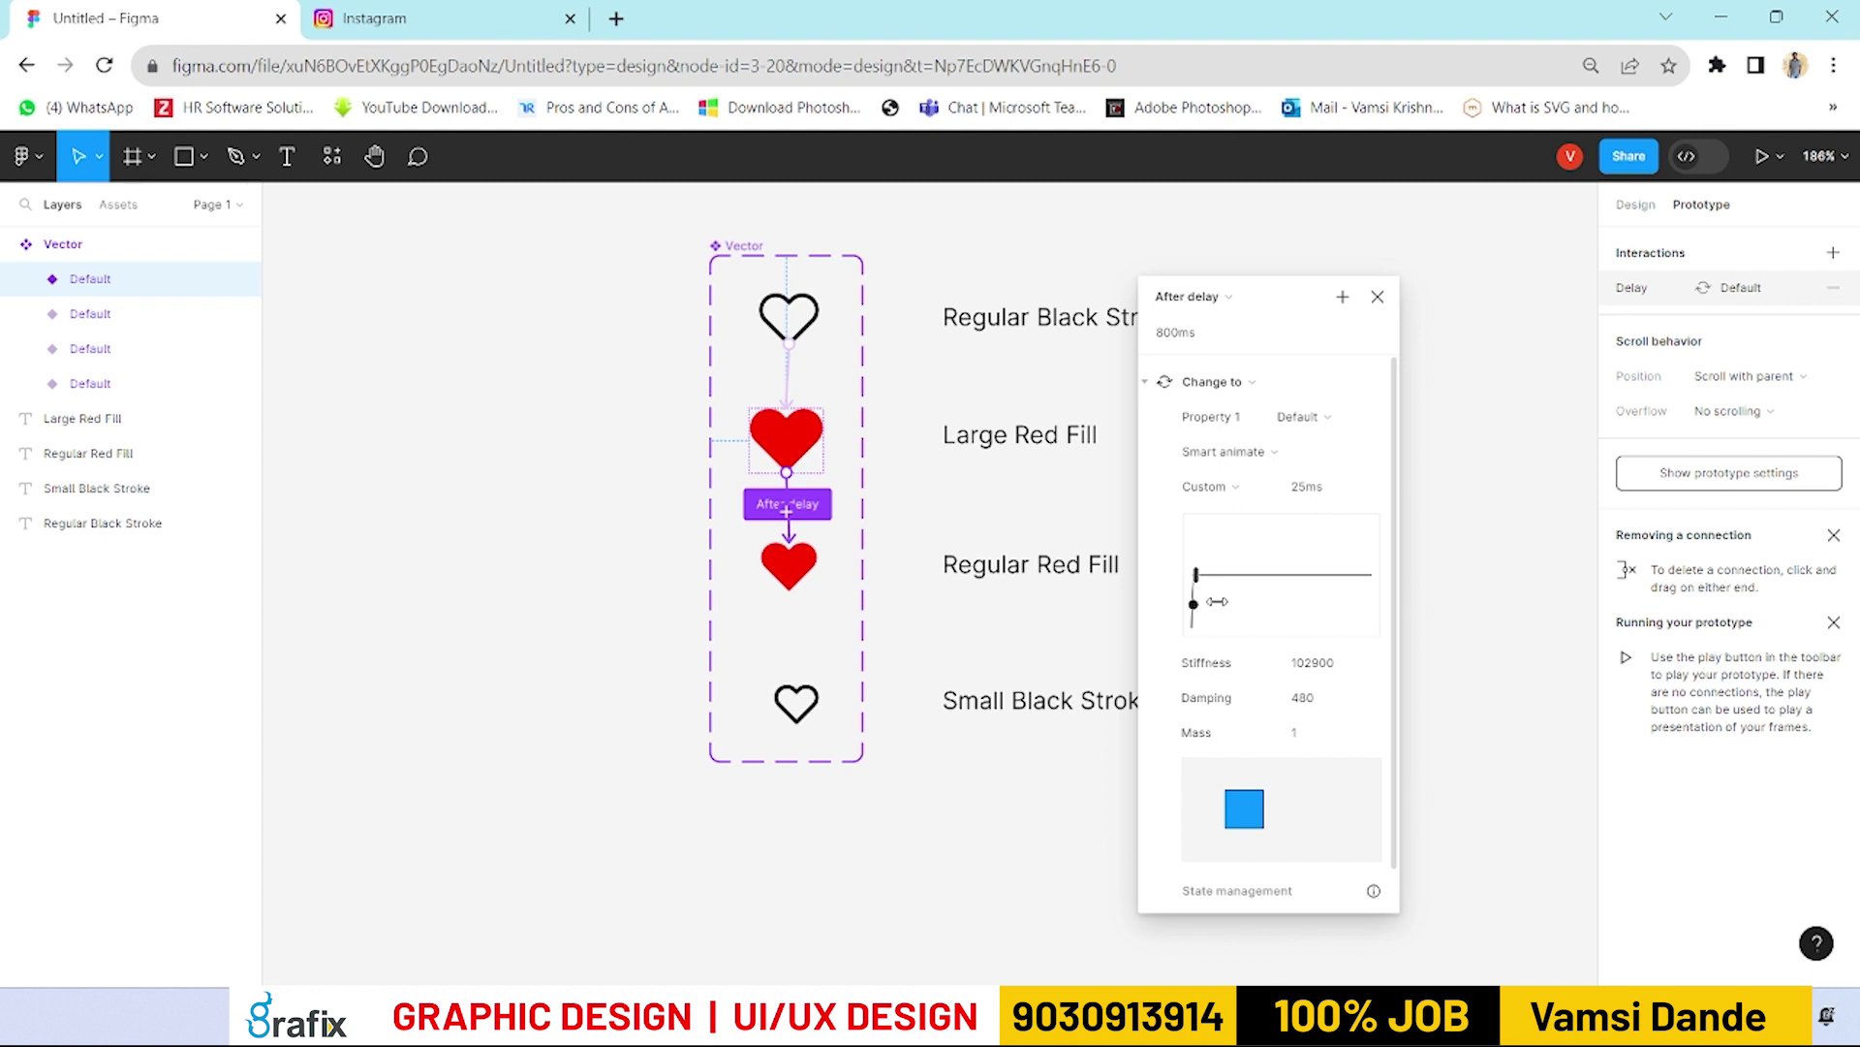
click(1260, 335)
text(1)
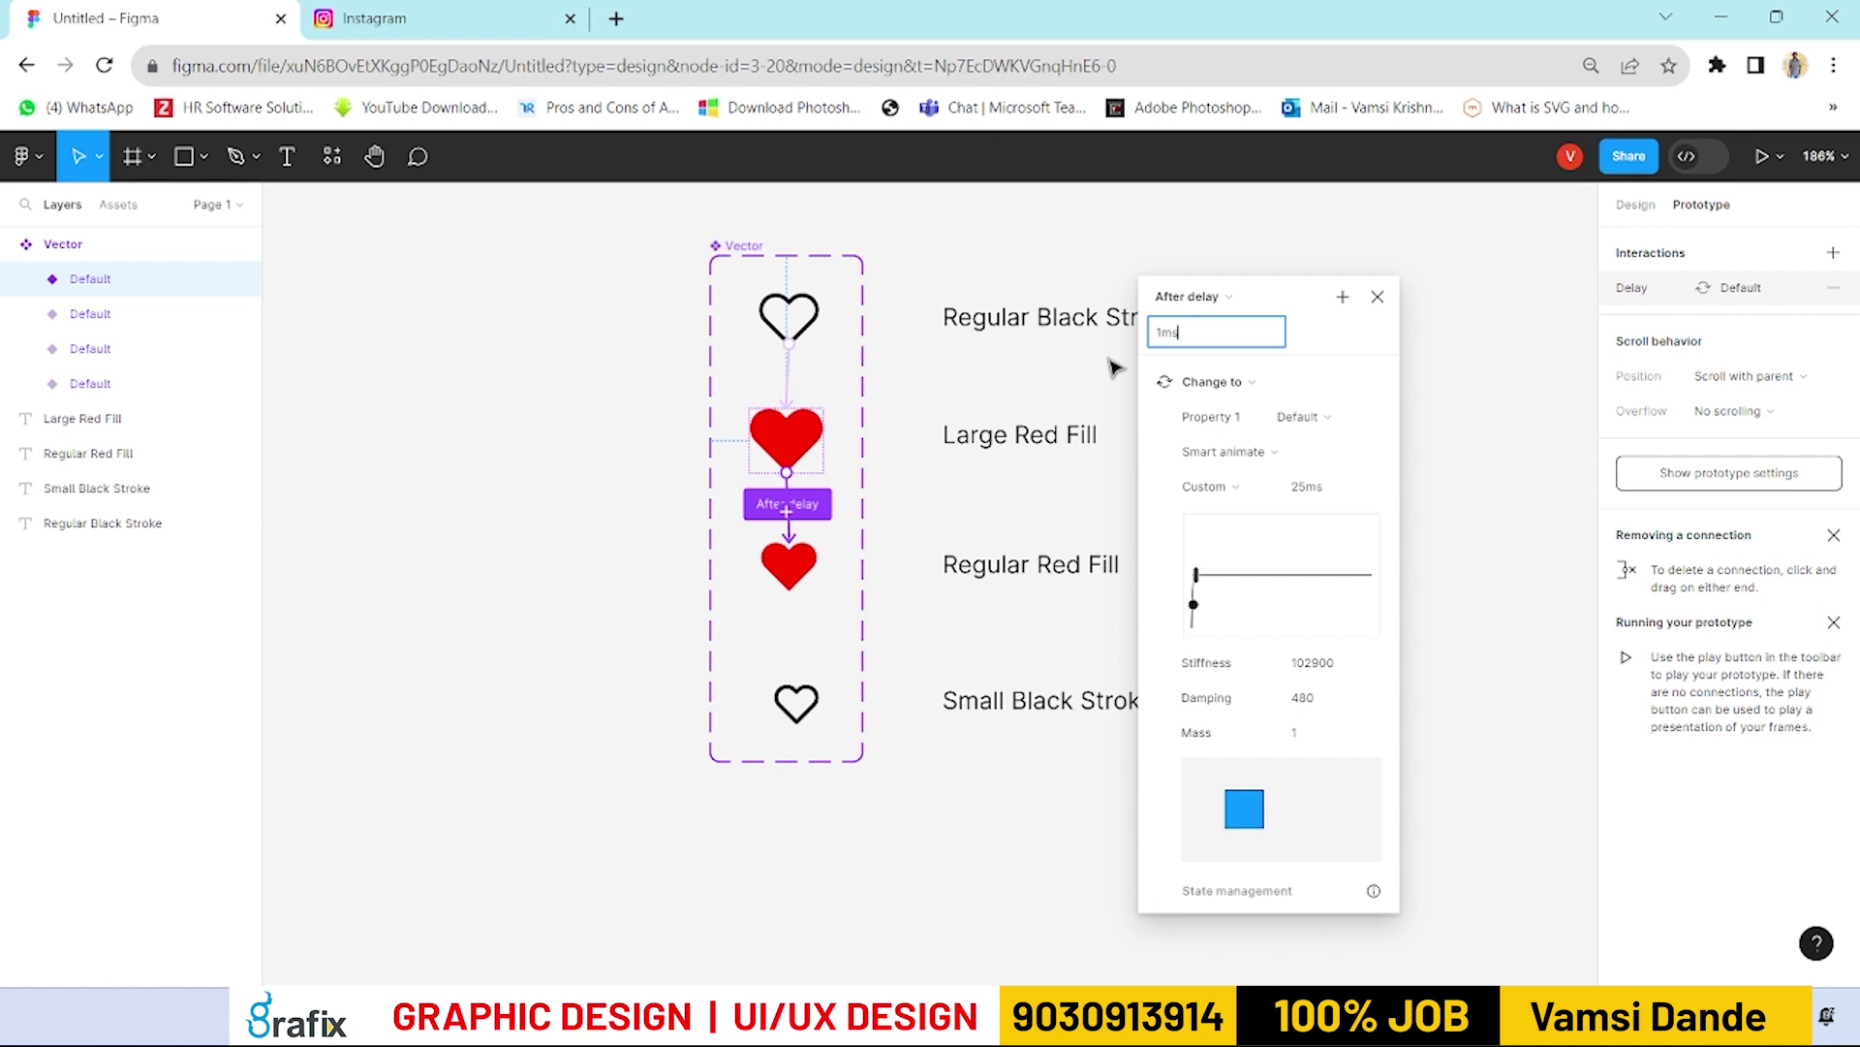
text(ms)
key(Return)
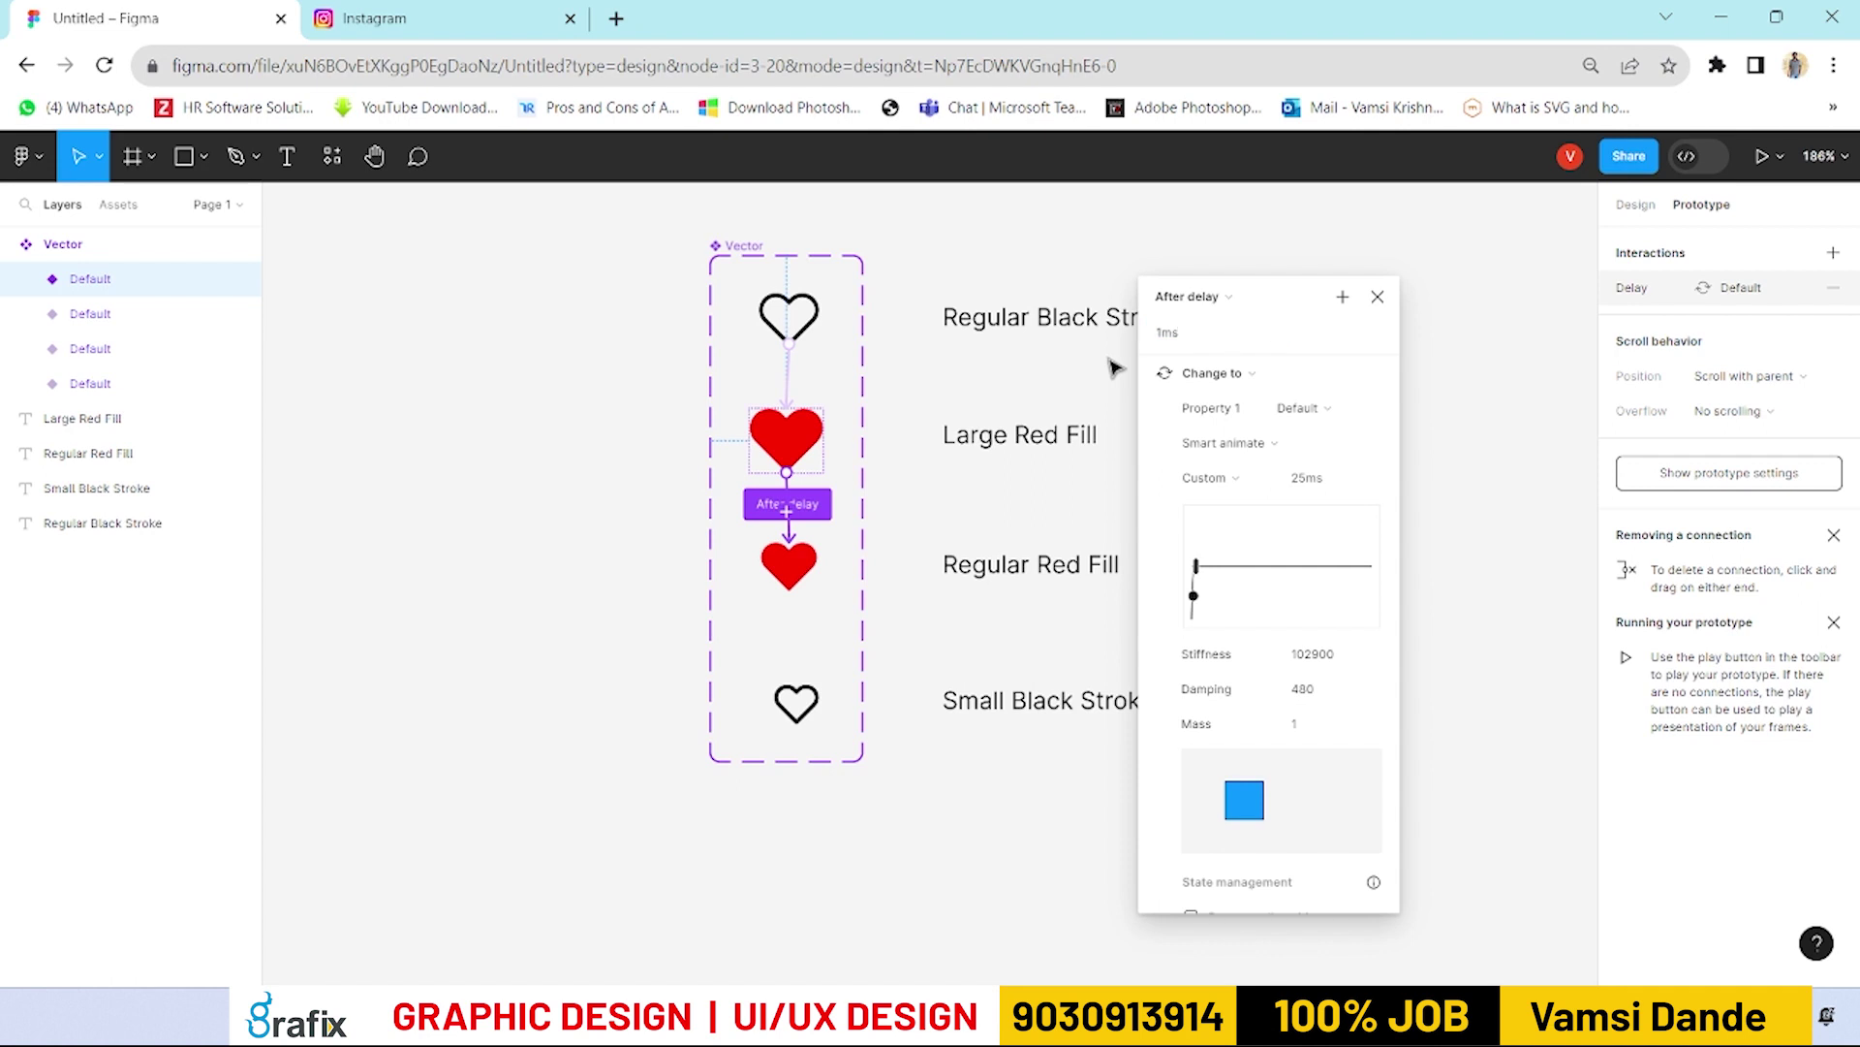
Step: Set the duration of the large red heart's Smart animate transition to 500 ms
click(1308, 477)
text(500)
key(Tab)
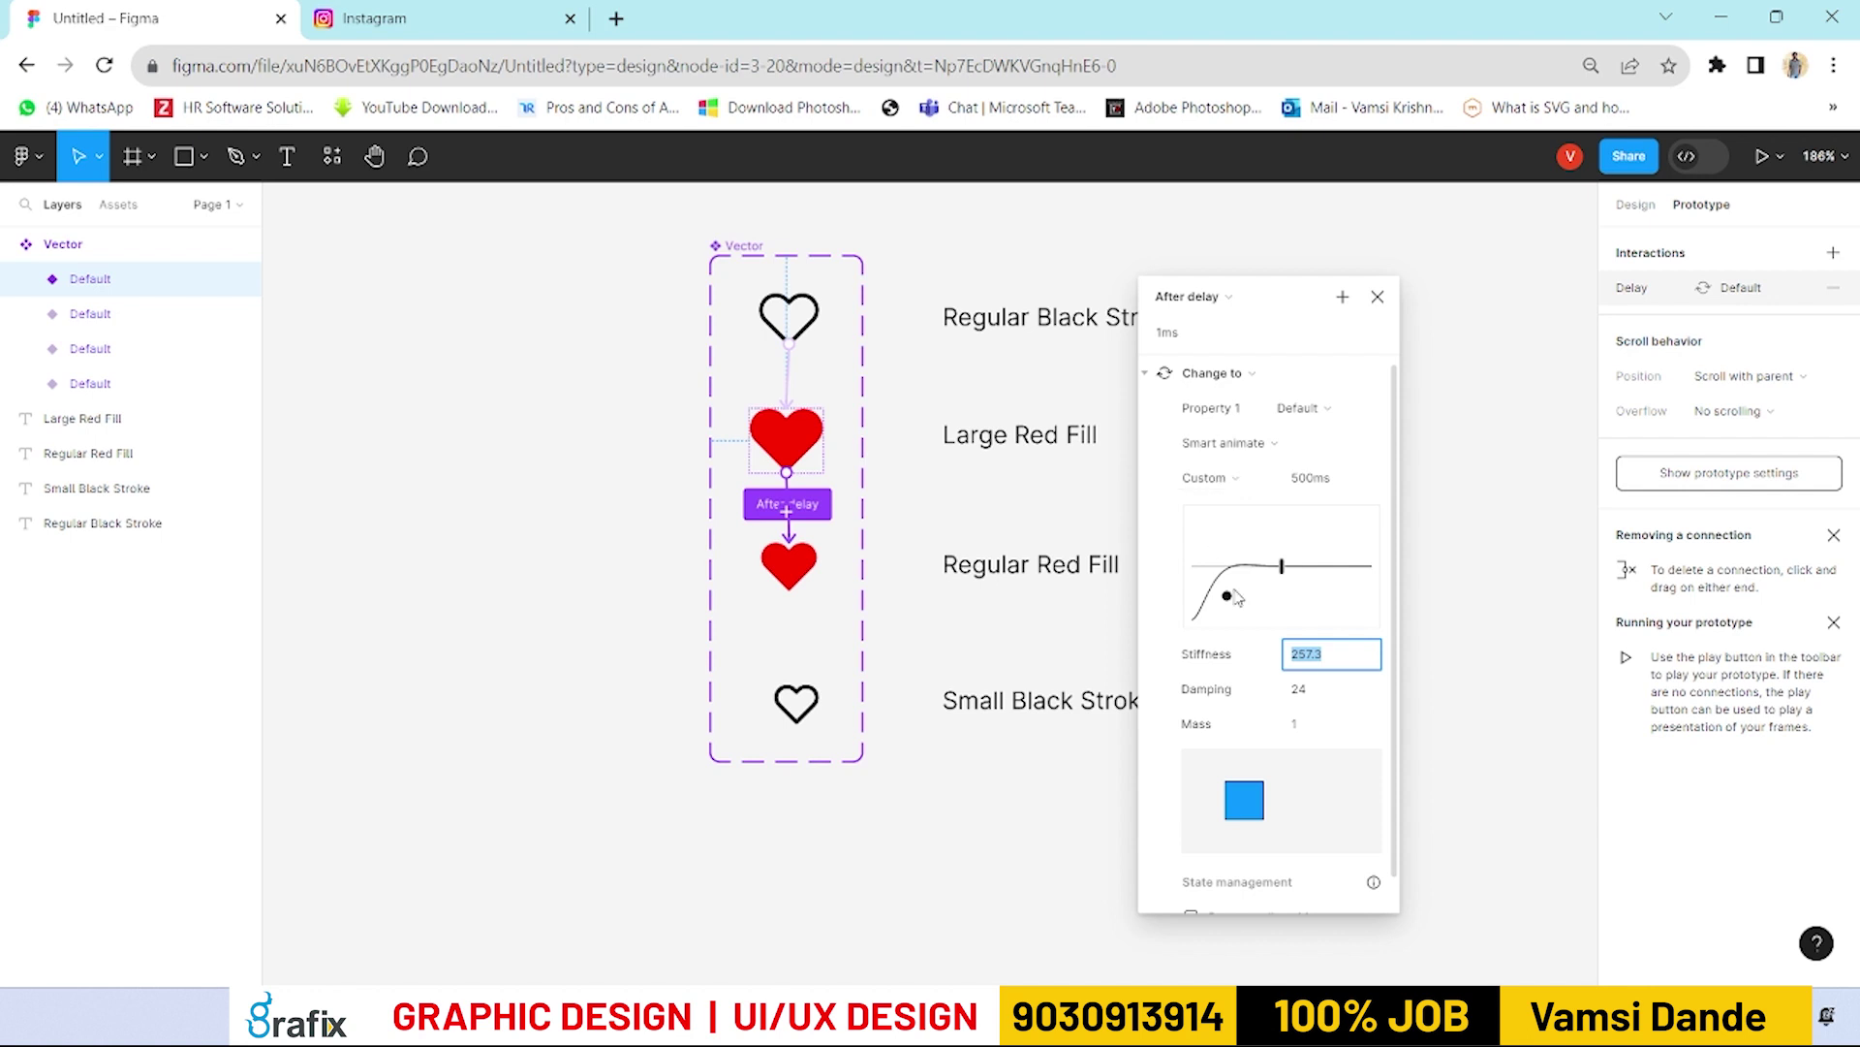
Step: Connect the regular red heart to the small black stroke heart with an on-click Change to interaction
click(824, 574)
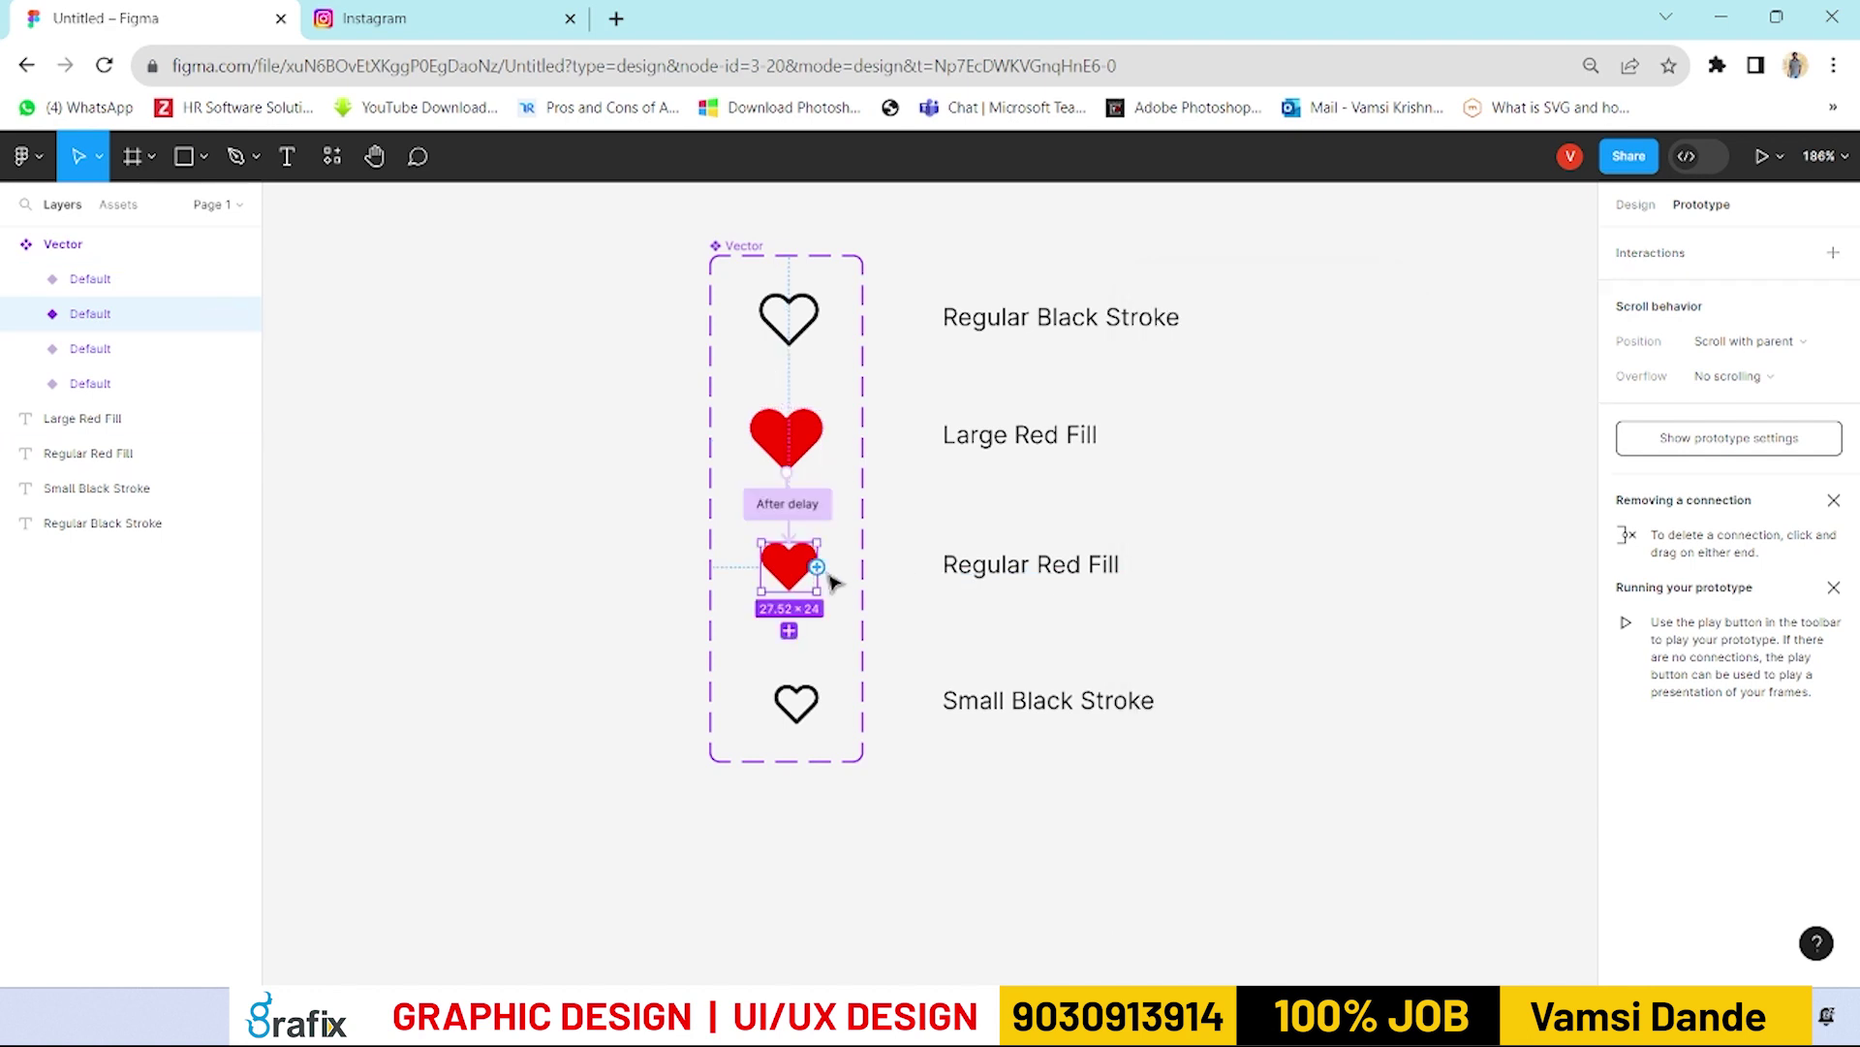
drag(818, 568, 790, 719)
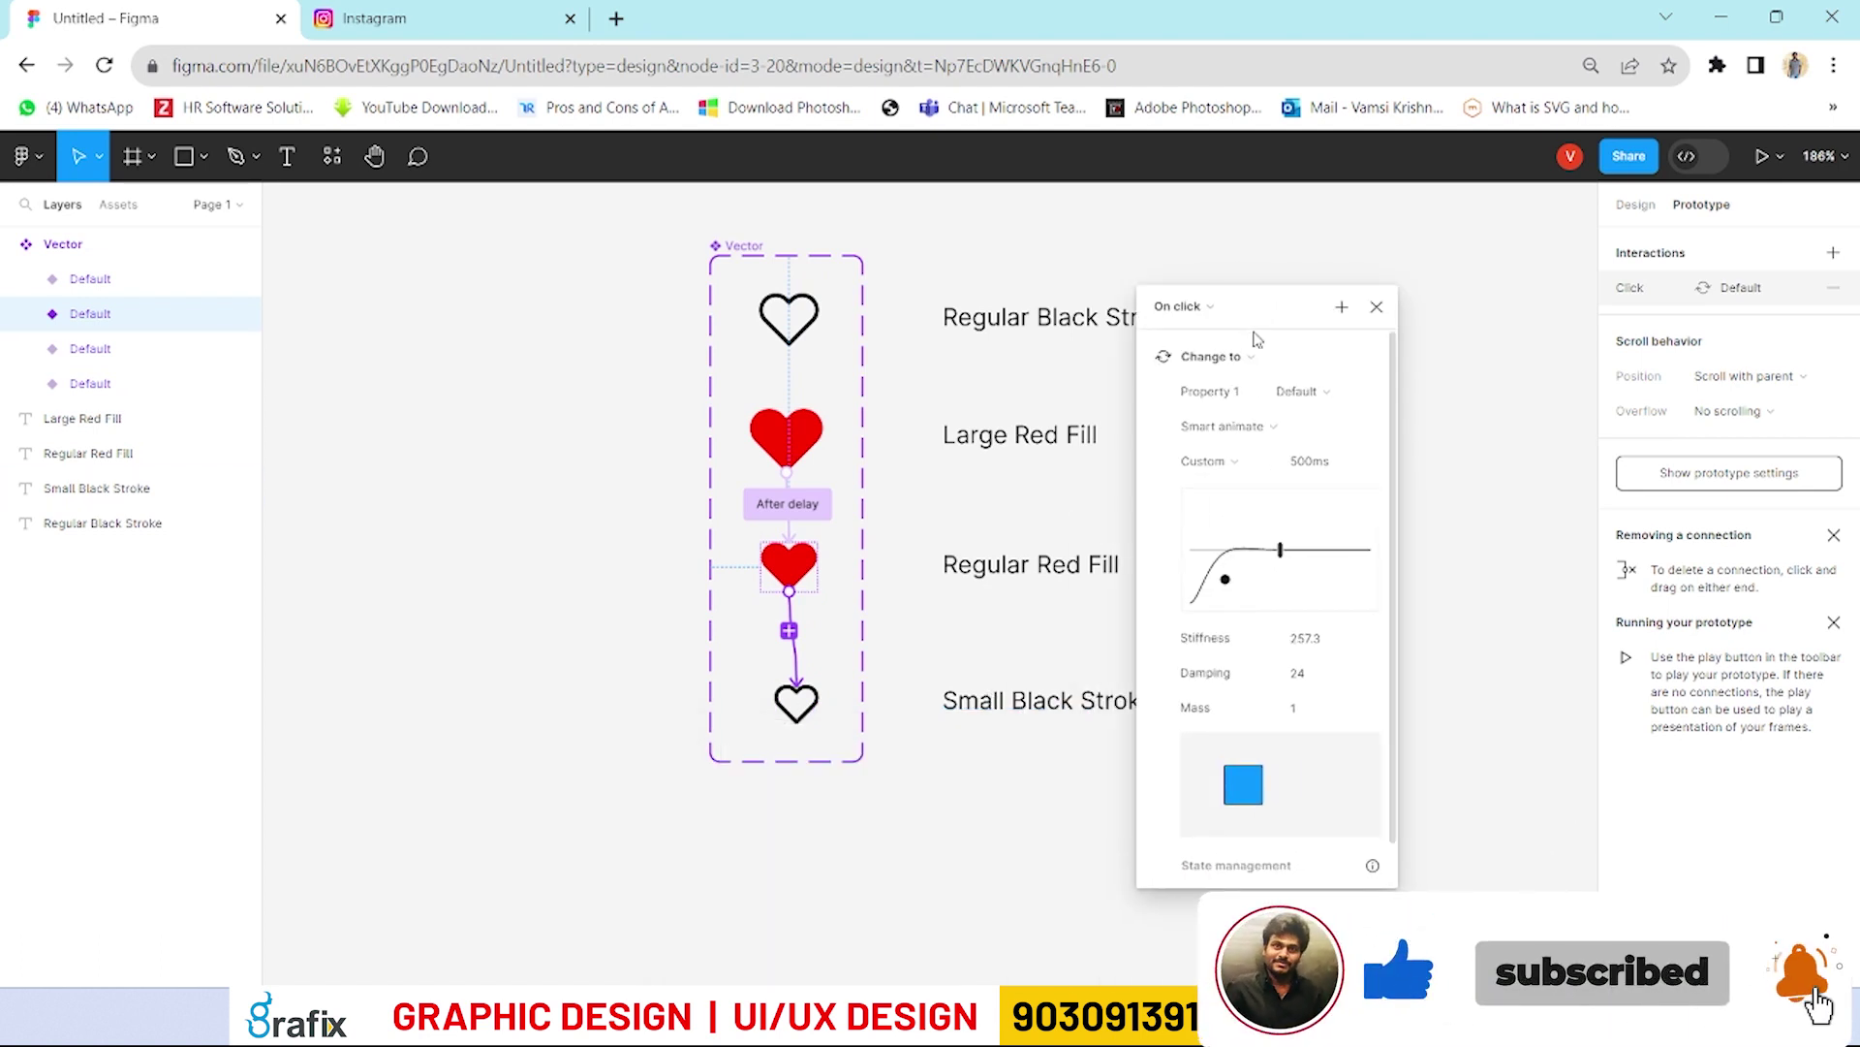
Step: Review the interaction settings of the regular black stroke heart and the large red heart, including the available triggers
click(798, 347)
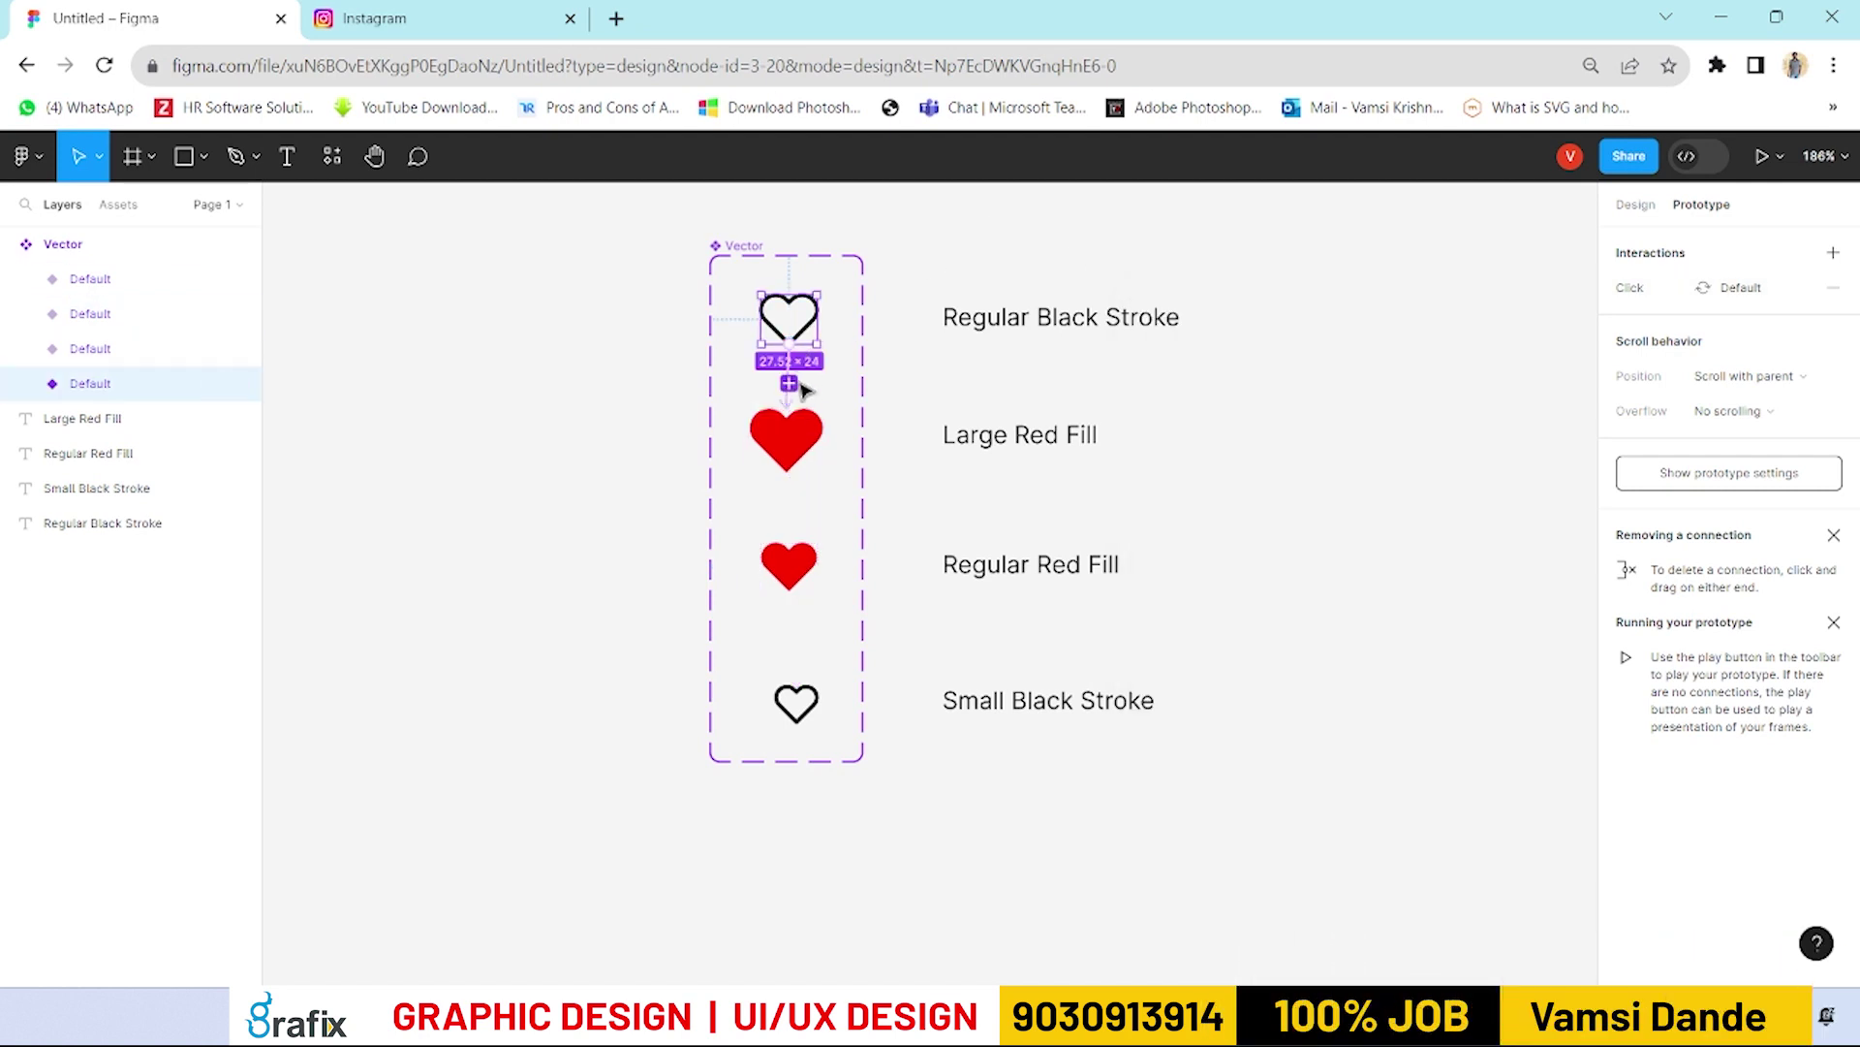
click(789, 380)
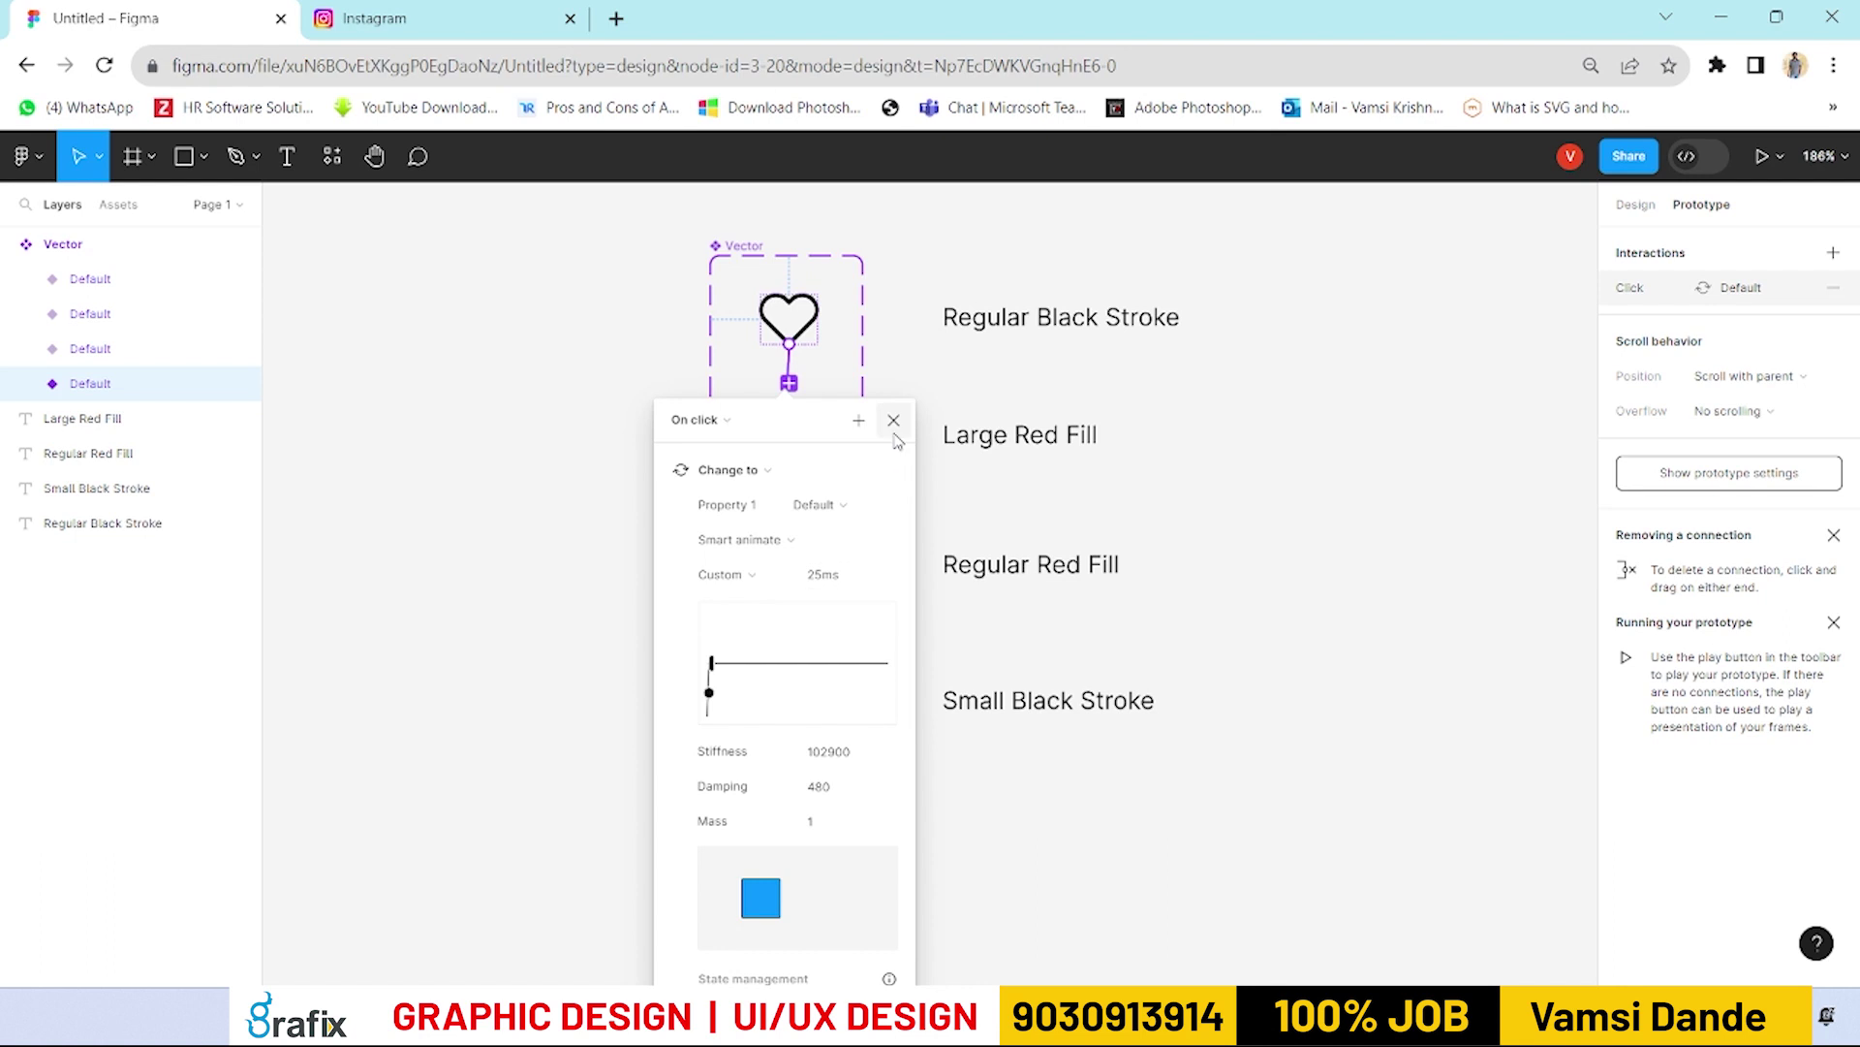
click(839, 532)
click(785, 456)
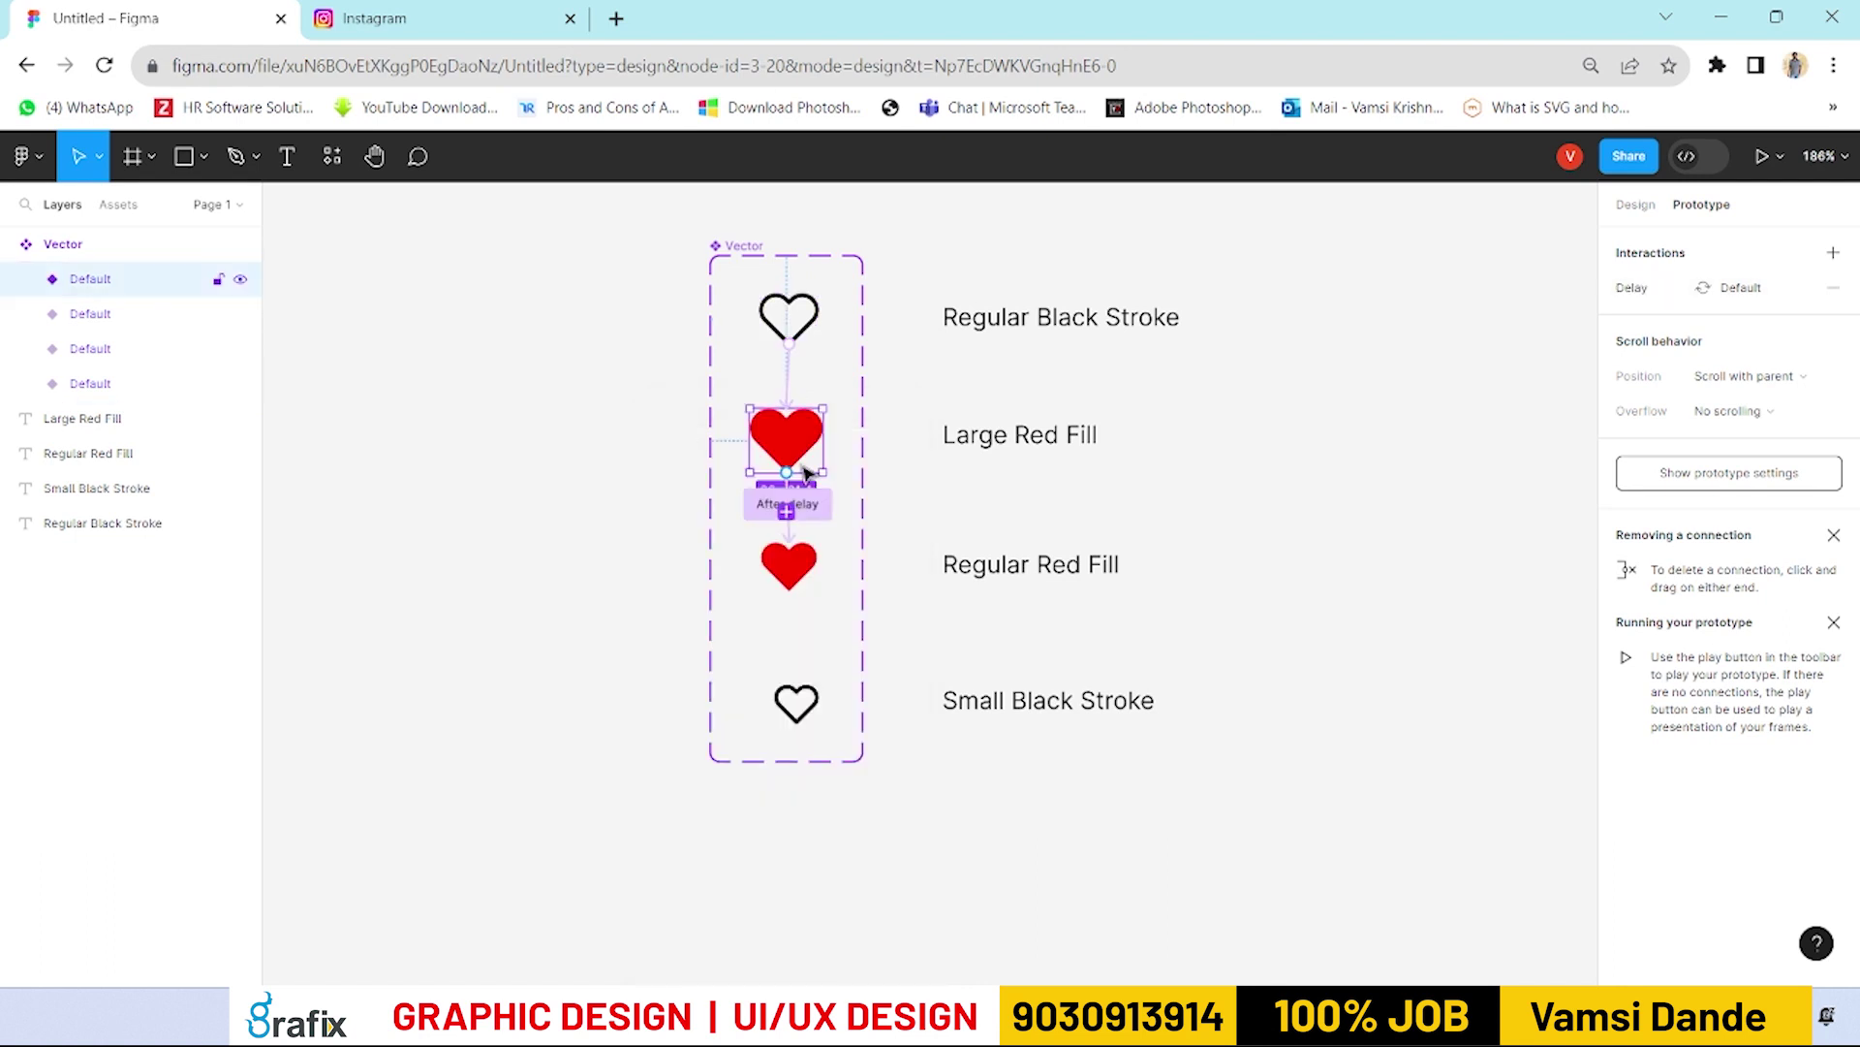
click(792, 529)
drag(829, 587, 1393, 302)
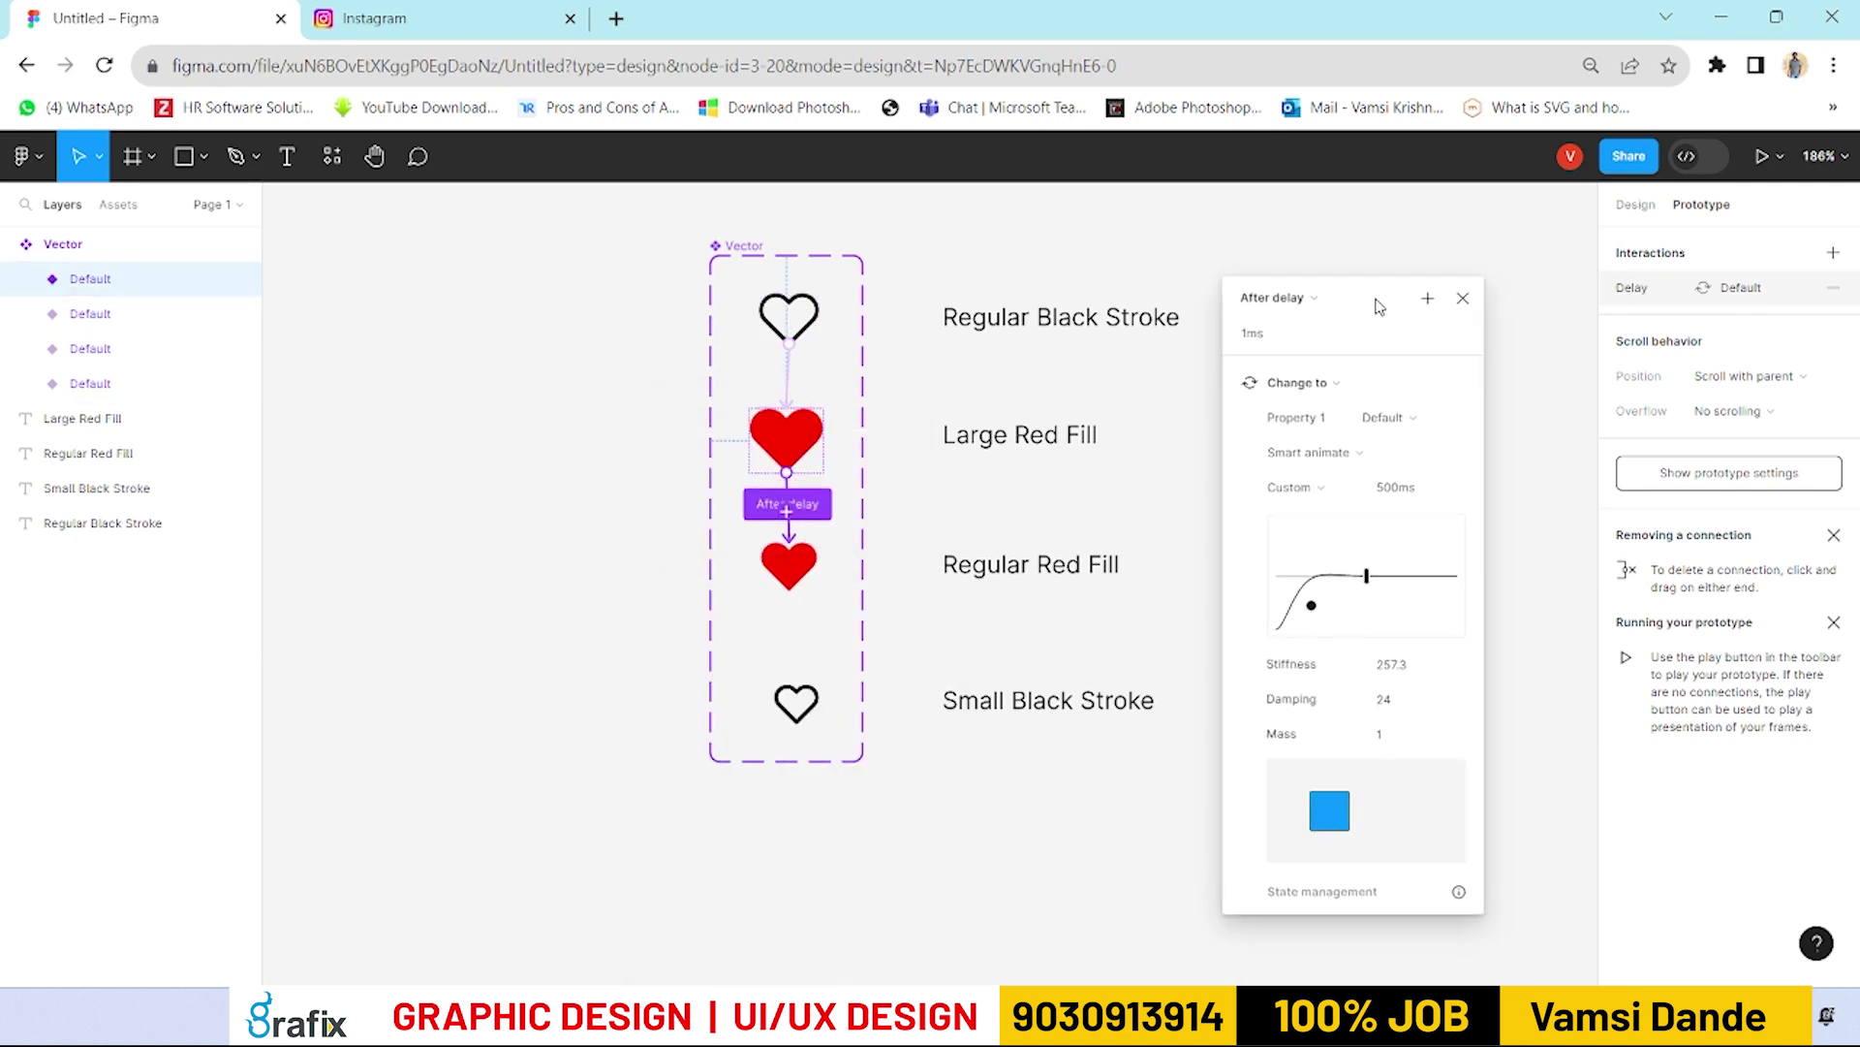
click(1293, 301)
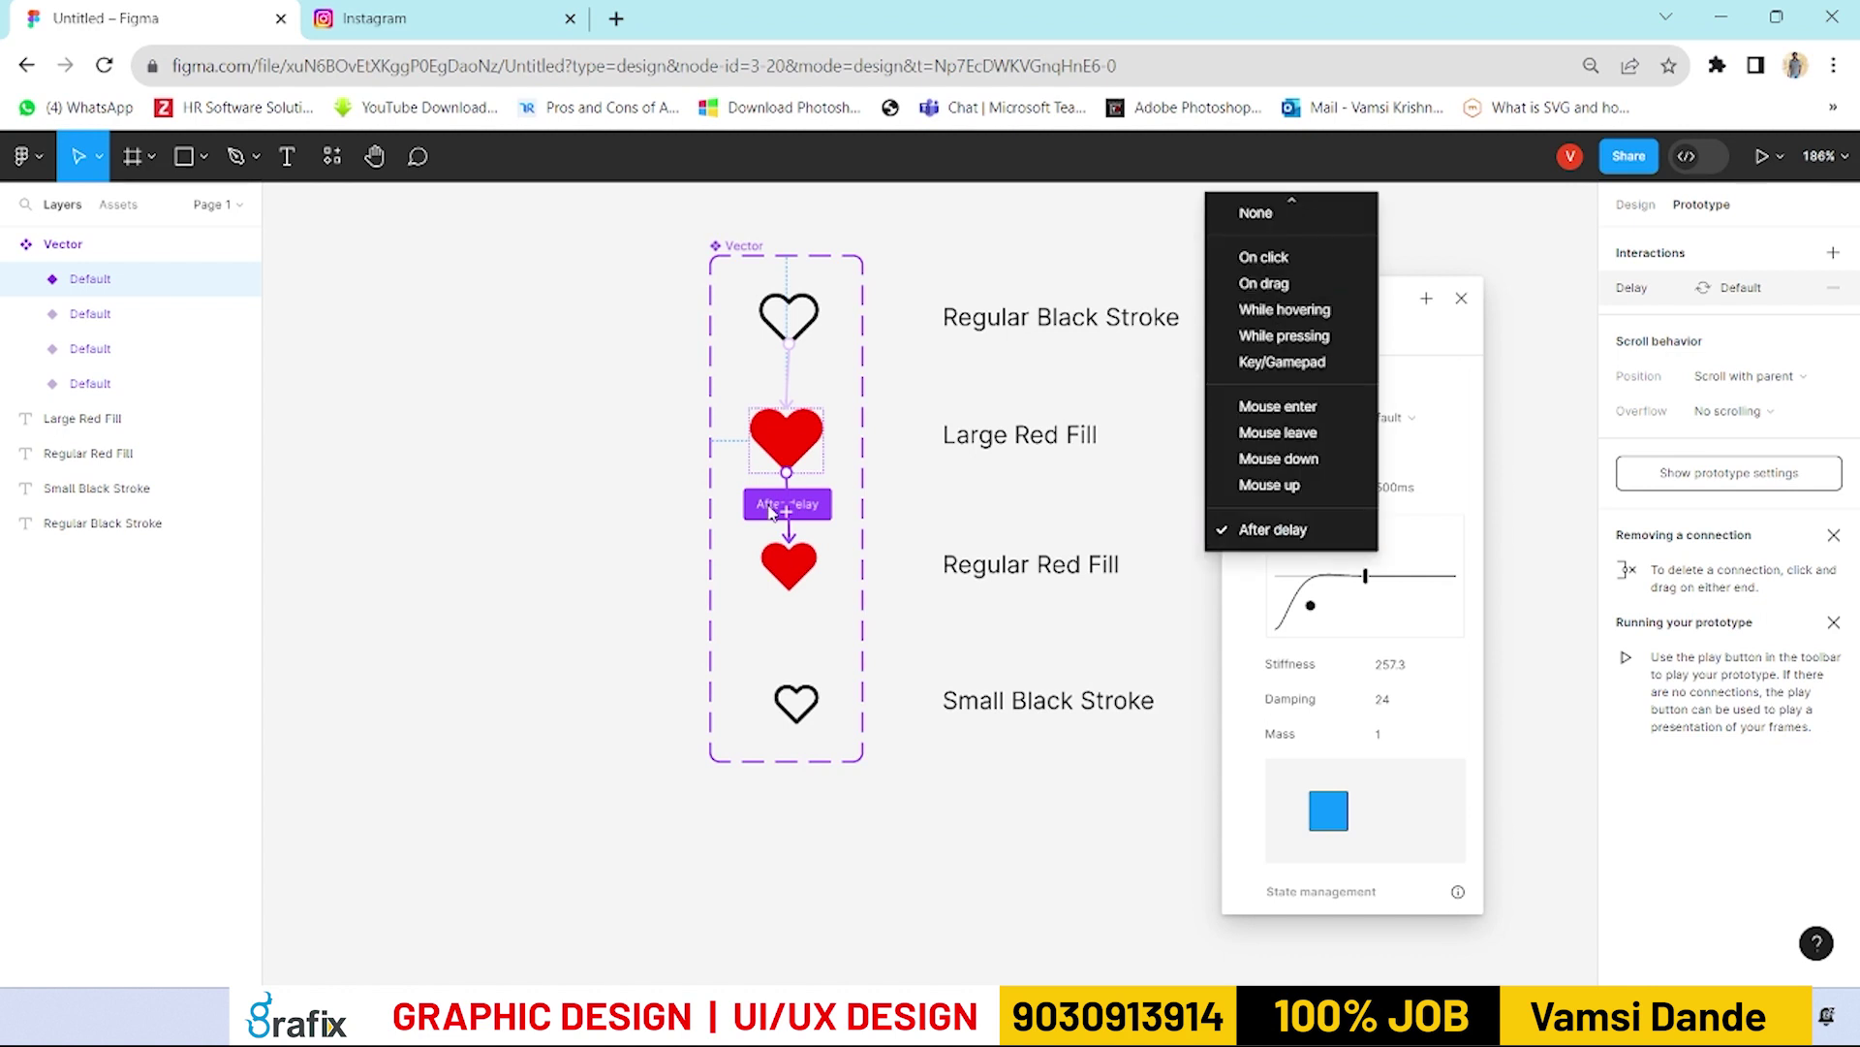
Step: Set the regular red heart's on-click transition duration to 25 ms and close its interaction settings
click(803, 589)
drag(803, 589, 800, 664)
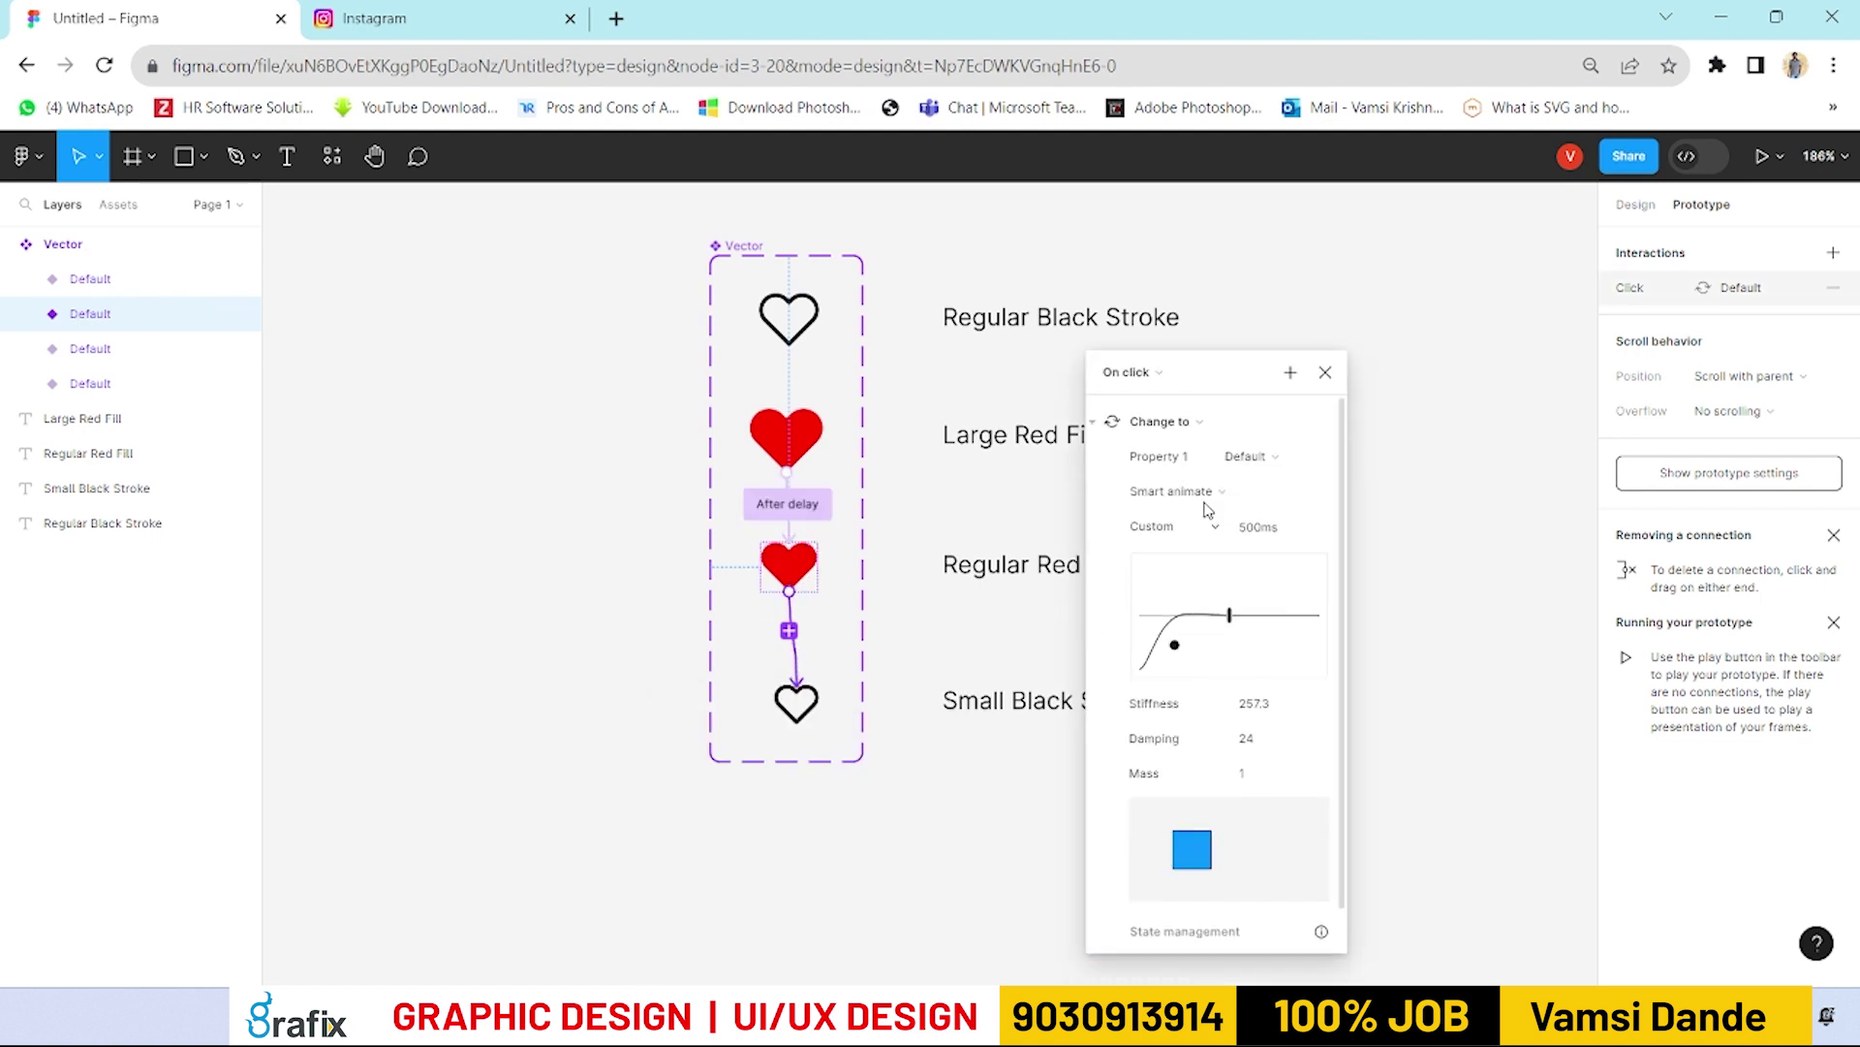
click(1281, 527)
text(25)
key(Tab)
drag(1146, 615, 1254, 614)
click(1259, 526)
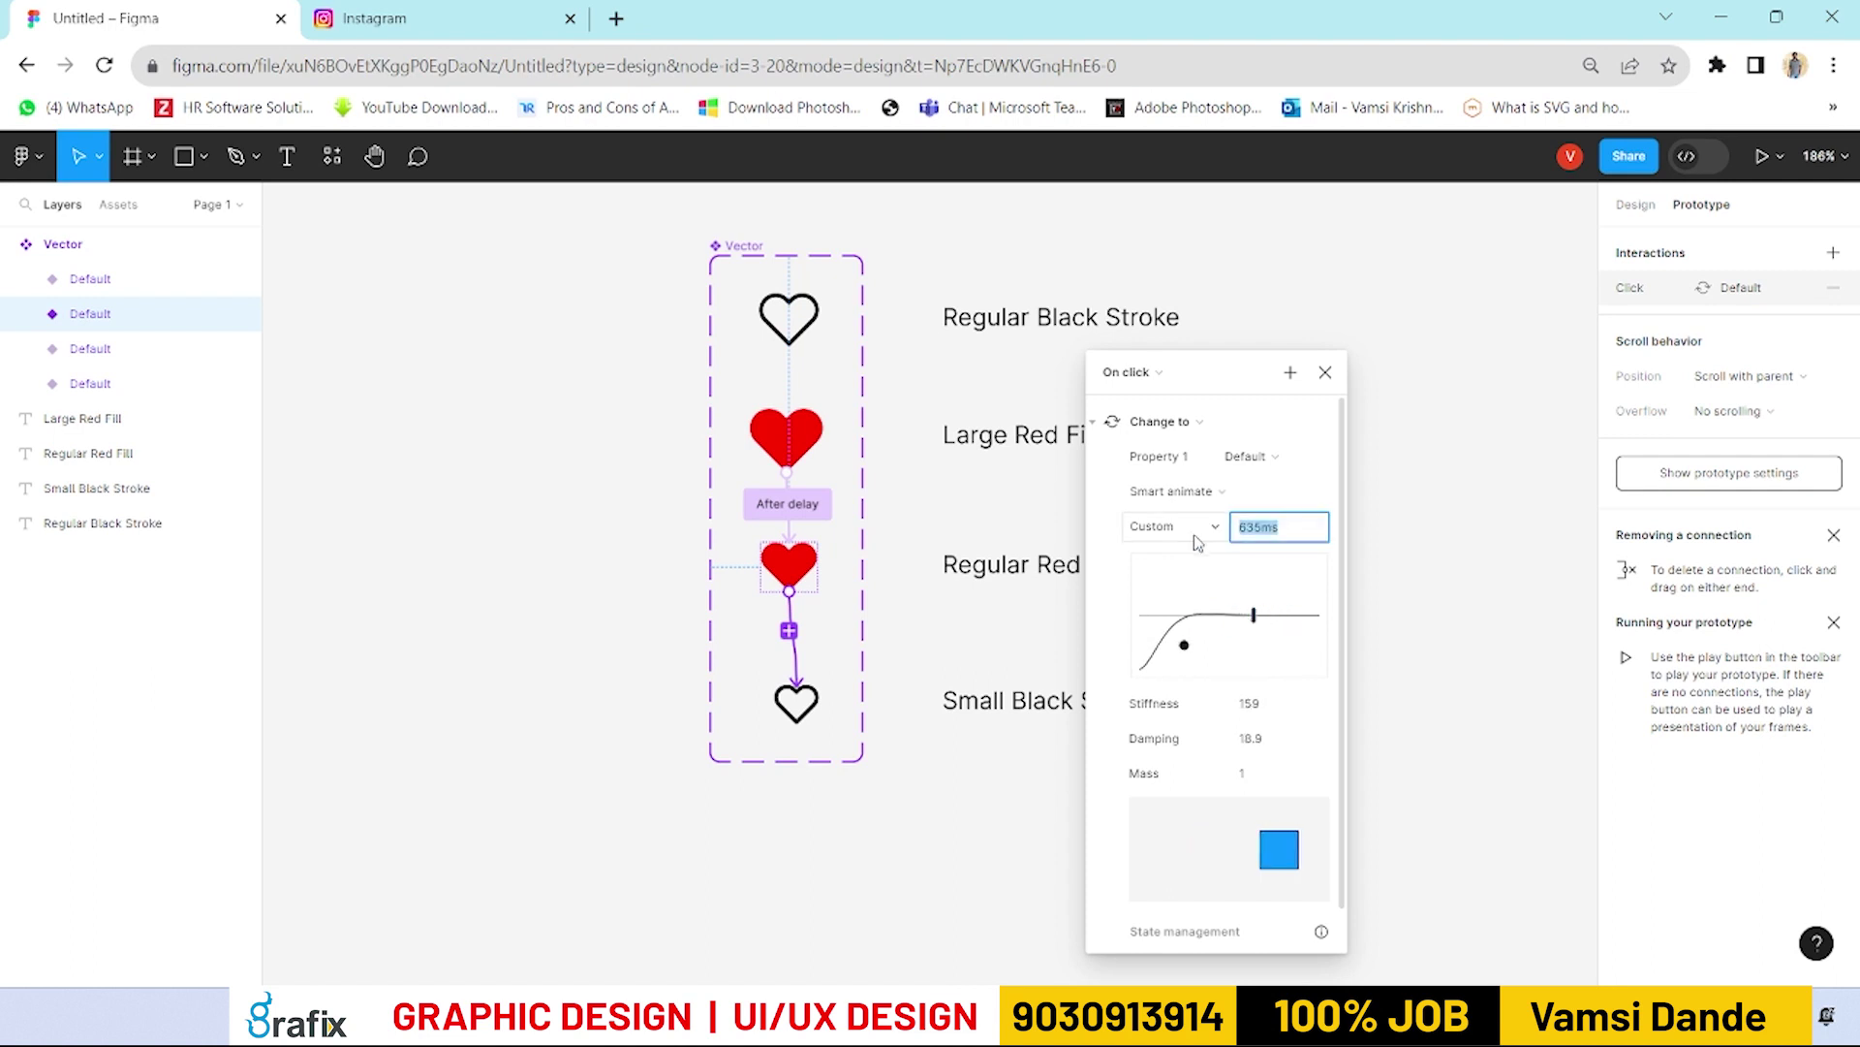
text(25)
key(Tab)
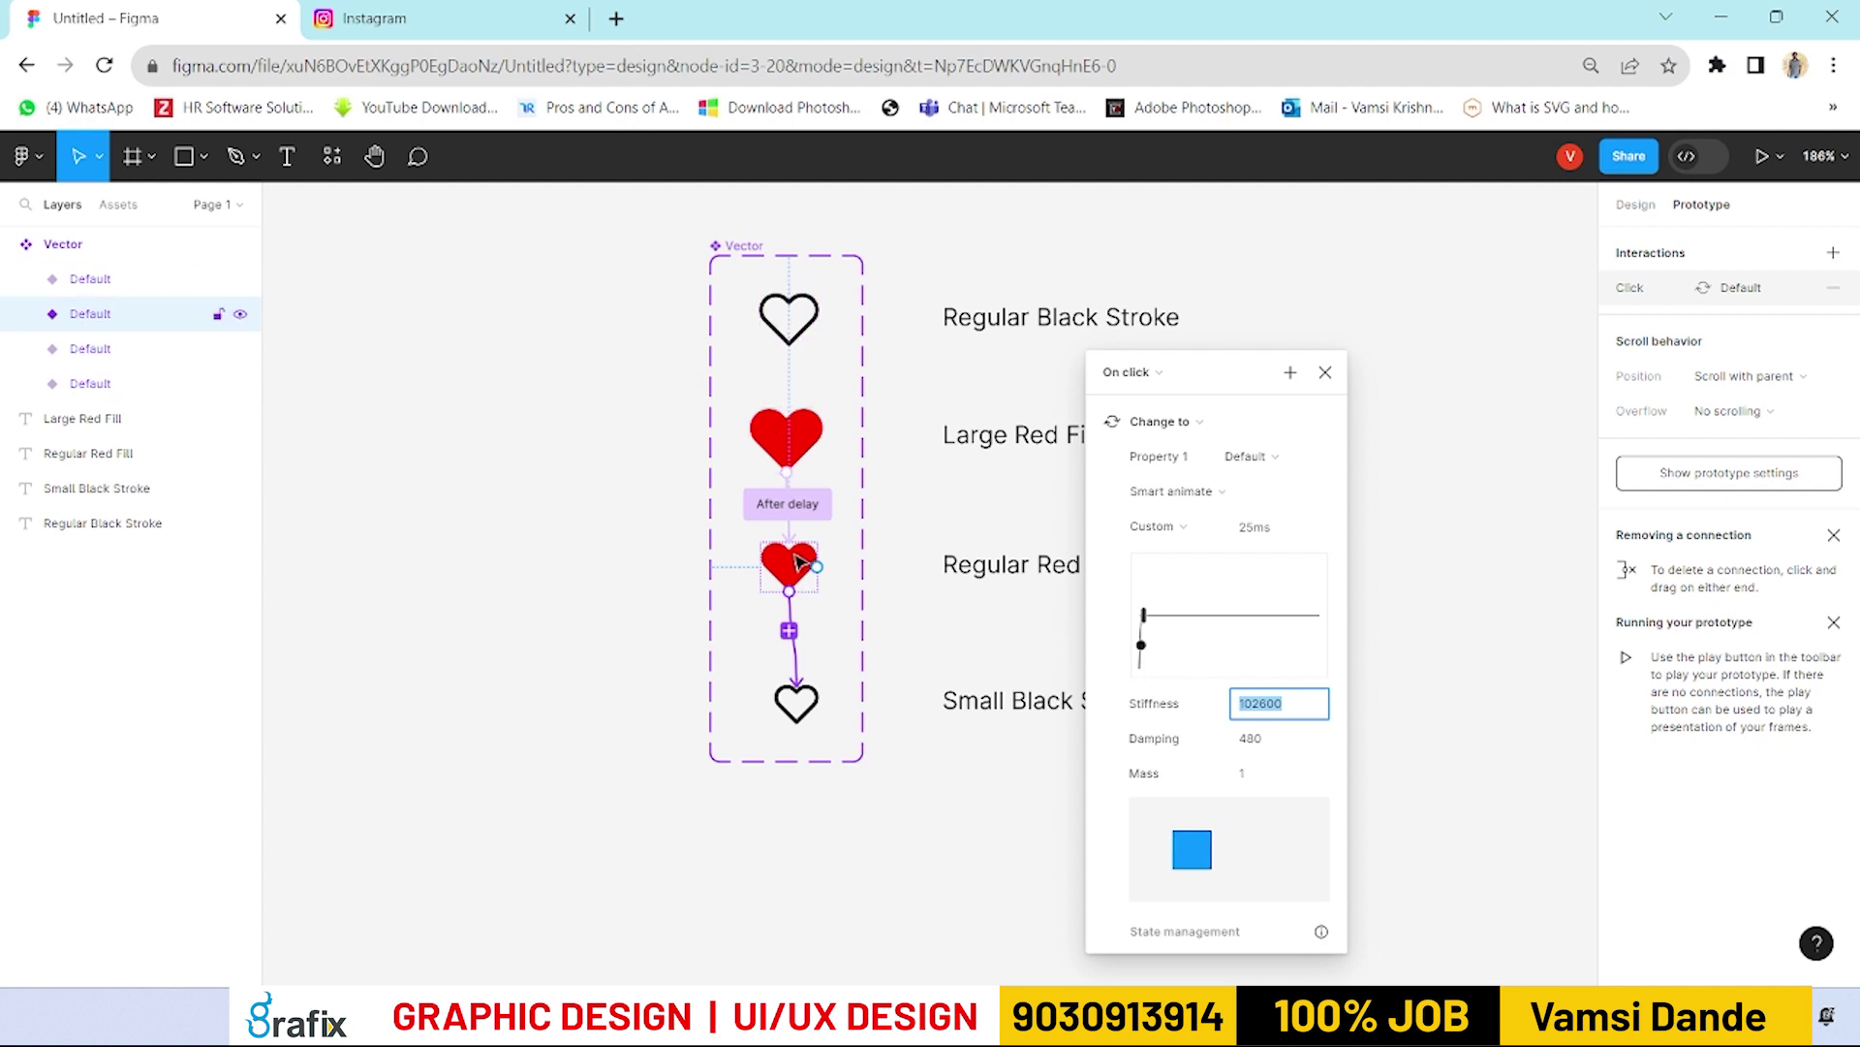
key(Return)
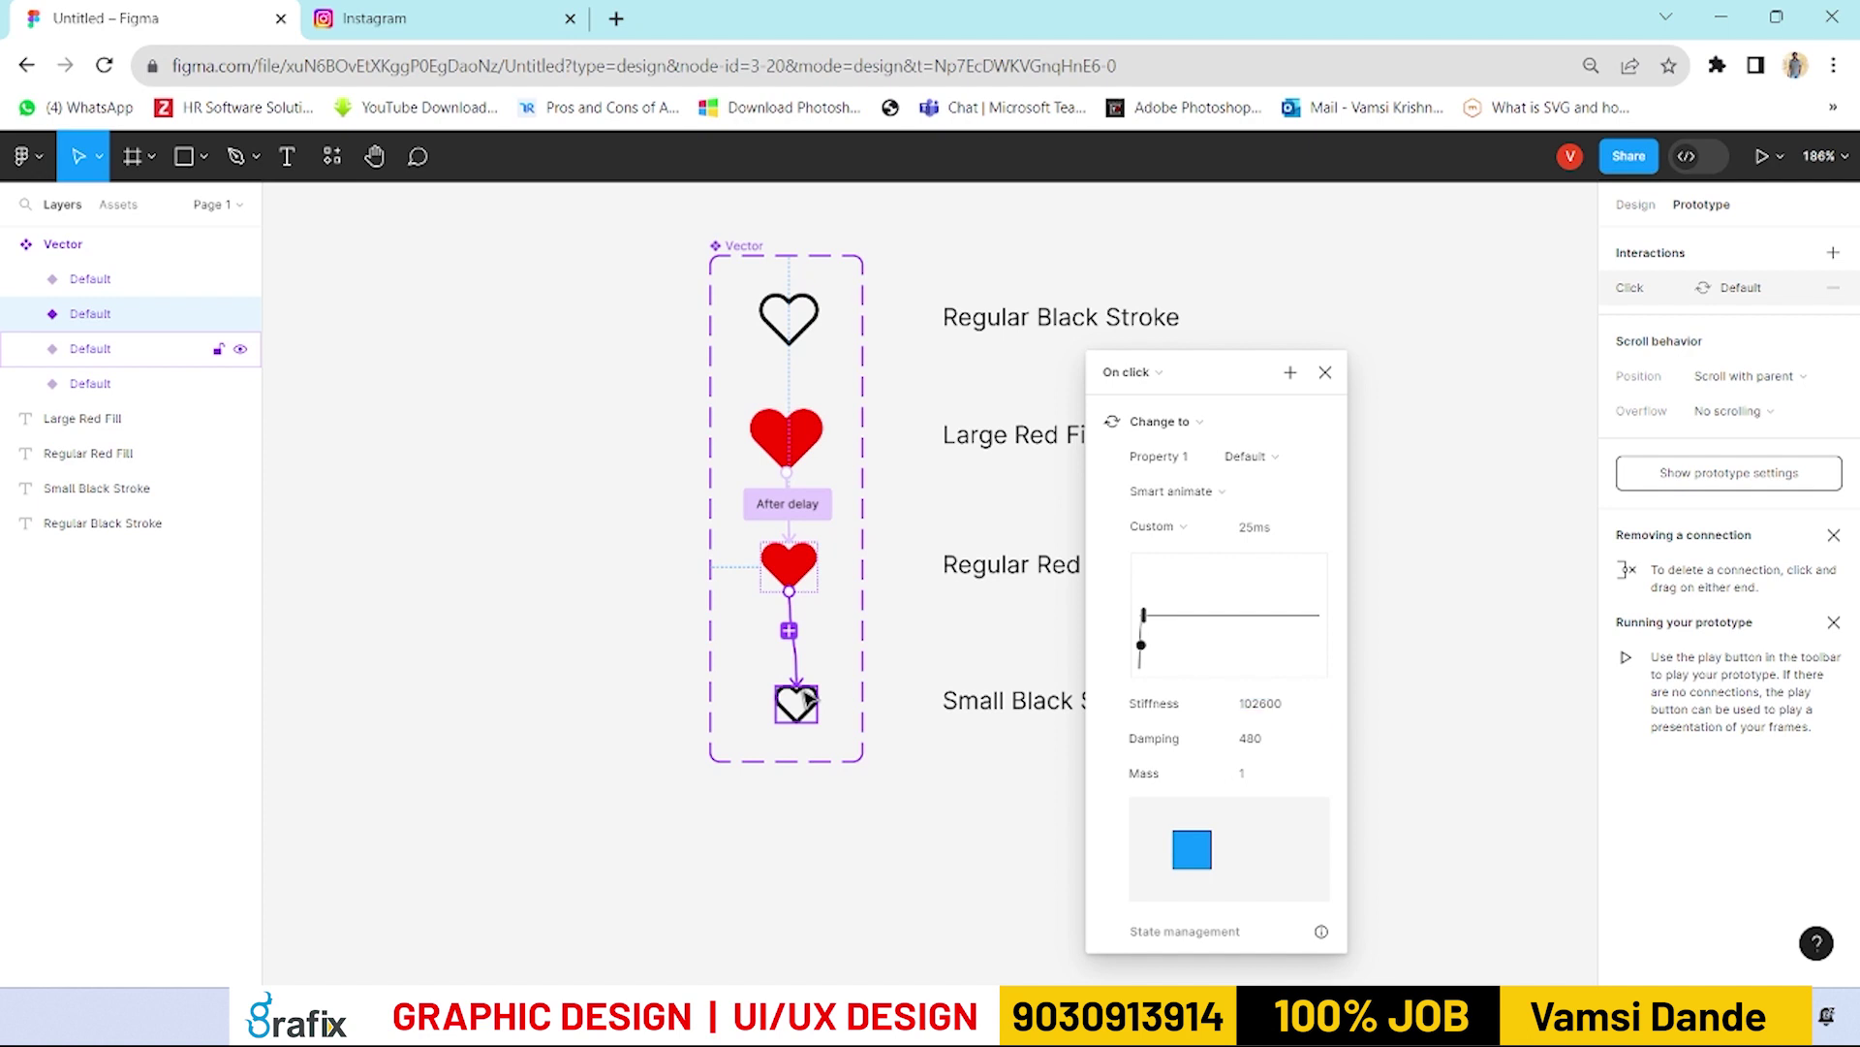
click(1333, 384)
click(830, 769)
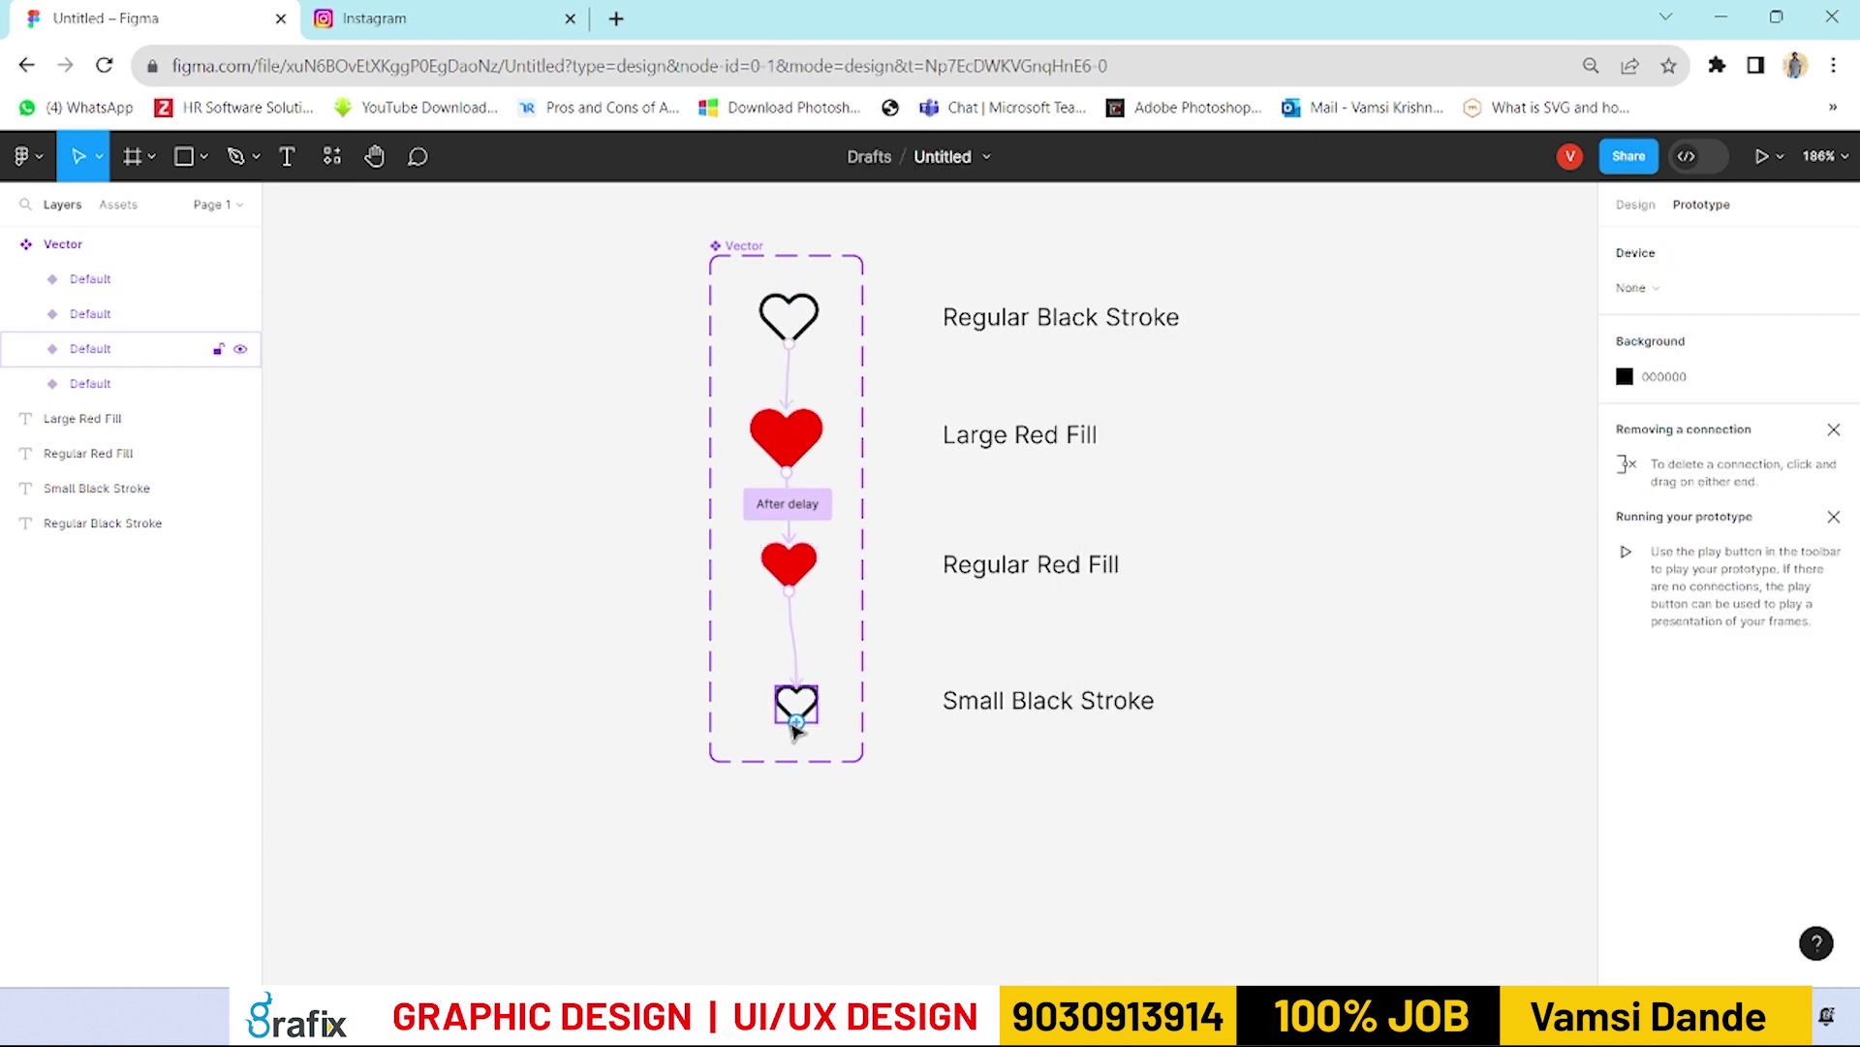
Step: Connect the small black stroke heart back to the regular black stroke heart with a Change to interaction
click(795, 722)
drag(797, 723, 1301, 318)
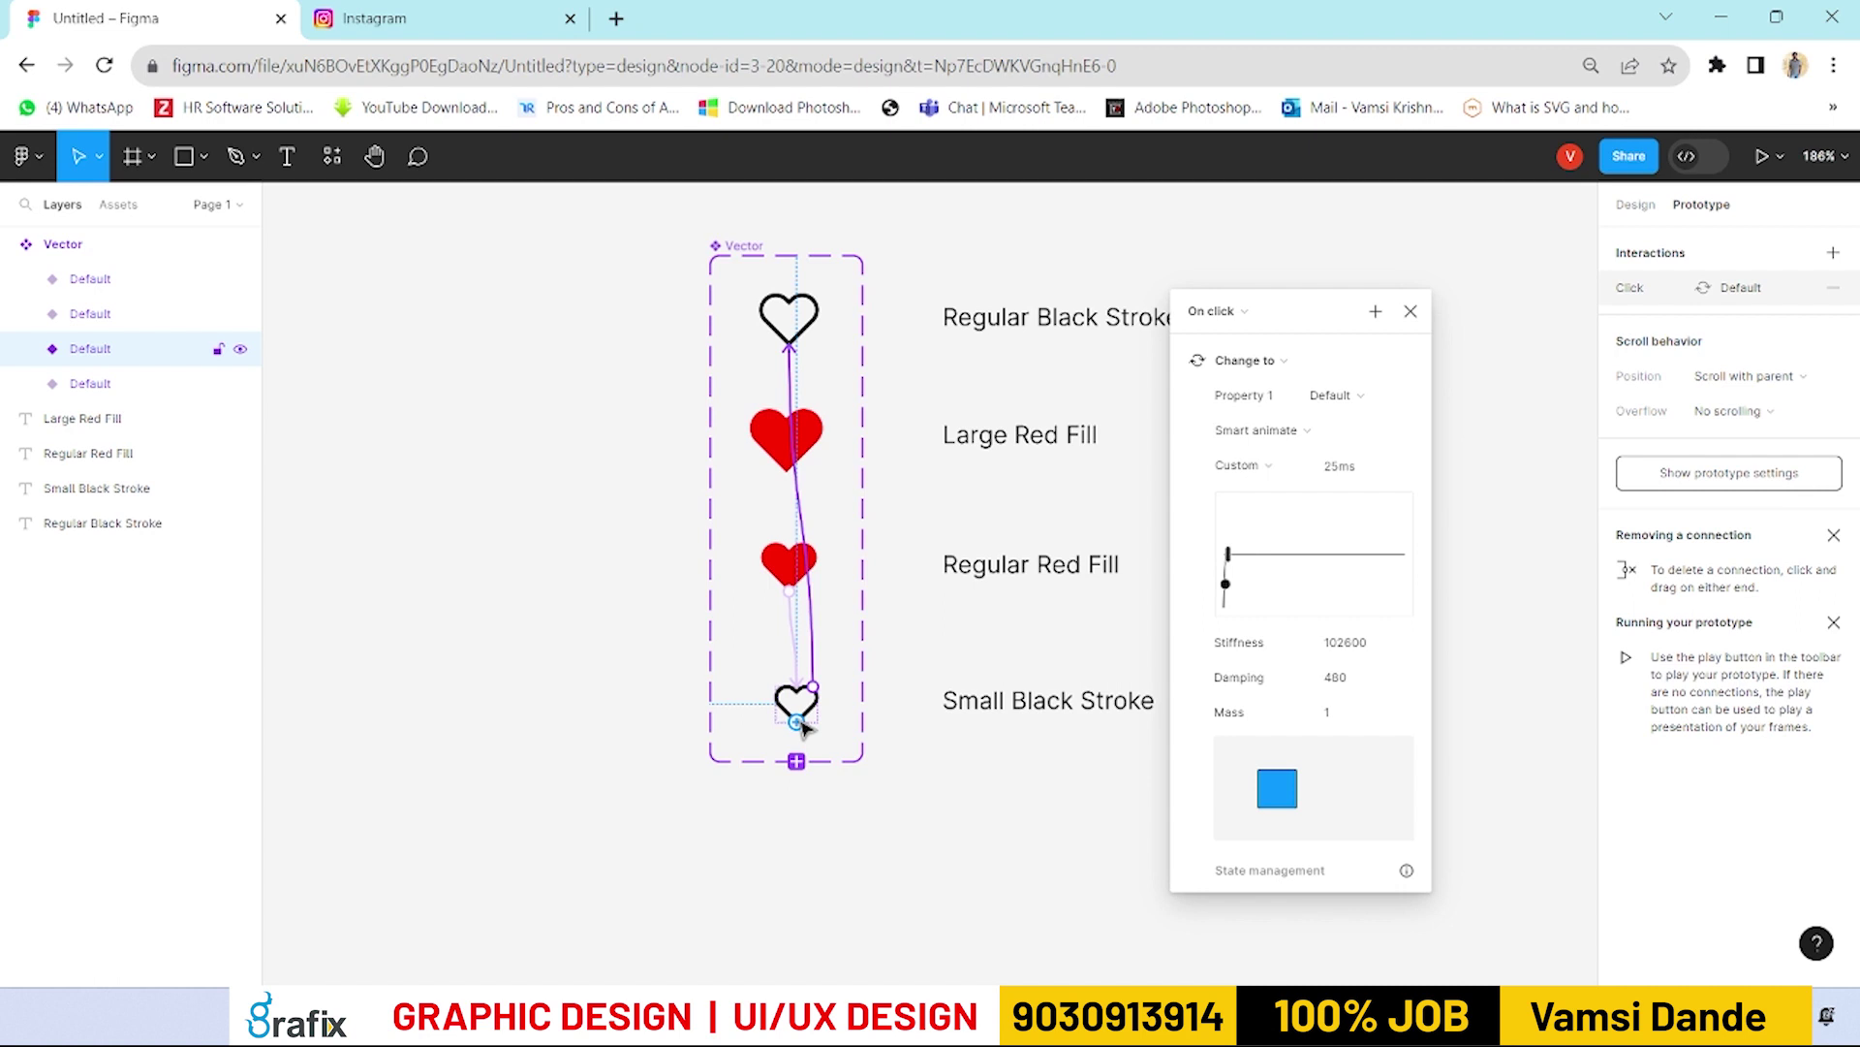
drag(1303, 320, 1311, 290)
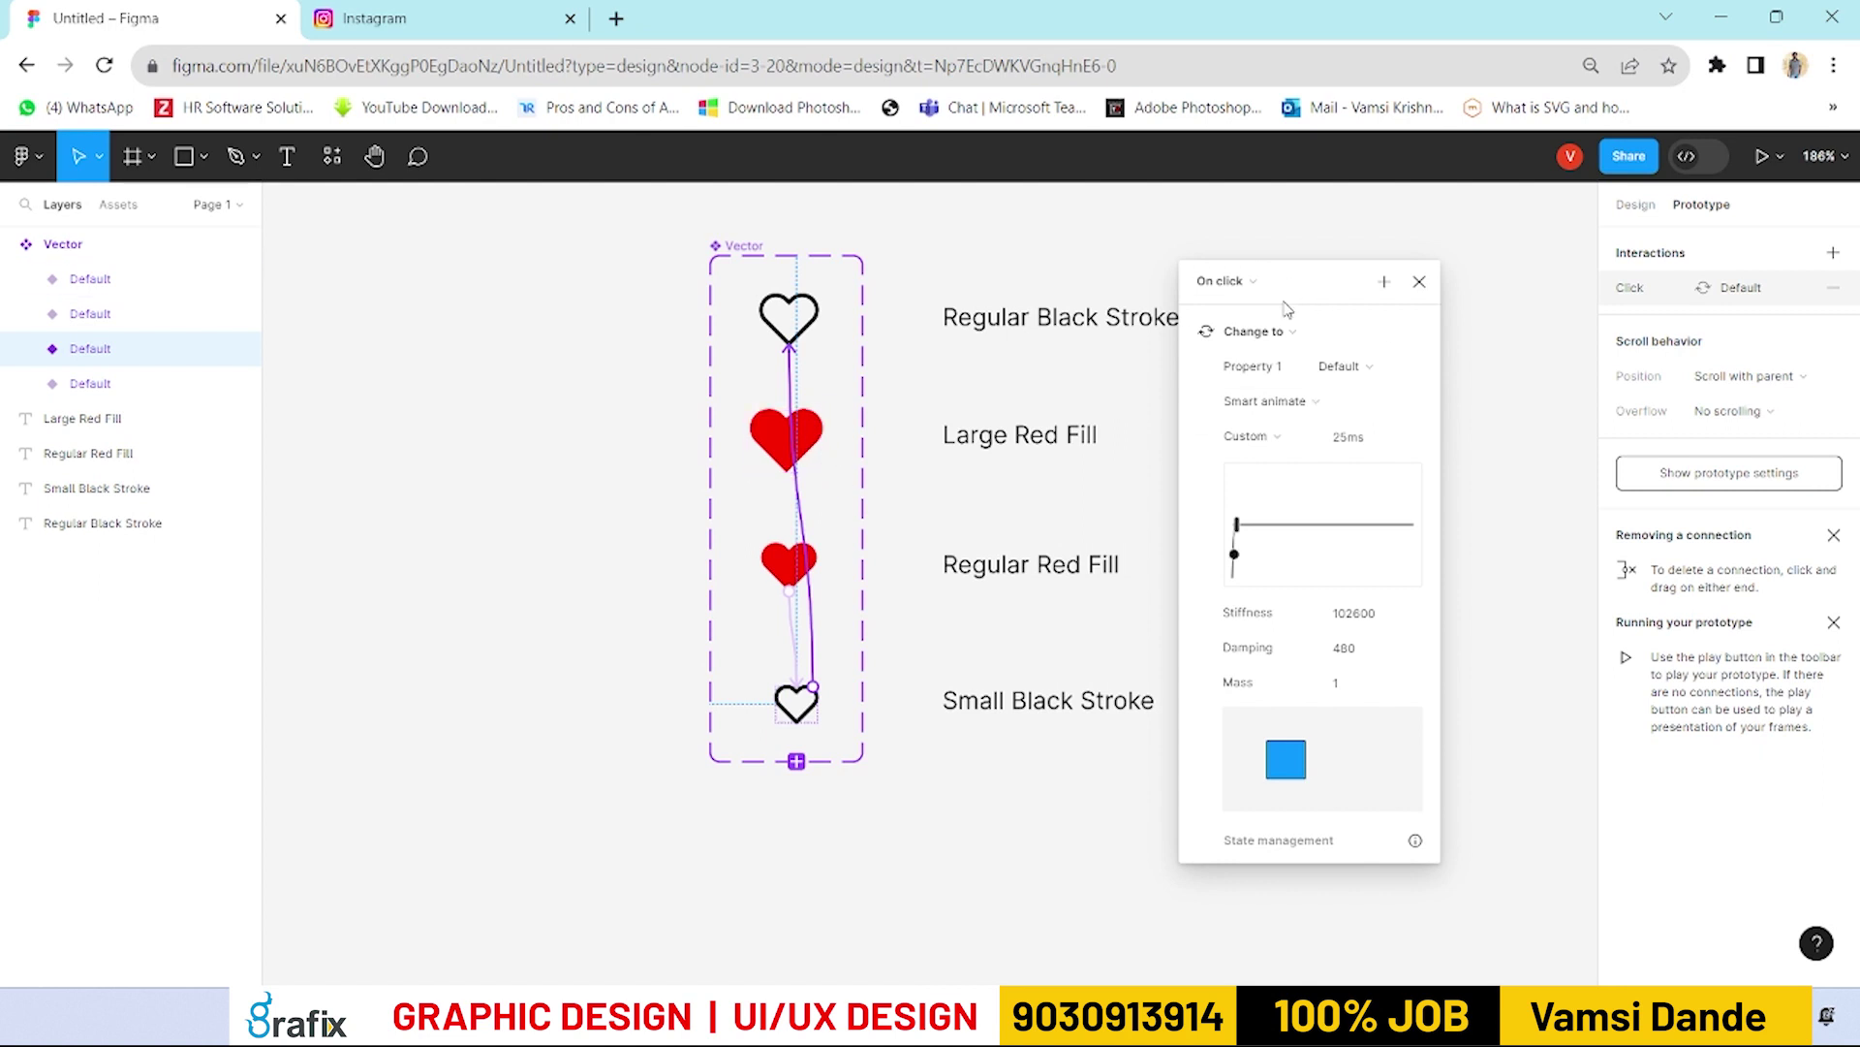
Step: Change the small black stroke heart's interaction trigger to After delay with a 1 ms delay
click(1248, 287)
click(1257, 554)
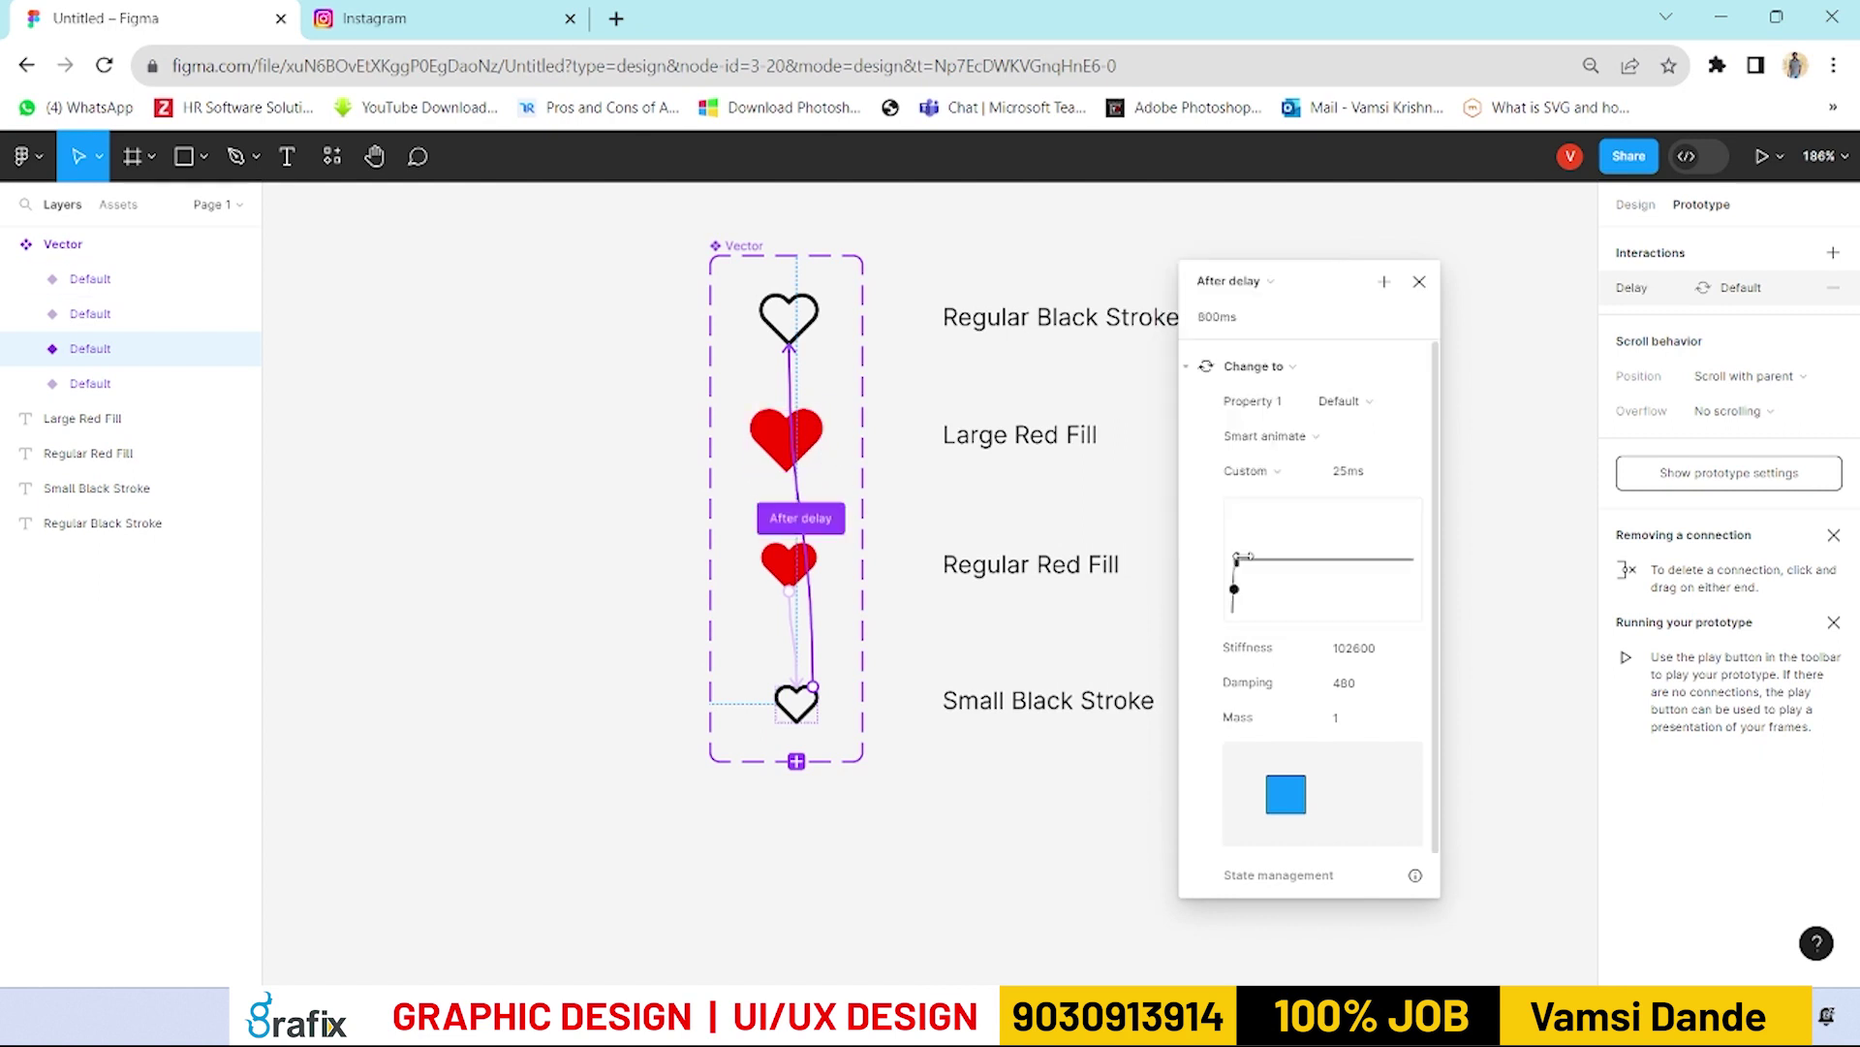
click(1260, 320)
text(13)
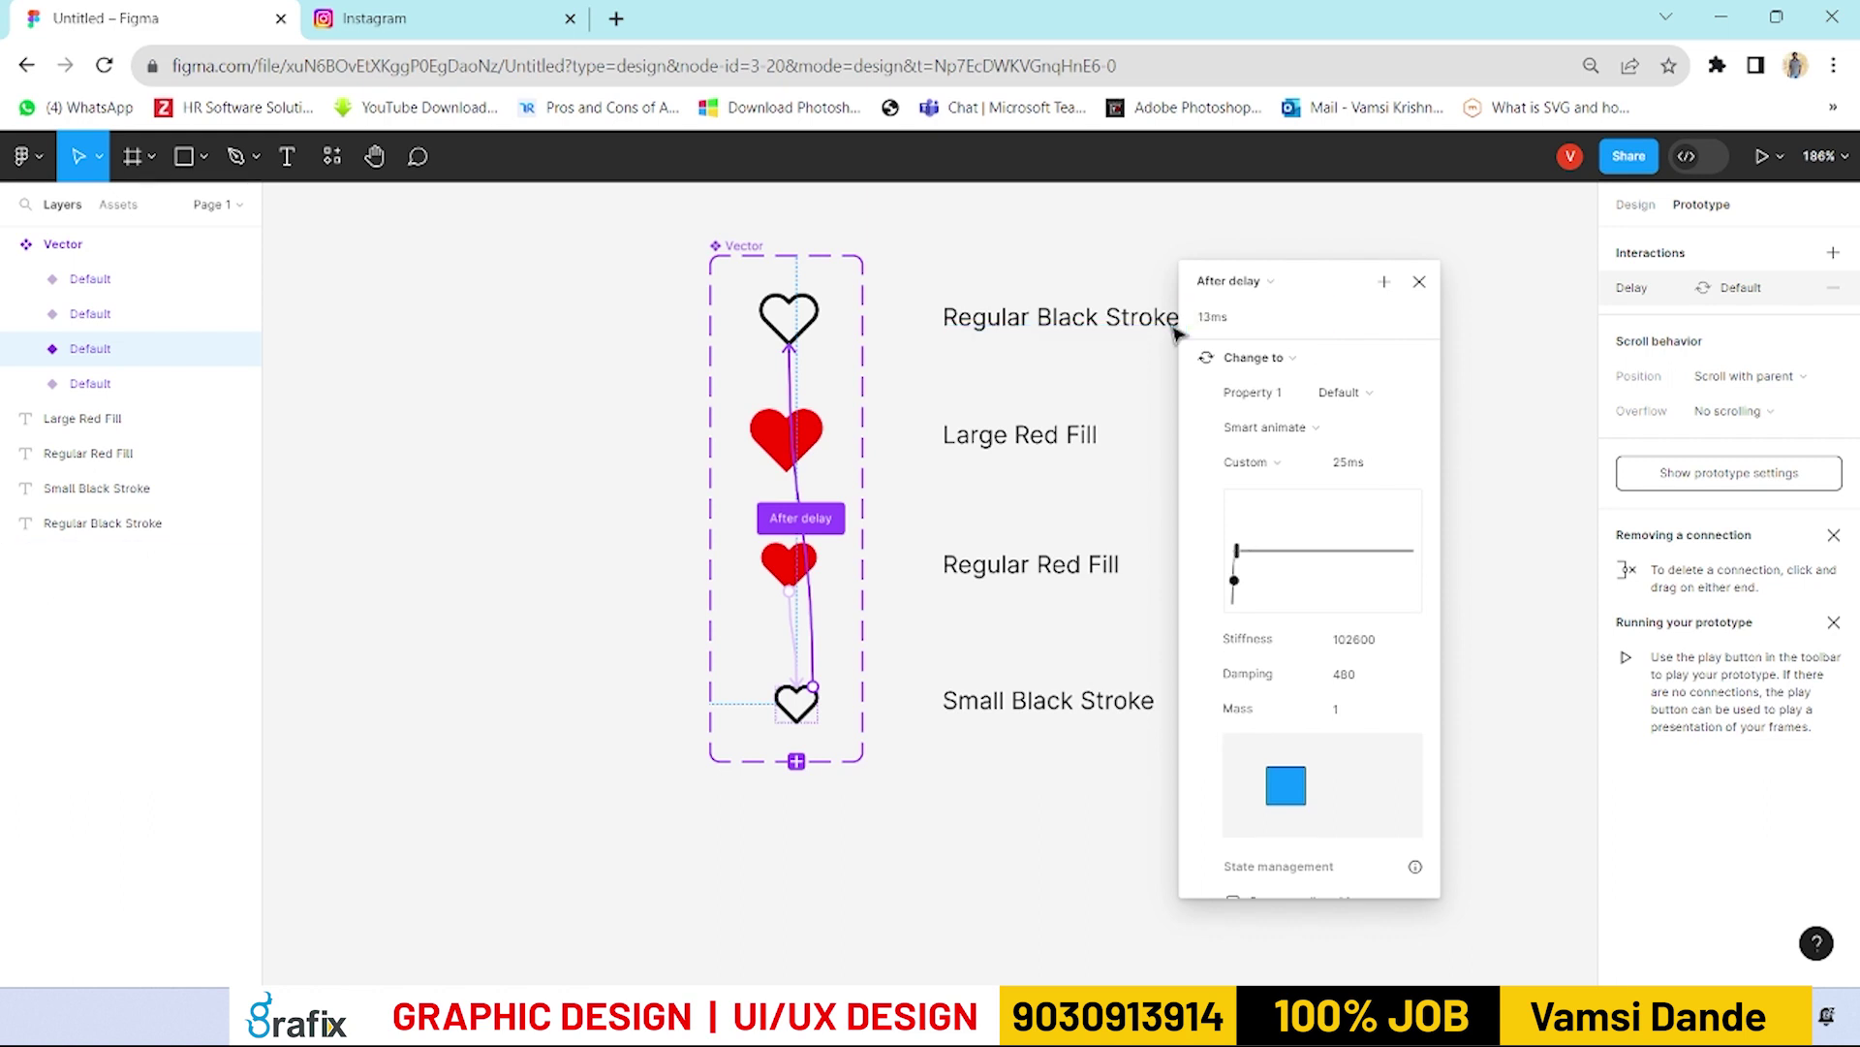
key(Return)
text(1)
key(Return)
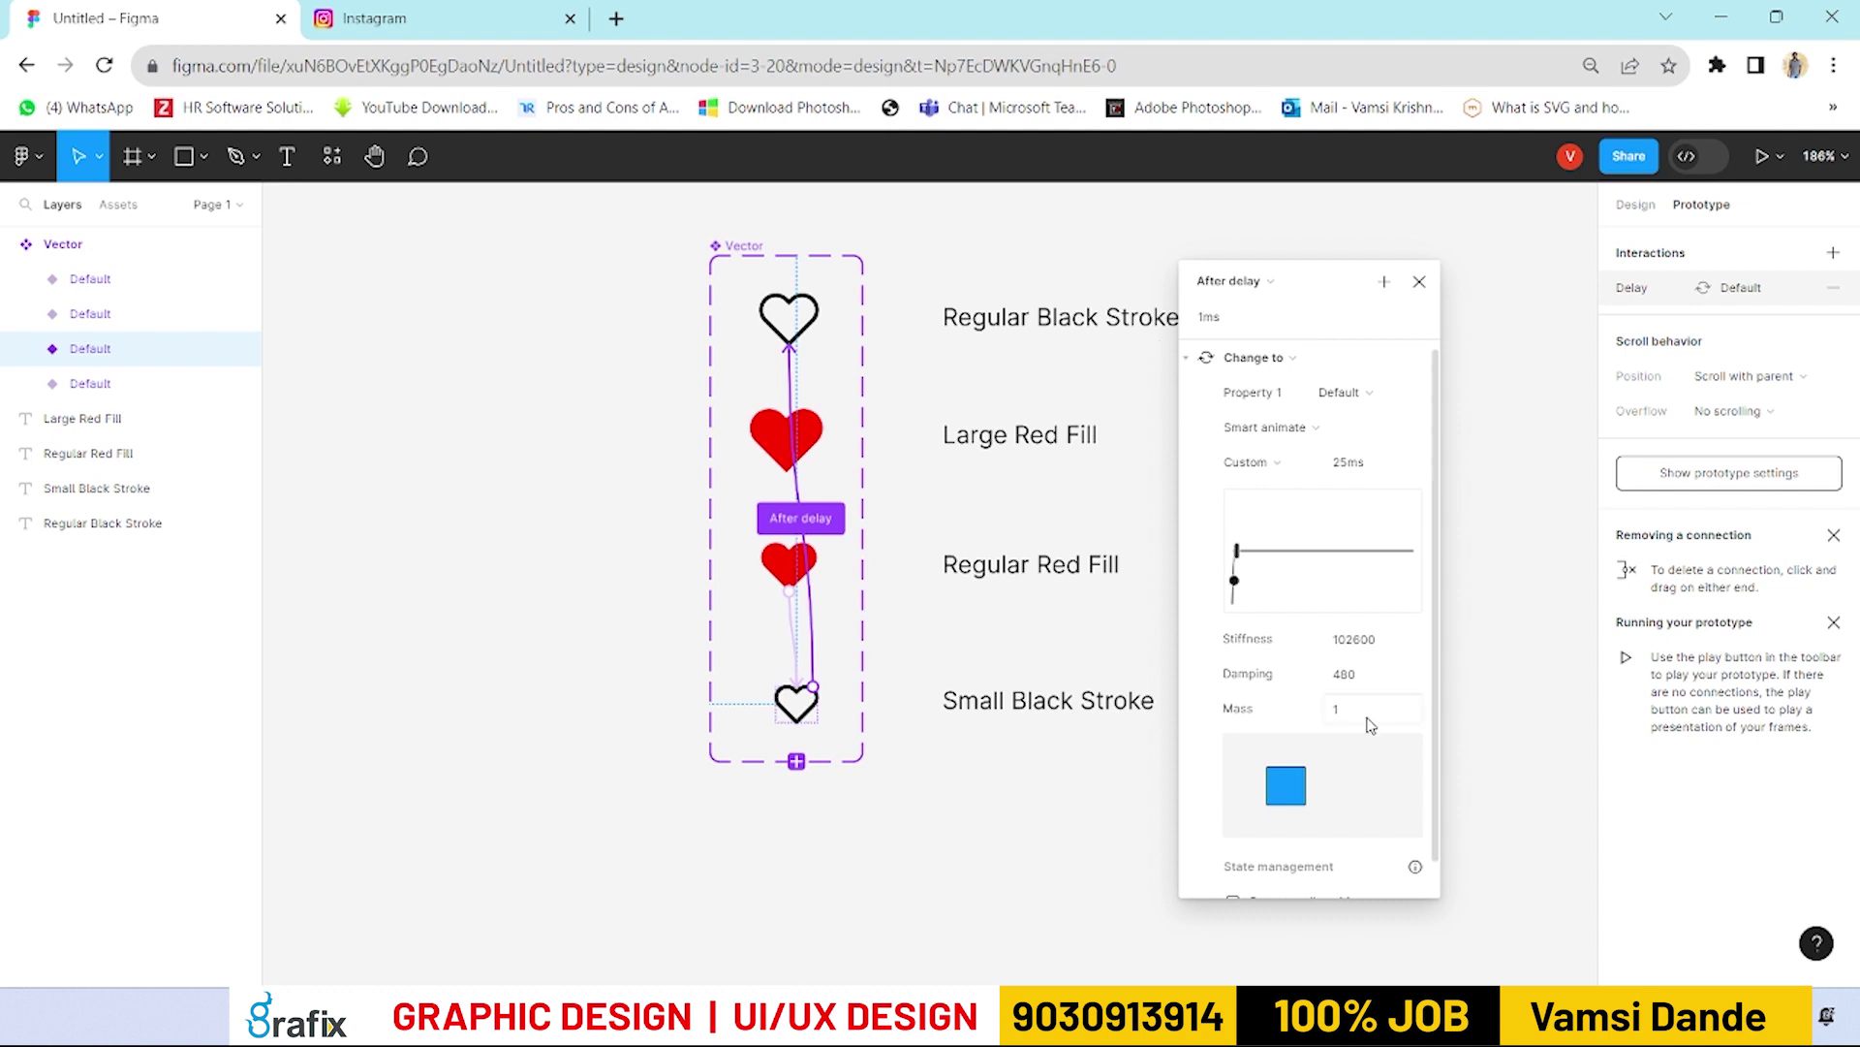
Step: Set the small black stroke heart's Smart animate duration to 500 ms and close its interaction settings
click(1282, 434)
click(1282, 434)
click(1387, 462)
text(5)
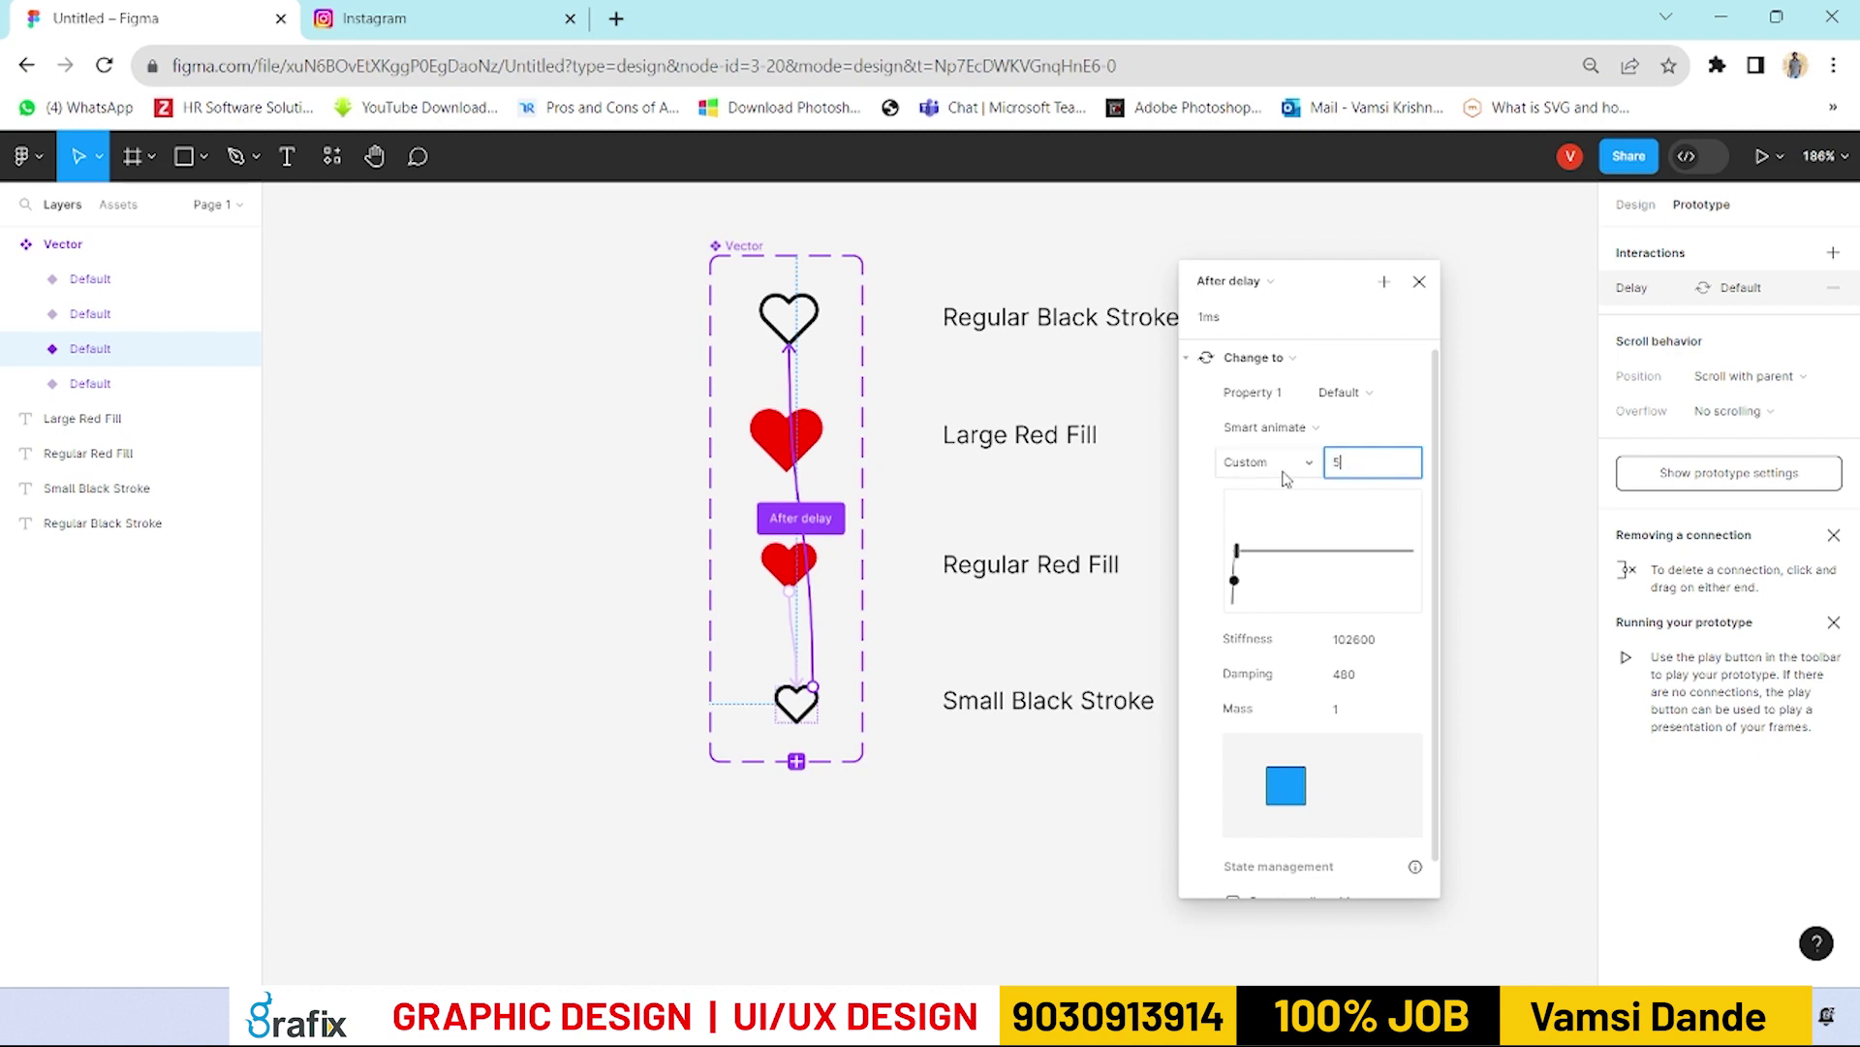
text(00)
key(Tab)
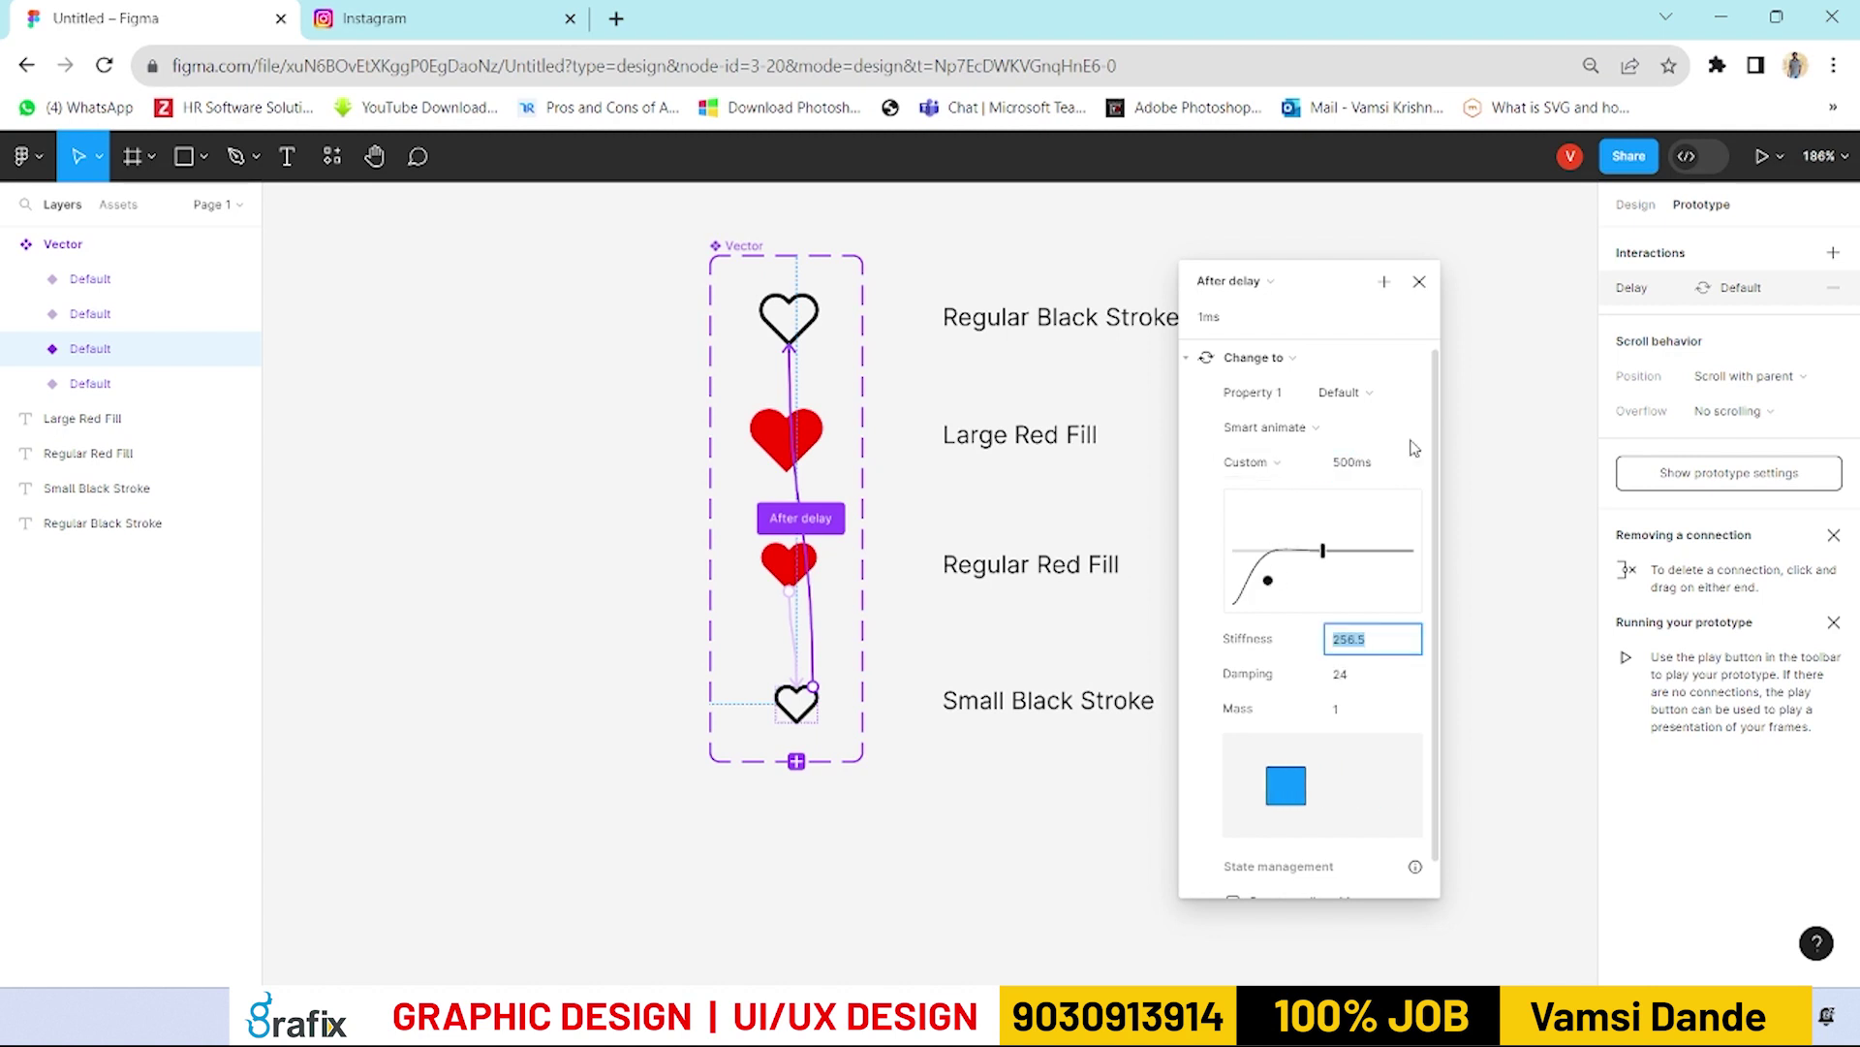
click(1420, 281)
click(1465, 564)
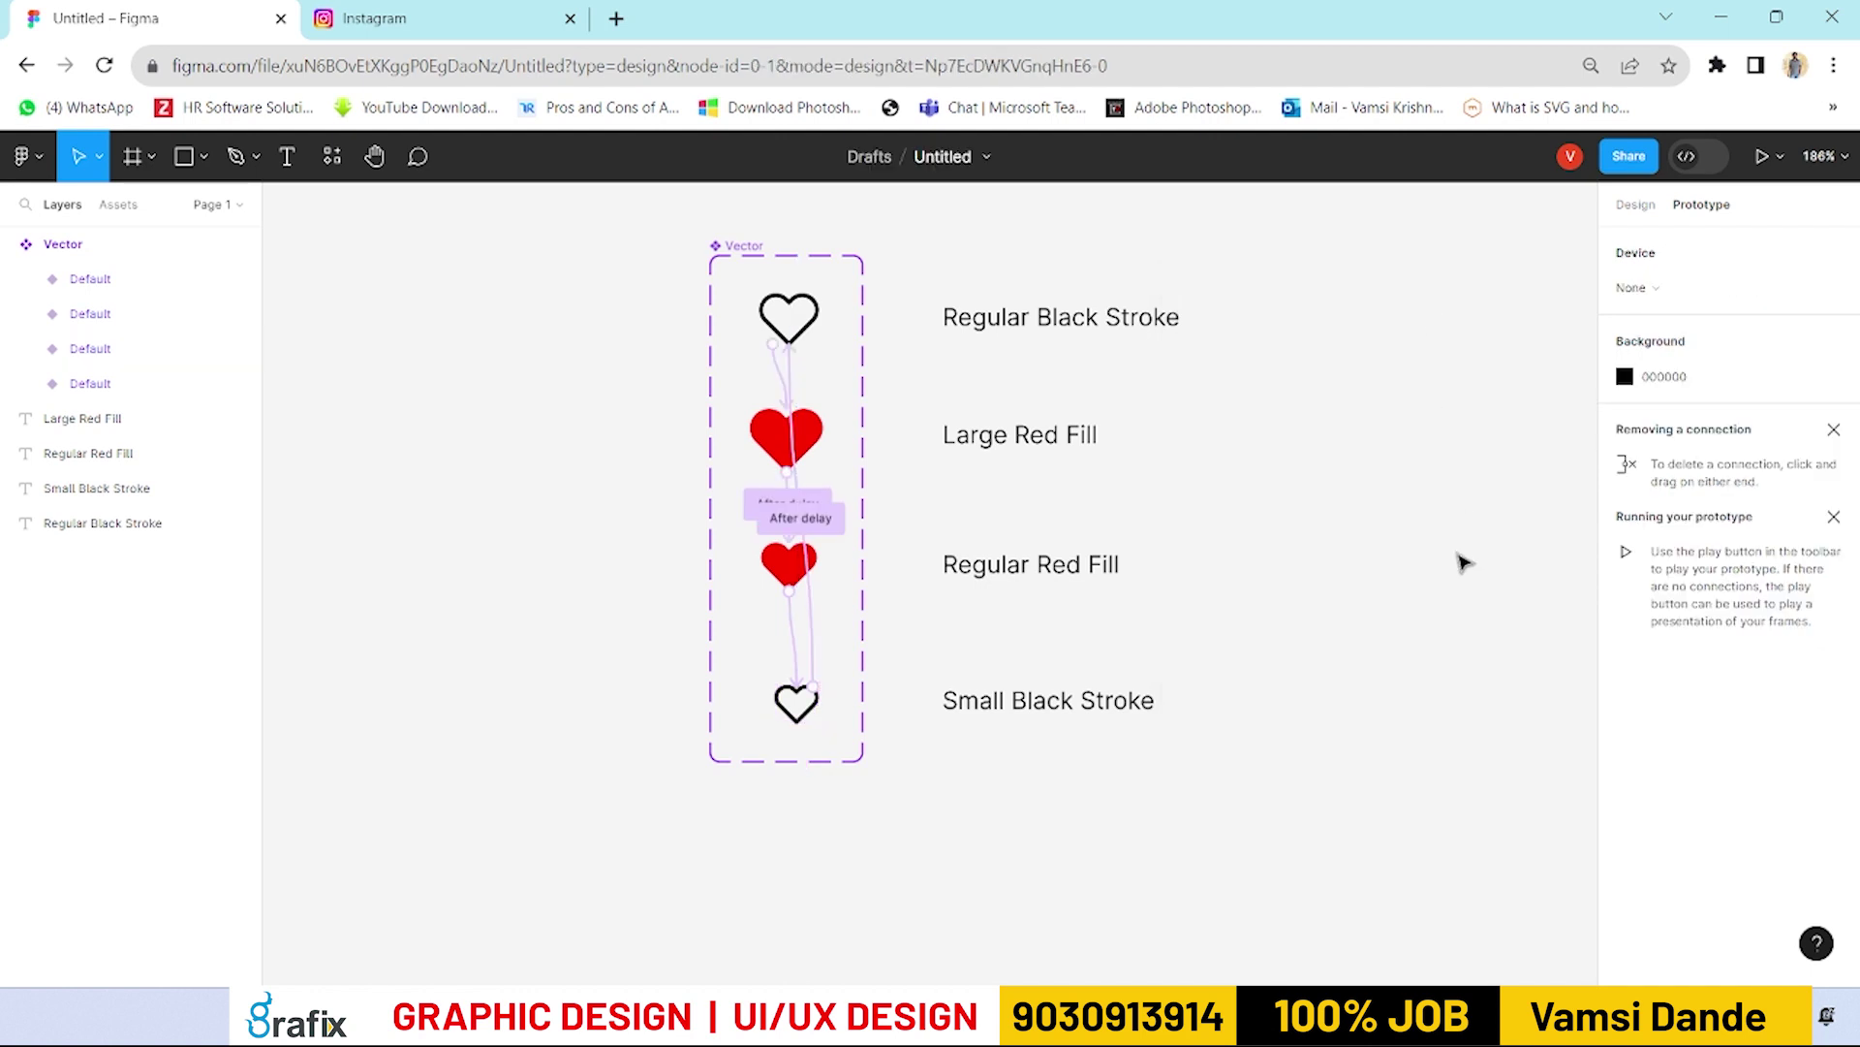
Step: Place an instance of the local heart component on the empty canvas beside the variants, and shift the component set closer to its text labels
click(739, 242)
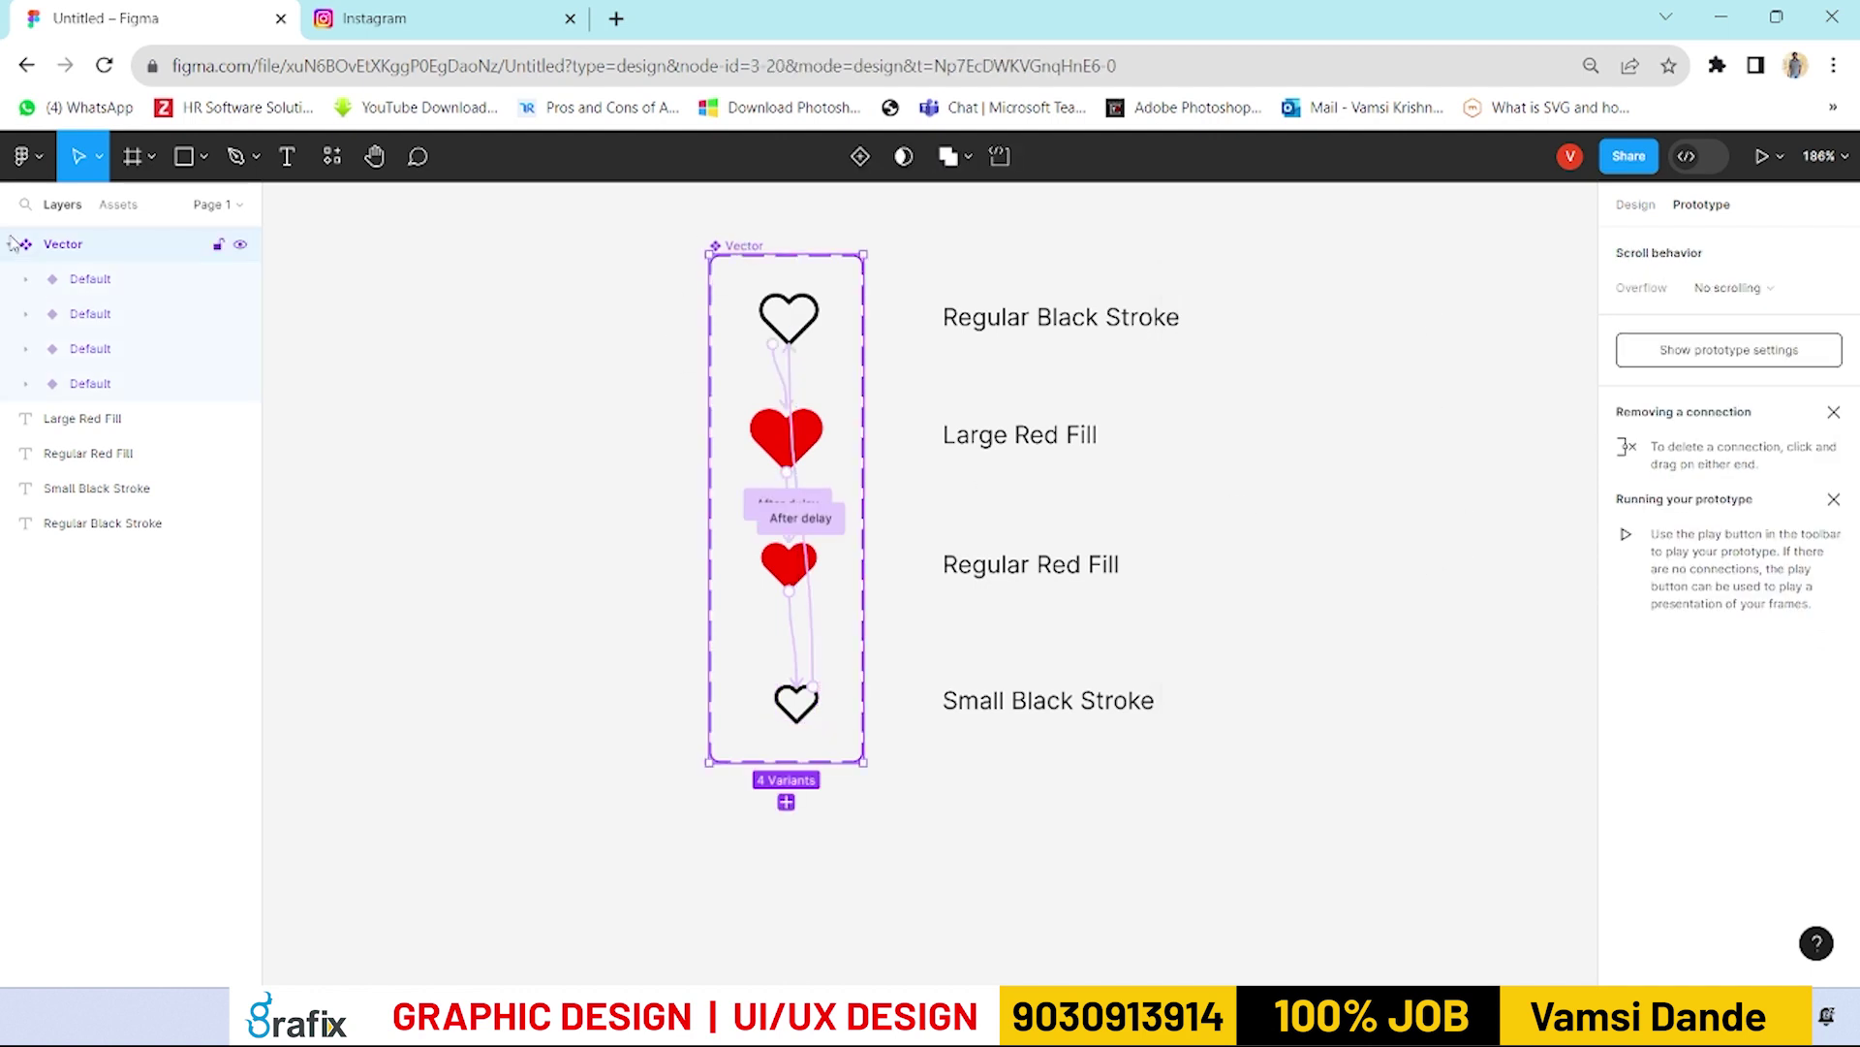
click(132, 207)
click(390, 564)
drag(44, 338, 417, 411)
click(578, 659)
drag(752, 247, 792, 273)
click(1353, 394)
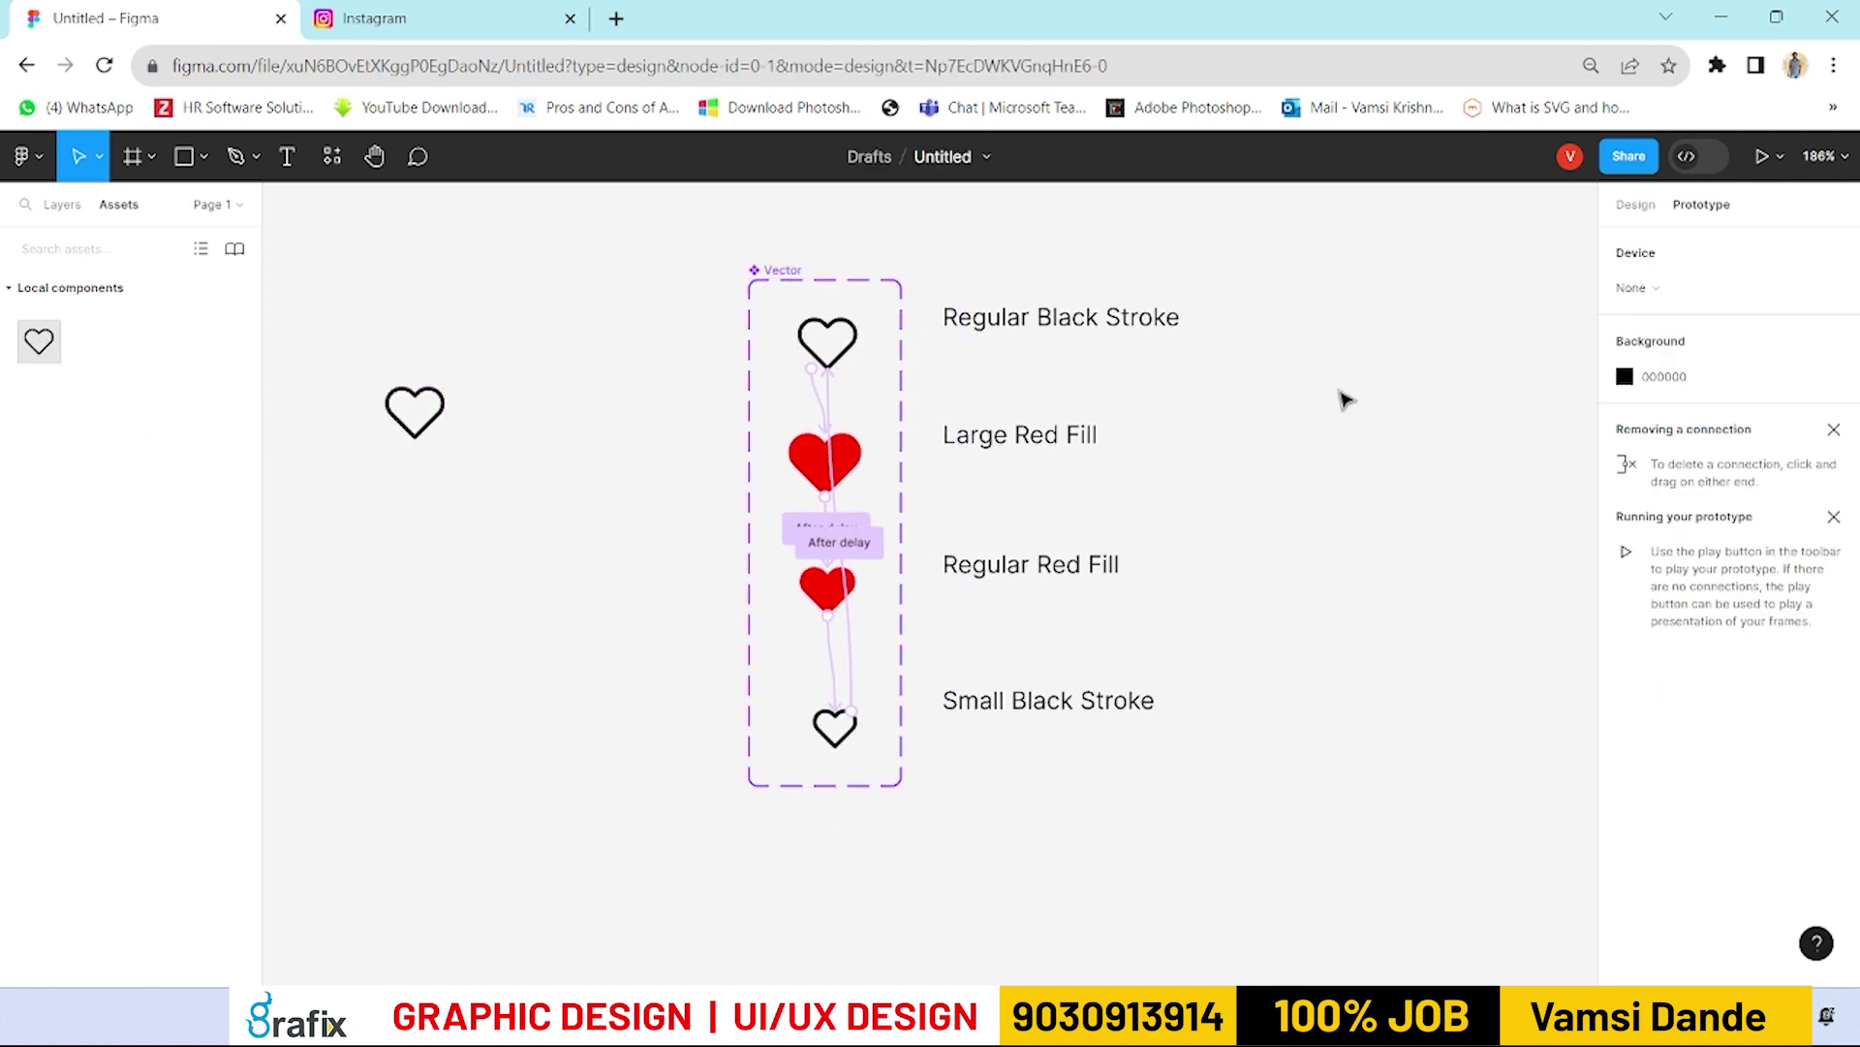
Step: Try to run the standalone heart instance as a prototype without a surrounding frame
click(444, 412)
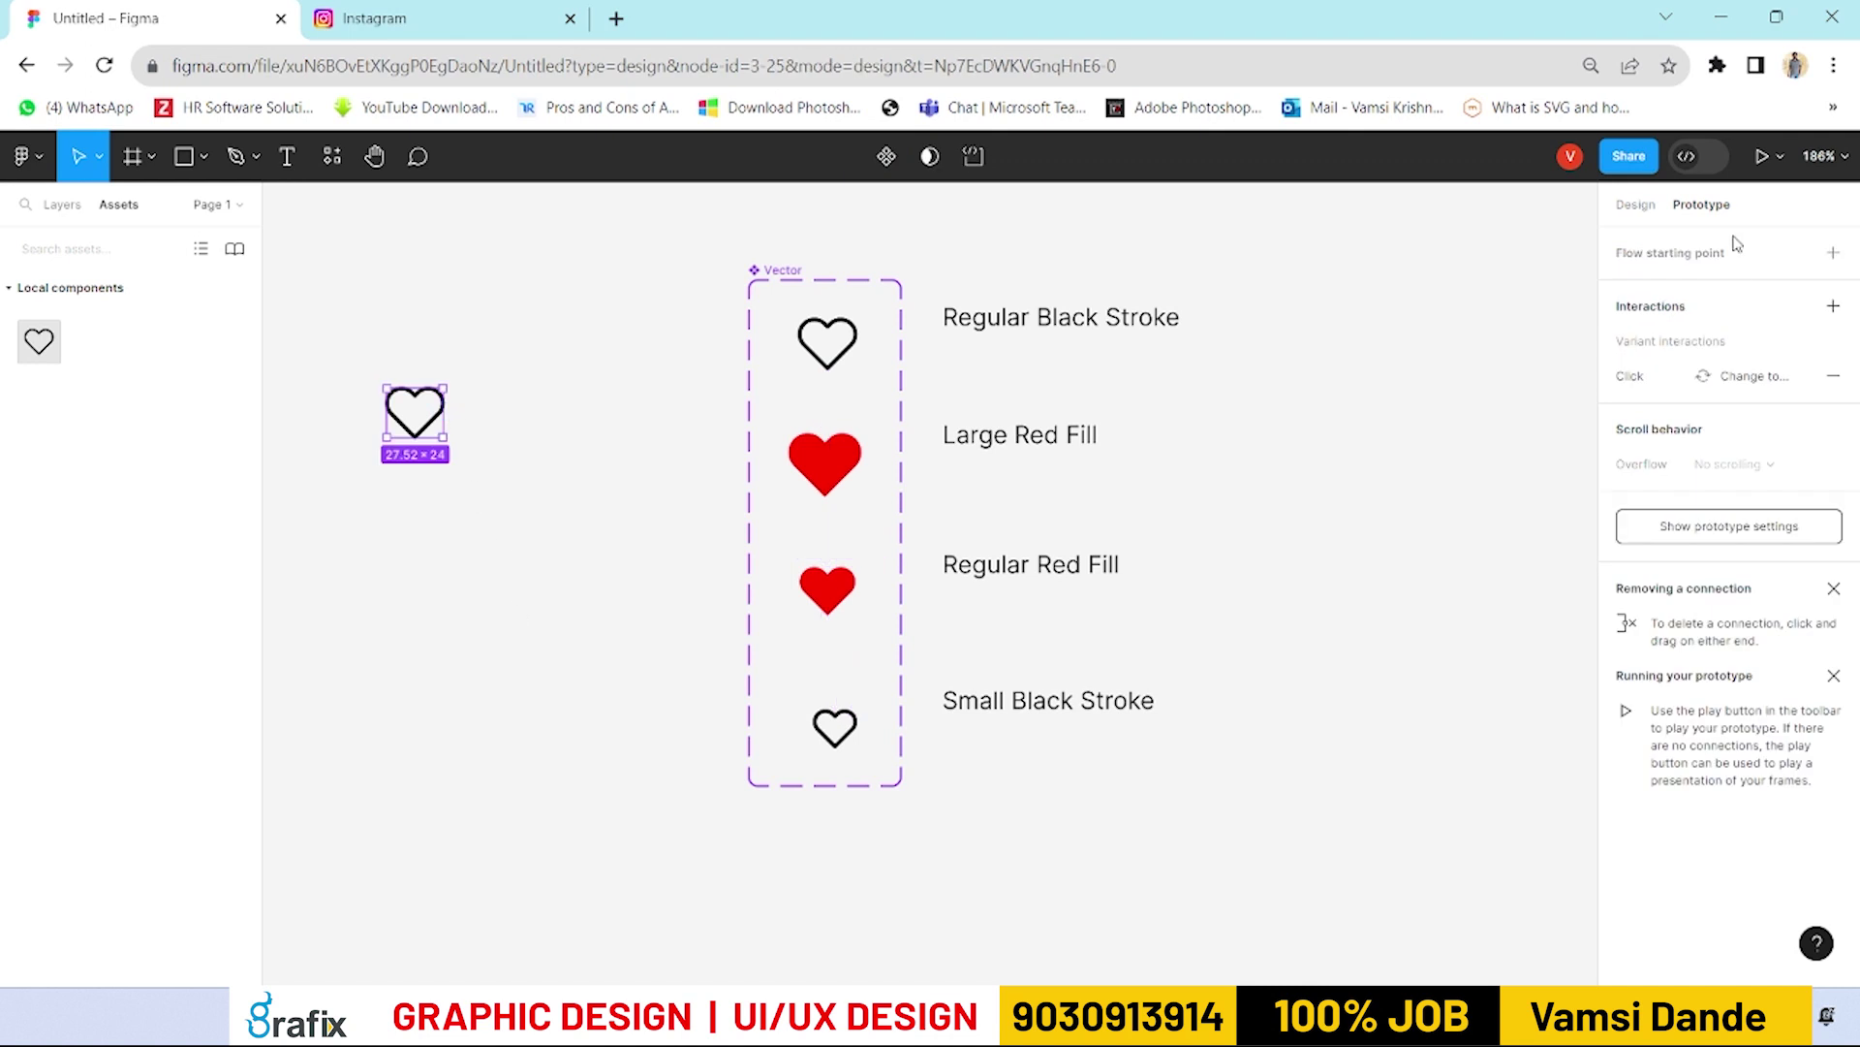
click(1636, 204)
click(457, 610)
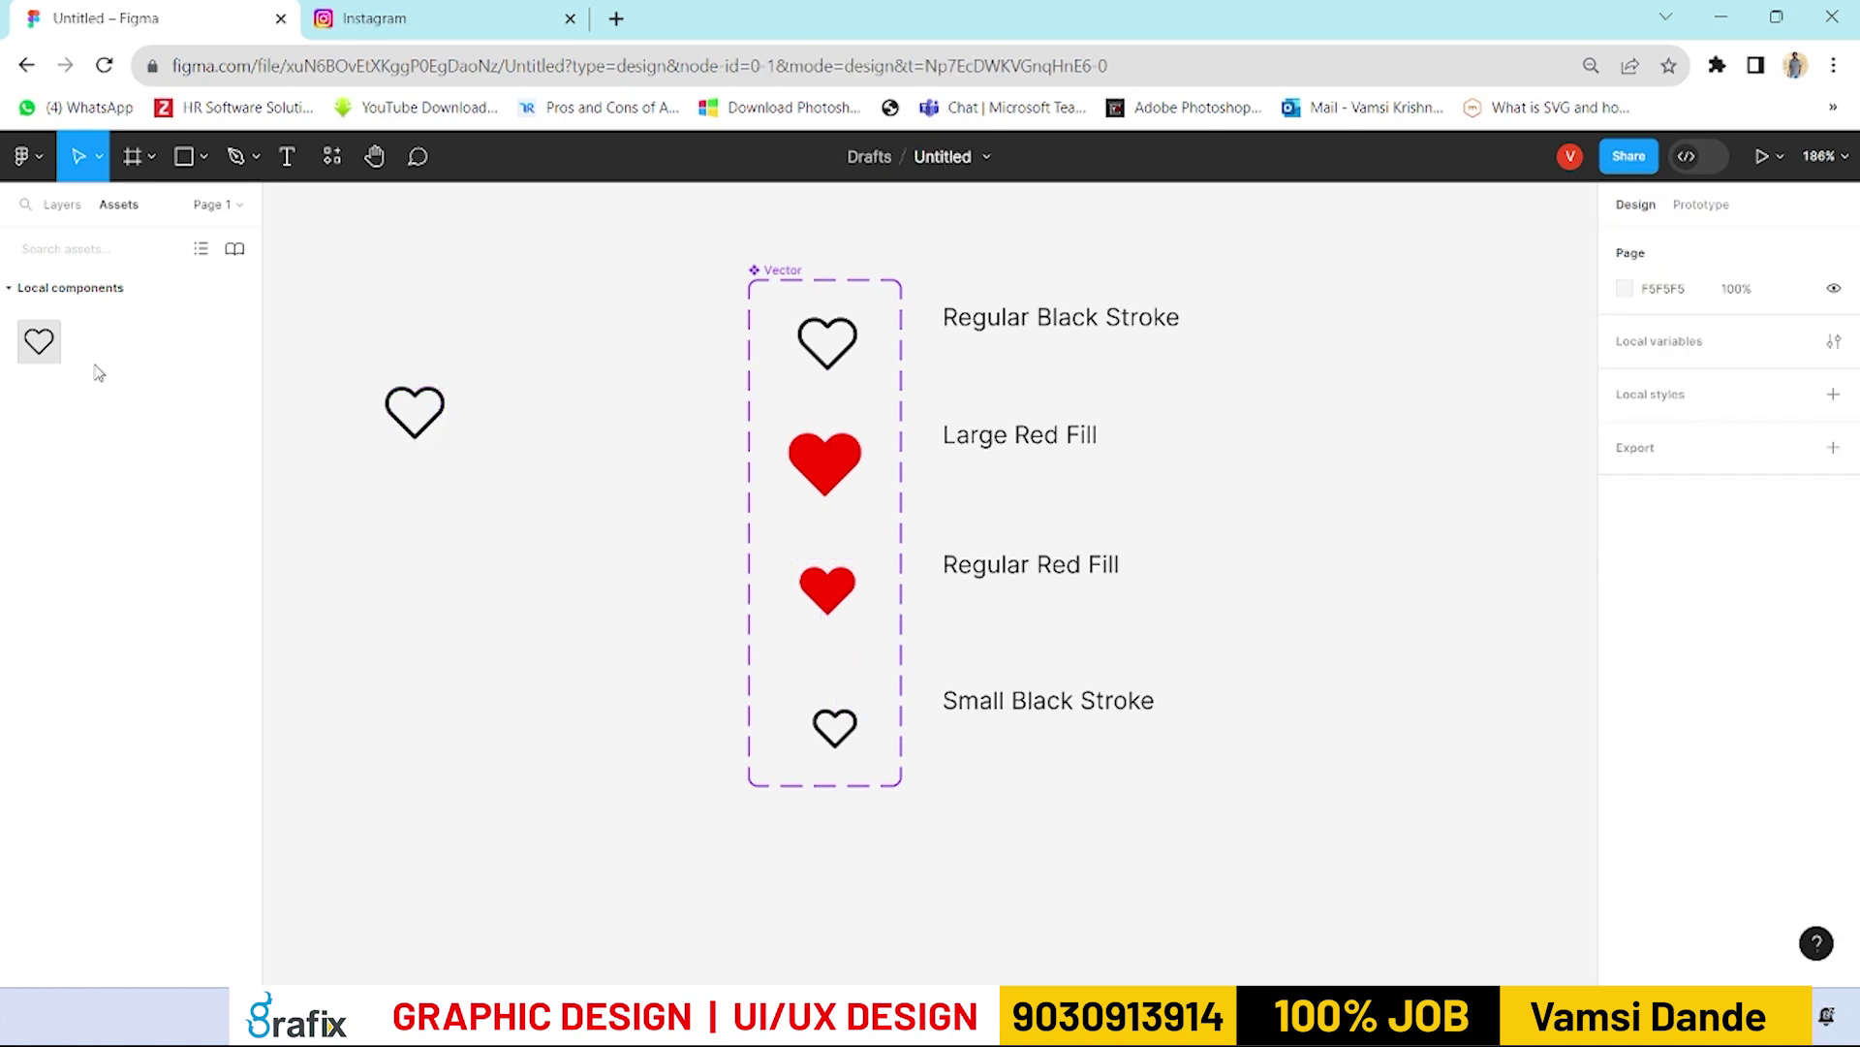
click(427, 419)
click(1762, 157)
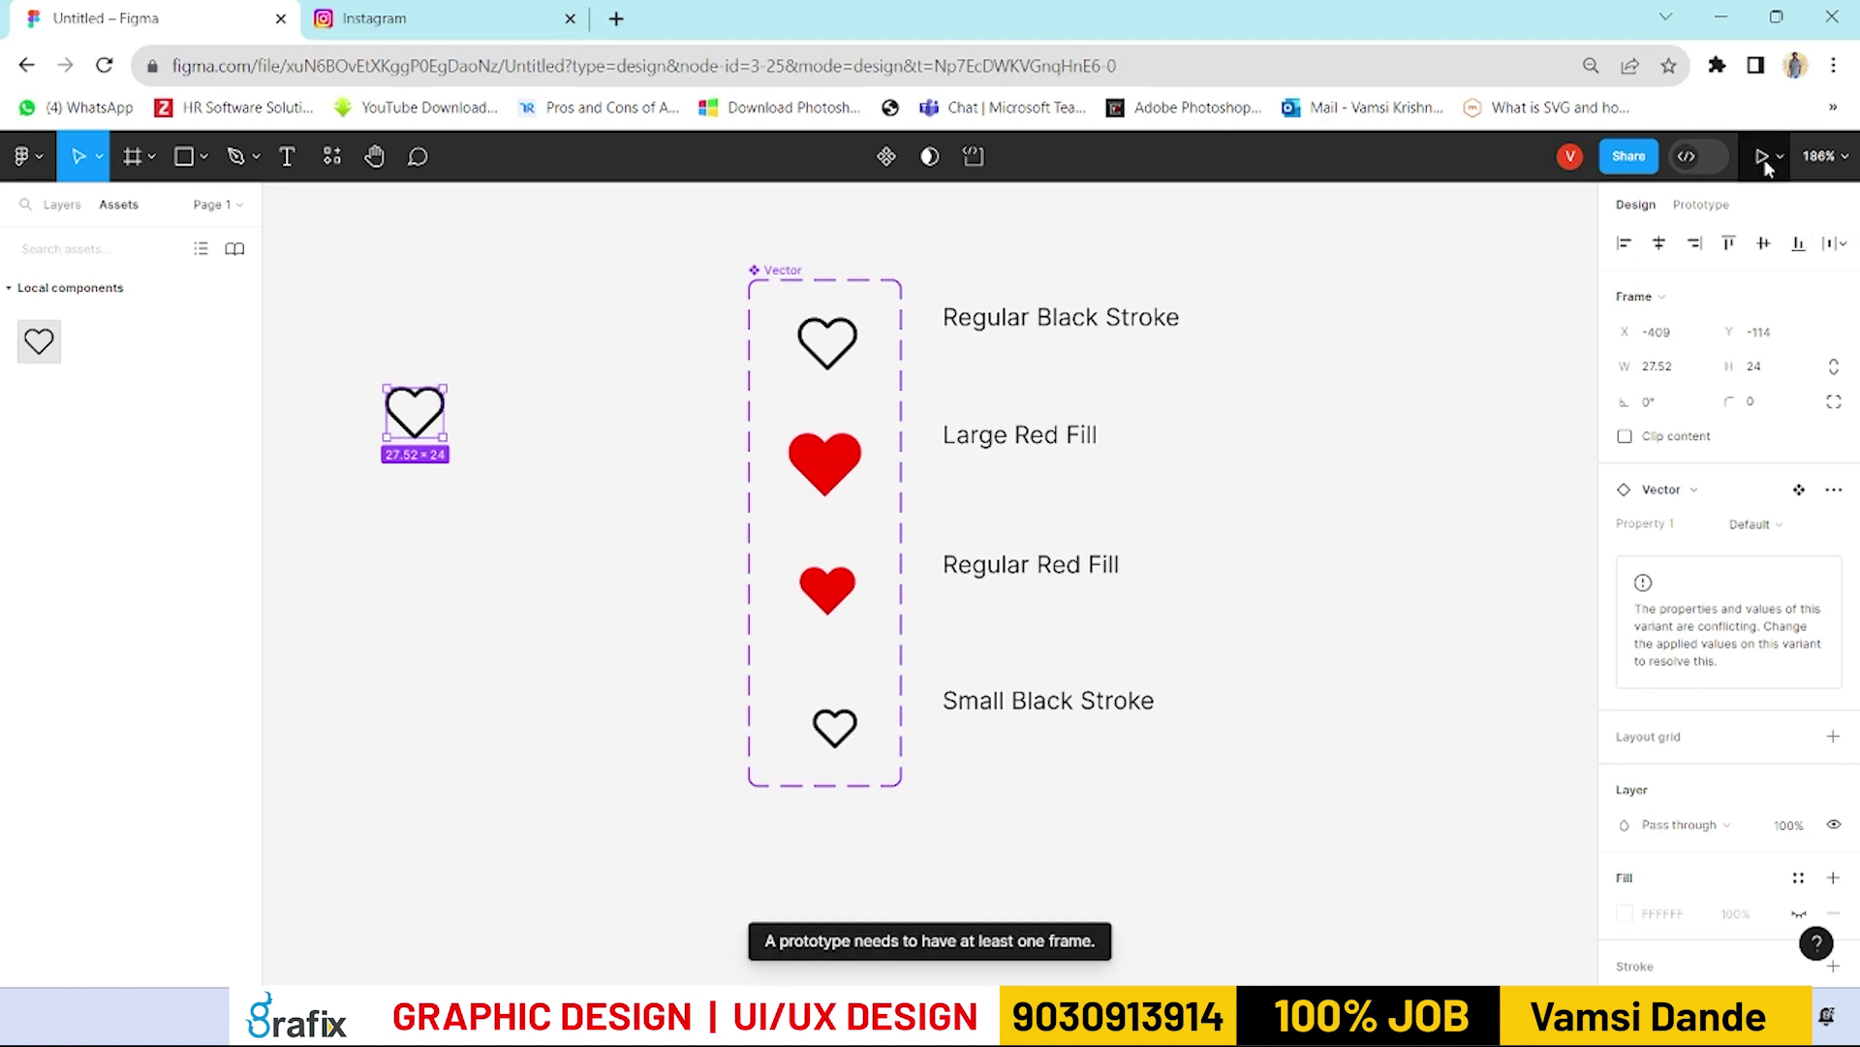
click(461, 443)
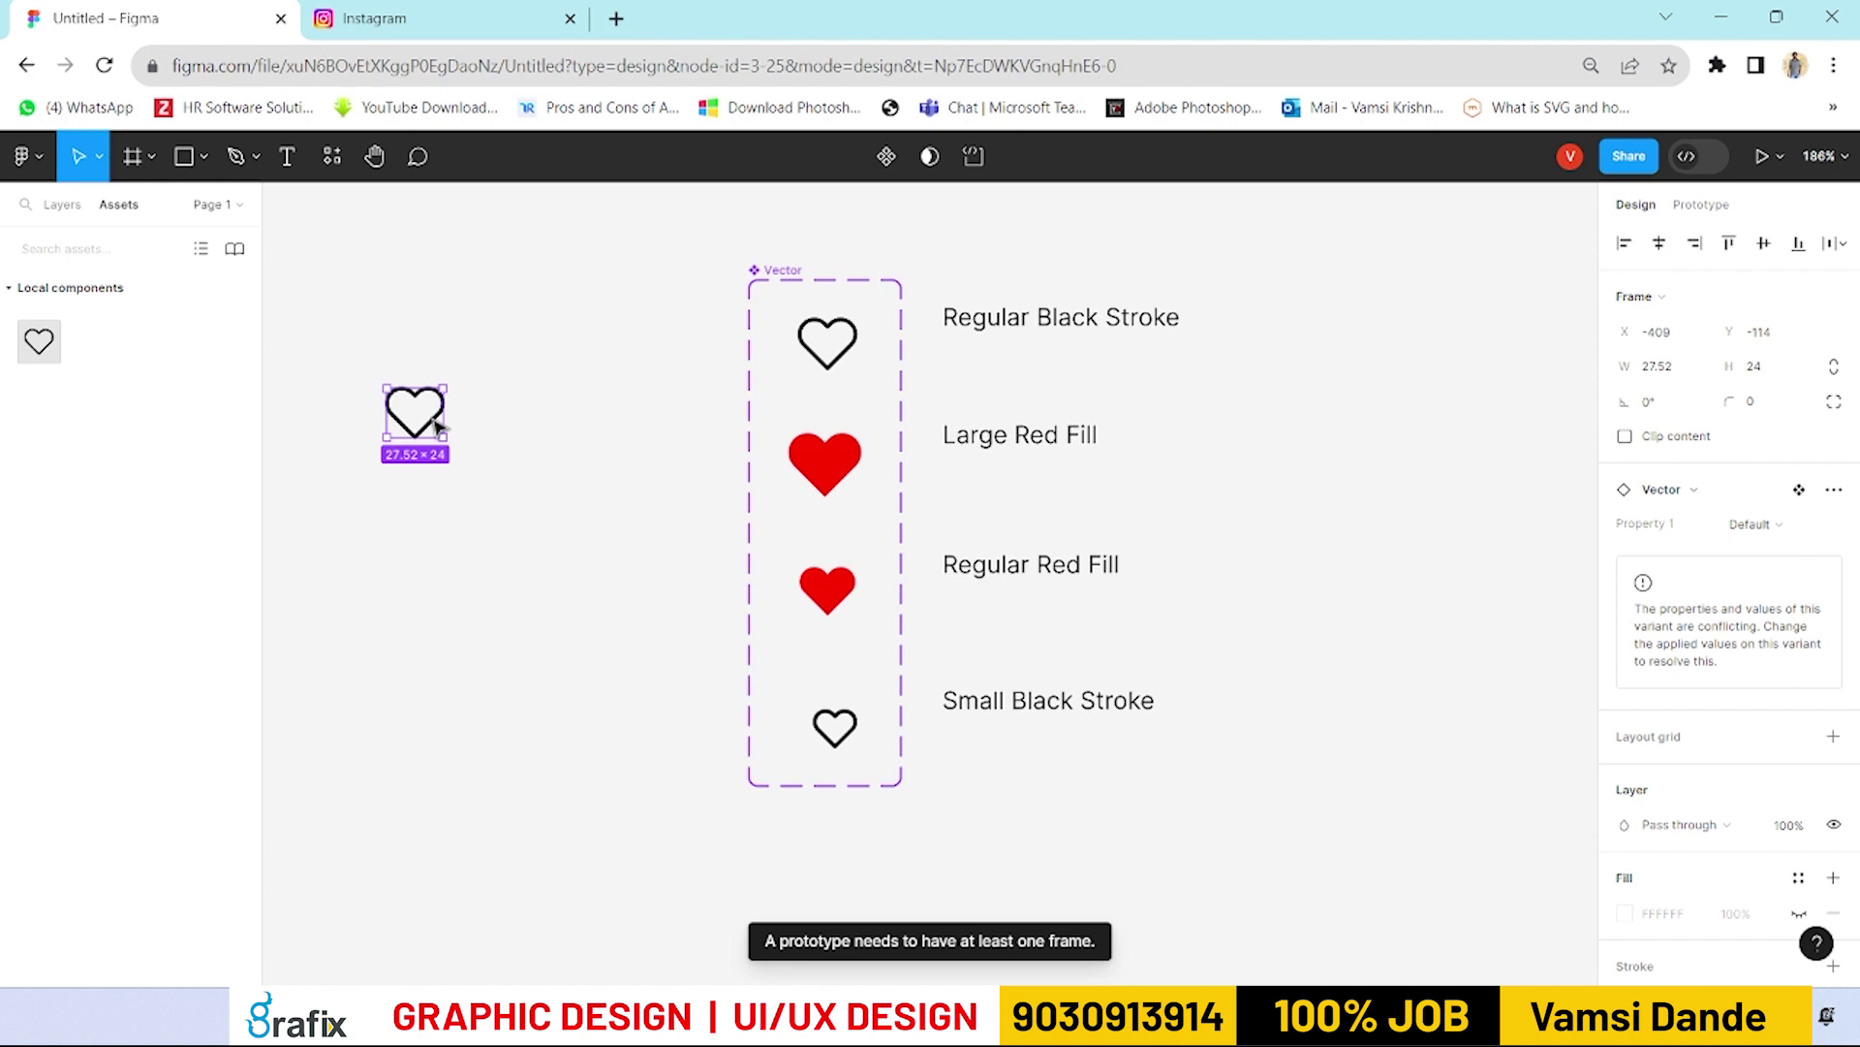
click(502, 507)
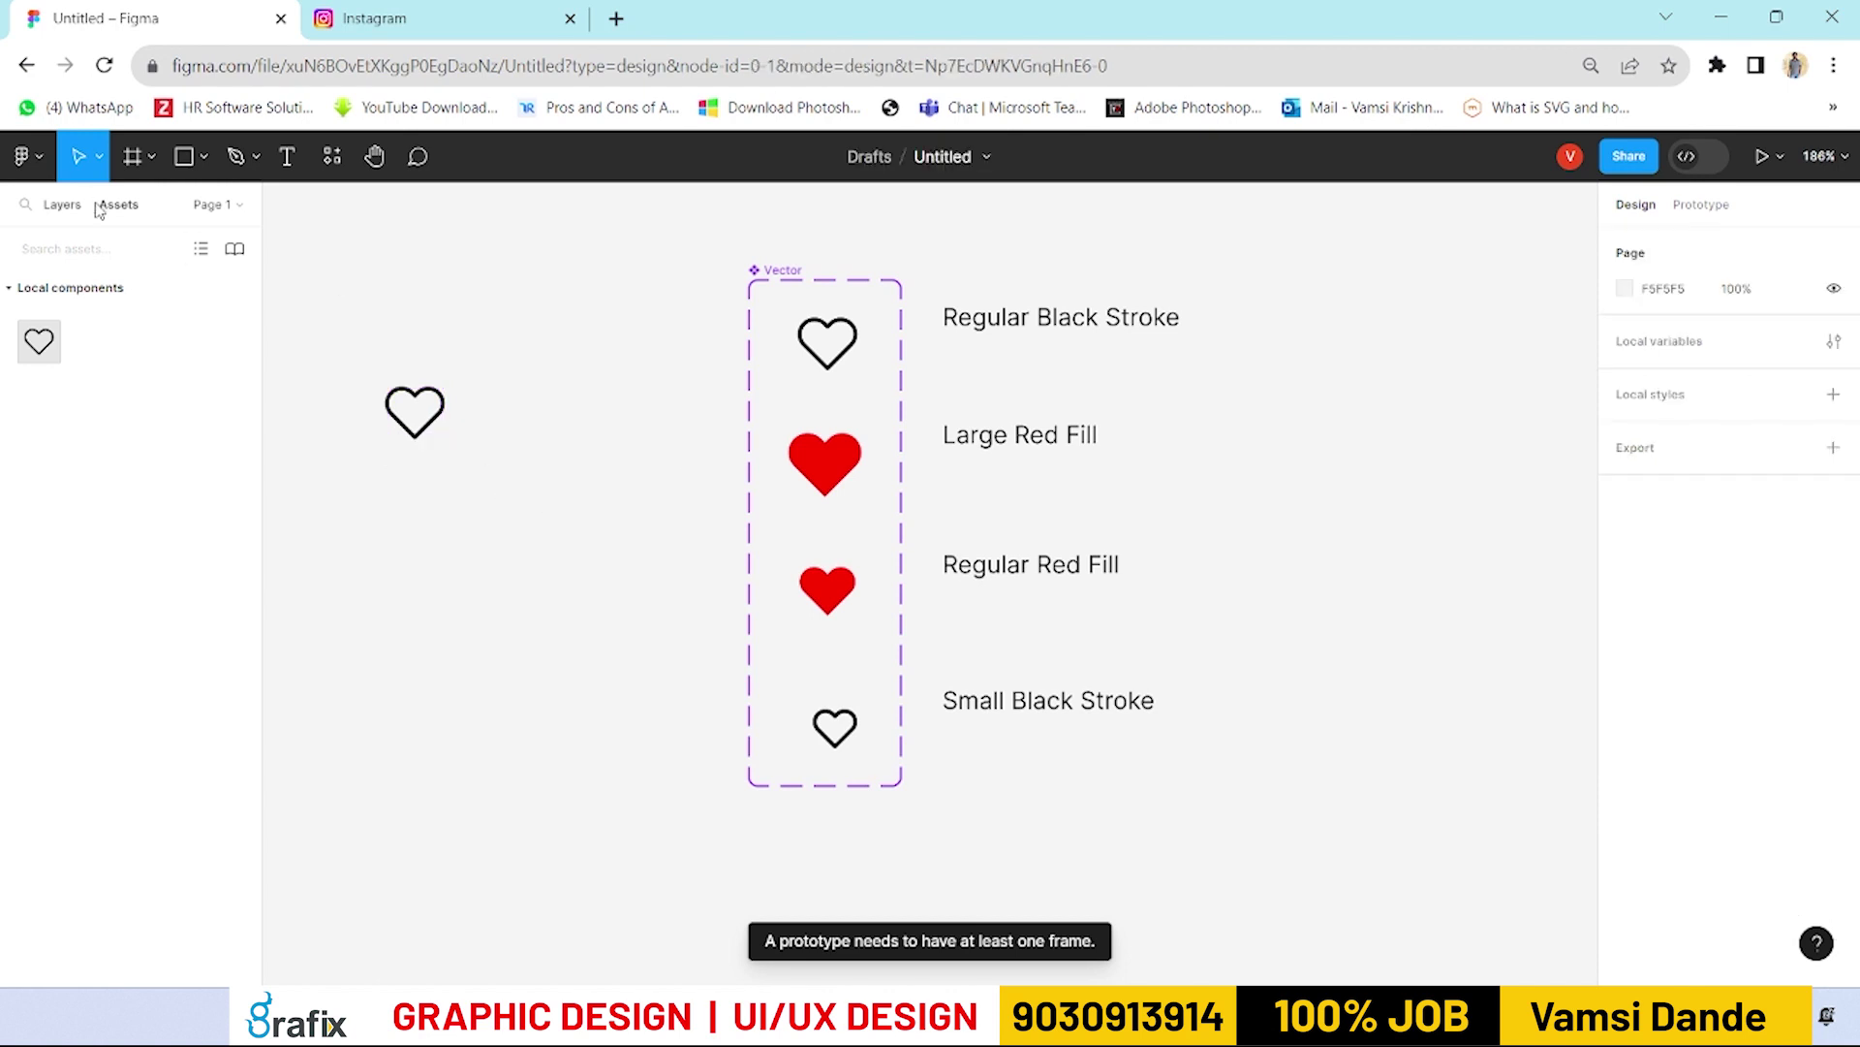
Step: Draw a frame about 123 × 127 around the heart instance and move the heart near the frame's centre
click(132, 156)
drag(312, 301, 561, 558)
click(539, 660)
drag(441, 436, 460, 445)
click(387, 647)
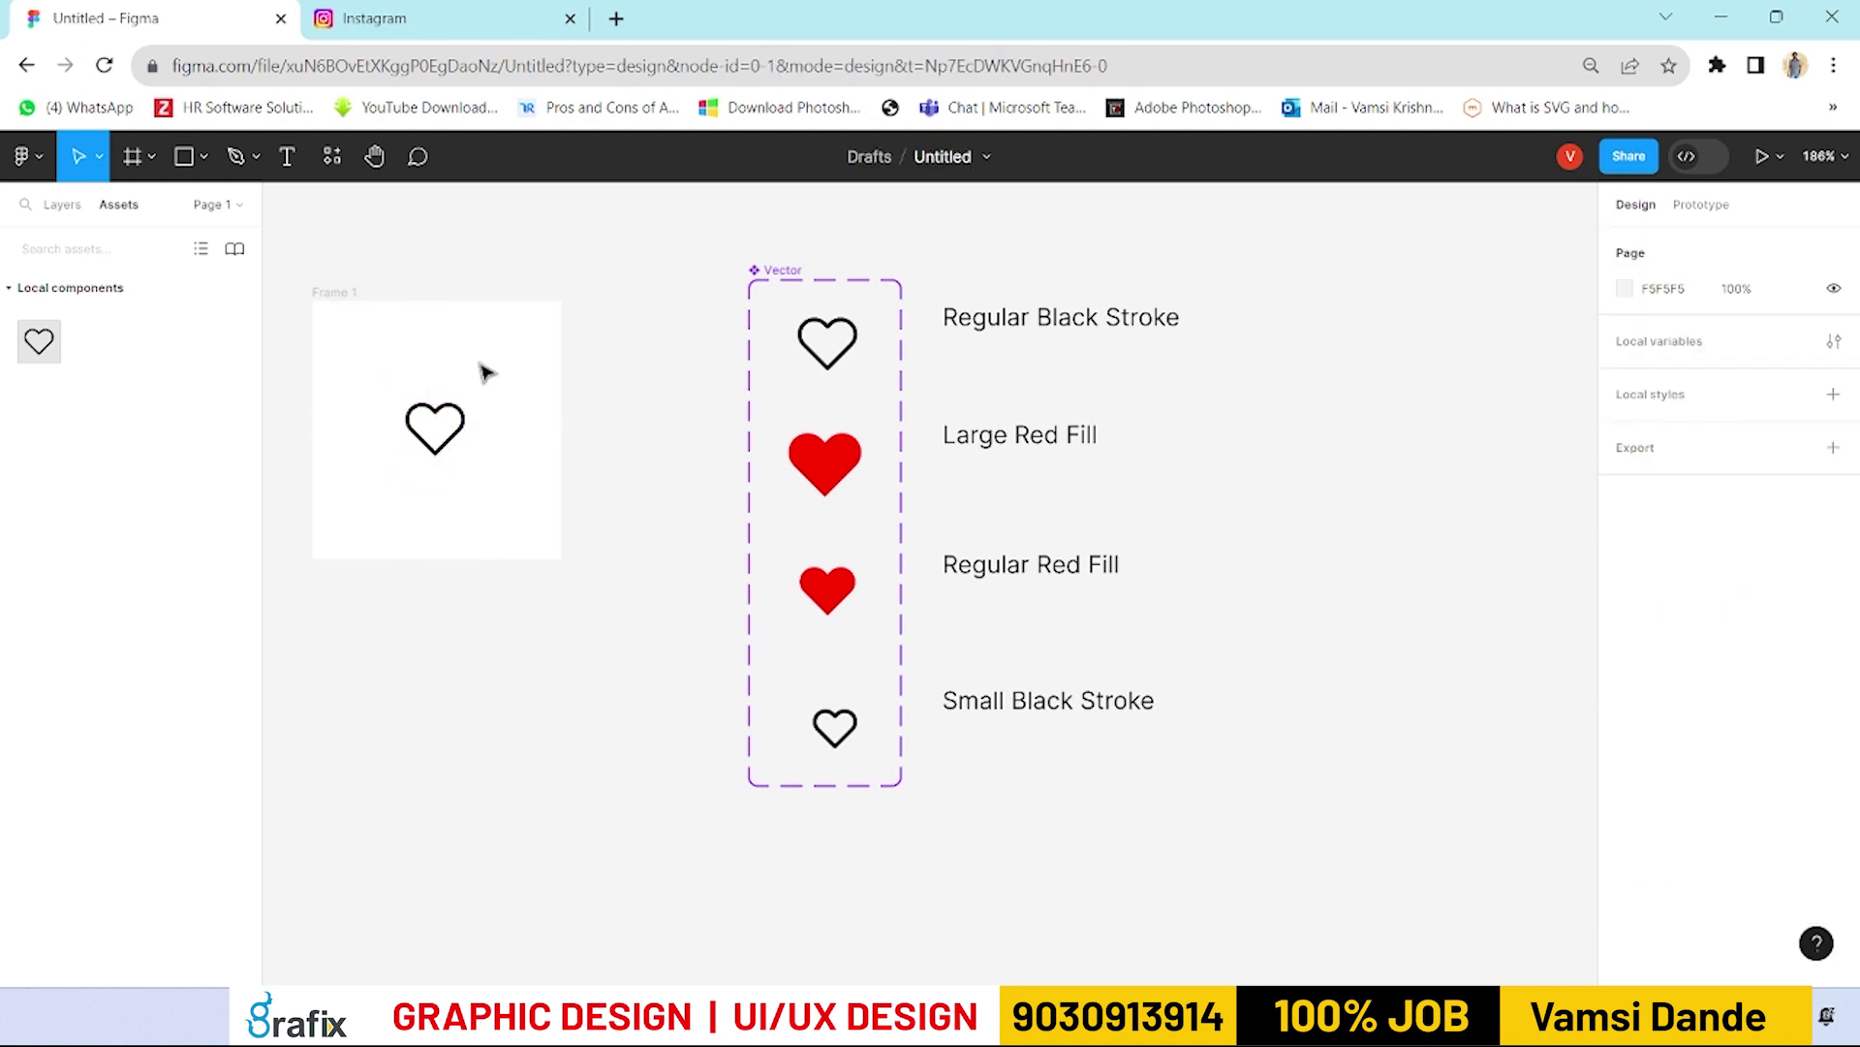
Step: Select the frame containing the heart instance and present it as a prototype
click(429, 446)
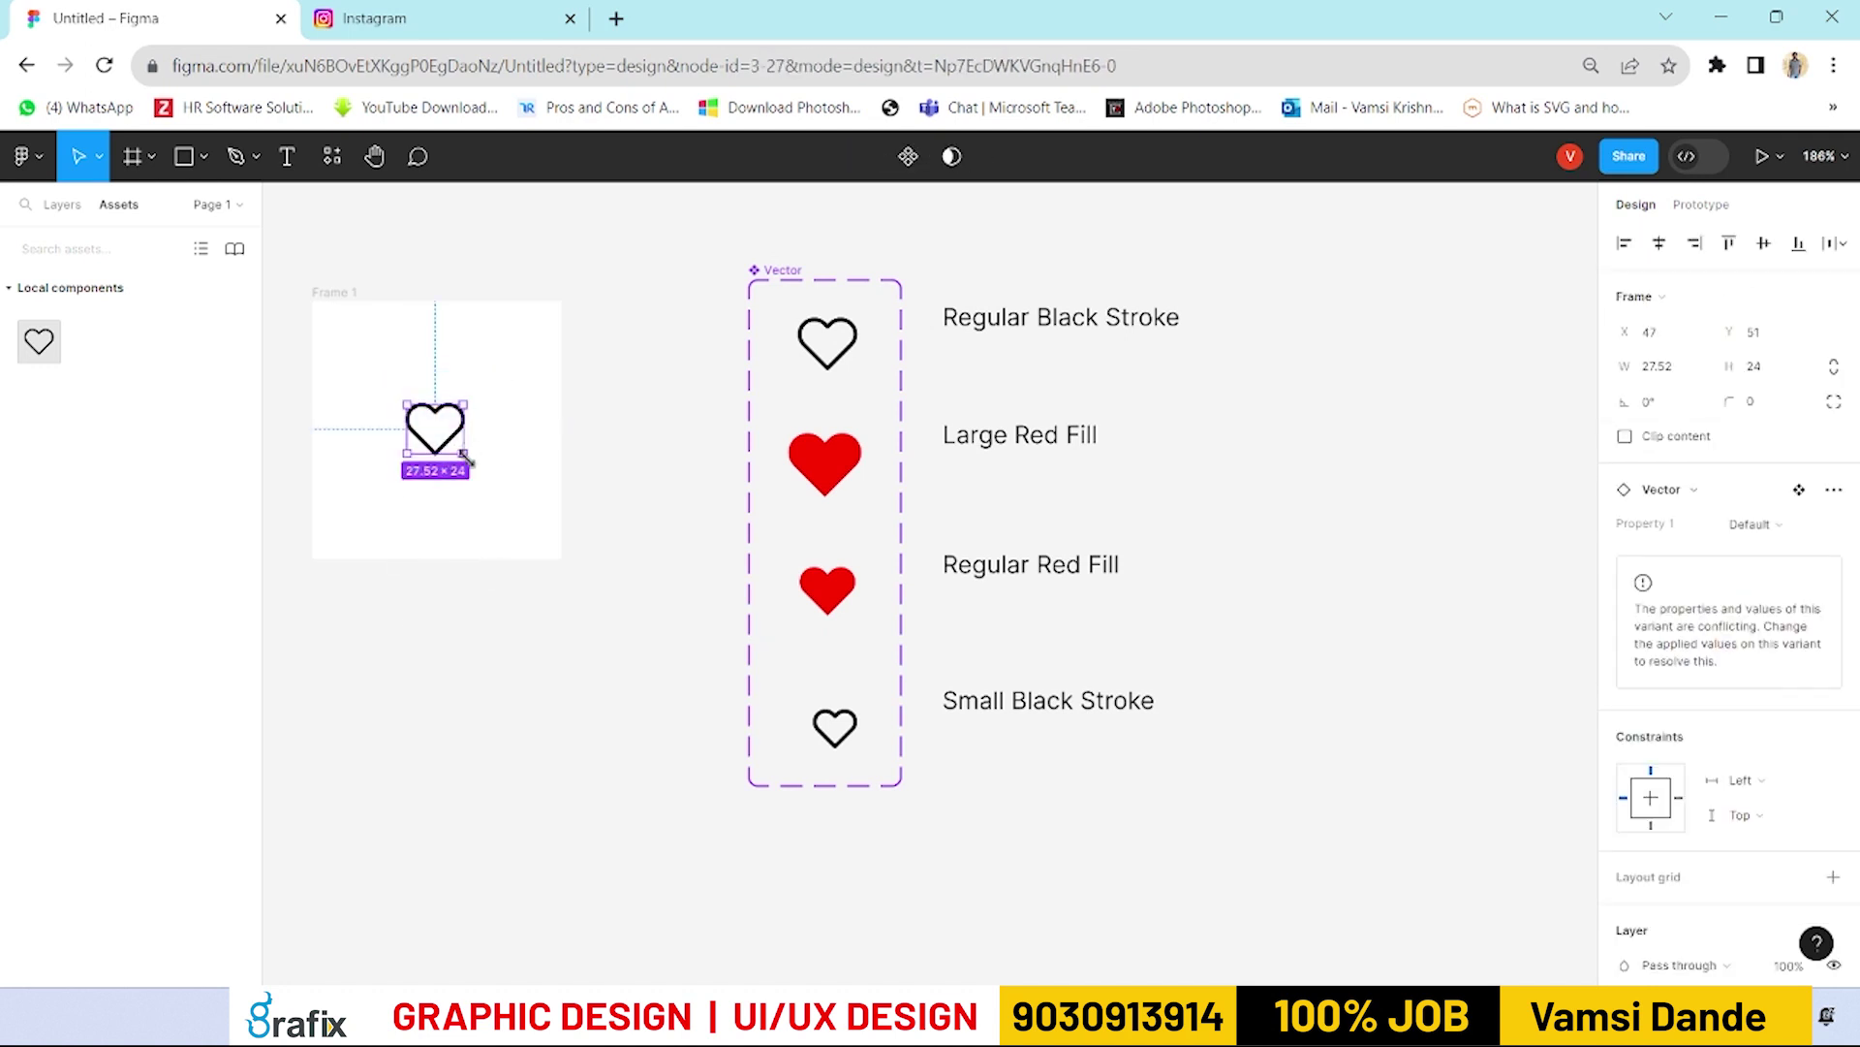
click(329, 292)
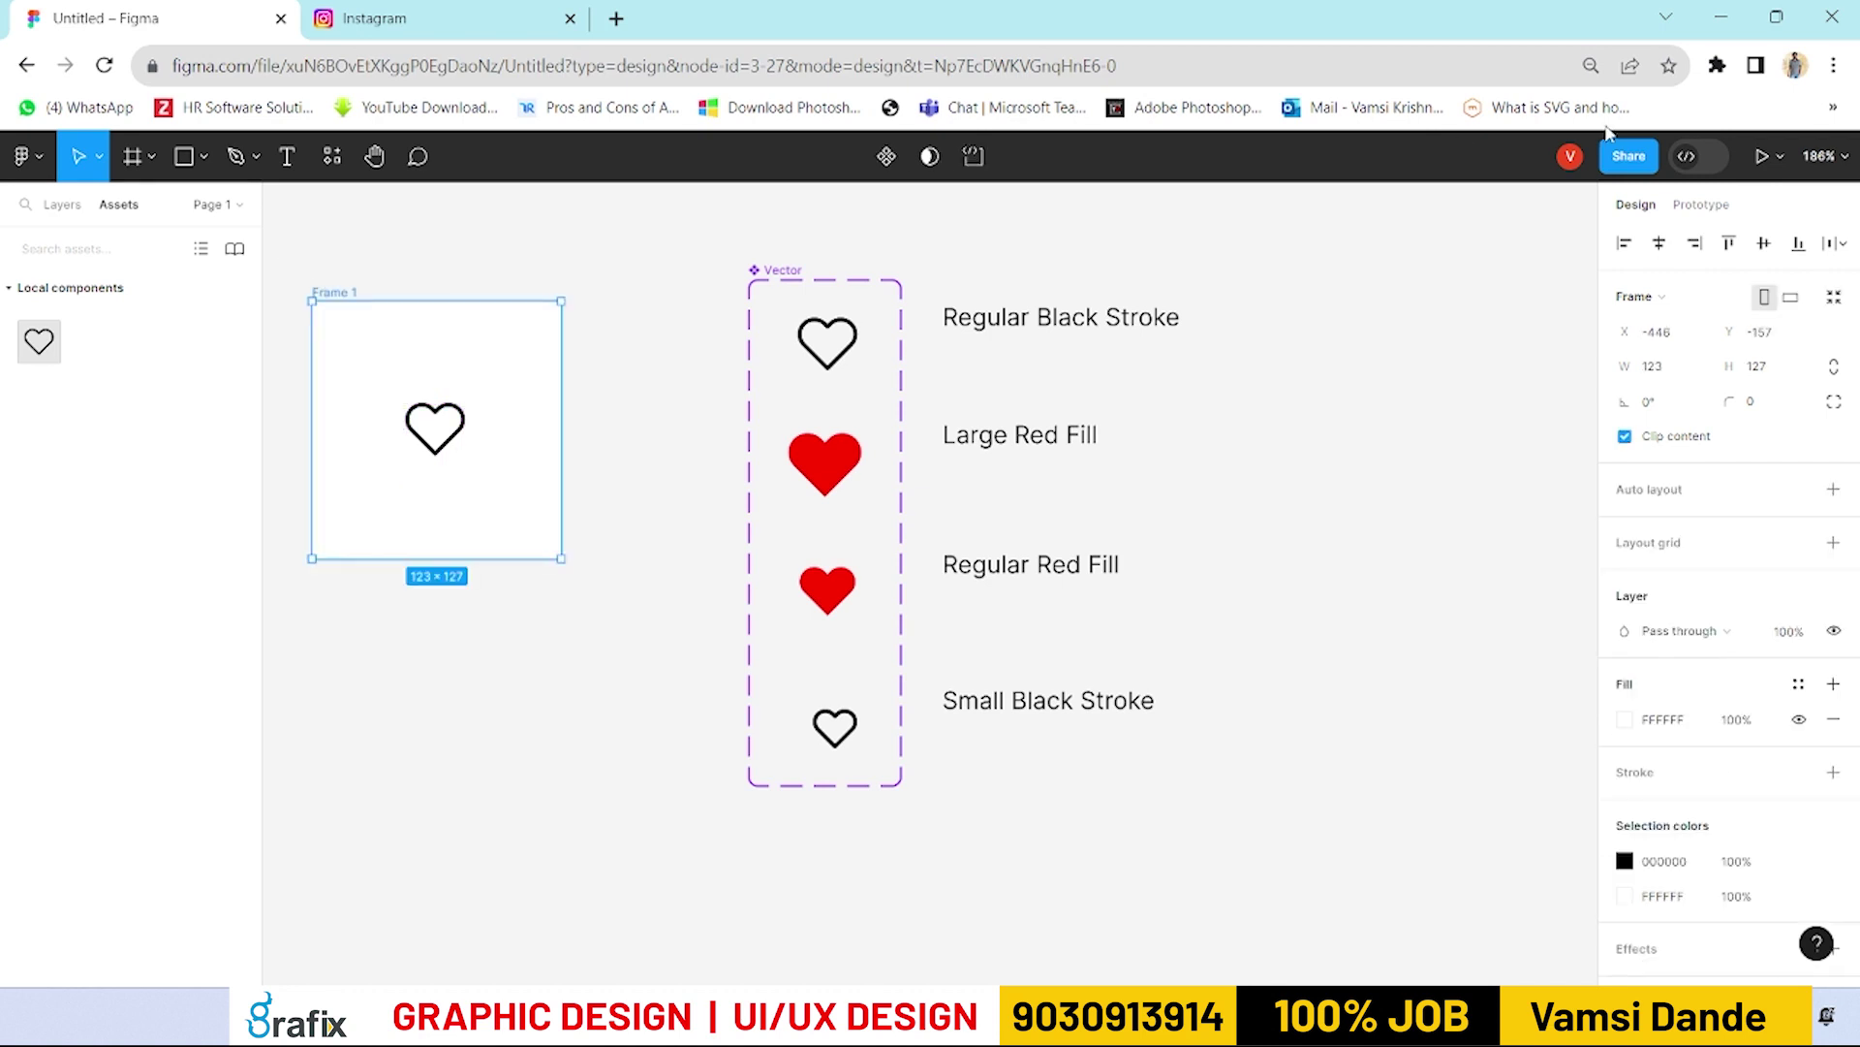
click(1761, 156)
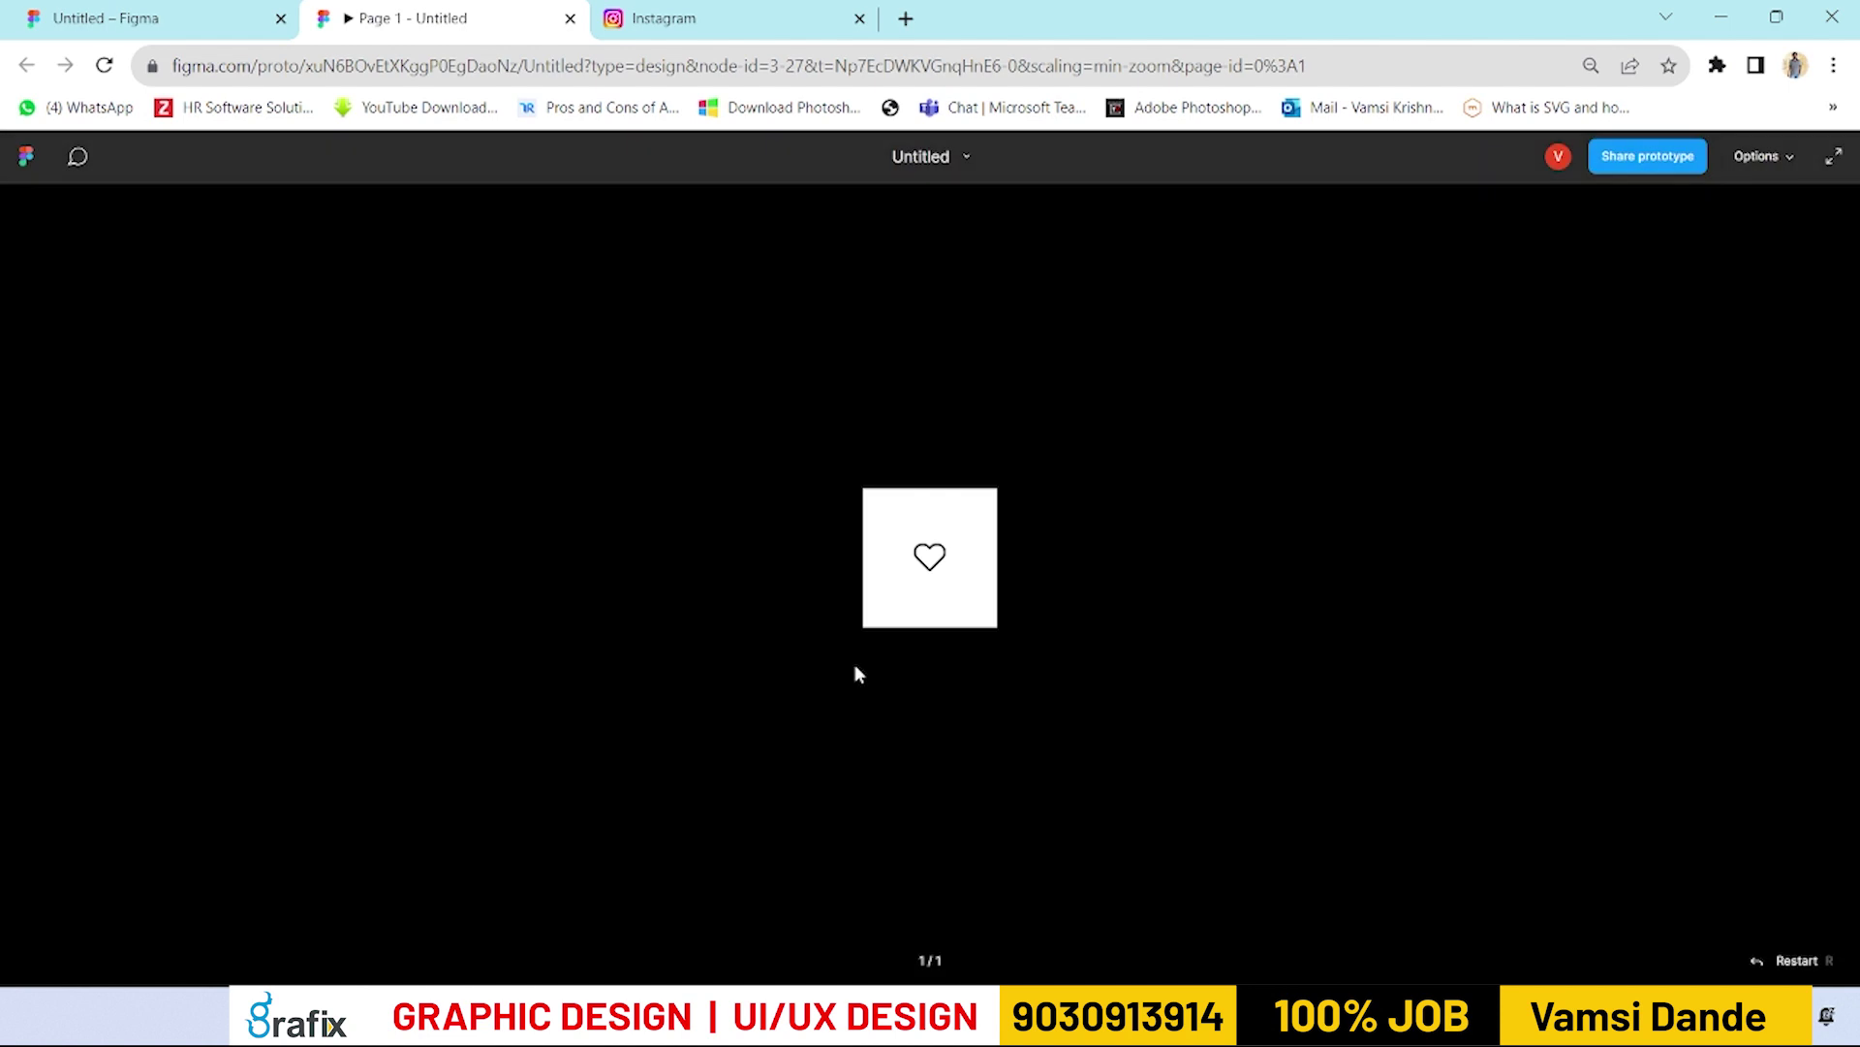
Step: Test the like and unlike animation by toggling the heart repeatedly in the prototype preview, including at a larger size
click(939, 560)
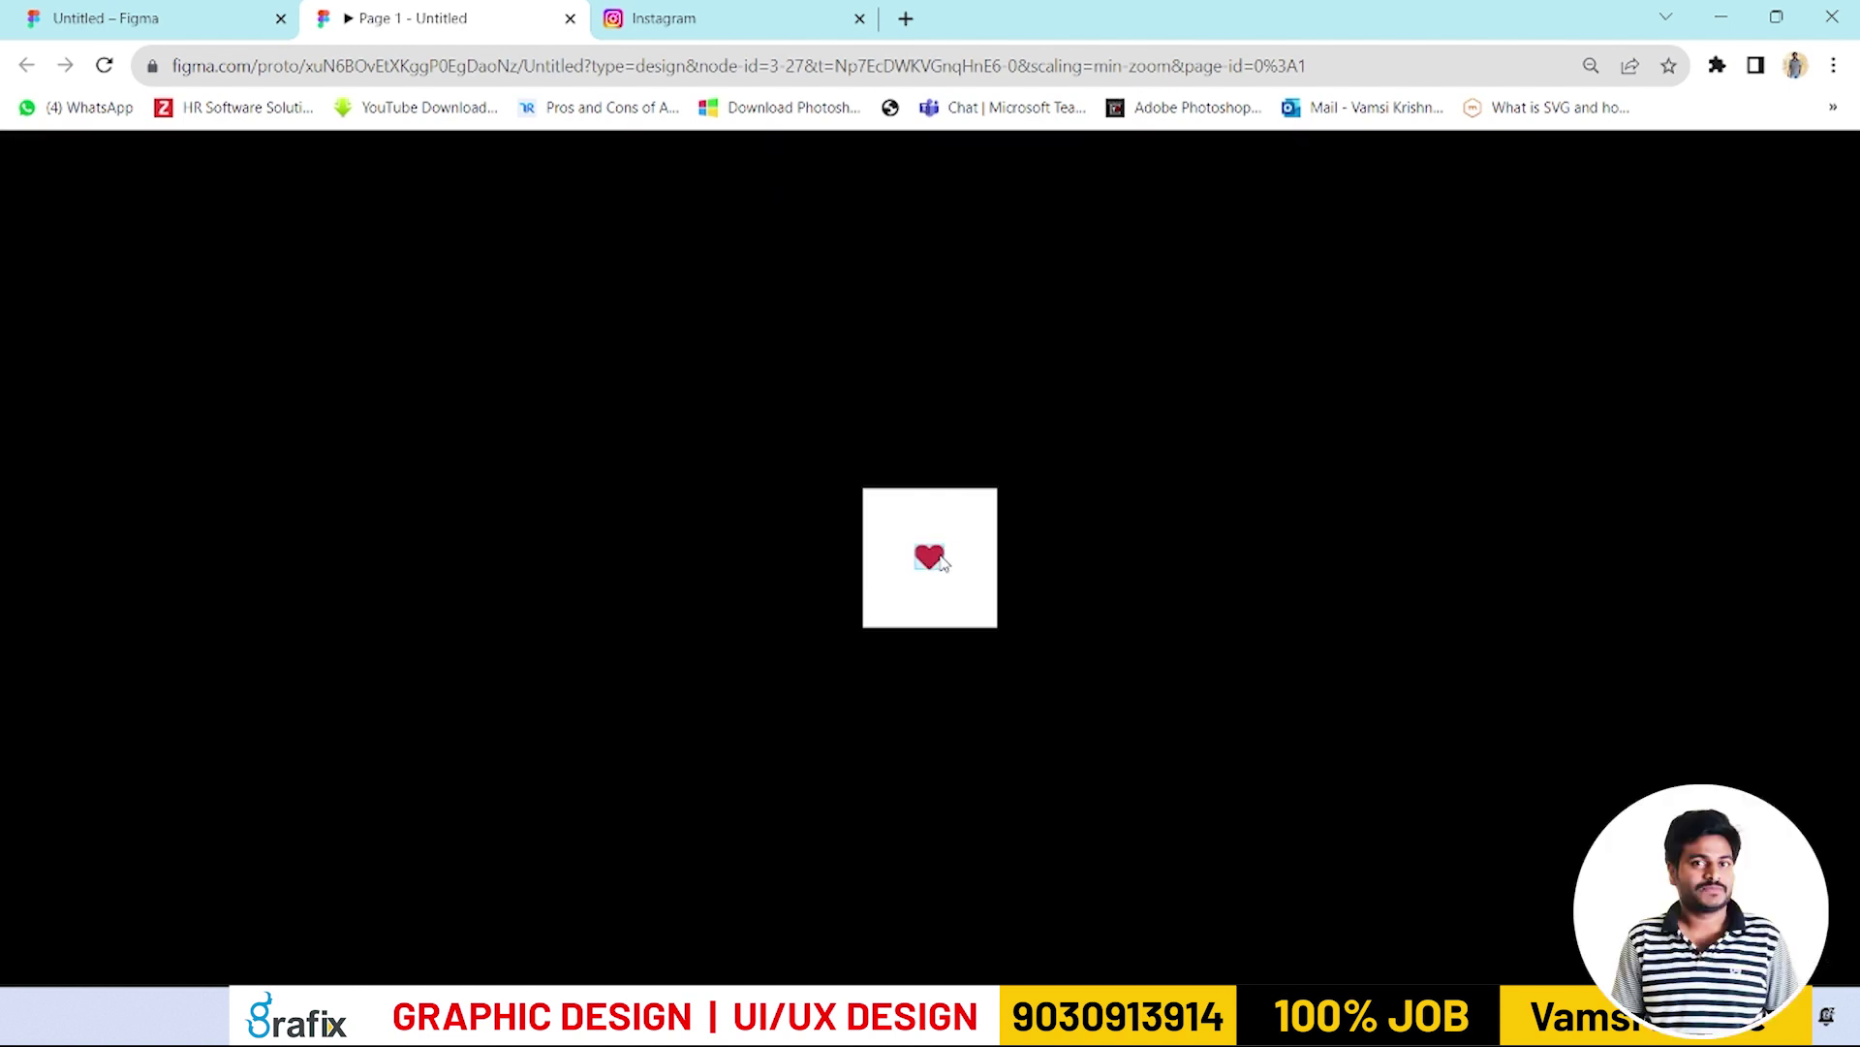
click(932, 573)
click(933, 573)
click(933, 572)
click(931, 572)
click(931, 574)
click(930, 576)
click(931, 579)
click(933, 580)
click(935, 581)
click(932, 579)
click(930, 580)
click(928, 578)
click(930, 582)
click(932, 586)
scroll(959, 578, up, 5)
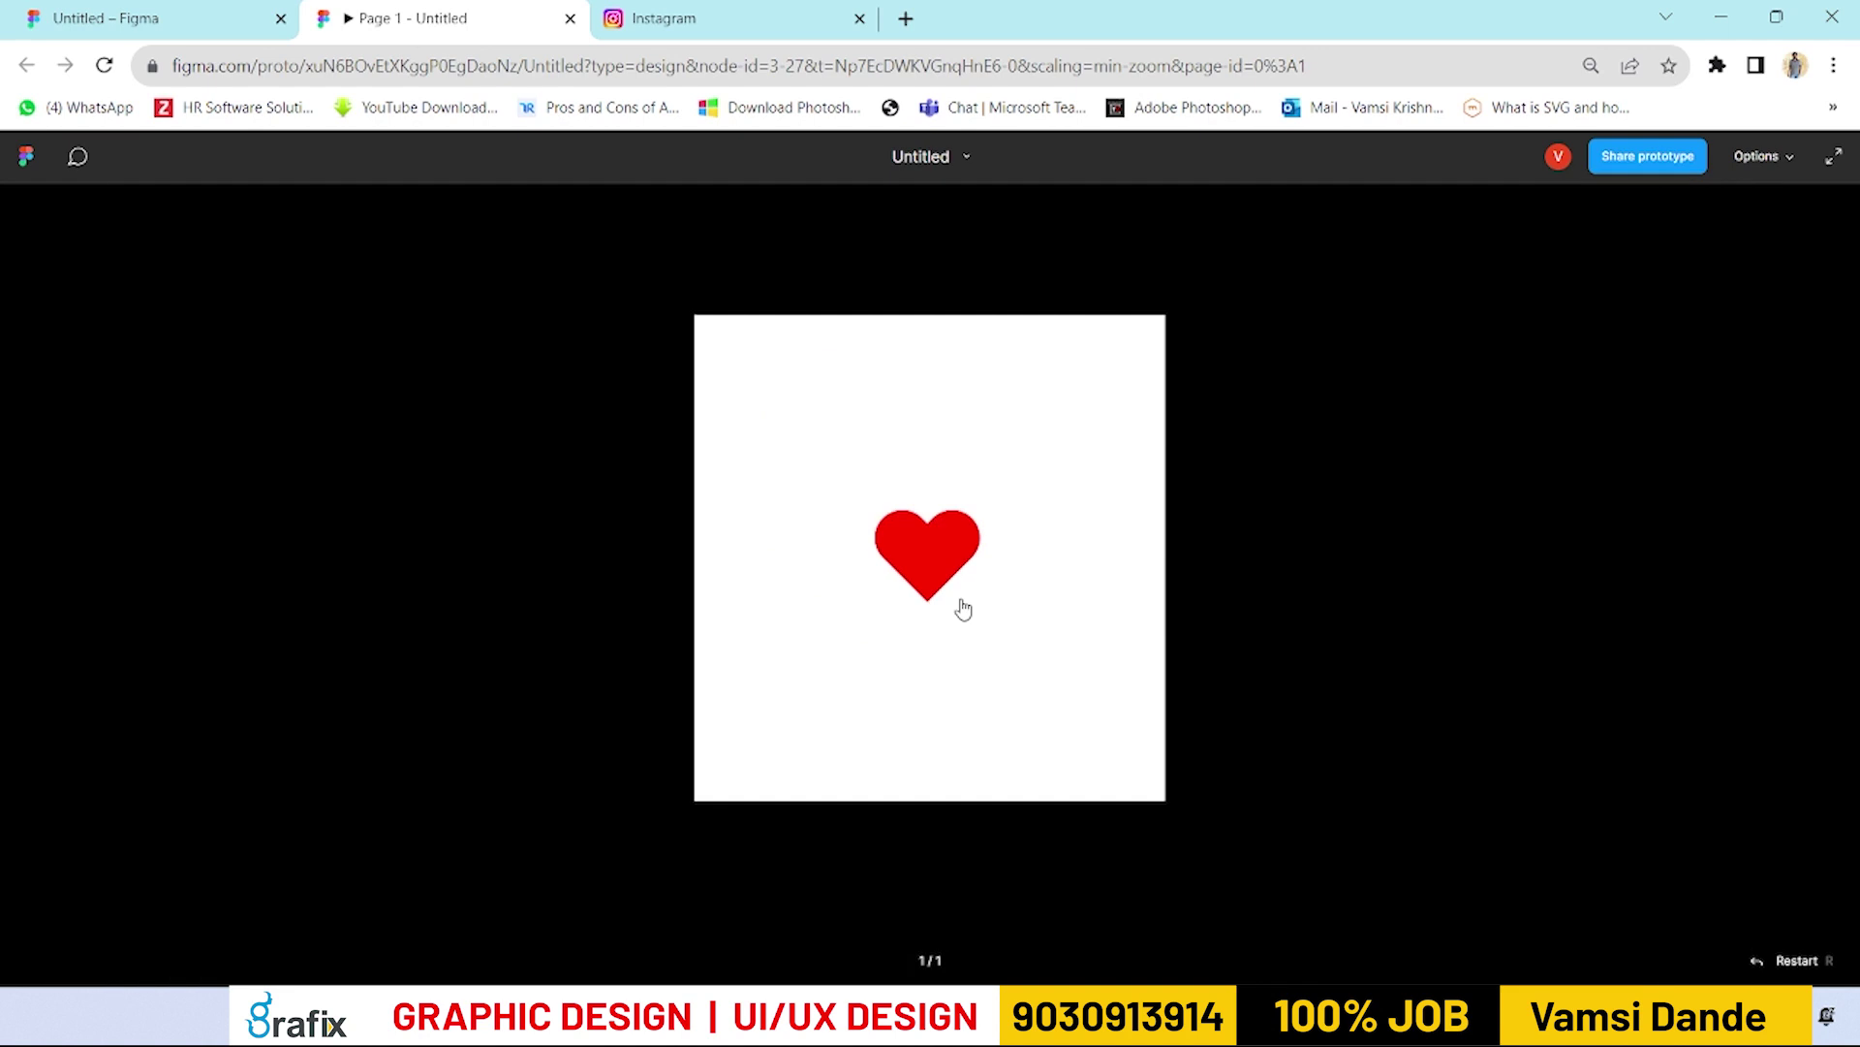
click(956, 590)
click(956, 605)
click(946, 581)
click(945, 589)
click(944, 596)
click(943, 604)
click(941, 599)
click(946, 606)
click(946, 607)
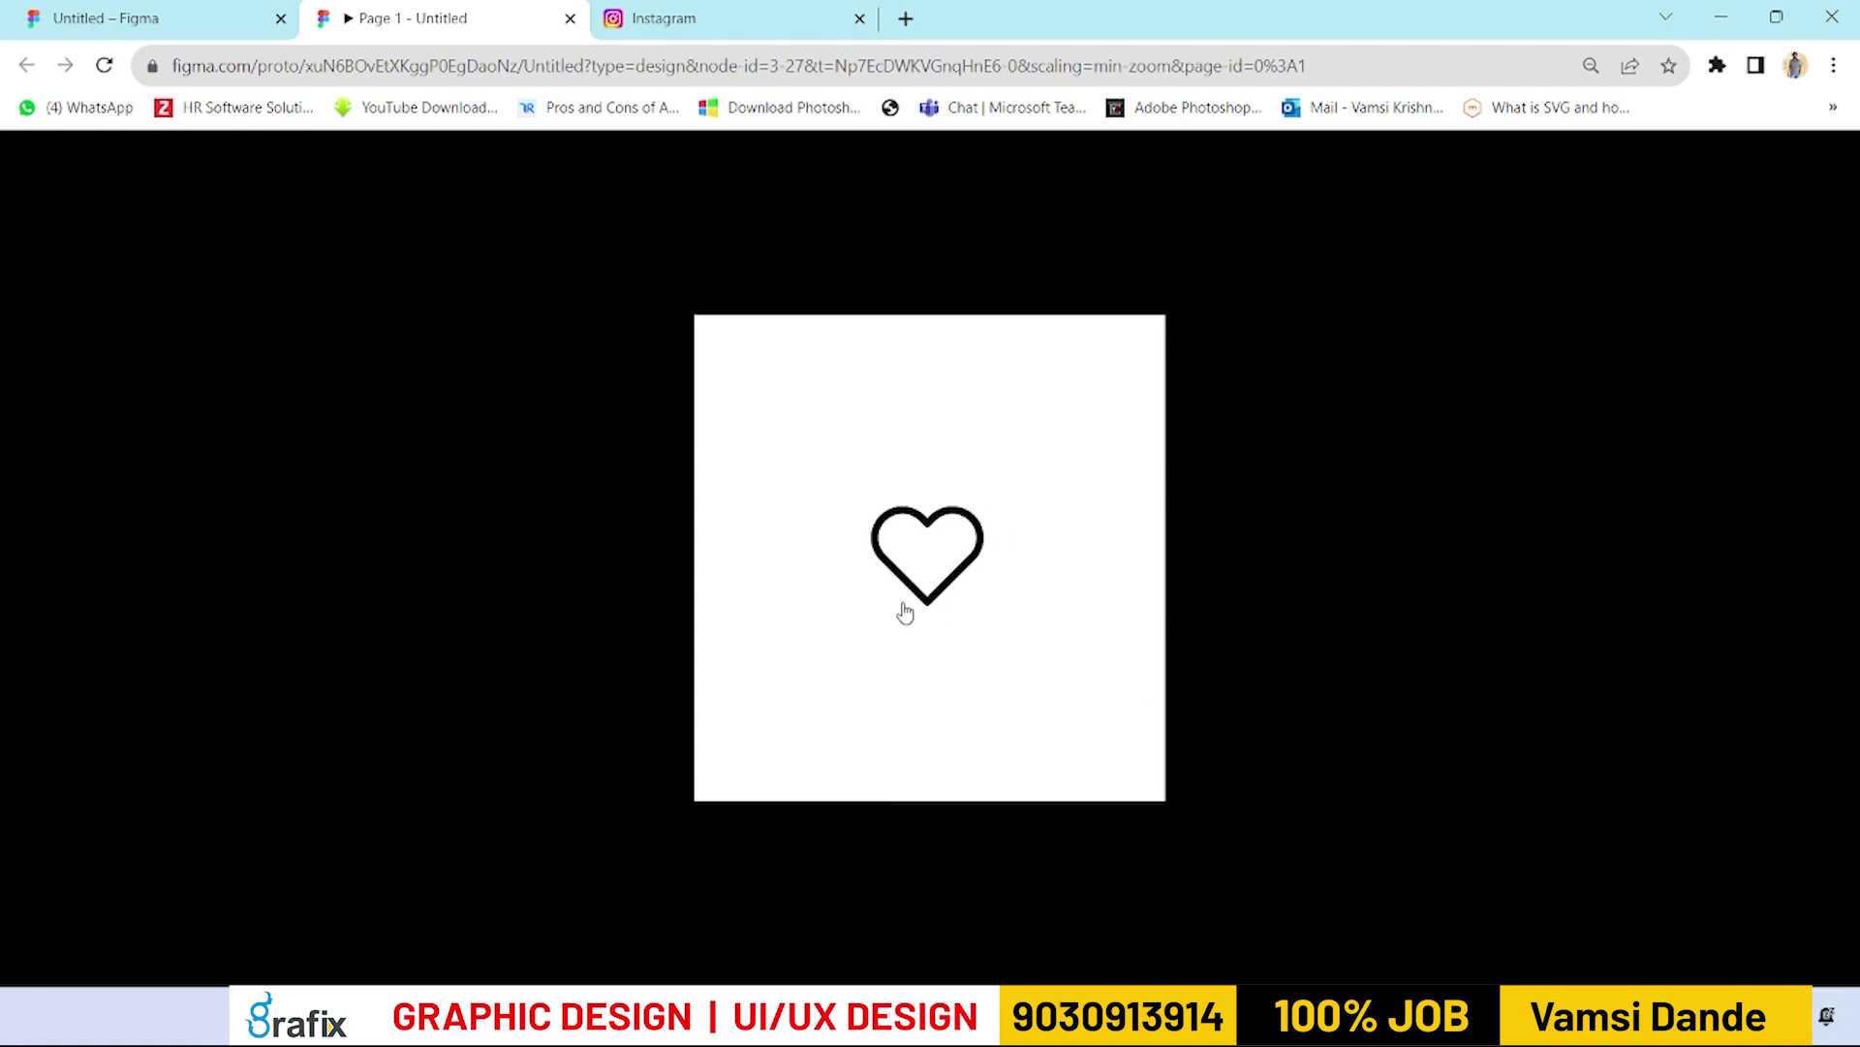
Step: Return to the design file and inspect the regular black stroke heart variant alongside the local component
click(175, 18)
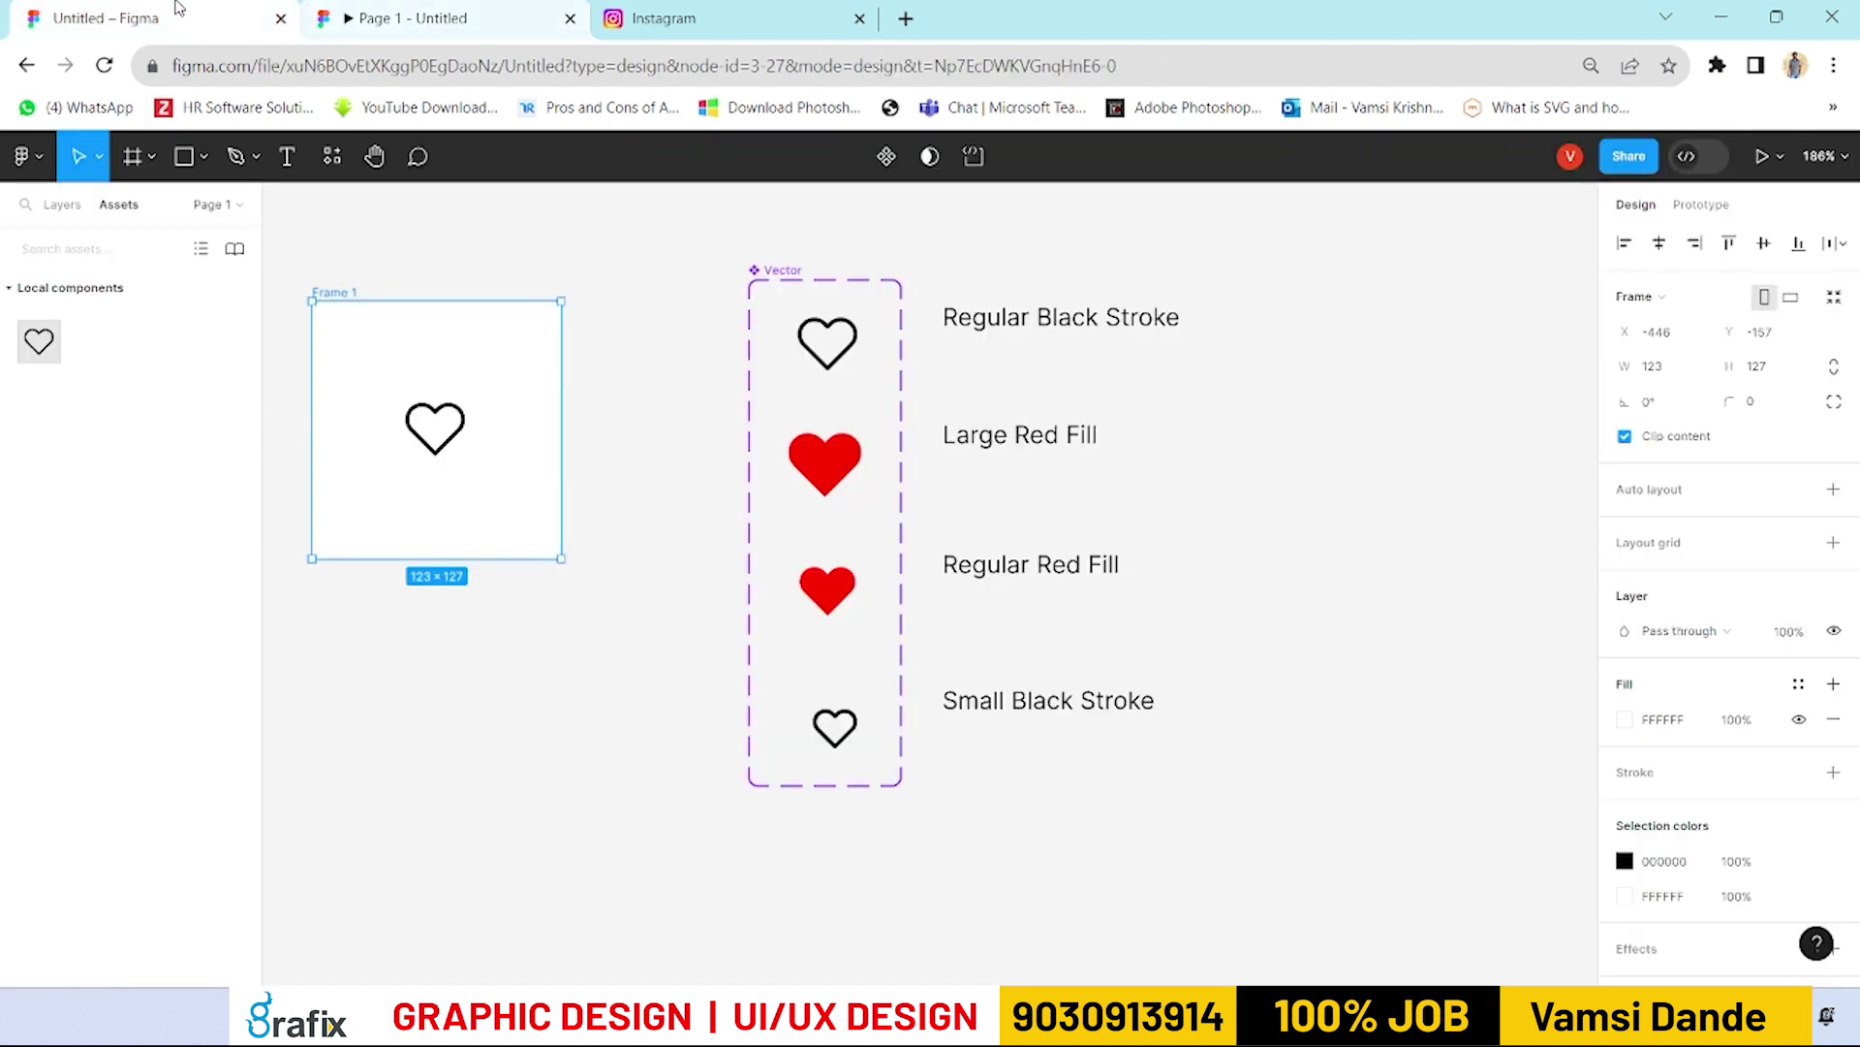
click(847, 368)
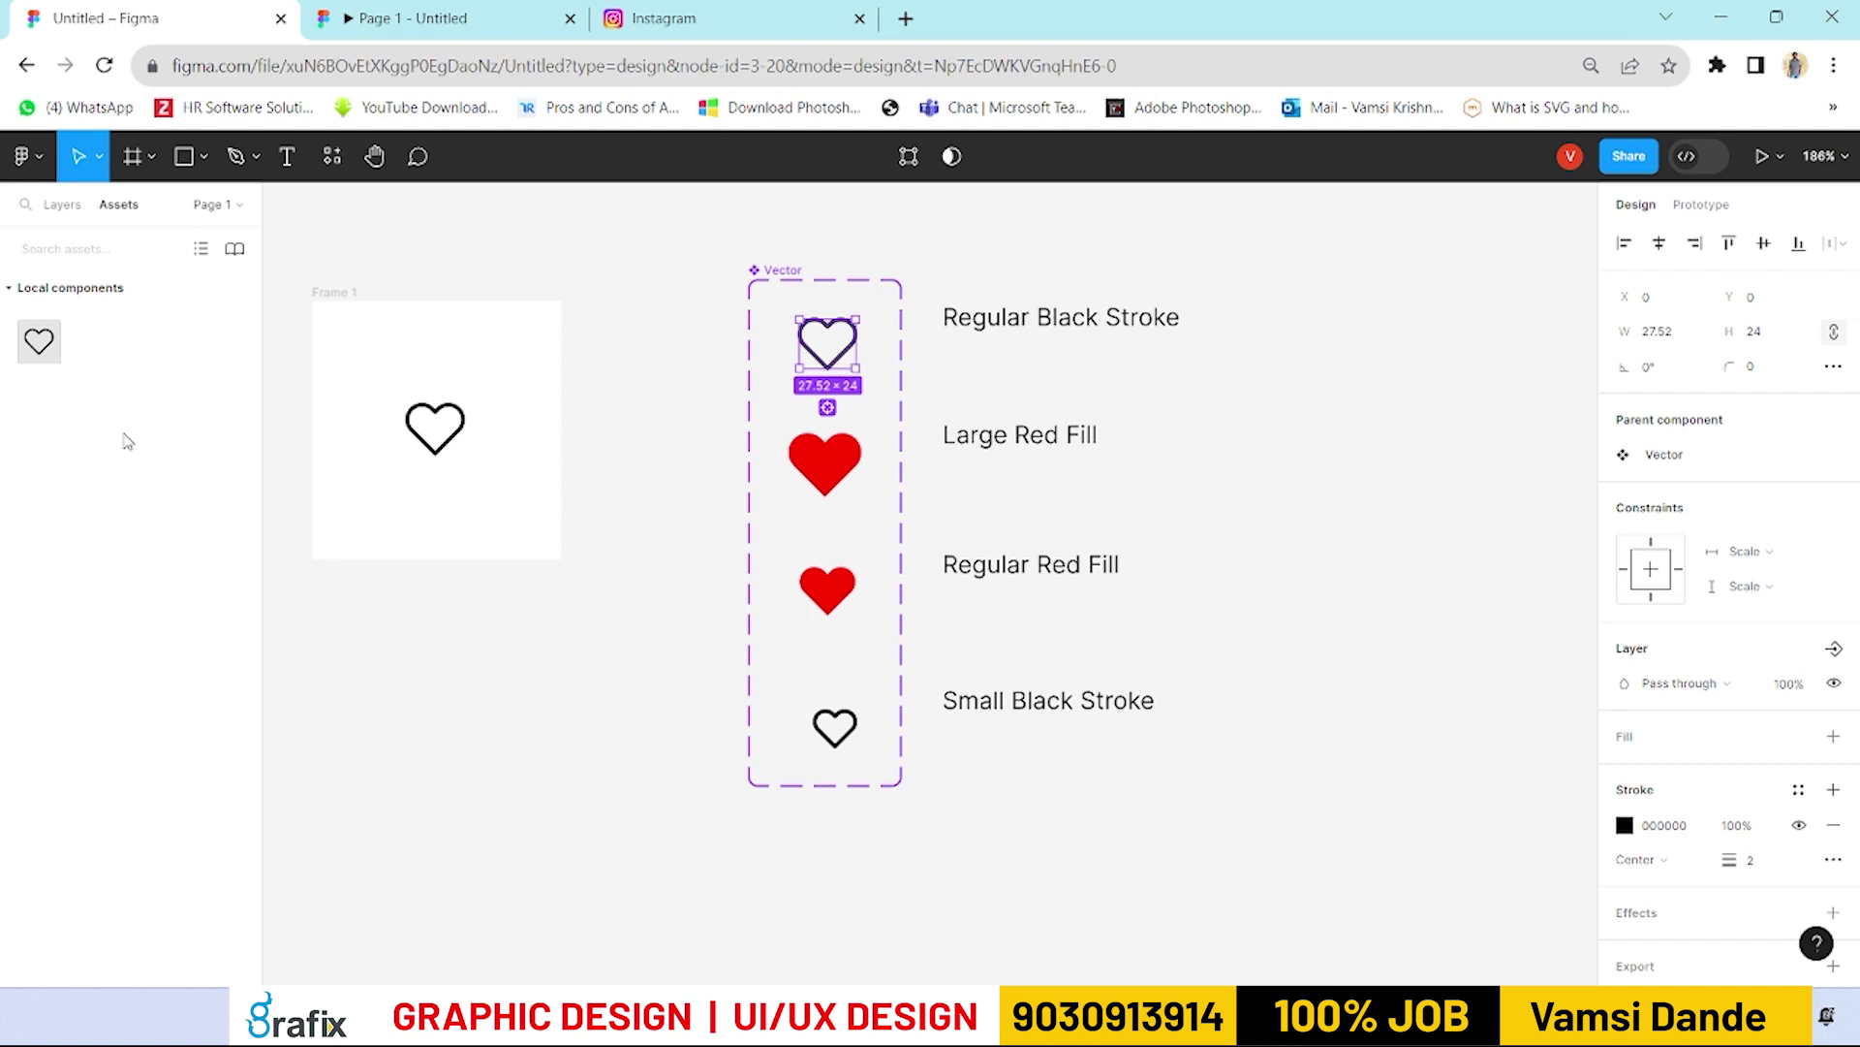
click(476, 634)
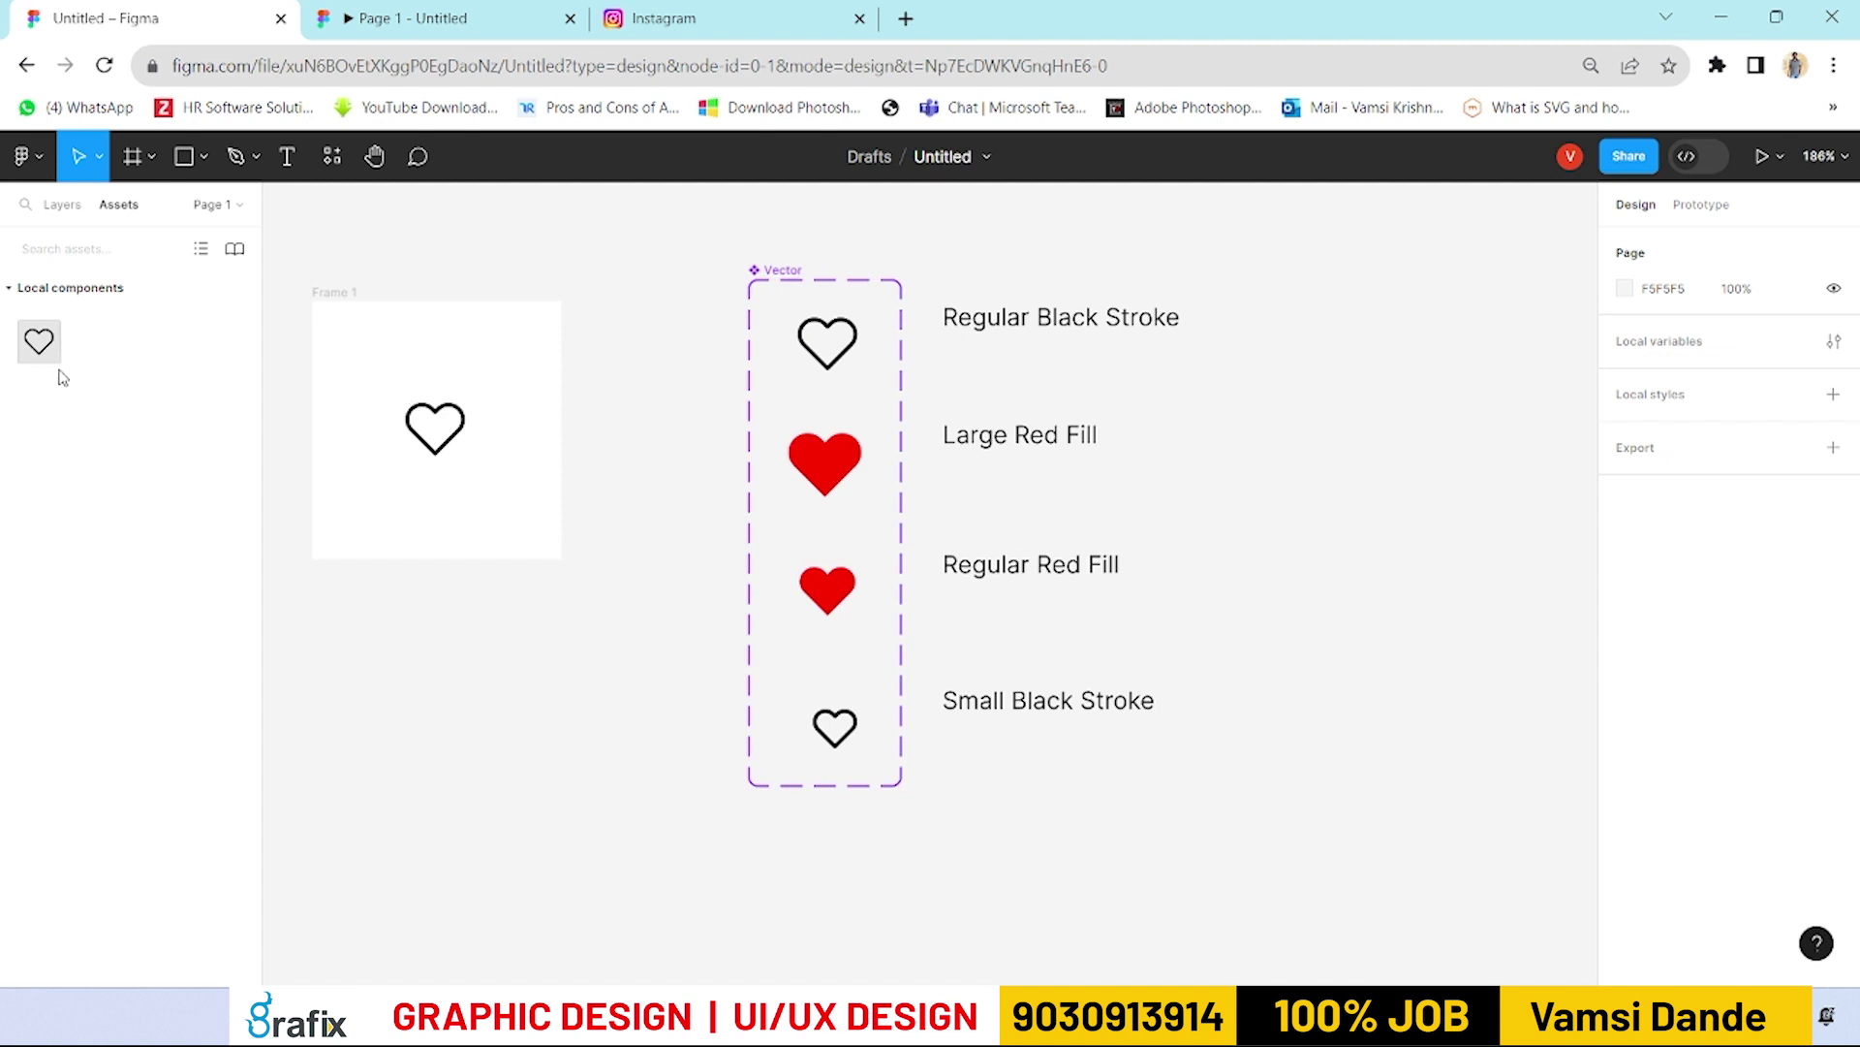
click(853, 365)
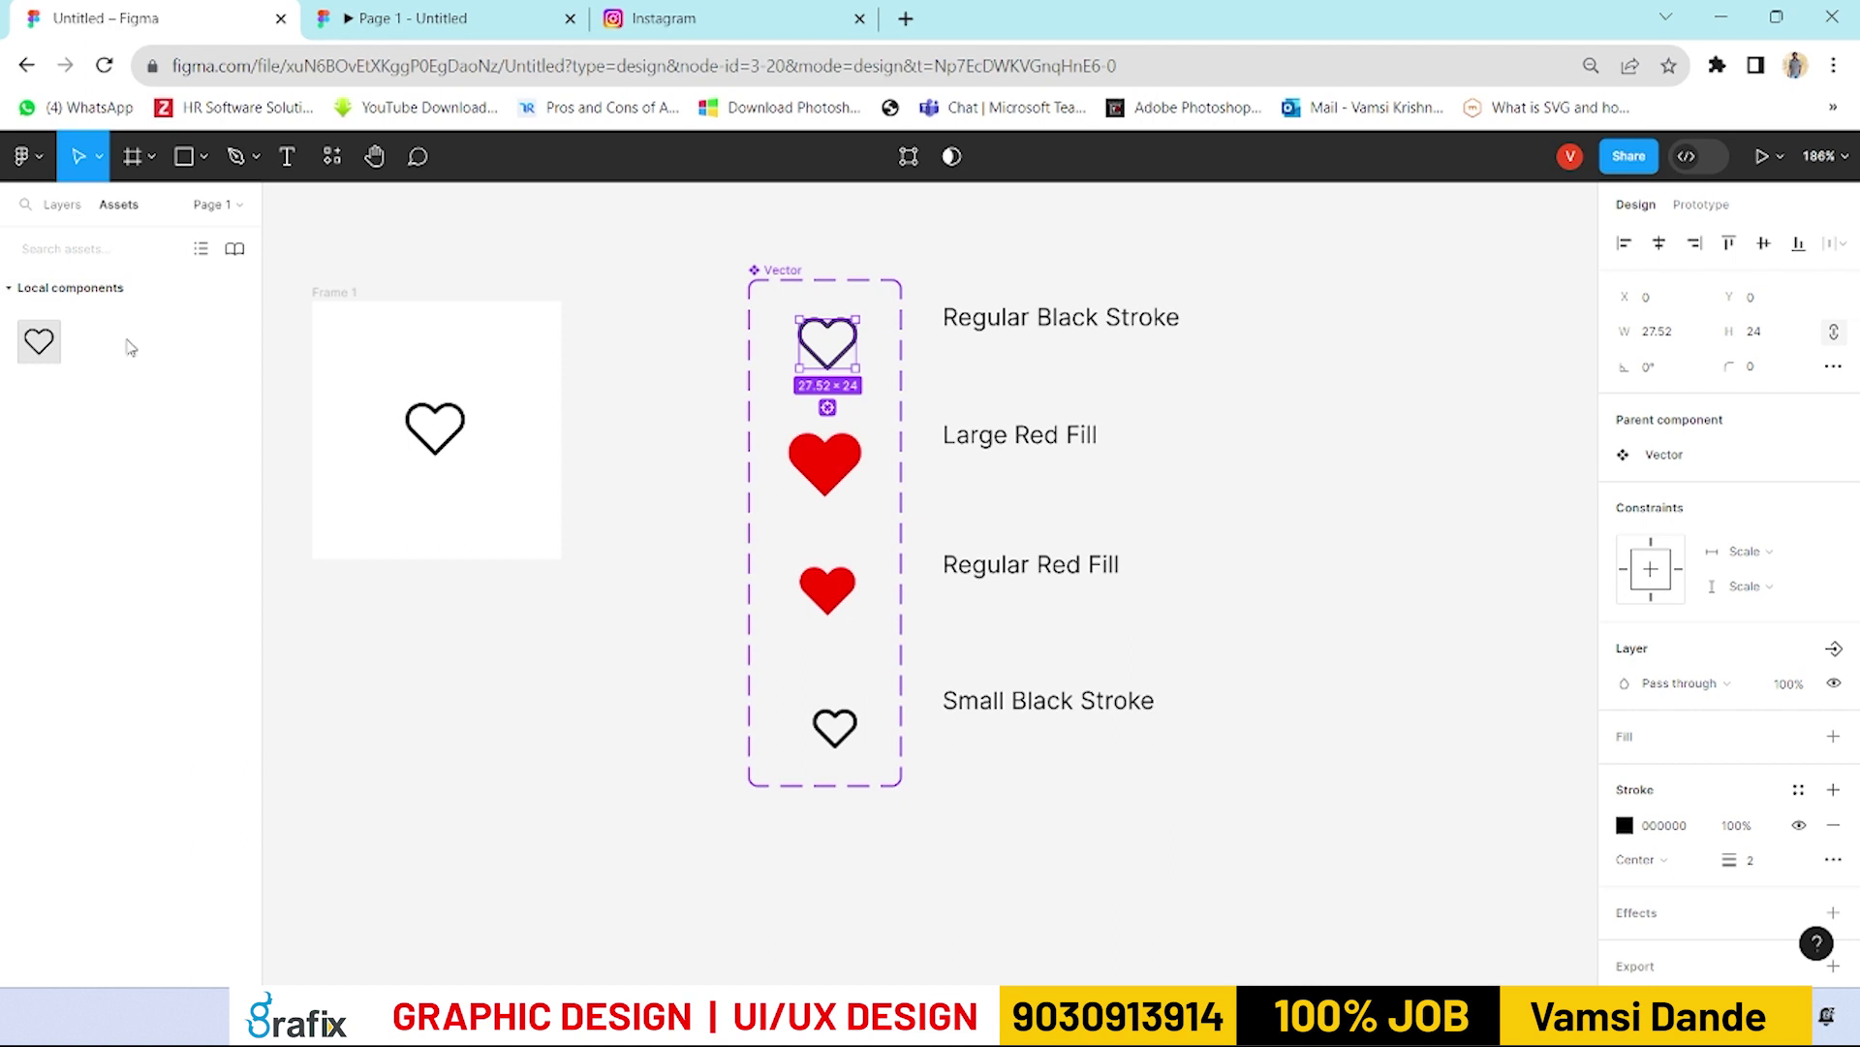
key(Escape)
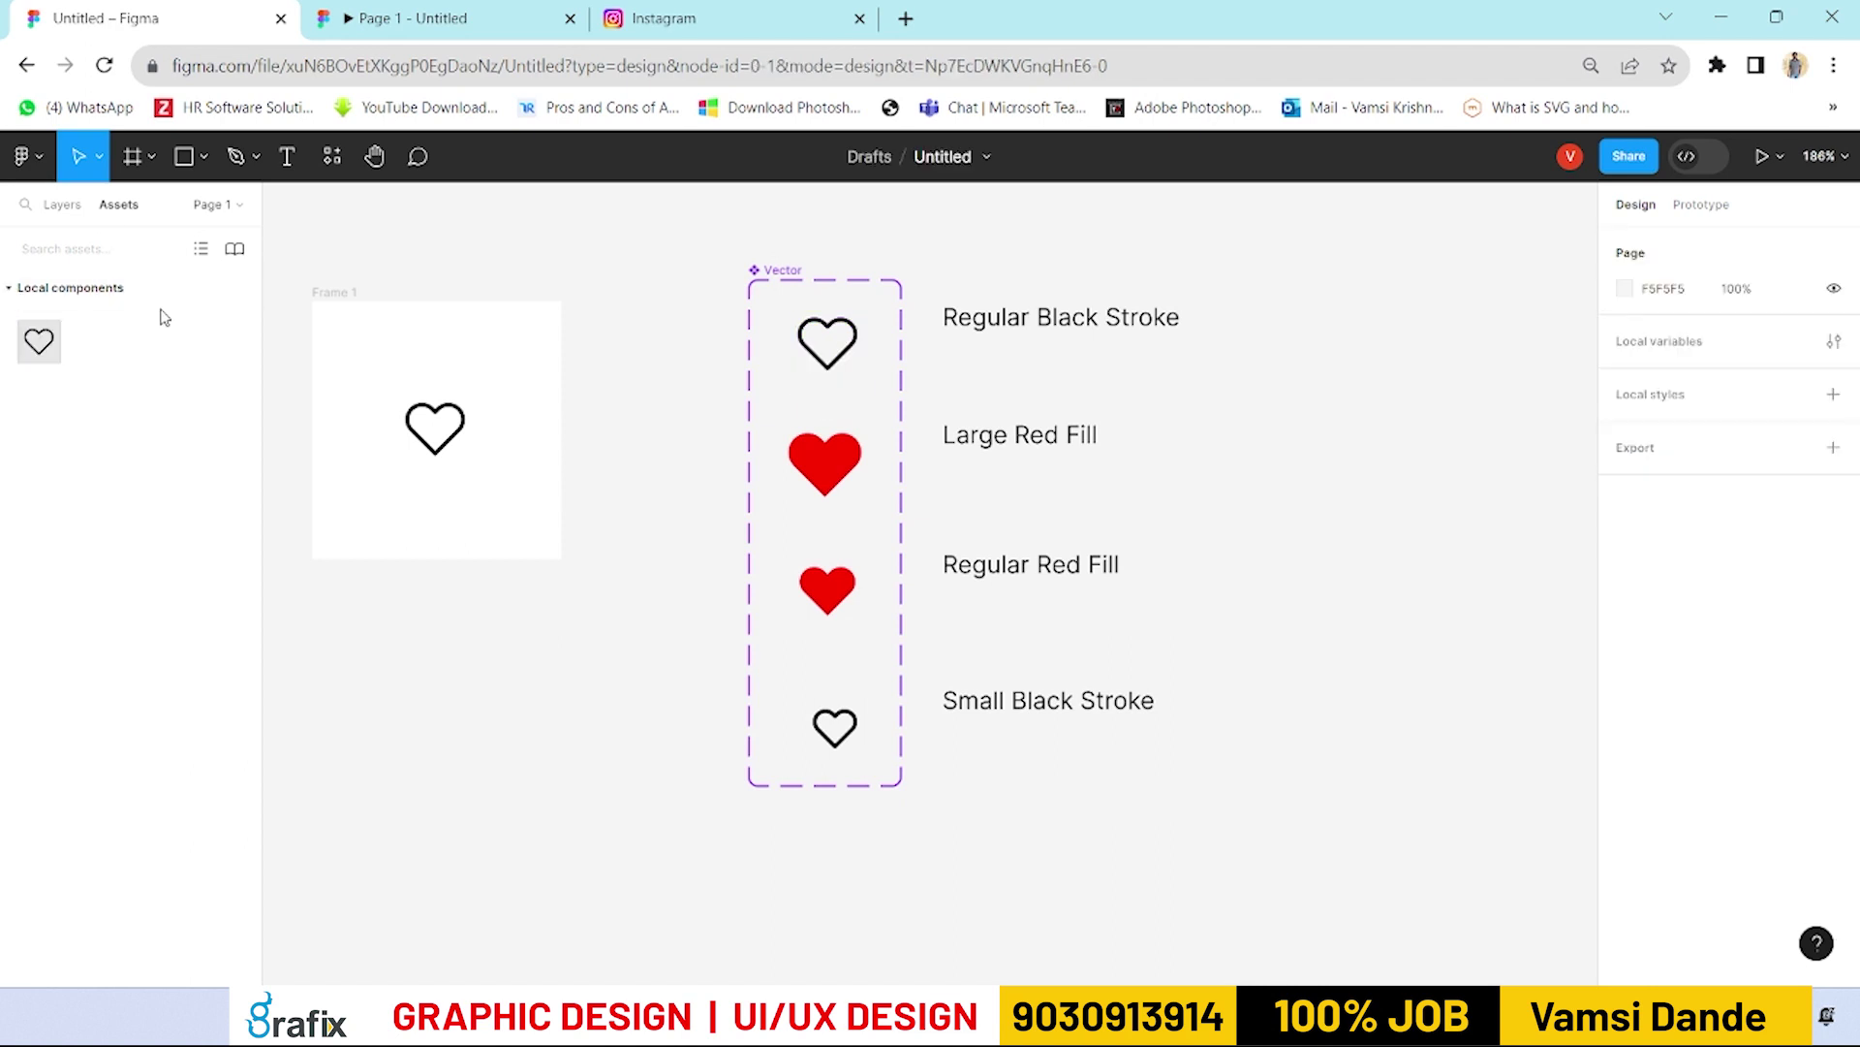
Step: Show the layer list and rename the file as Heart Animation
click(58, 206)
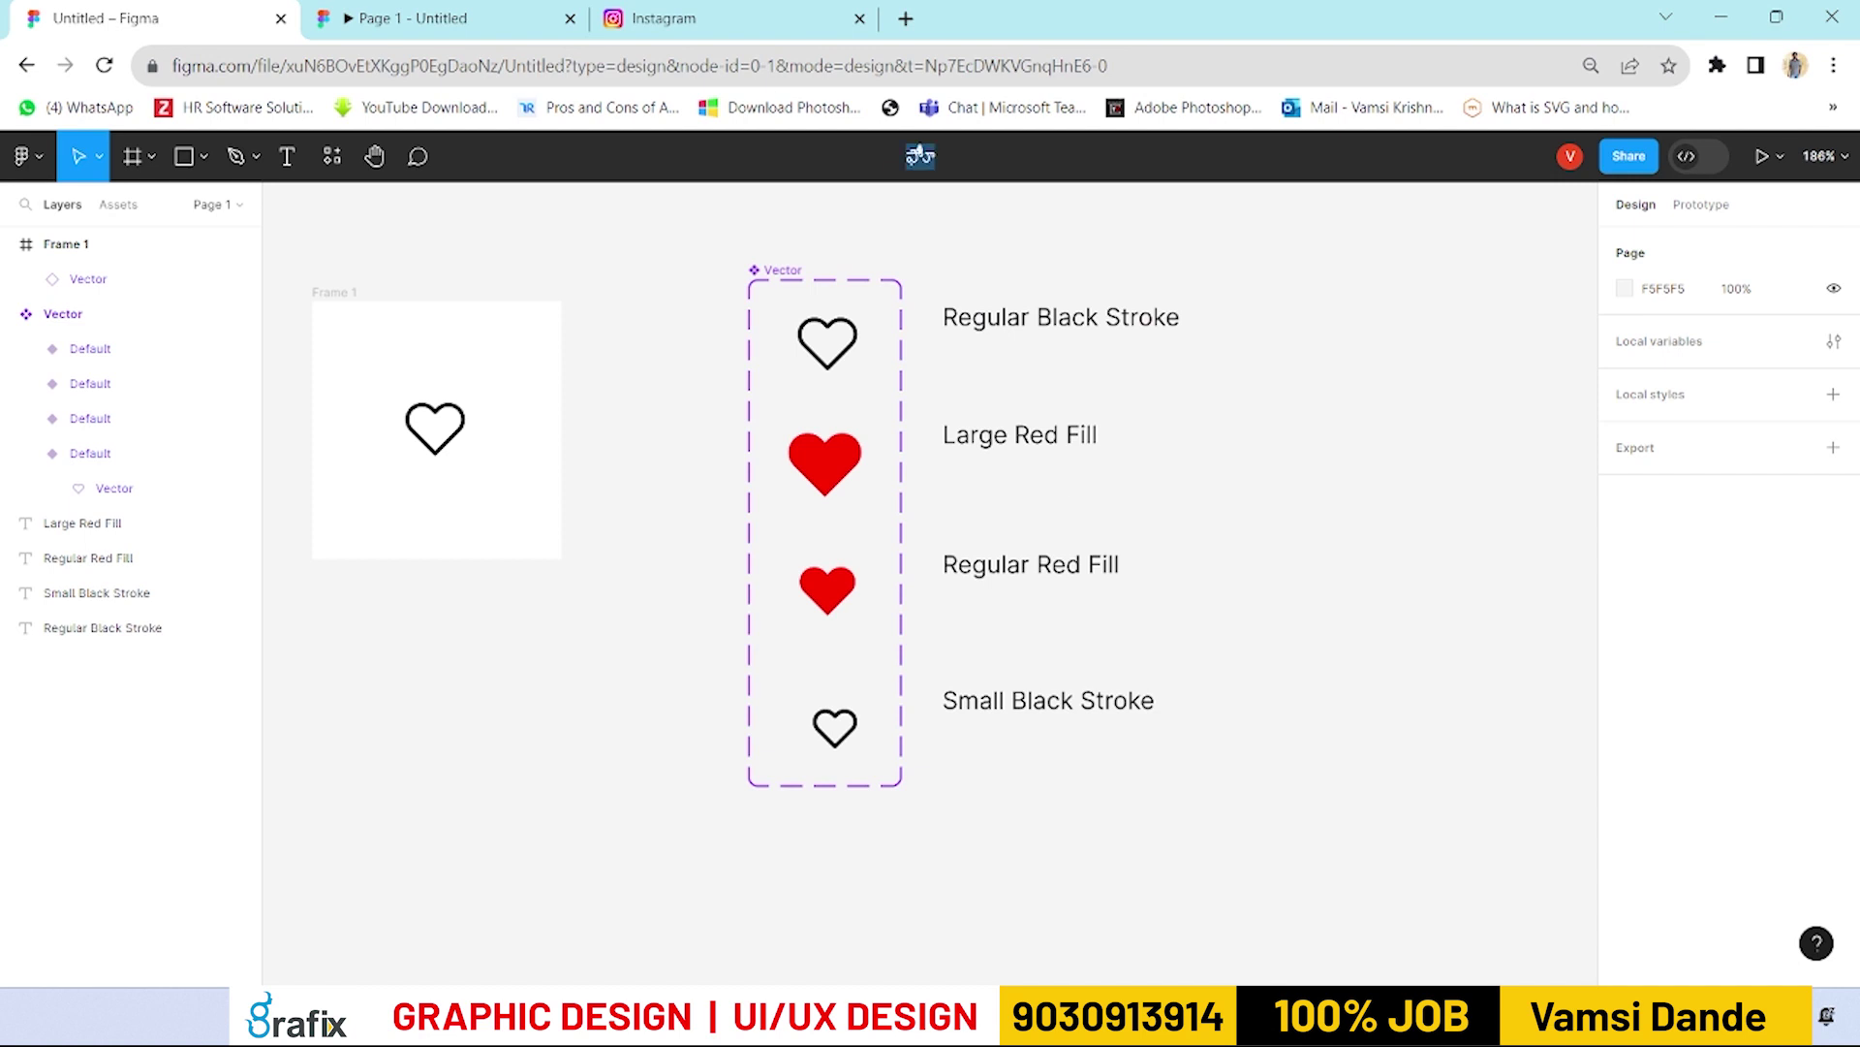
key(super+space)
key(super+space)
text(t anim)
key(BackSpace)
key(BackSpace)
key(BackSpace)
key(BackSpace)
text(Animation)
key(Return)
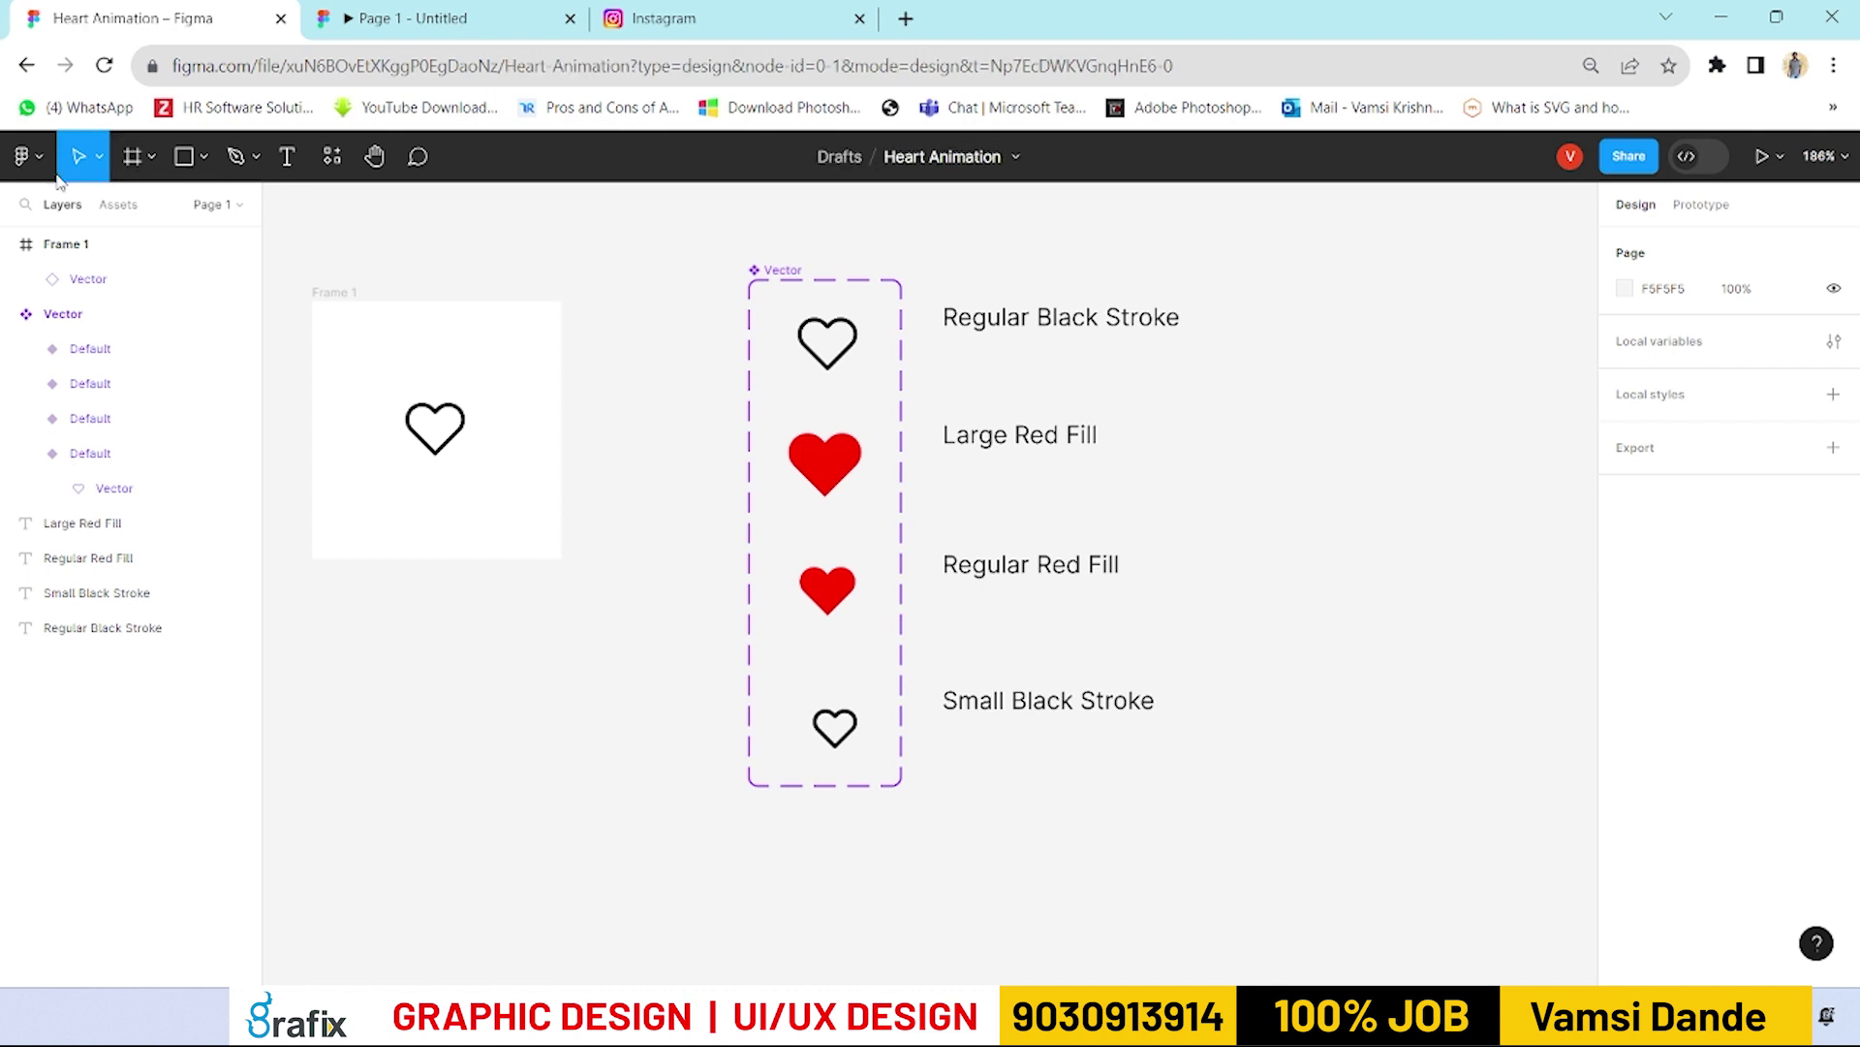
Step: Go back to the drafts overview and create a new blank design file
click(27, 156)
click(53, 213)
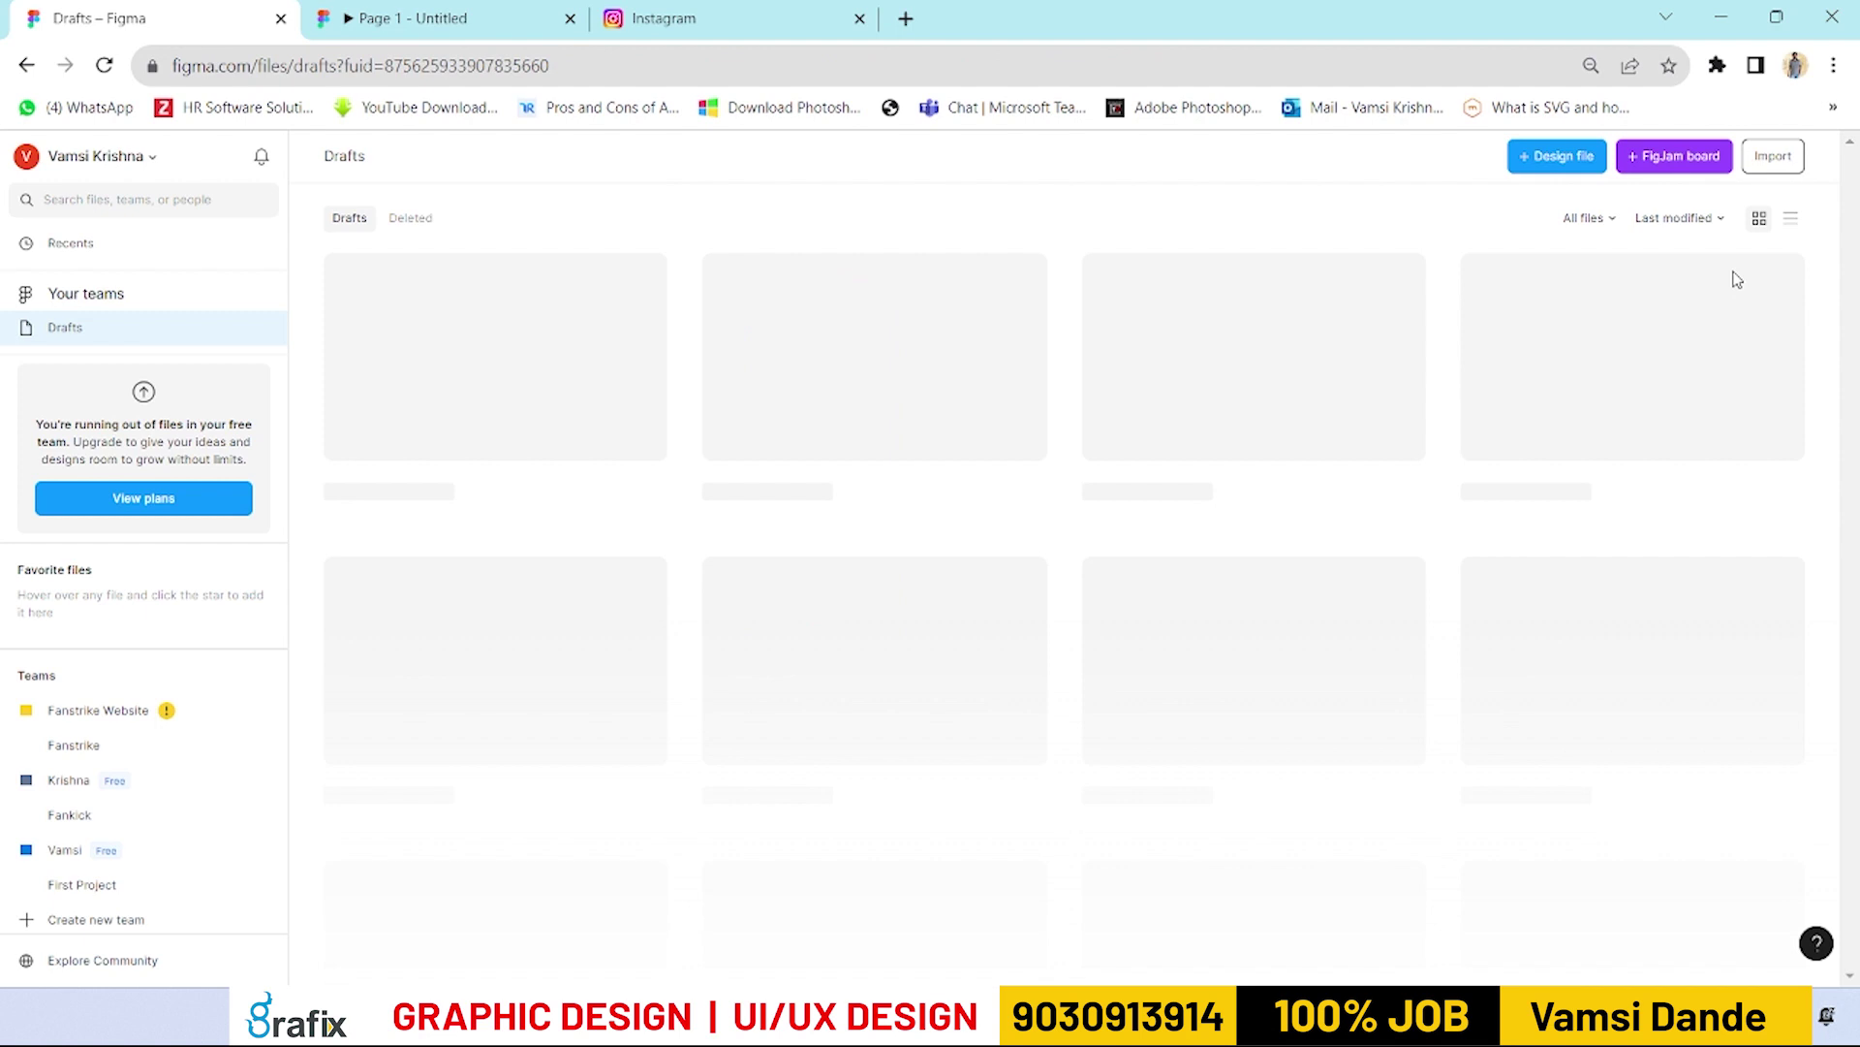
click(1560, 157)
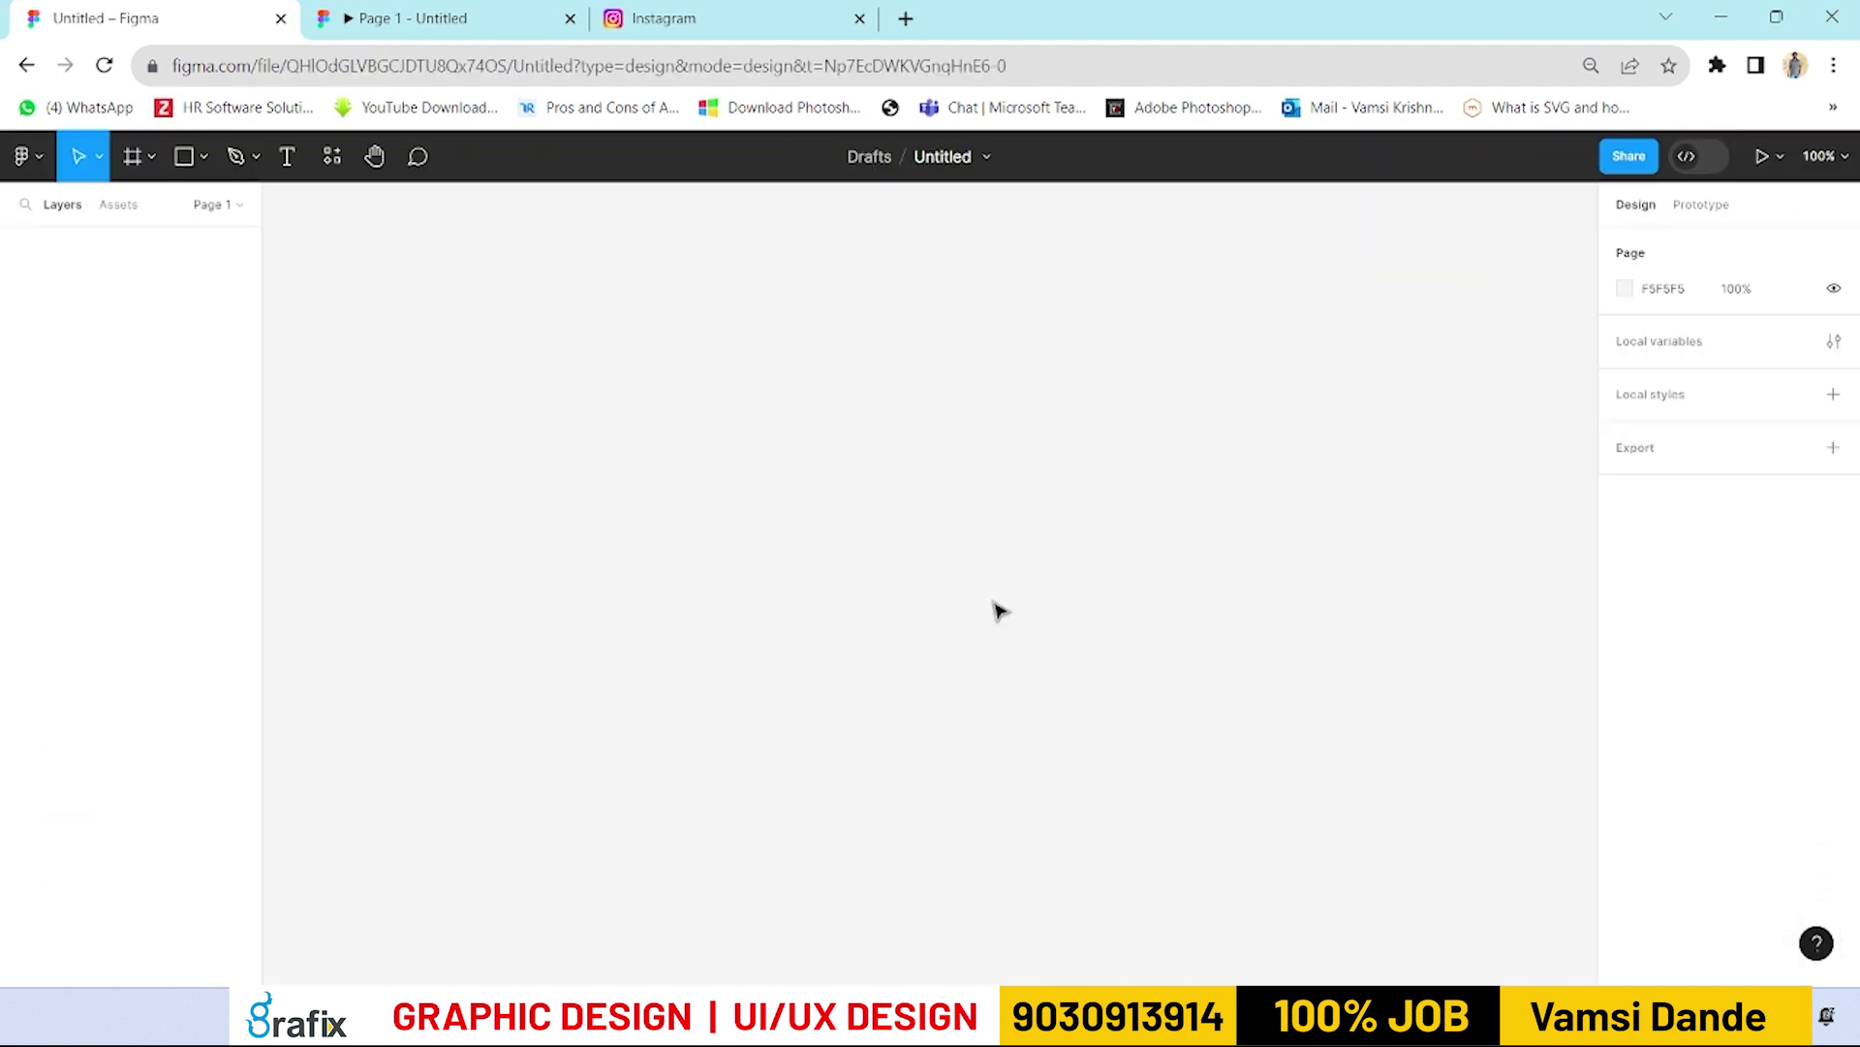